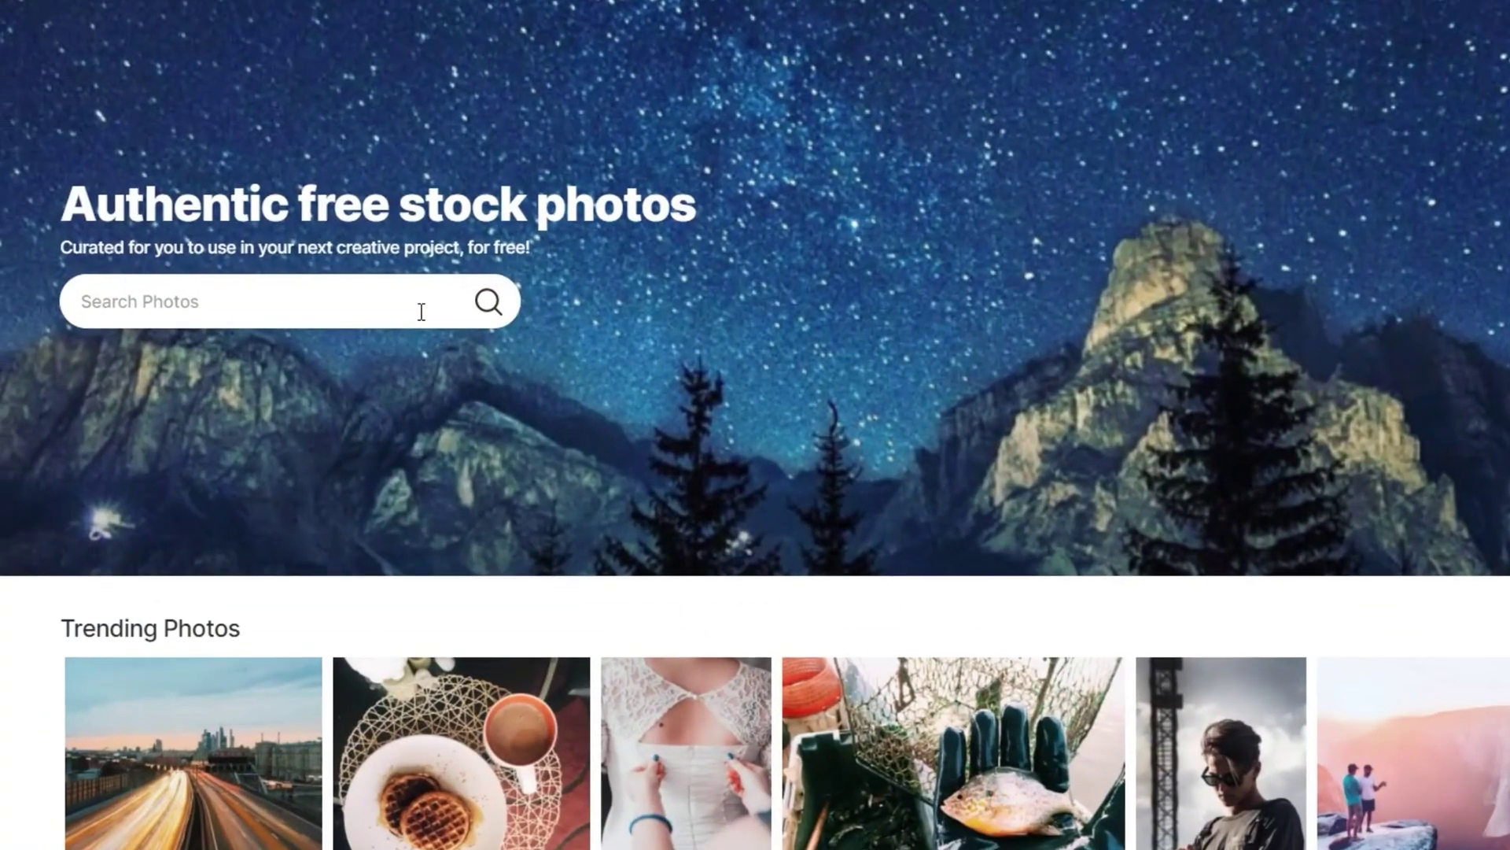
Search the stock photo site for "city" and browse the resulting photos.
left_click(386, 304)
type("city")
key("Return")
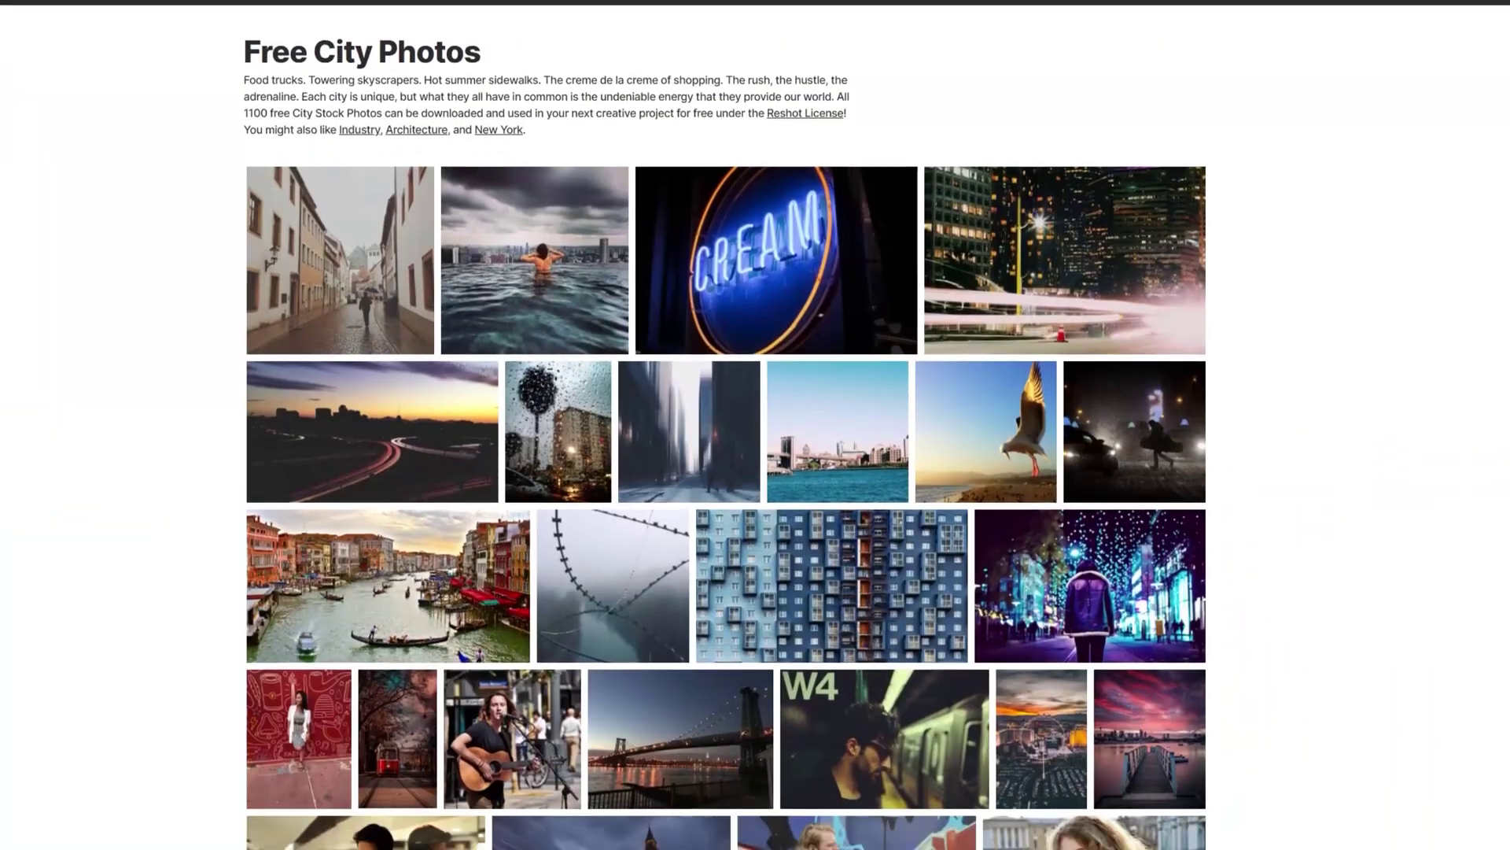
scroll(725, 424, "down", 8)
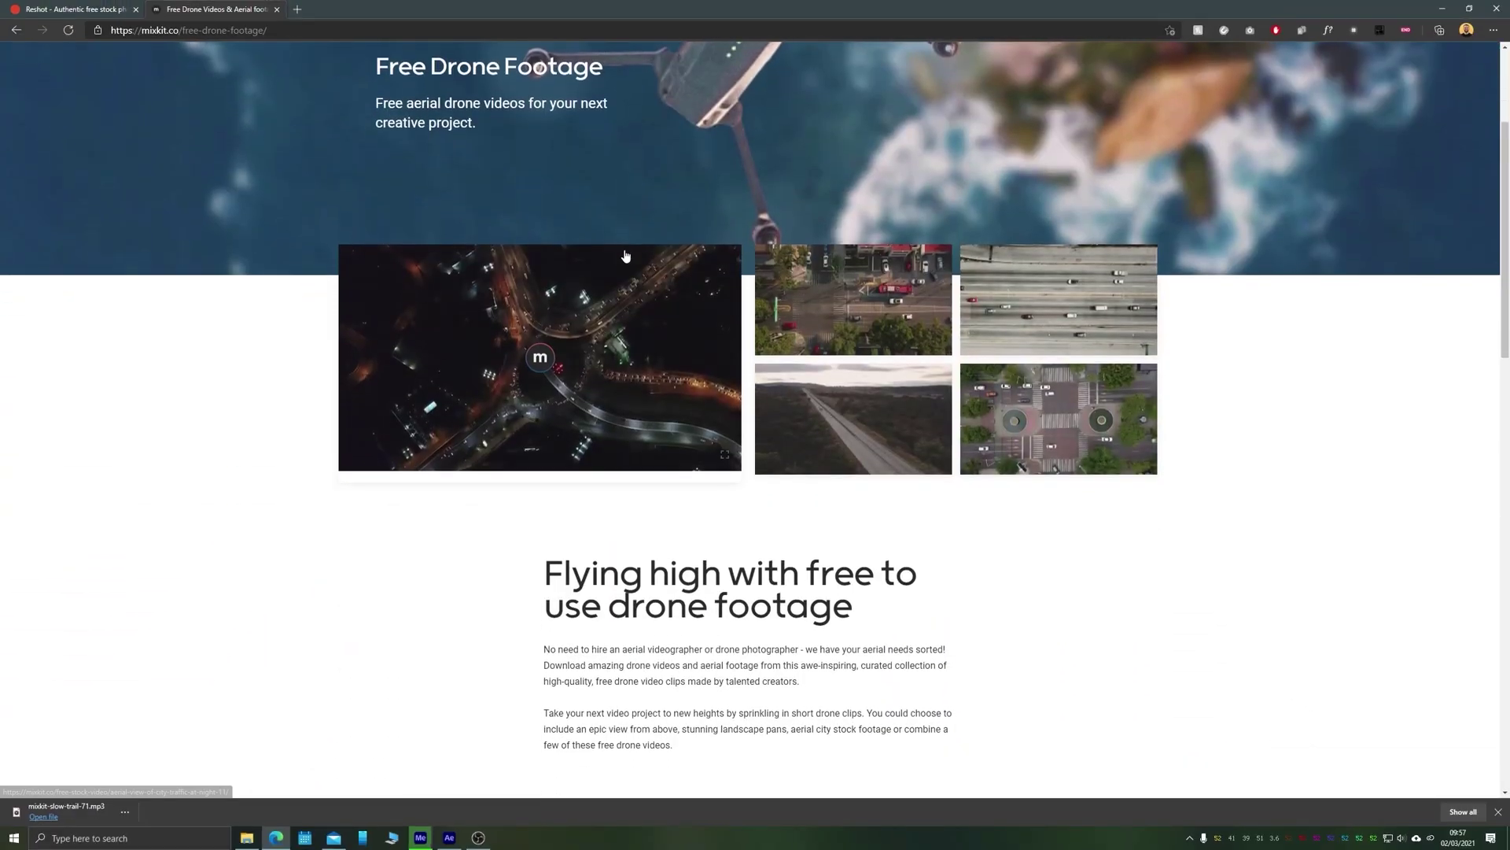
Browse Mixkit's free drone footage page and its stock video, music and sound effect categories.
scroll(609, 491, "down", 7)
scroll(610, 492, "up", 5)
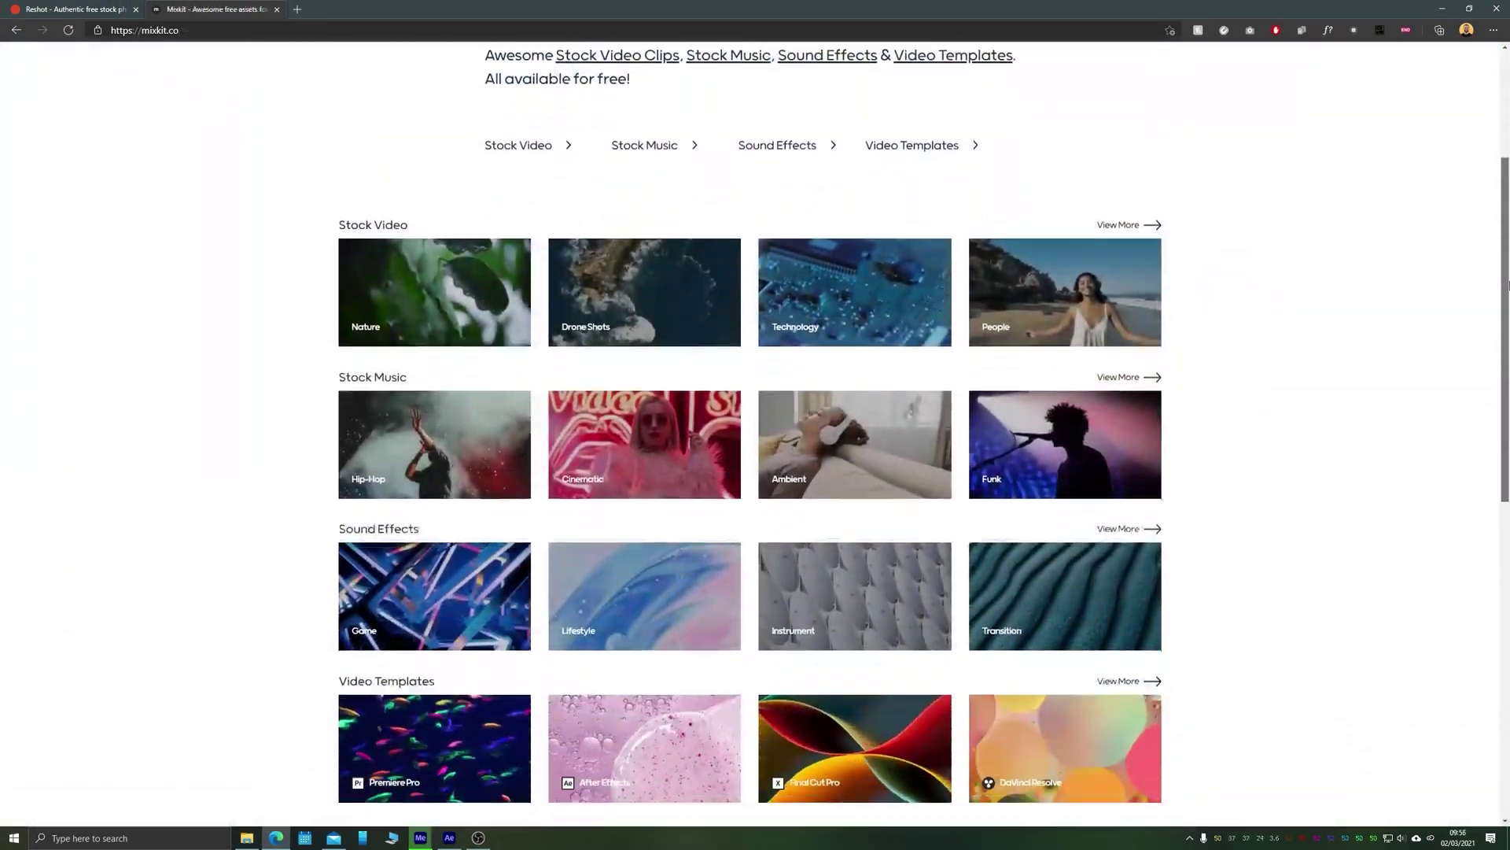
scroll(1508, 339, "down", 3)
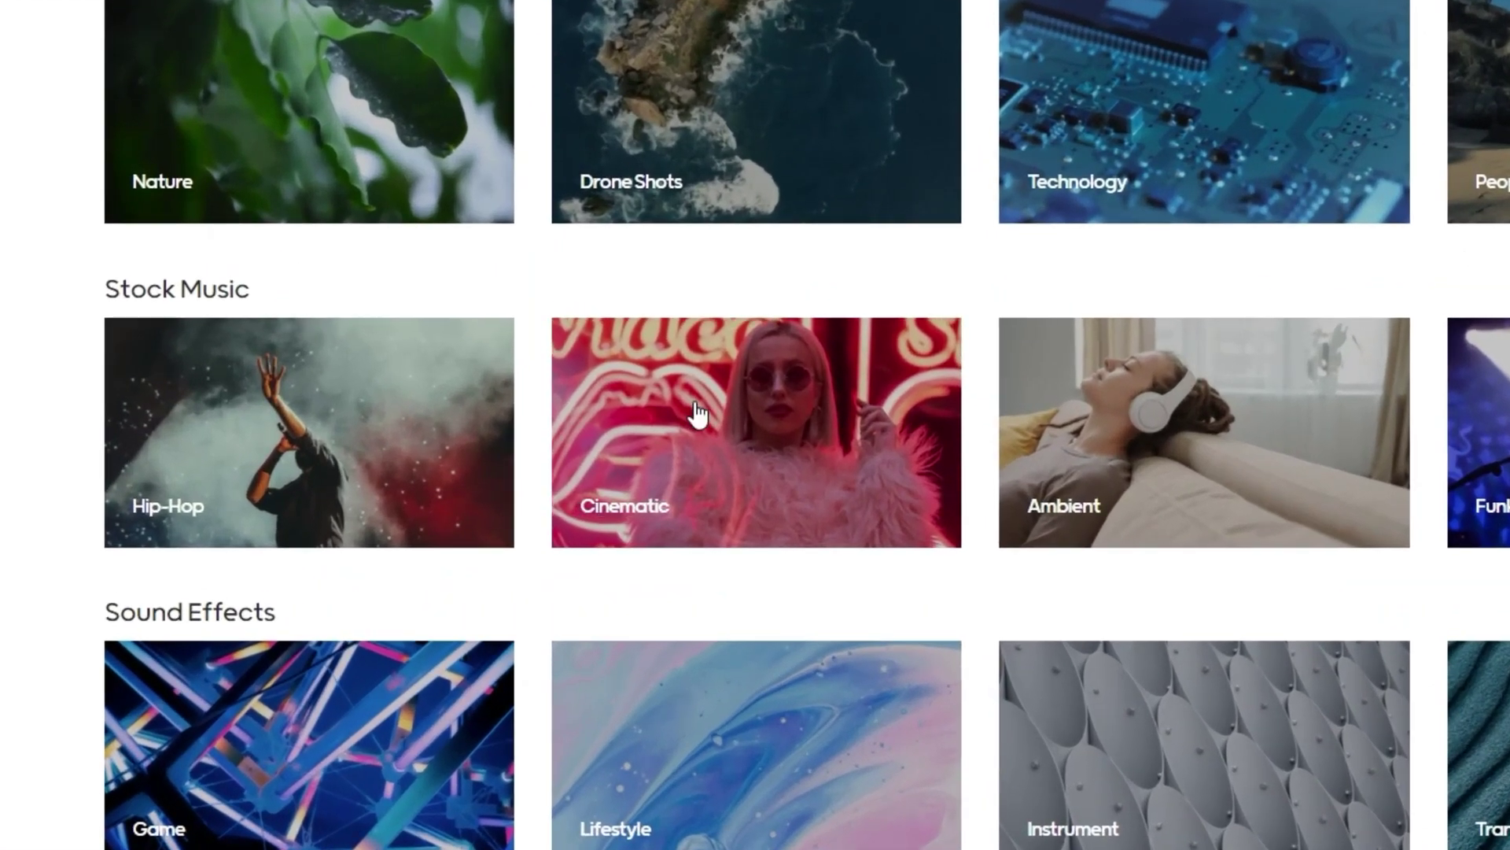
left_click(619, 271)
scroll(624, 494, "down", 6)
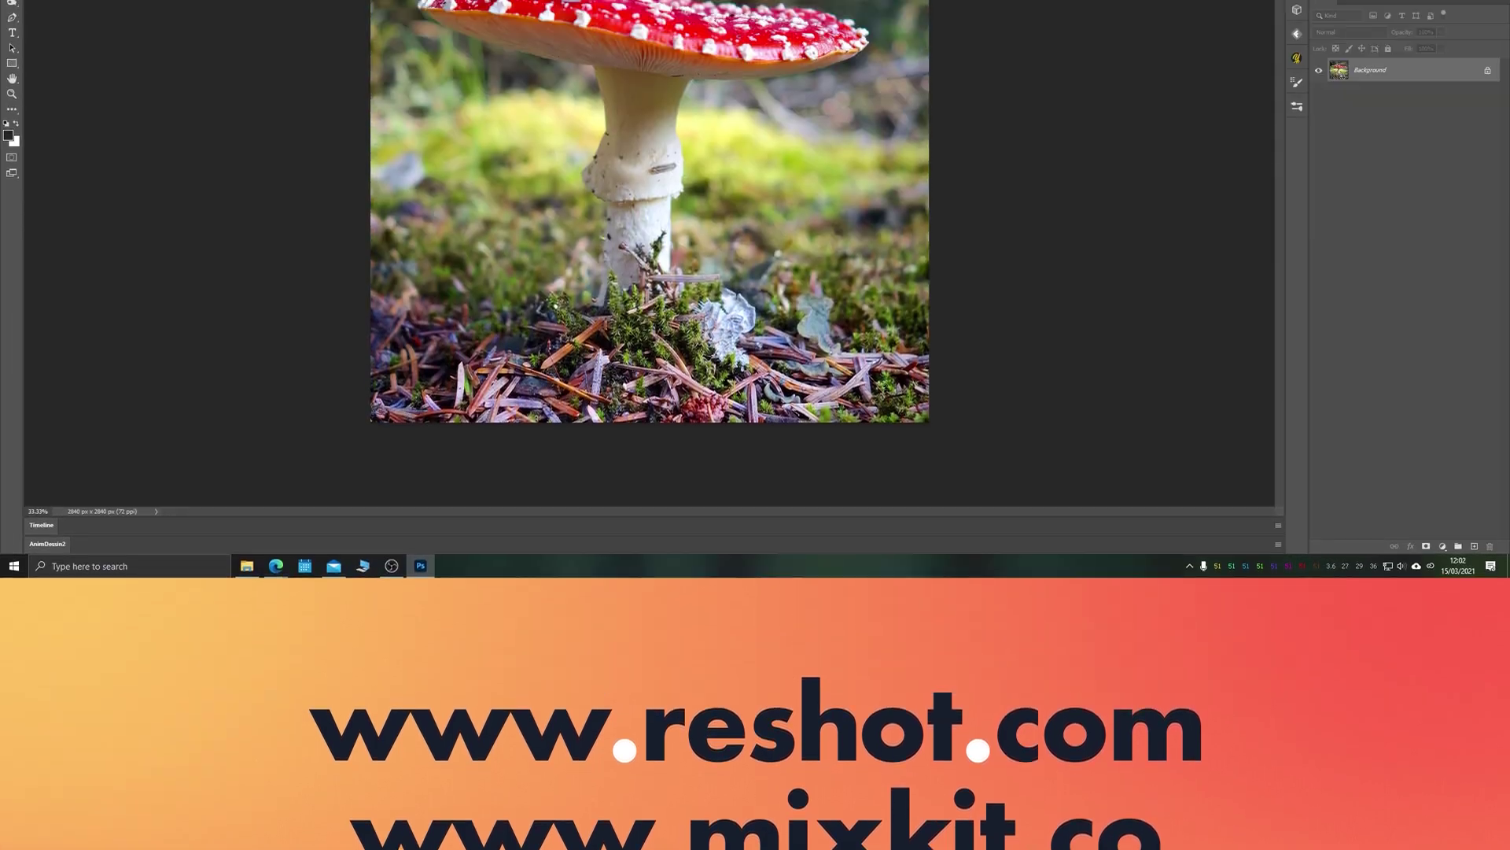
Trace the upper edge of the pine needles and small moss sprig with the Pen tool on the foreground layer.
scroll(752, 480, "up", 5)
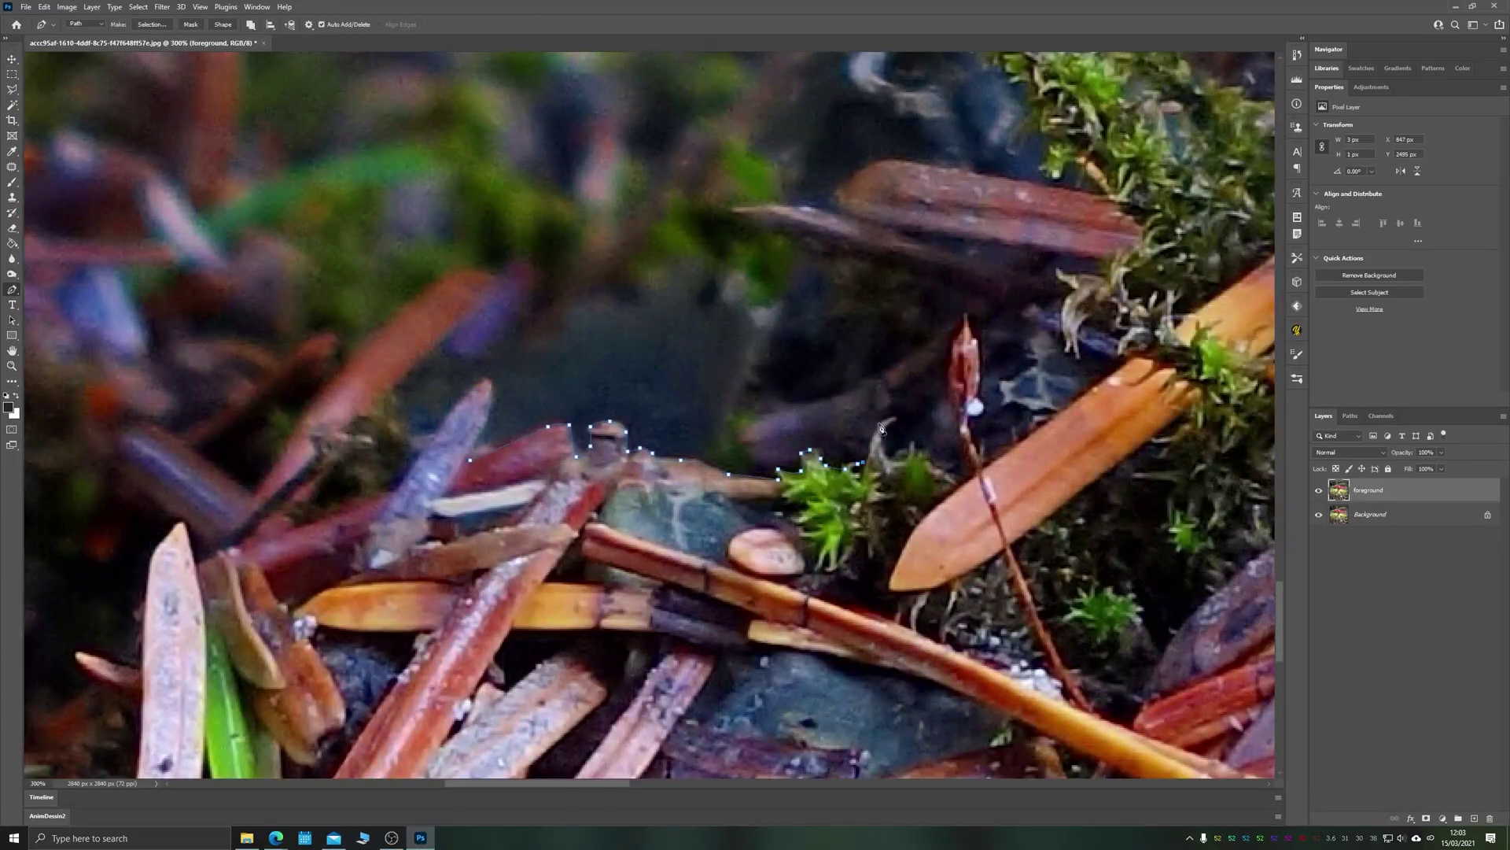
left_click_drag(981, 459, 995, 447)
left_click_drag(1120, 364, 697, 464)
scroll(661, 401, "up", 4)
scroll(642, 442, "left", 1)
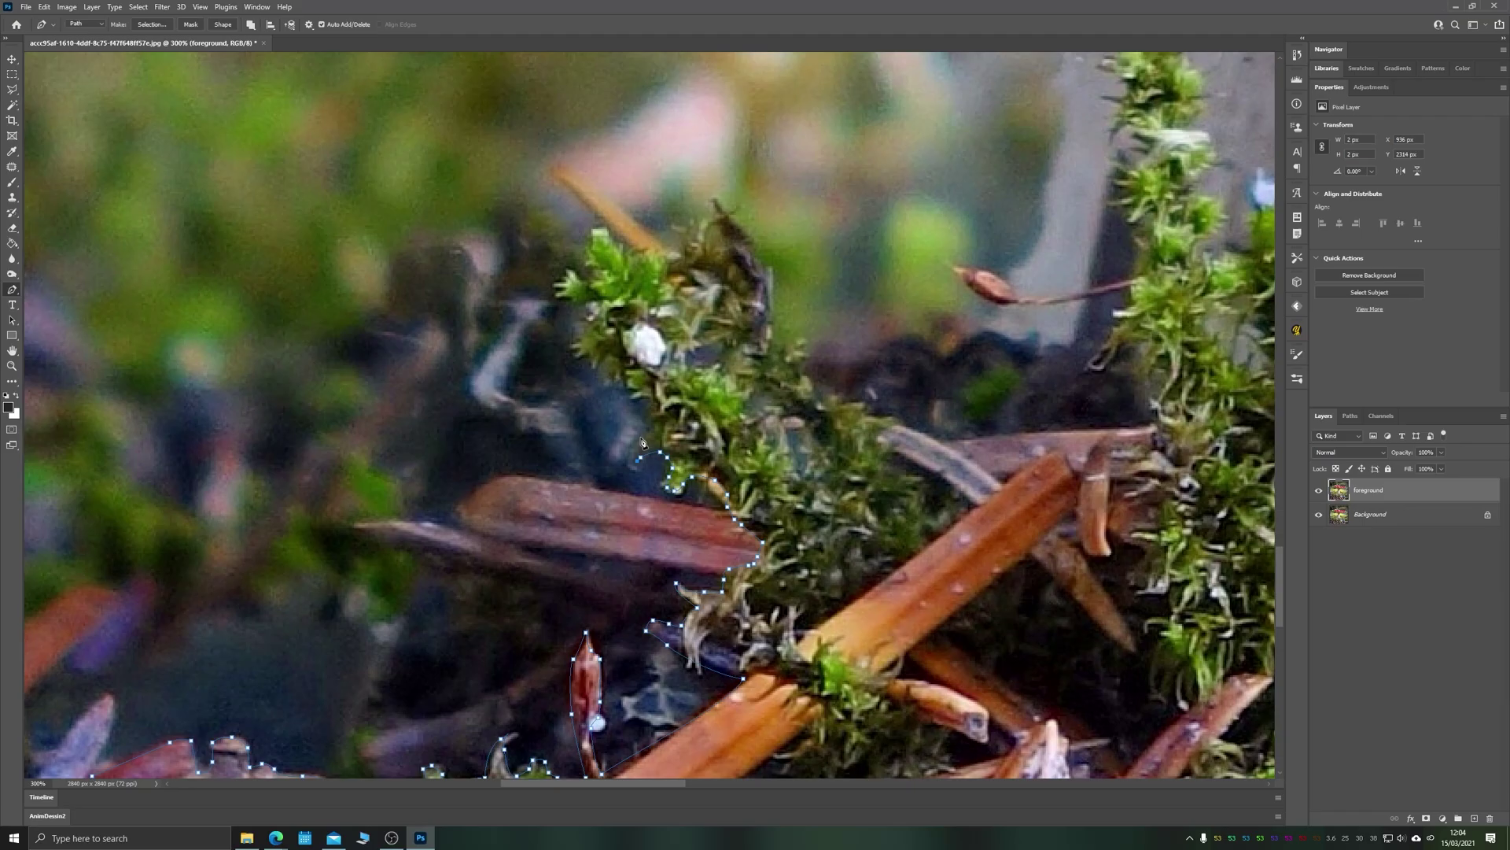
Continue the foreground path over the moss clump and along the thin red-tipped stalk next to it.
left_click(733, 222)
left_click(771, 267)
left_click_drag(808, 348, 563, 382)
key("ctrl+minus")
key("ctrl+plus")
left_click(909, 457)
left_click(882, 320)
left_click_drag(766, 337, 736, 334)
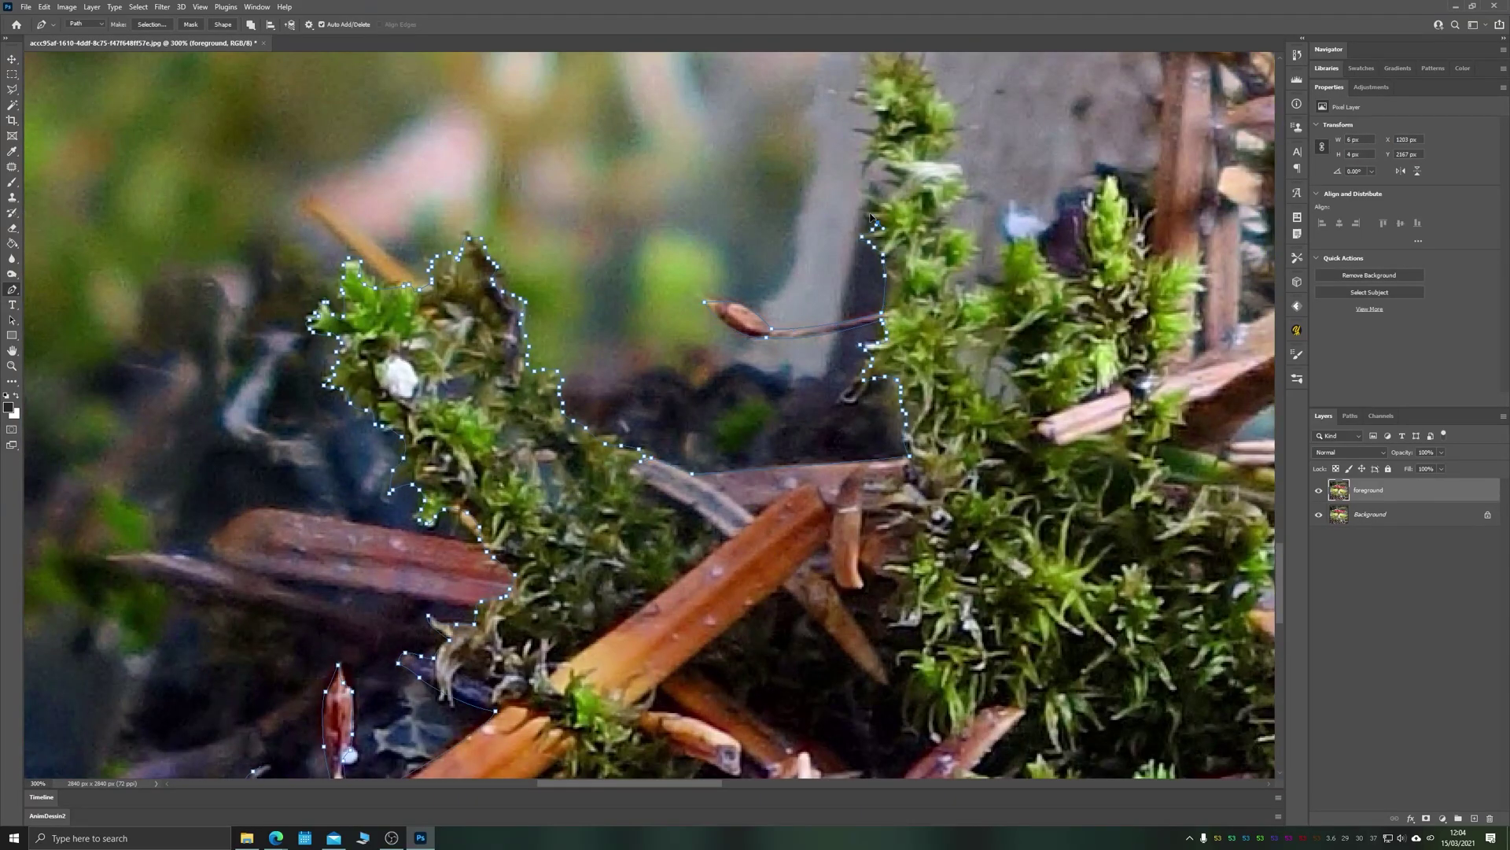
Extend the foreground path around the upright moss sprigs and the bent twig in front of the mushroom stem.
scroll(872, 217, "up", 5)
scroll(872, 217, "right", 4)
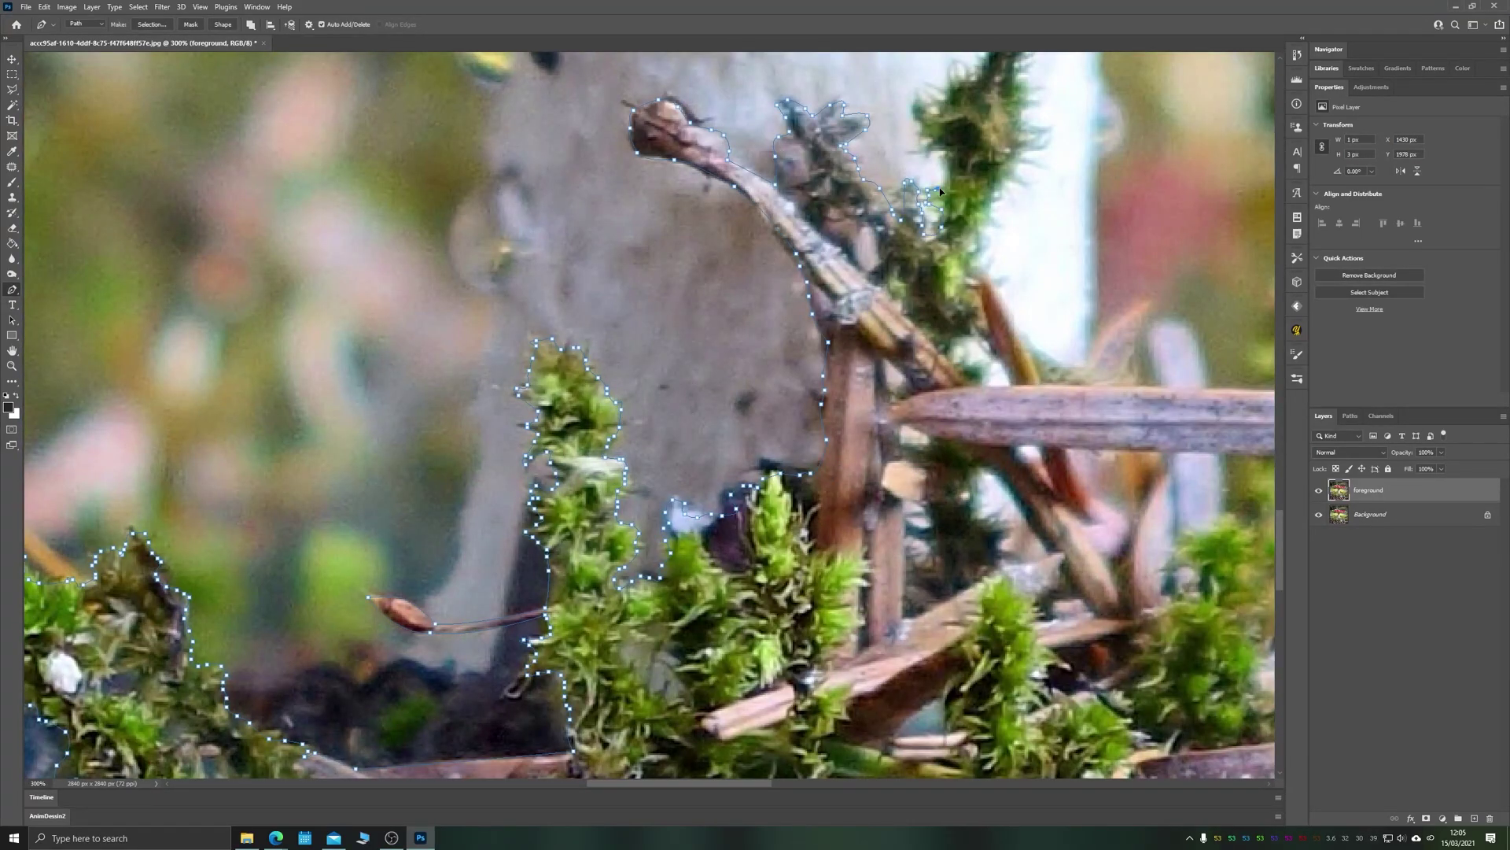
key("ctrl+plus")
left_click_drag(939, 191, 537, 660)
left_click(641, 556)
left_click(622, 521)
left_click(599, 461)
left_click(638, 438)
left_click(676, 440)
left_click_drag(696, 392, 707, 386)
Carry the foreground path past the white lichen piece to the grey-green leaf and the red needle above it.
left_click(705, 702)
left_click_drag(733, 746, 474, 377)
left_click(497, 419)
left_click_drag(545, 452, 590, 472)
left_click(653, 362)
left_click(623, 468)
left_click(664, 474)
key("ctrl+minus")
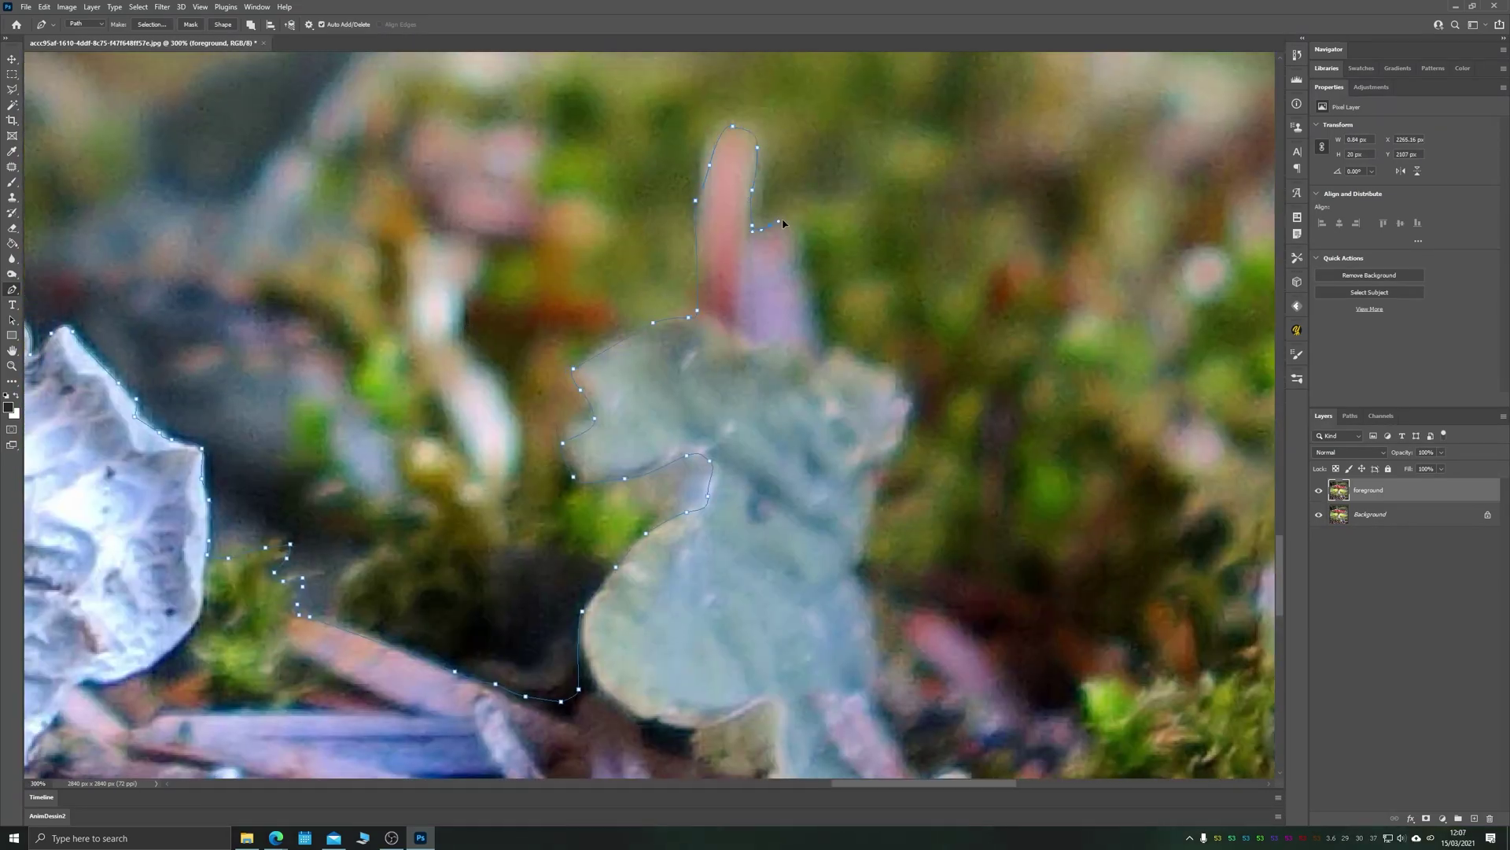
Trace the foreground path down the far side of the grey-green leaf and on along the ground edge.
left_click(810, 260)
left_click(904, 384)
left_click(880, 480)
left_click(851, 570)
left_click_drag(869, 690, 551, 270)
left_click(604, 356)
left_click(653, 405)
left_click(674, 427)
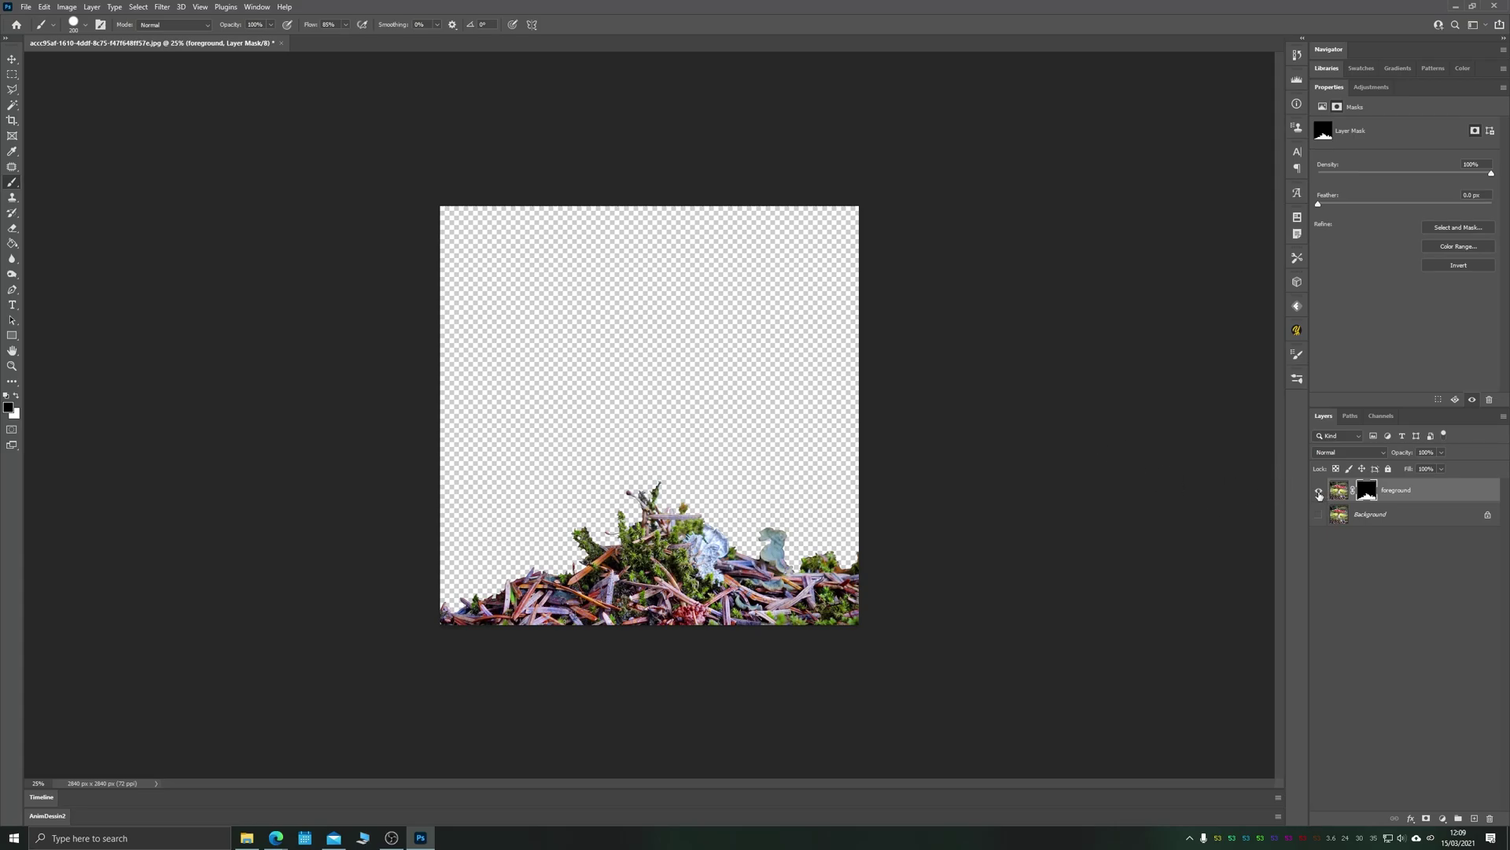
Toggle the masked foreground layer's visibility and show the original Background layer again.
left_click(1319, 491)
left_click(1319, 514)
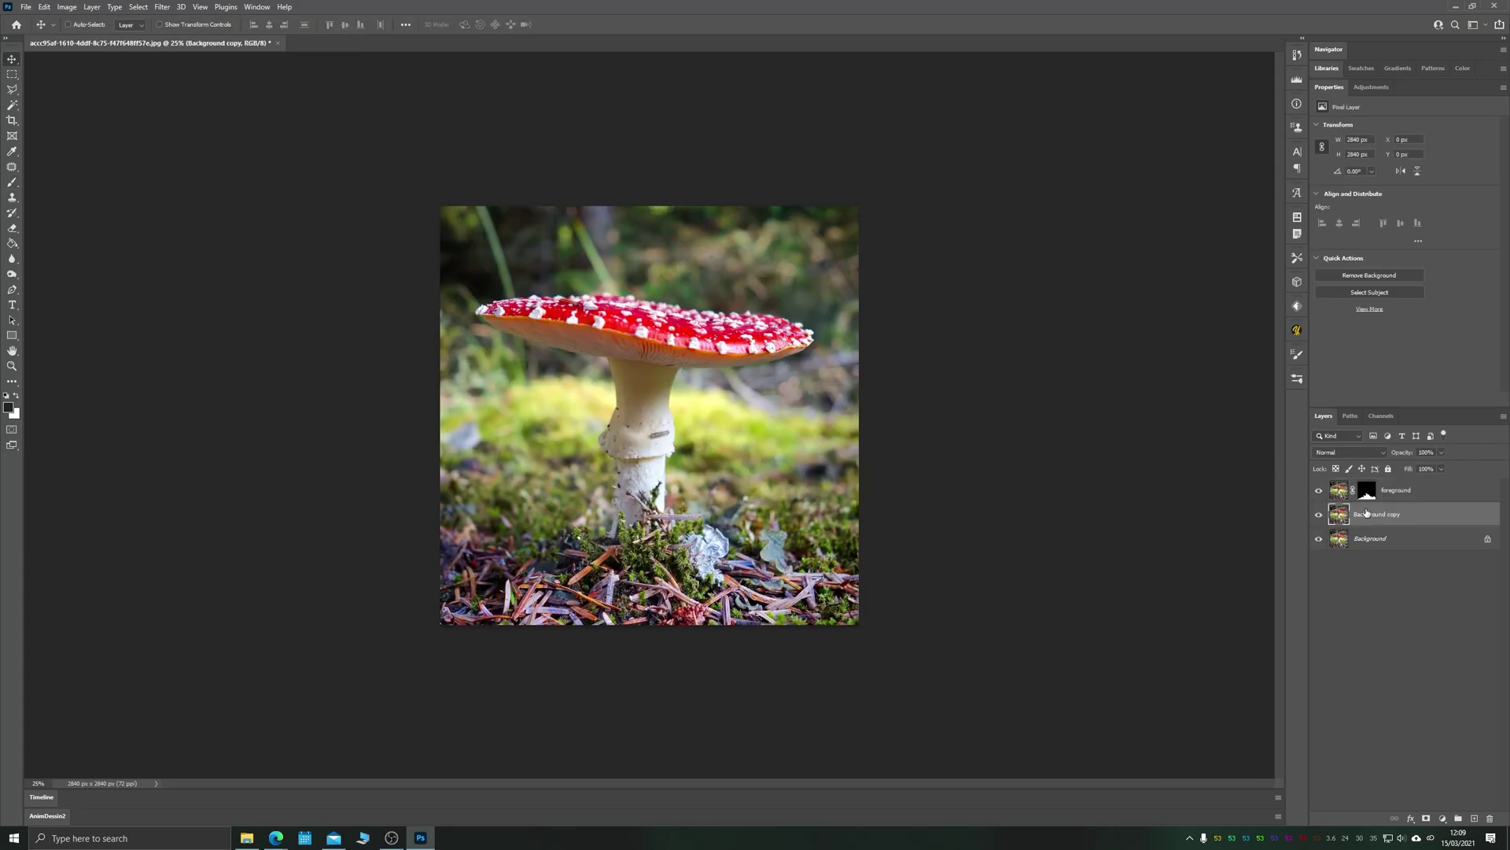
Trace the mushroom cap's underside and left tip on the mushFront layer with the Pen tool.
scroll(738, 427, "up", 8)
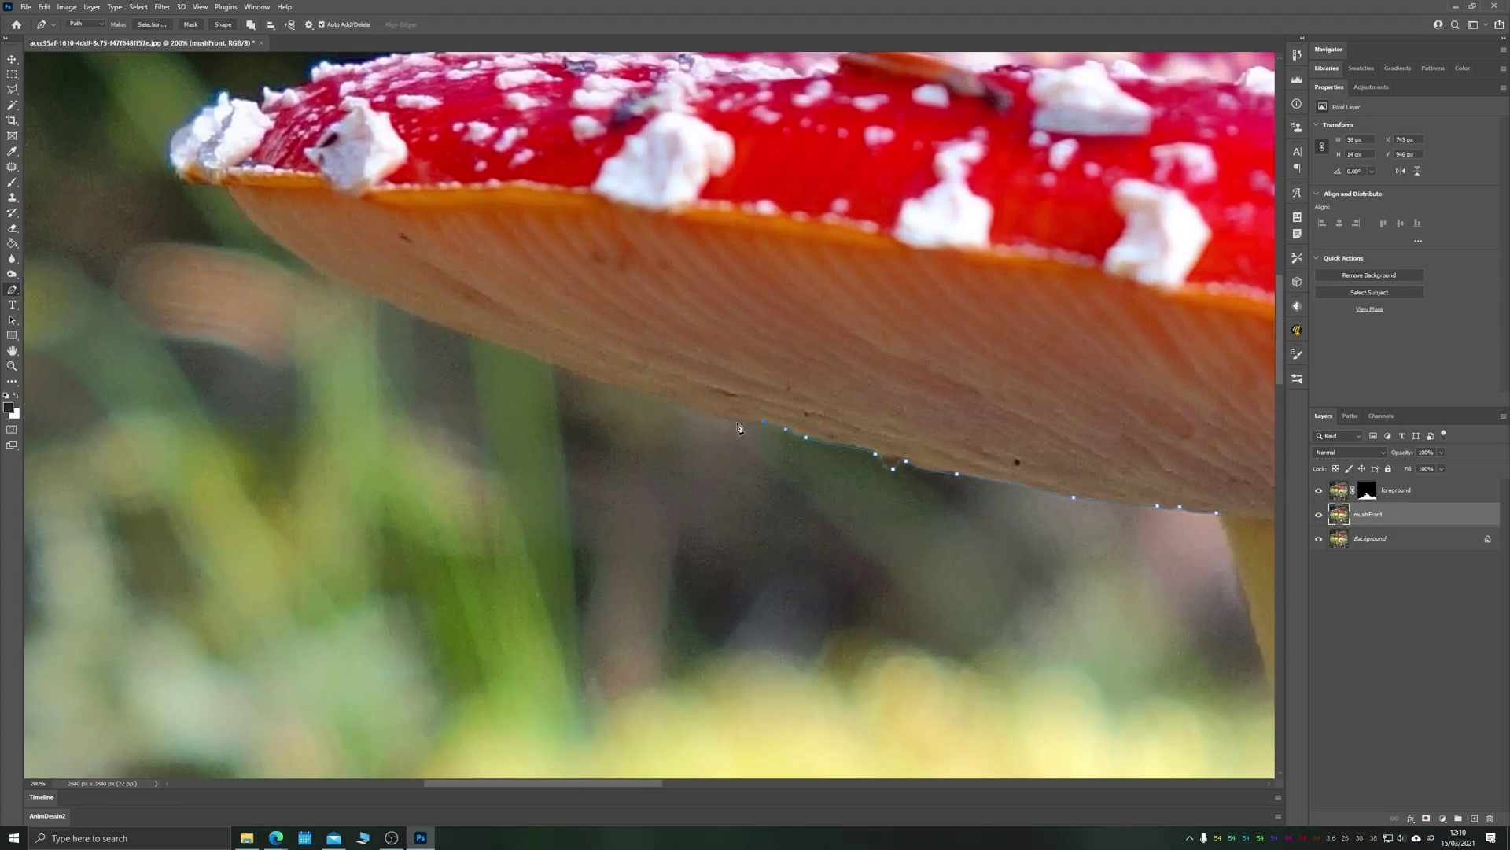
left_click(668, 398)
left_click(542, 357)
scroll(542, 357, "up", 2)
scroll(580, 202, "up", 4)
left_click(705, 297)
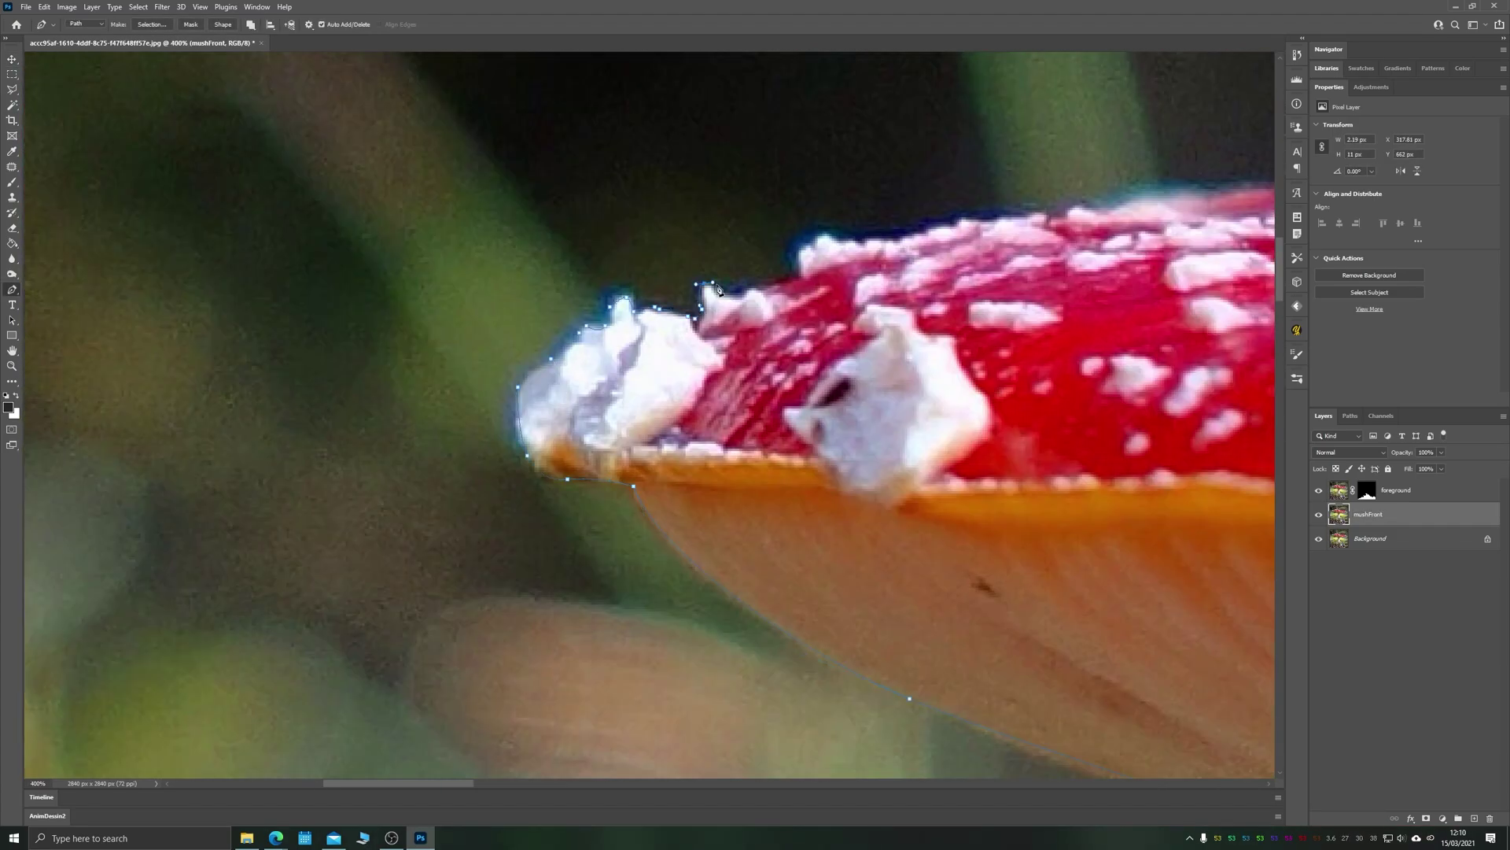
left_click_drag(705, 297, 115, 407)
left_click(816, 283)
scroll(470, 362, "down", 4)
key("ctrl+plus")
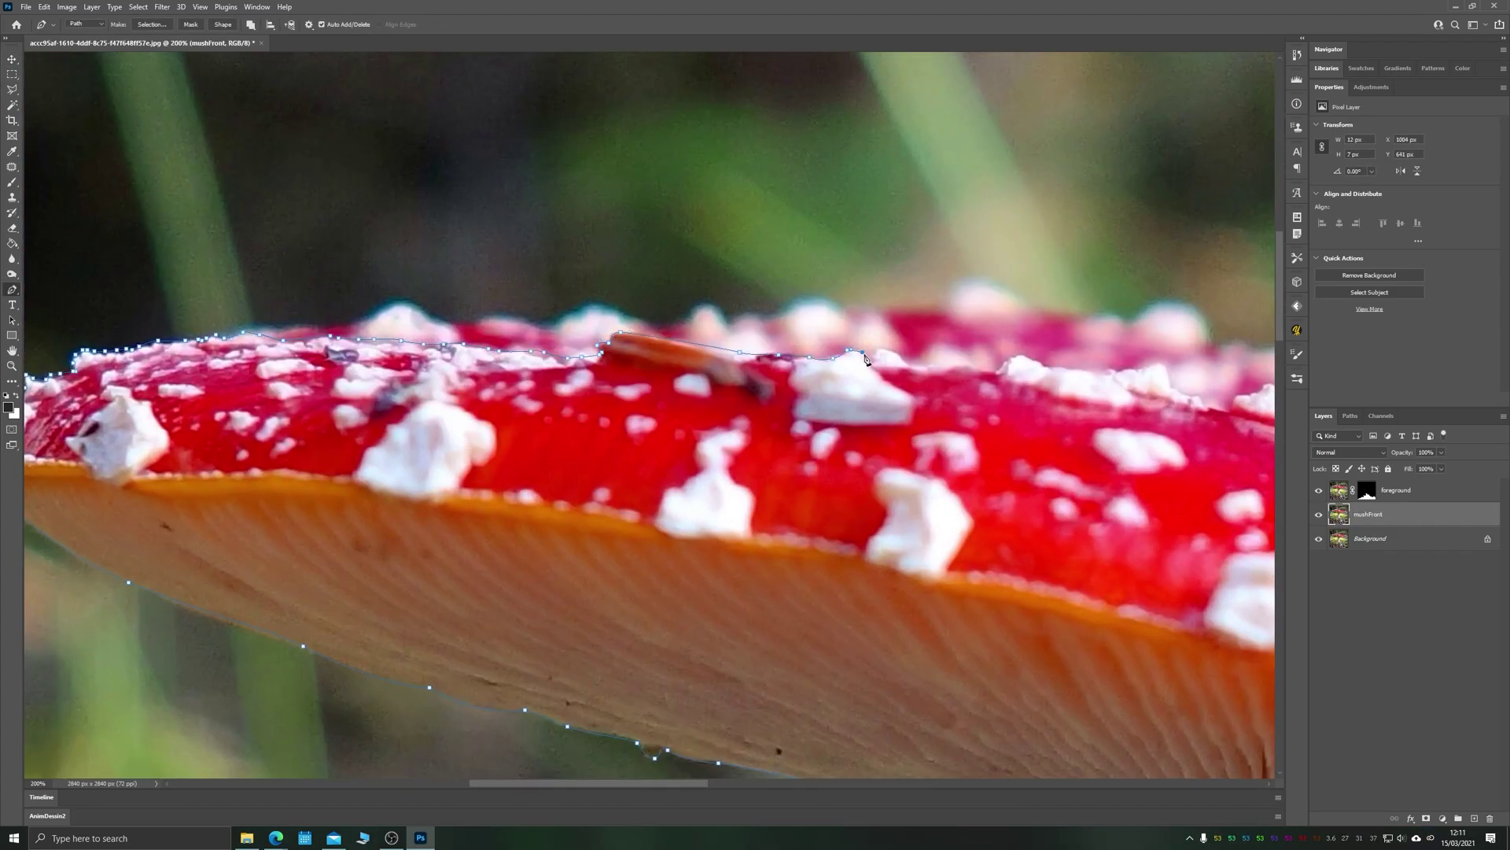
Continue the mushFront path along the front upper edge of the red cap, following the white warts.
left_click(887, 354)
left_click(906, 365)
left_click(1017, 360)
left_click_drag(1180, 393, 169, 373)
left_click(298, 370)
left_click(357, 410)
left_click_drag(415, 424, 427, 427)
Take the mushFront path around the cap's right tip and back along the underside to the stem.
left_click(897, 475)
mouse_move(1088, 471)
left_mouse_down()
mouse_move(296, 398)
mouse_move(428, 475)
left_mouse_up()
left_click(759, 556)
left_click_drag(766, 769, 1184, 320)
left_click(749, 410)
left_click(478, 421)
key("ctrl+minus")
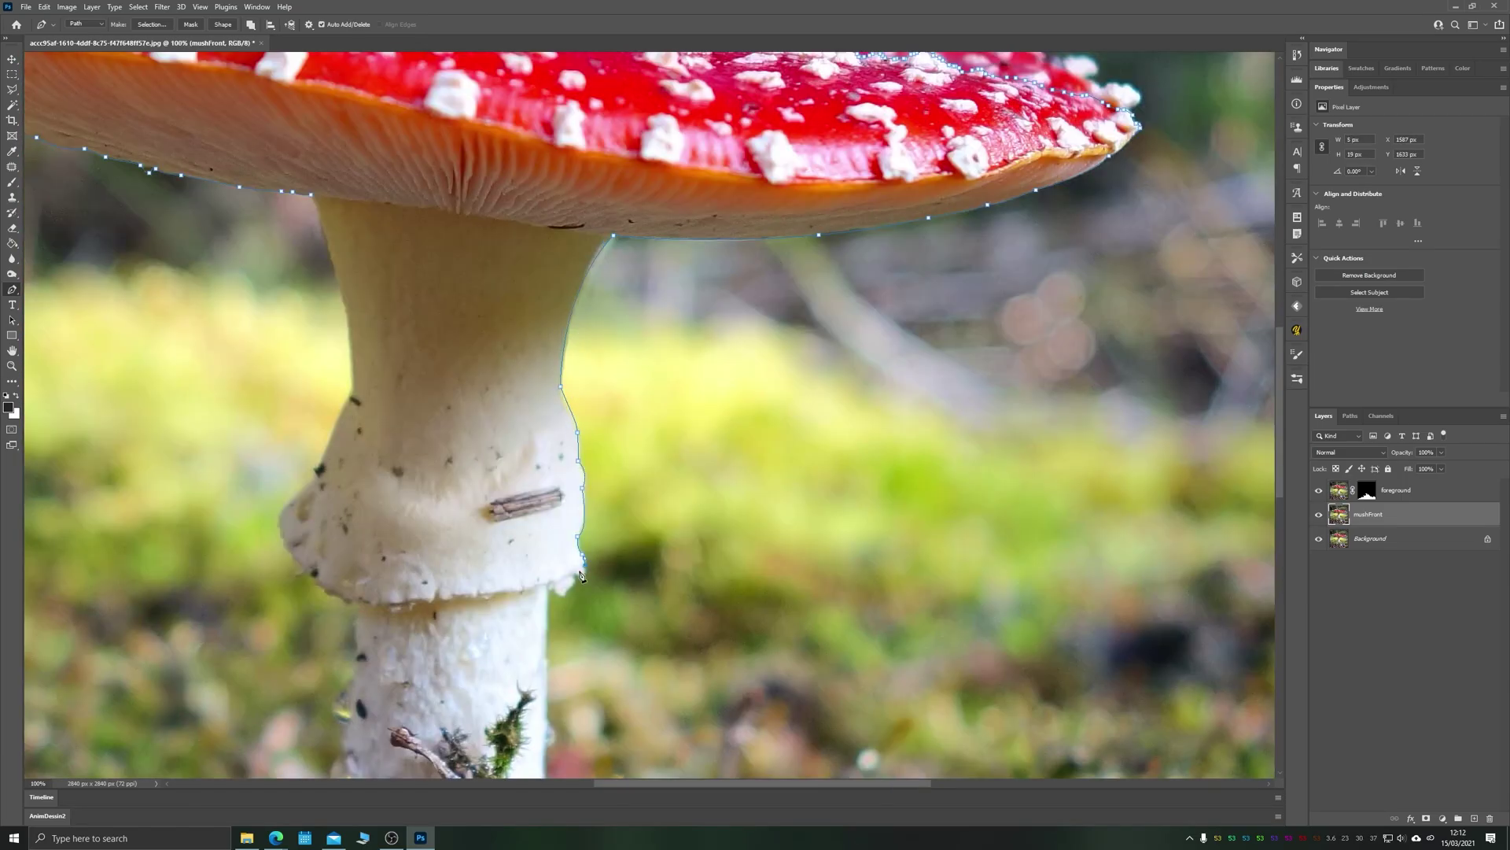
Trace the mushroom stem on the mushFront layer, following its ring and the lower stalk.
key("ctrl+plus")
key("ctrl+plus")
left_click(753, 405)
left_click(717, 473)
key("ctrl+minus")
key("ctrl+minus")
left_click_drag(459, 733, 677, 531)
key("ctrl+plus")
key("ctrl+plus")
key("ctrl+minus")
left_click(542, 651)
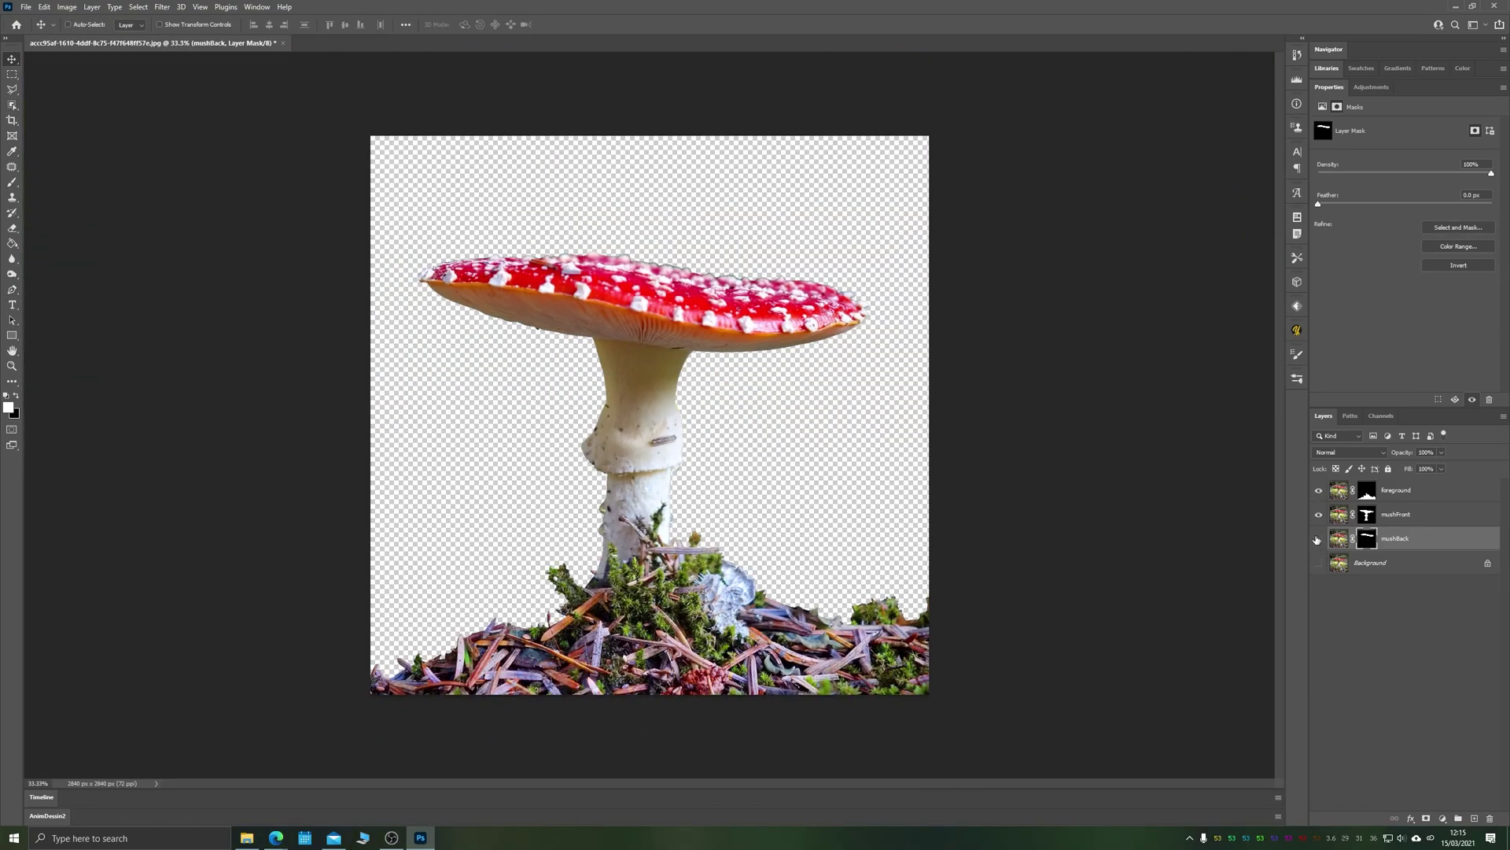
Hide the foreground, mushFront and mushBack layers and show the original Background layer.
left_click_drag(1318, 490, 1319, 538)
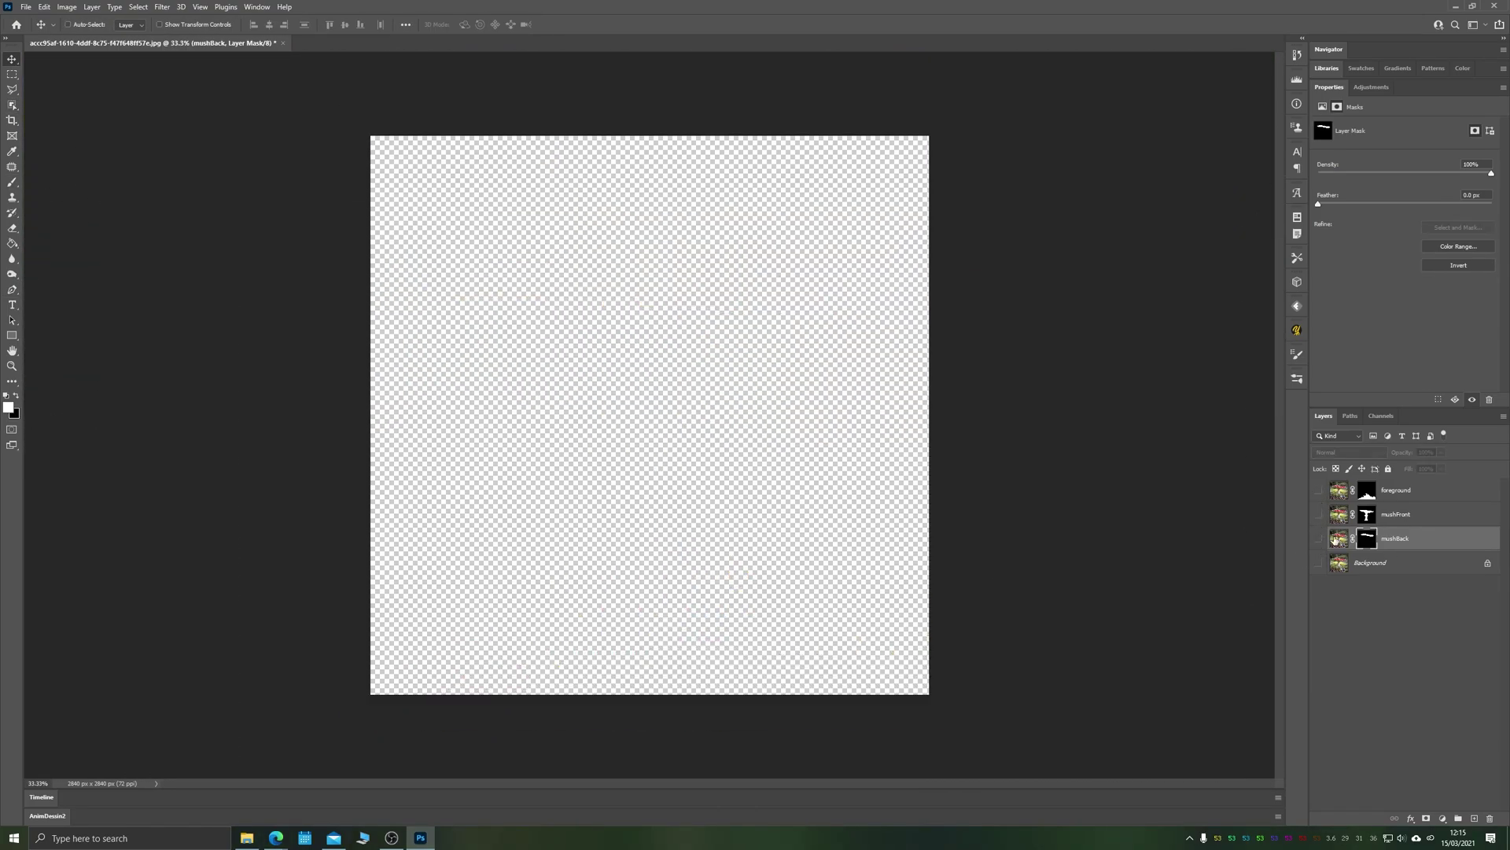
left_click(1352, 567)
left_click(1319, 563)
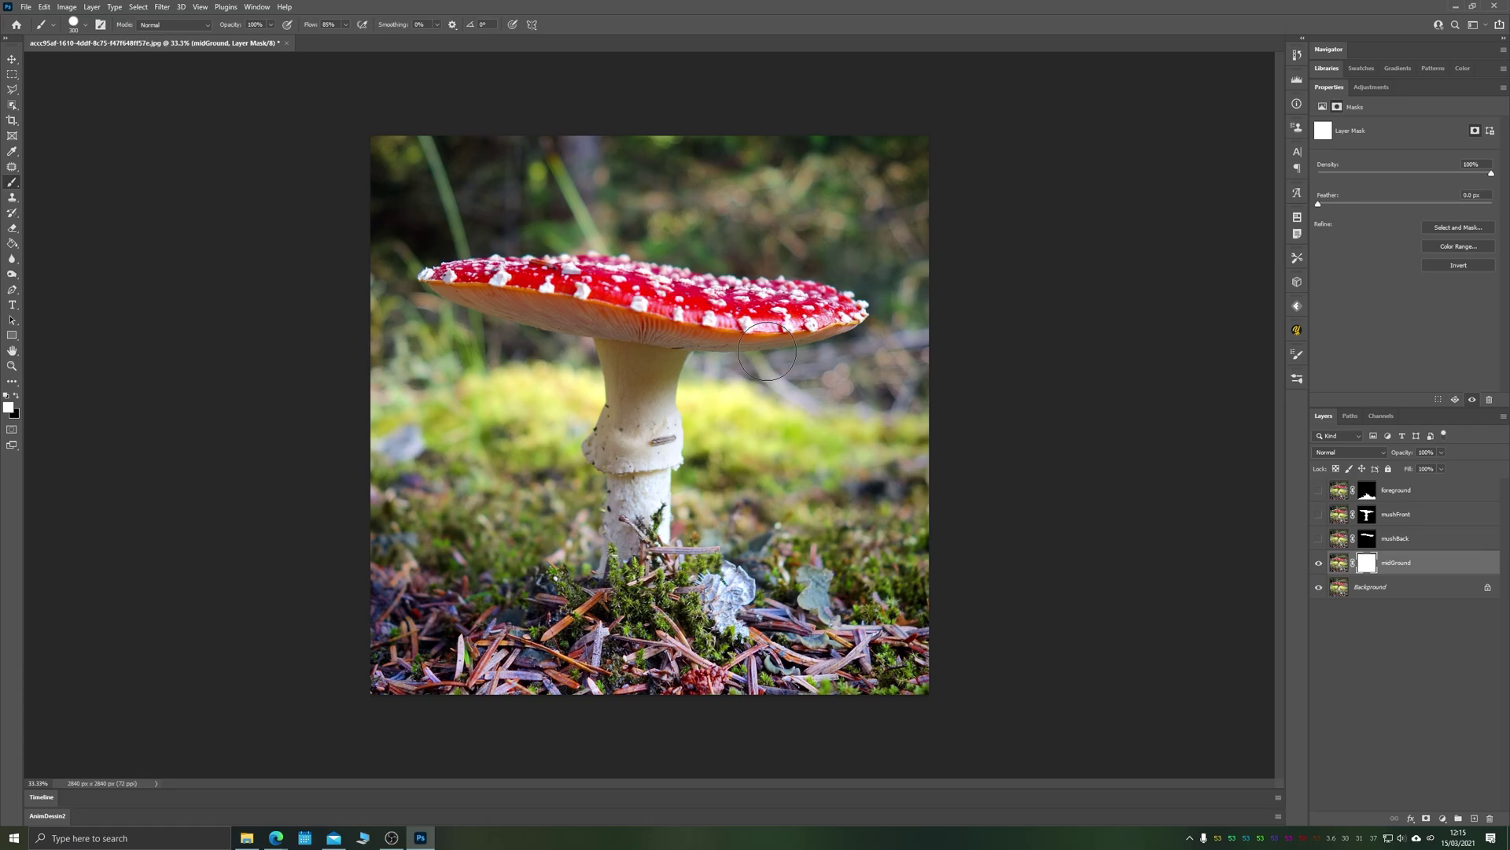
Mask out the bottom and the area above the moss on midGround, and the lower part of backGround, with a soft brush.
mouse_move(904, 668)
left_mouse_down()
mouse_move(438, 692)
mouse_move(866, 551)
left_mouse_up()
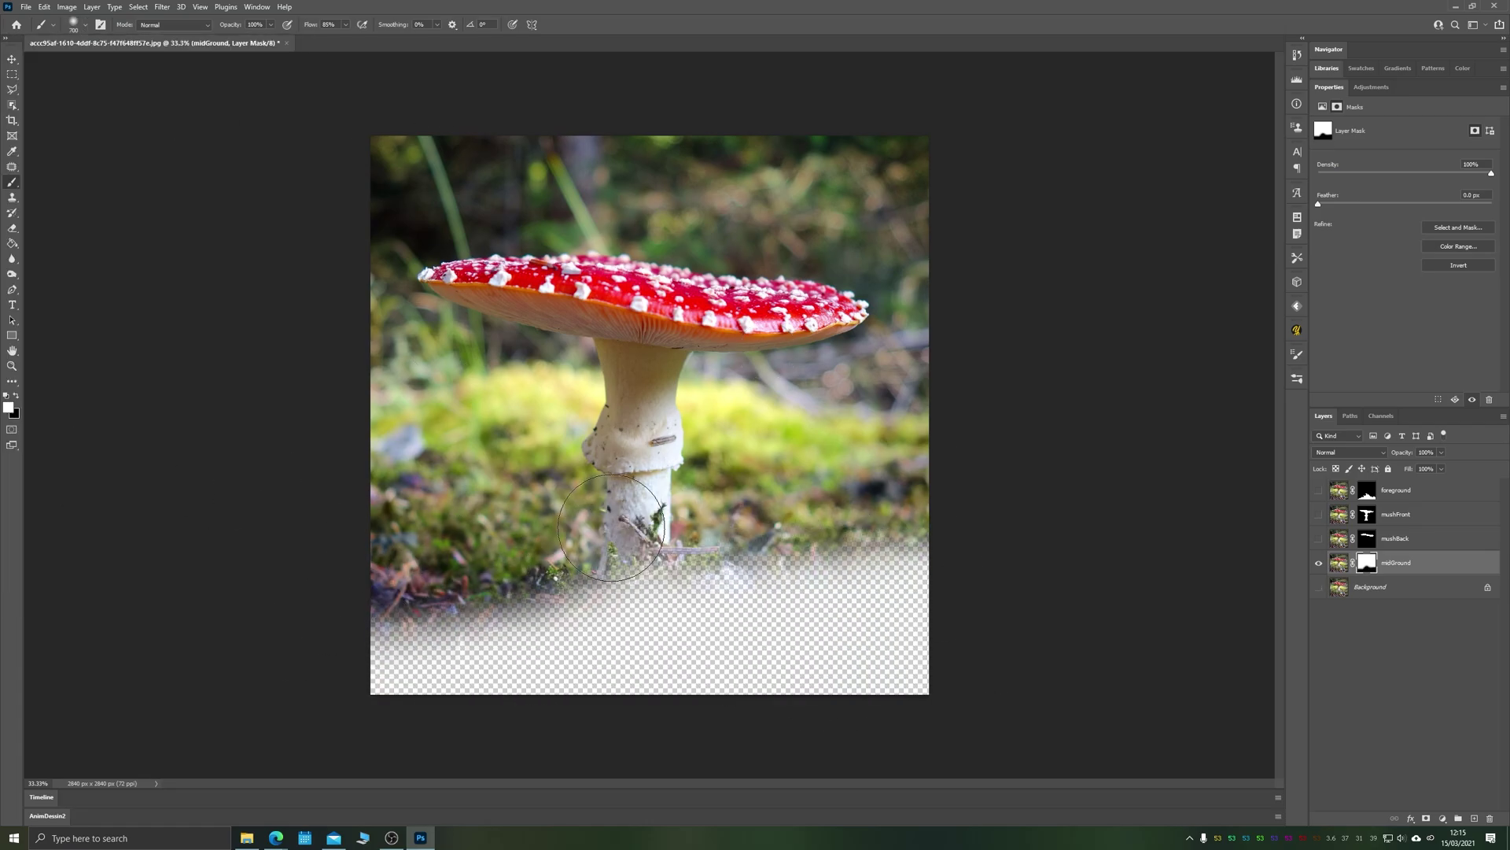
left_click_drag(409, 236, 563, 303)
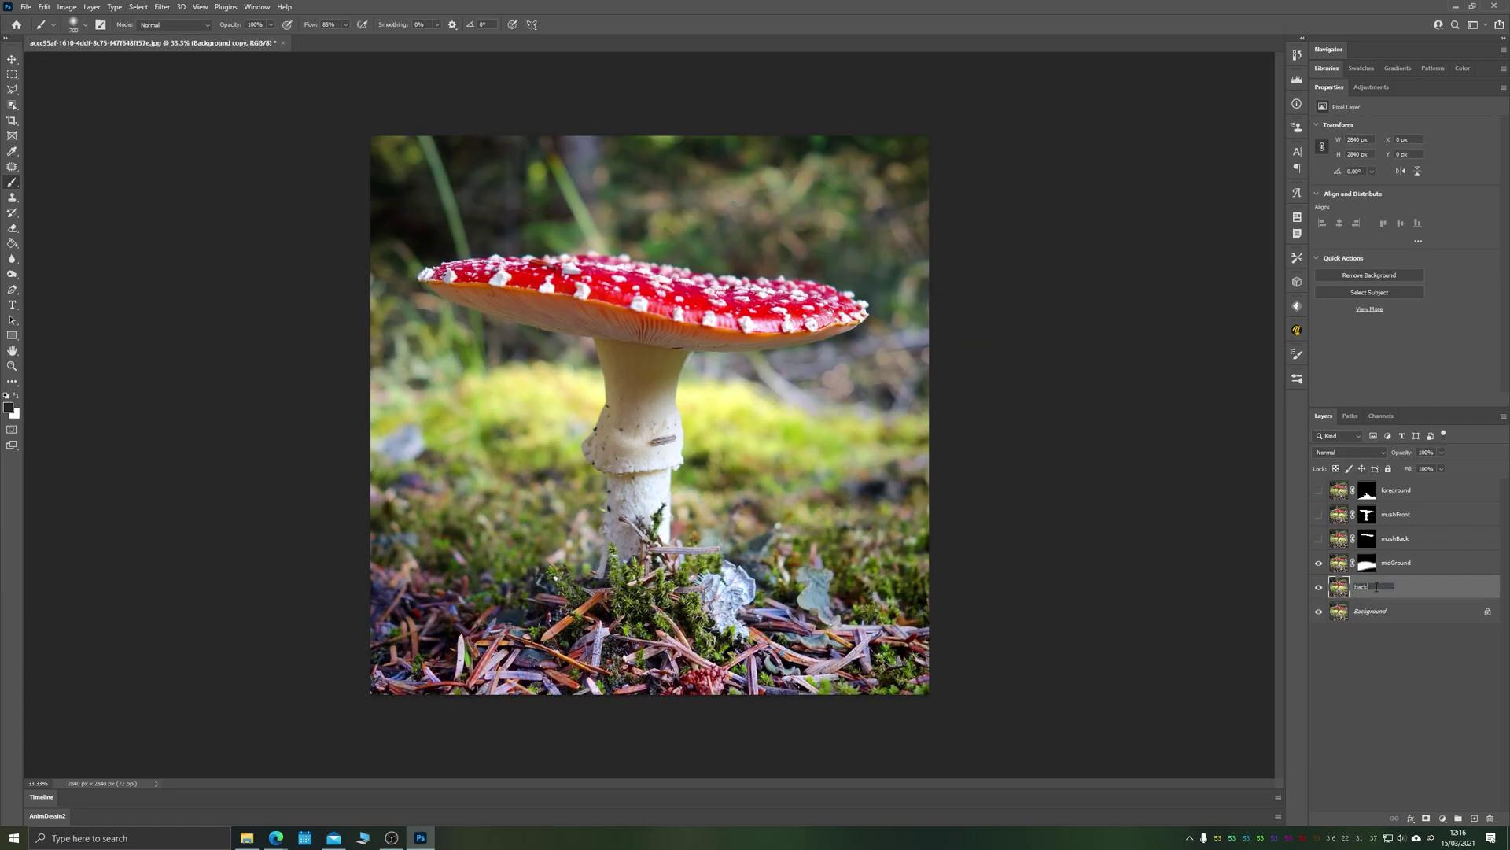
mouse_move(409, 629)
left_mouse_down()
mouse_move(659, 456)
mouse_move(996, 665)
left_mouse_up()
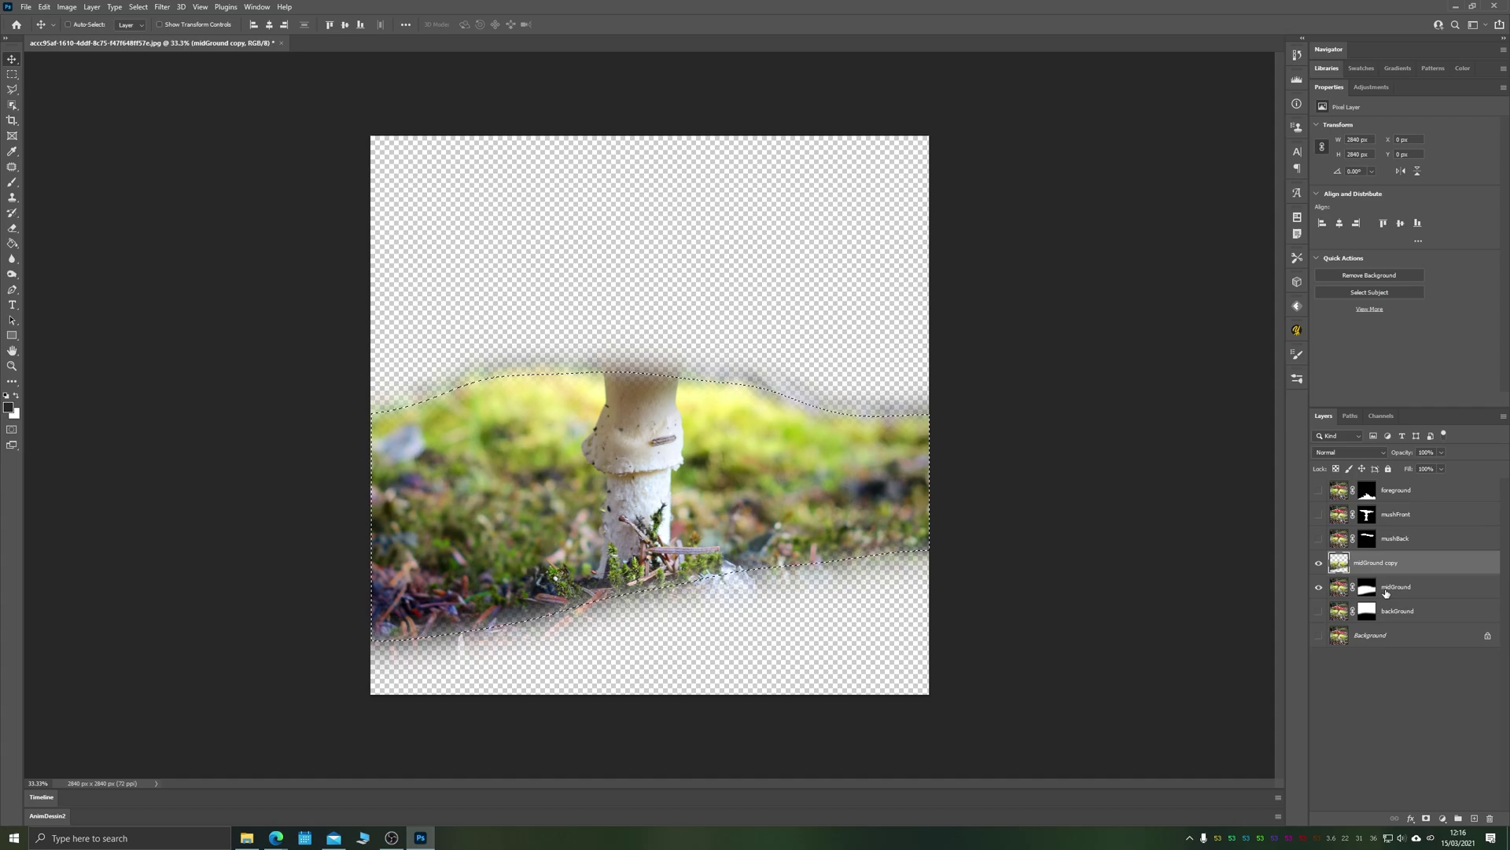
Hide the midGround layer and try cloning nearby moss over the mushroom stem on midGround copy with the Clone Stamp.
left_click(1320, 587)
key("b")
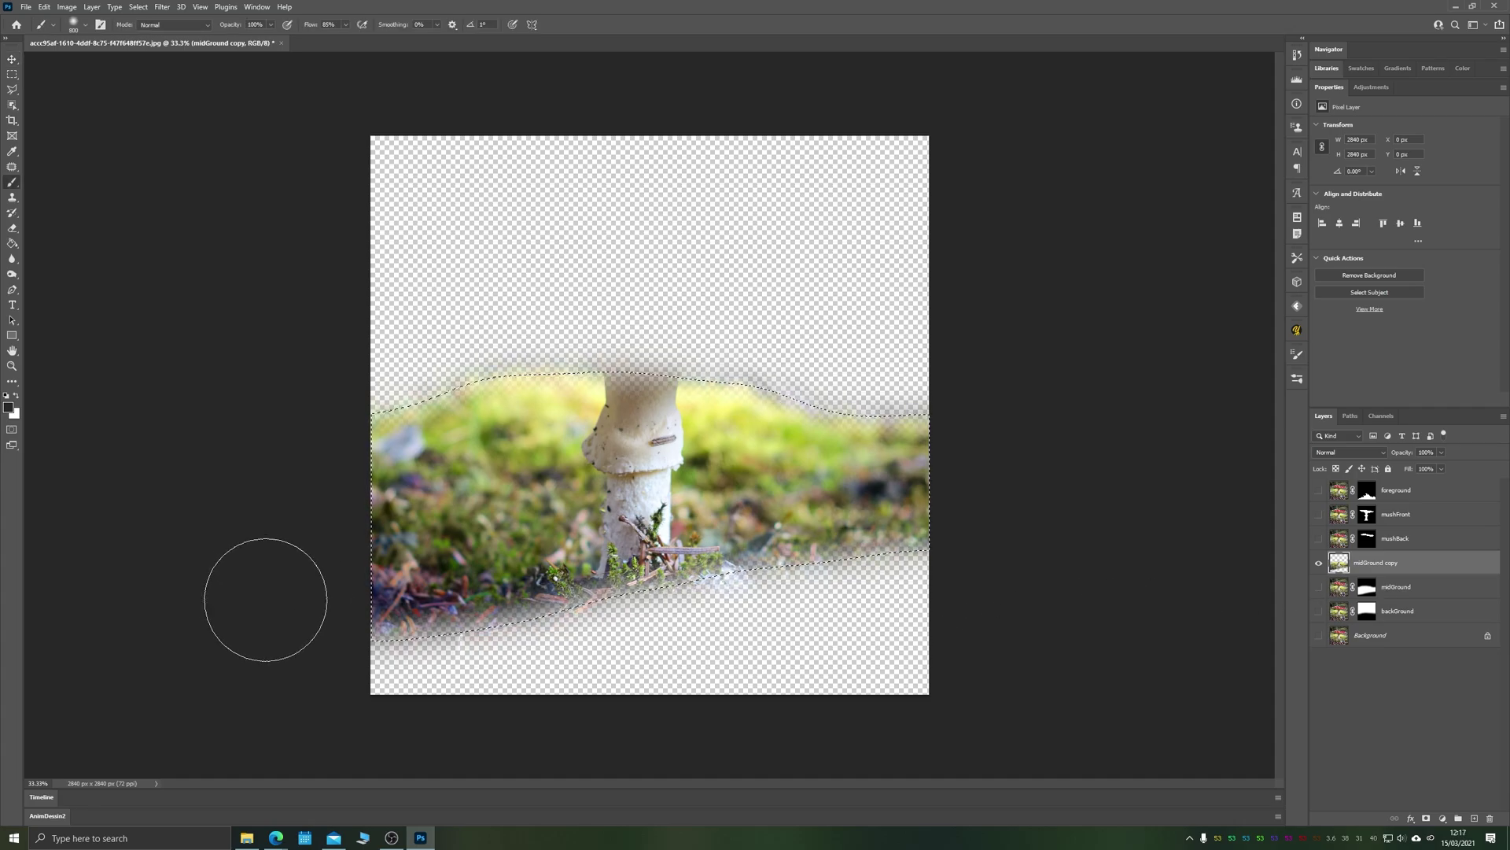
key("ctrl+plus")
left_click(12, 196)
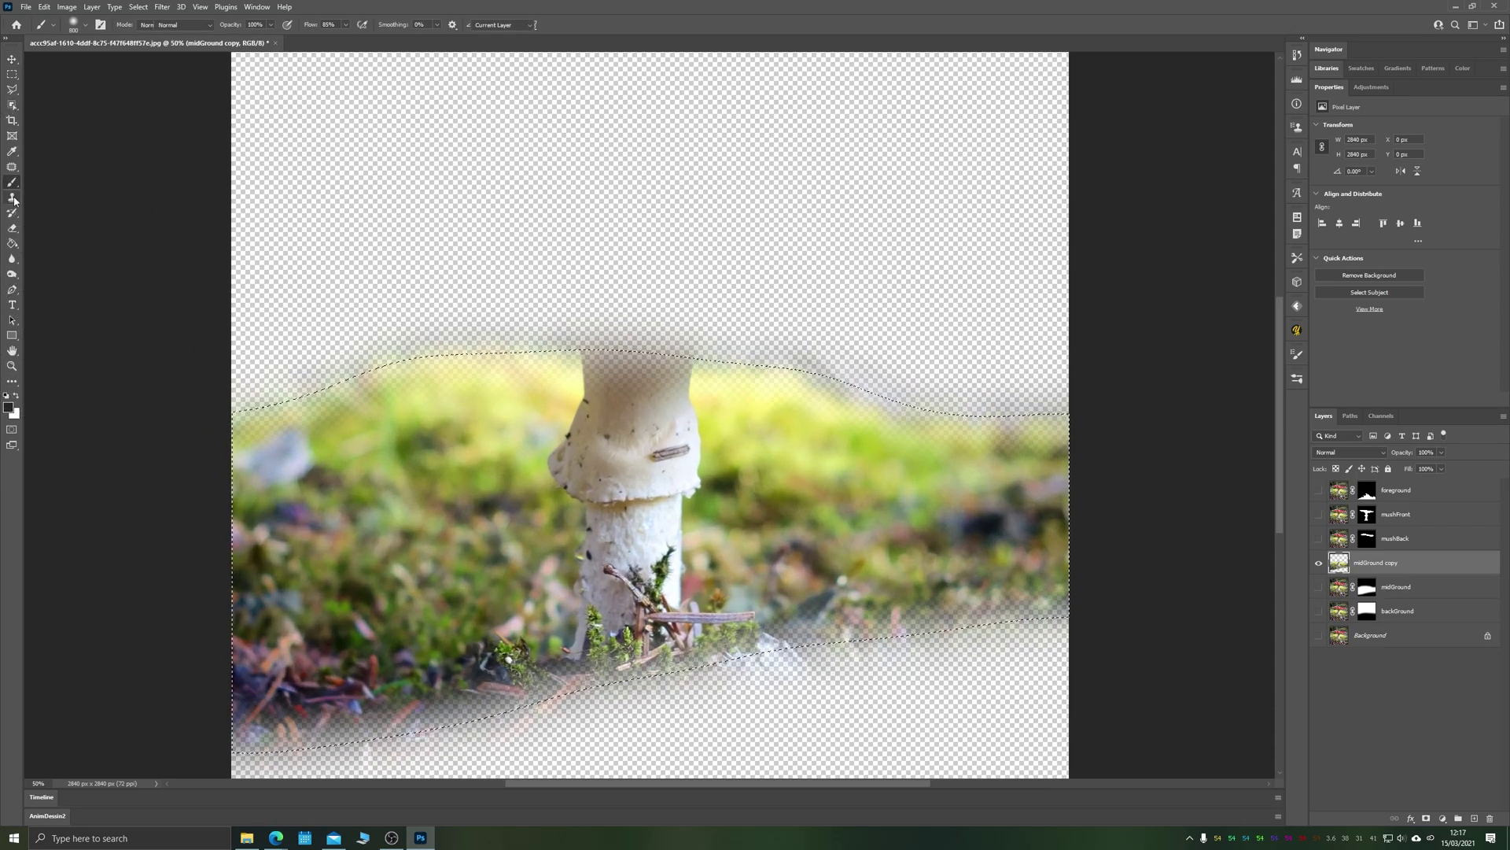
left_click(418, 497, "alt")
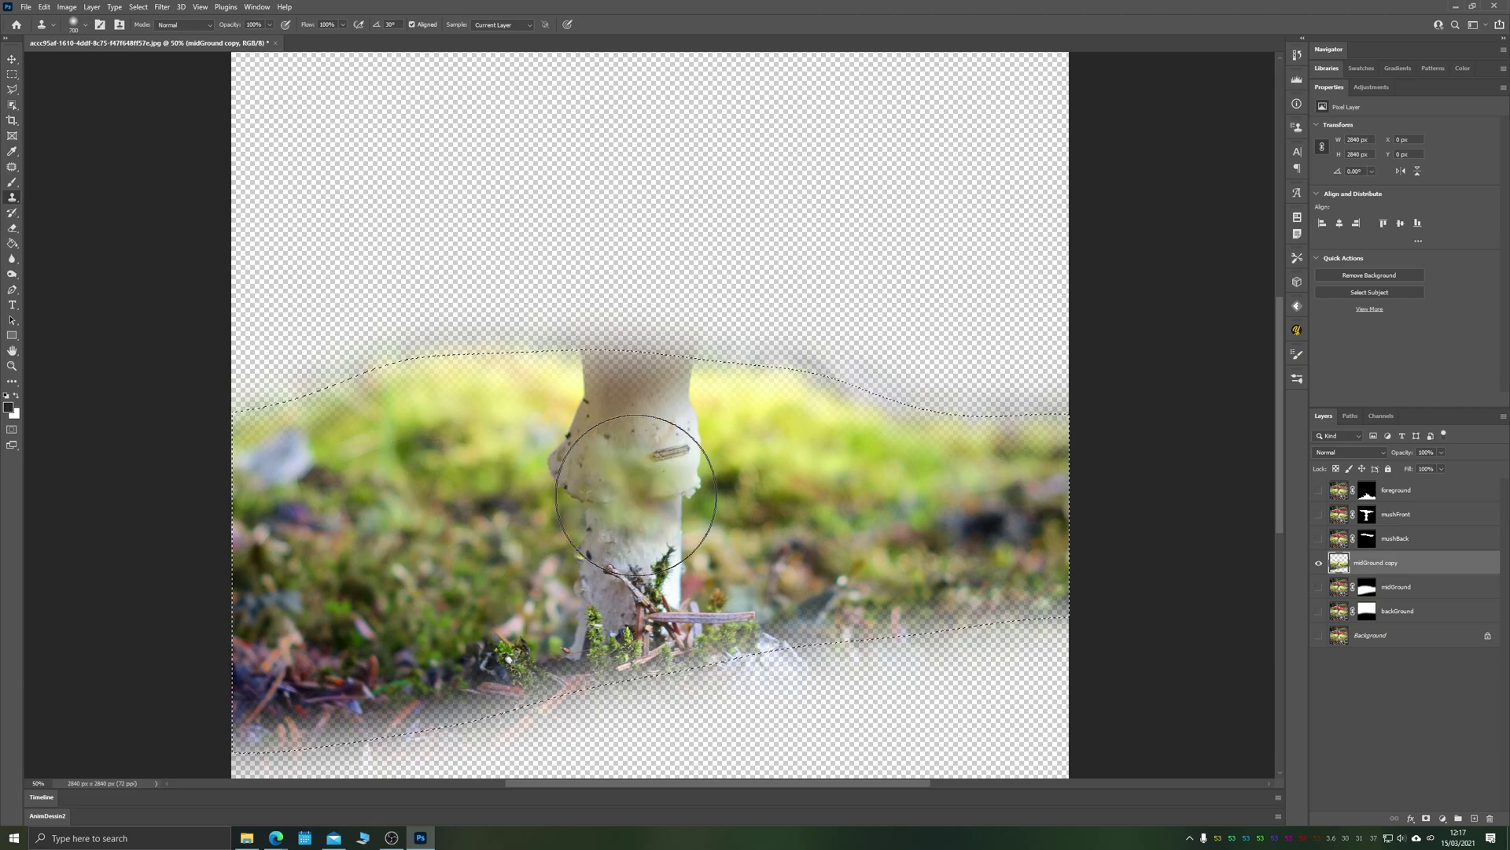
key("bracketright")
key("bracketright")
key("bracketright")
key("bracketright")
key("bracketleft")
mouse_move(604, 460)
left_mouse_down()
mouse_move(661, 475)
mouse_move(565, 451)
mouse_move(614, 361)
mouse_move(593, 367)
mouse_move(677, 364)
mouse_move(558, 360)
mouse_move(658, 540)
mouse_move(630, 567)
mouse_move(653, 592)
mouse_move(555, 613)
mouse_move(608, 646)
mouse_move(705, 612)
mouse_move(769, 623)
mouse_move(776, 647)
mouse_move(836, 614)
mouse_move(708, 551)
left_mouse_up()
key("ctrl+z")
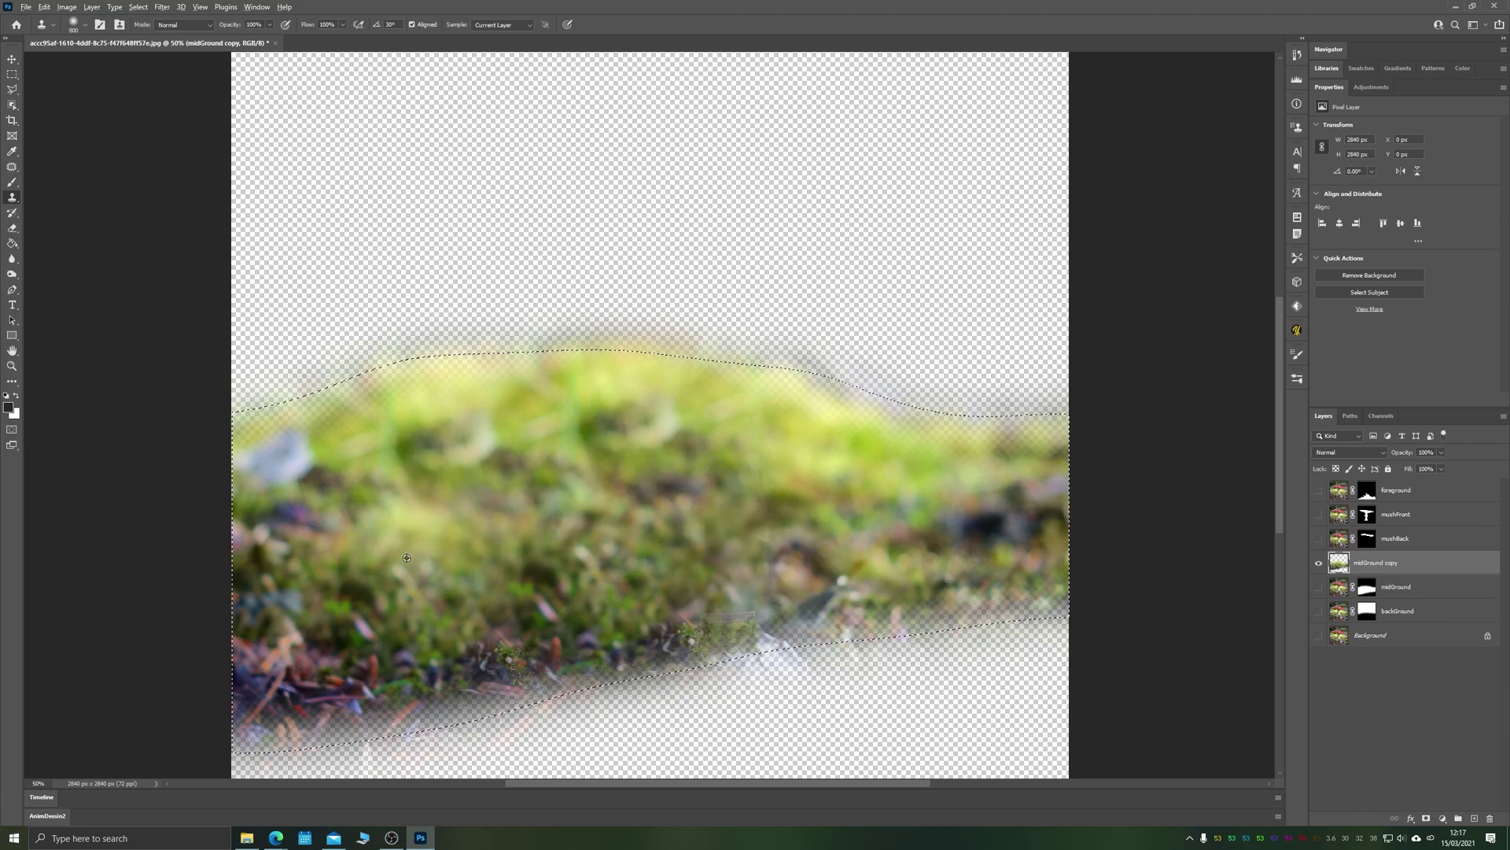
Clone moss texture across the lower edge of midGround copy and clear the selection.
left_click(421, 566, "alt")
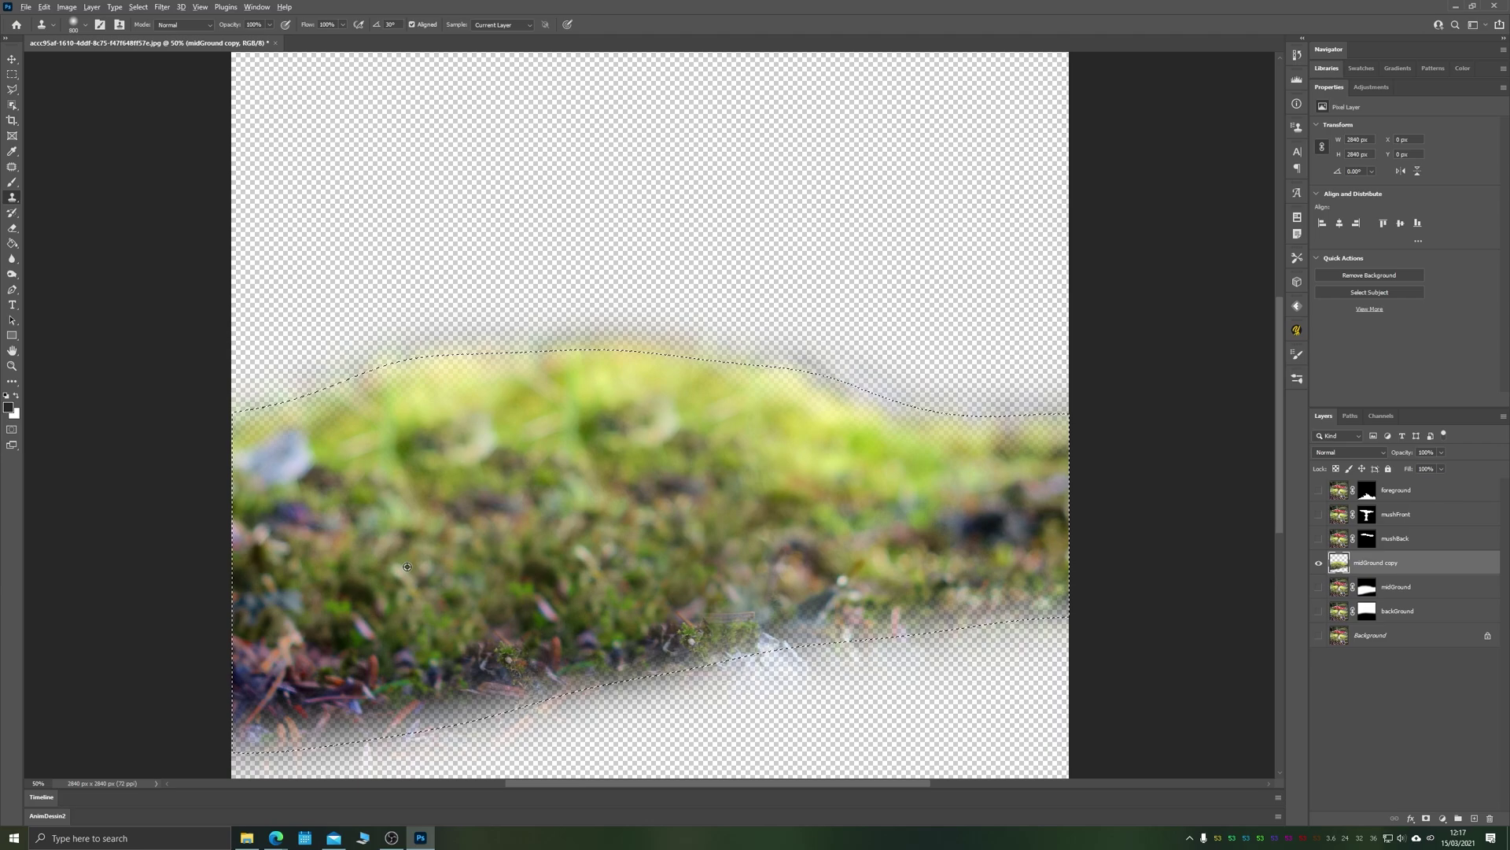
mouse_move(354, 678)
left_mouse_down()
mouse_move(912, 634)
mouse_move(661, 643)
left_mouse_up()
key("ctrl+d")
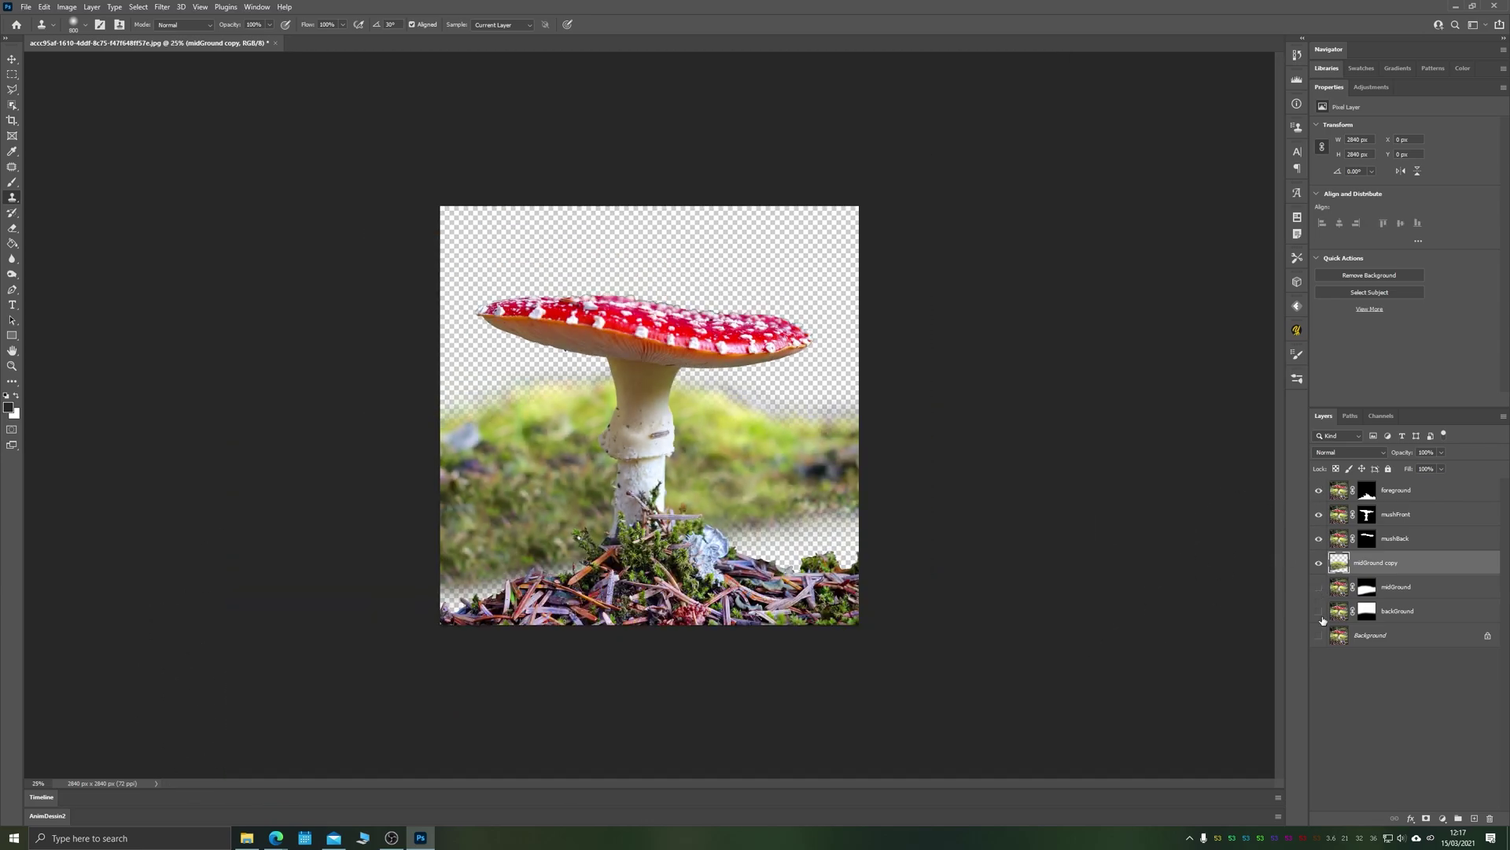
Delete the midGround copy layer and leave the masked midGround layer displayed without backGround and mushFront.
left_click(1319, 610)
key("Delete")
left_click(1319, 513)
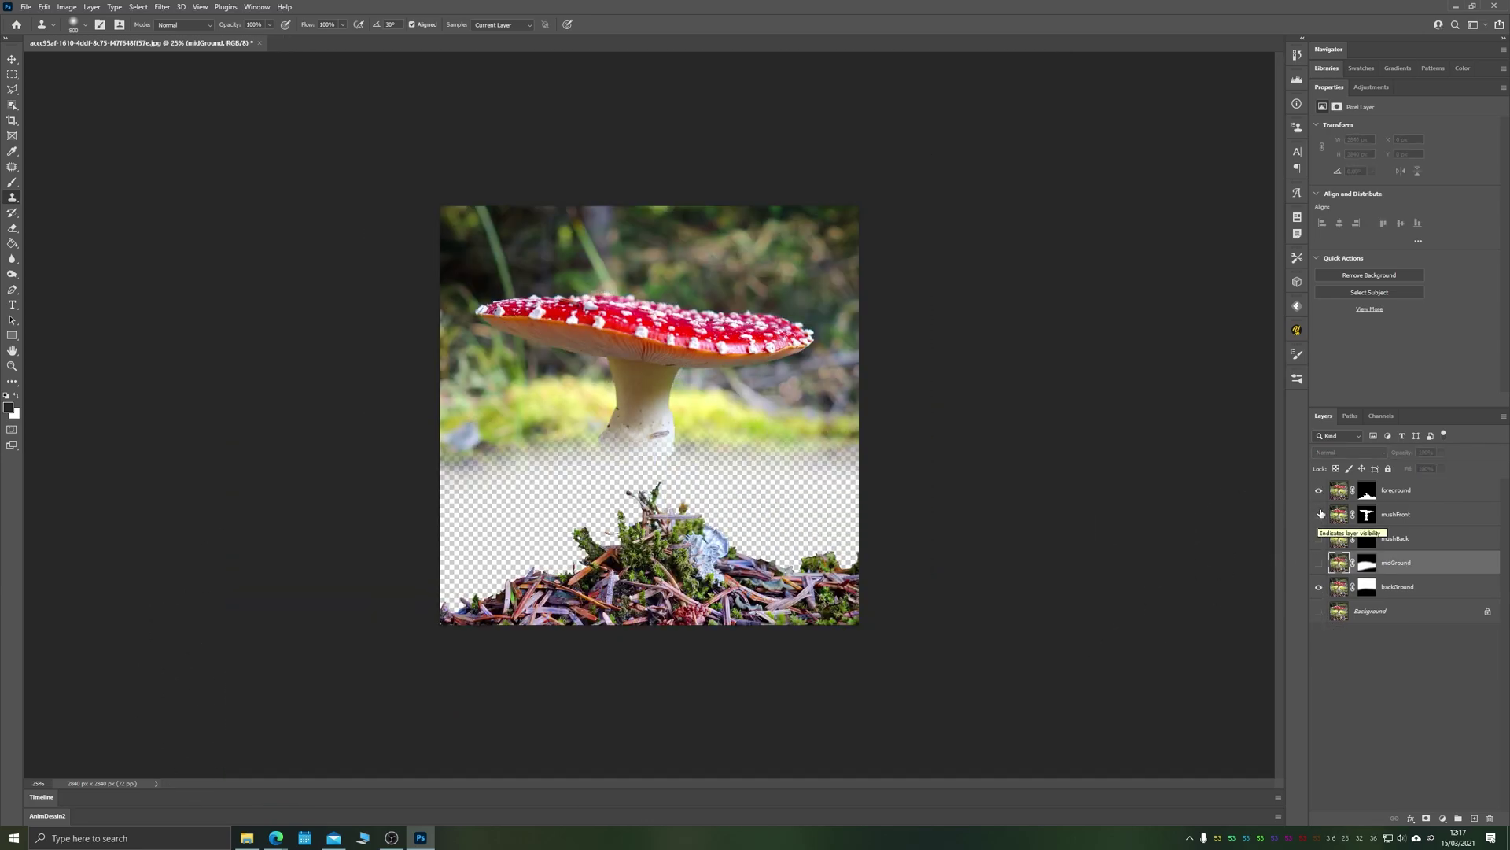
left_click(1319, 587)
left_click(1319, 562)
Reveal more of the lower ground on the midGround mask and duplicate the layer with its outline loaded as a selection.
mouse_move(779, 543)
left_mouse_down()
mouse_move(488, 574)
mouse_move(634, 550)
left_mouse_up()
key("ctrl+j")
left_click(1339, 563, "ctrl")
key("ctrl+z")
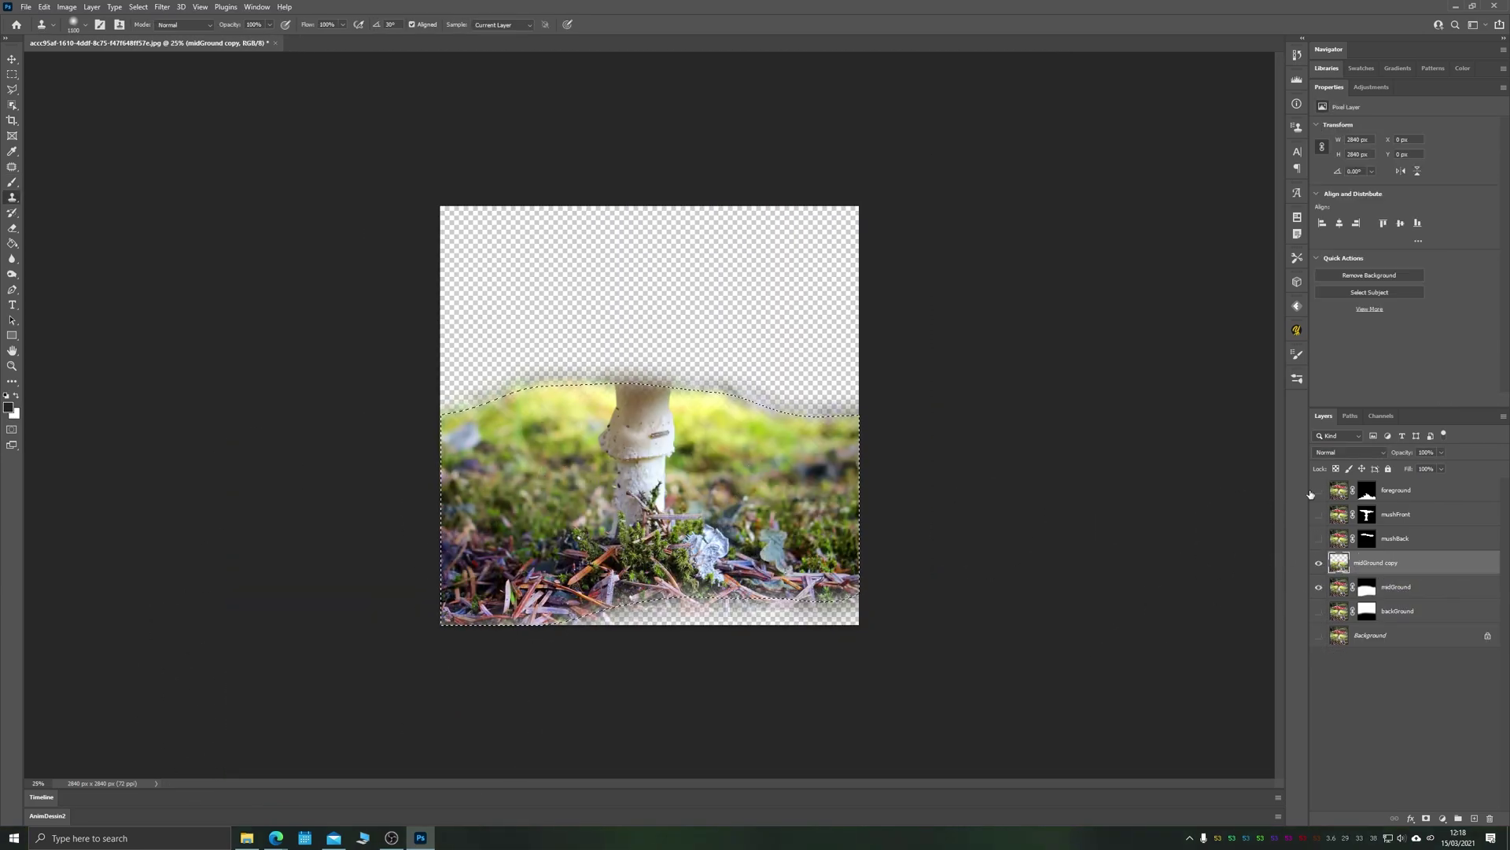
Clone the surrounding moss over the mushroom stem inside the selection on midGround copy.
left_click(1318, 489)
left_click(520, 464, "alt")
left_click_drag(590, 449, 669, 460)
left_click_drag(606, 397, 665, 401)
left_click_drag(618, 488, 653, 495)
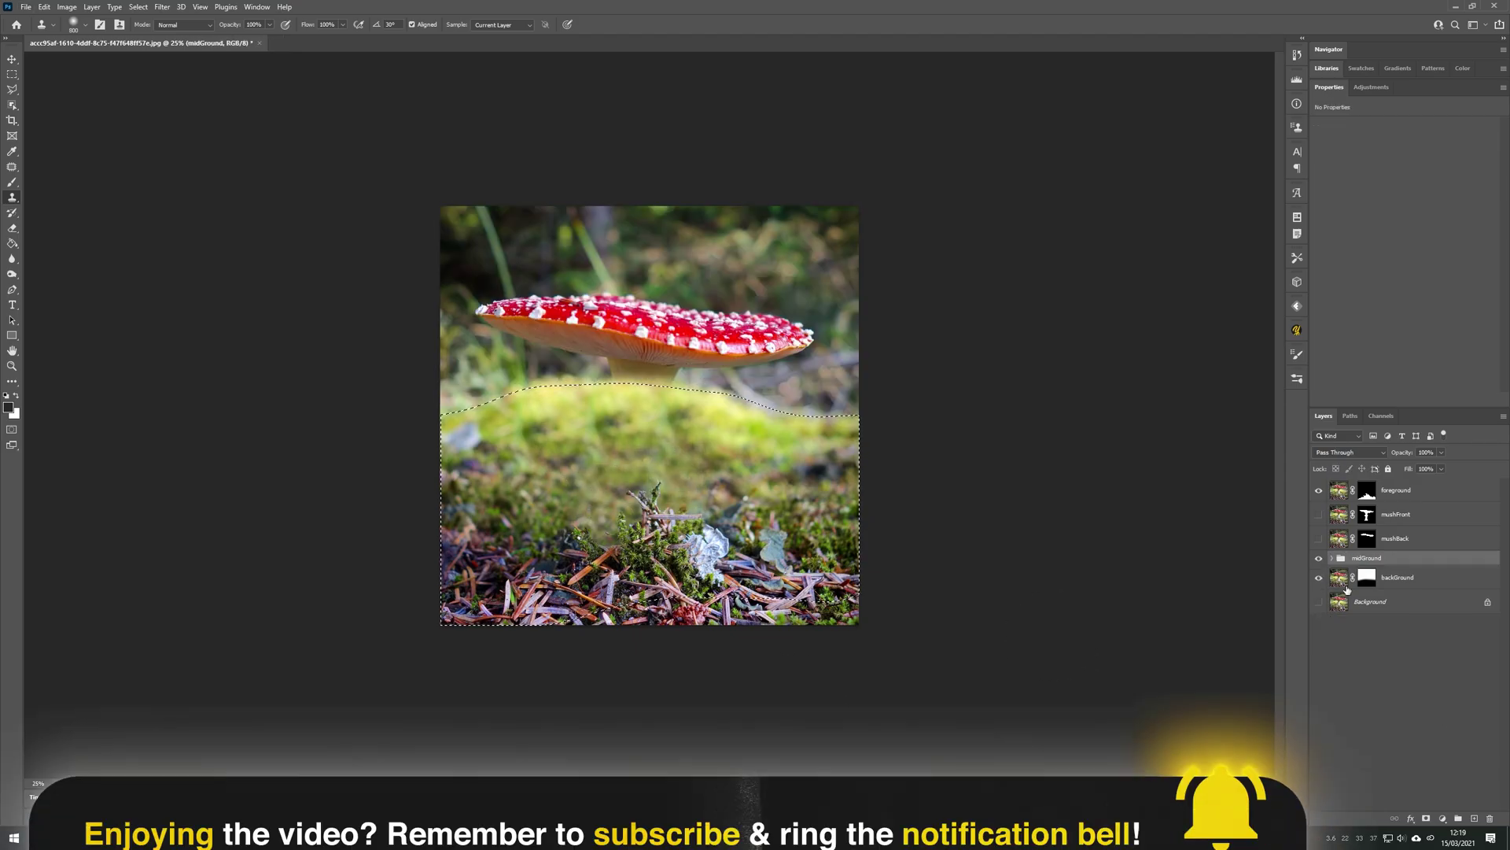
Hide the midGround group and try cloning the blurred surroundings over the mushroom on backGround copy.
left_click(1401, 578)
left_click(1319, 557)
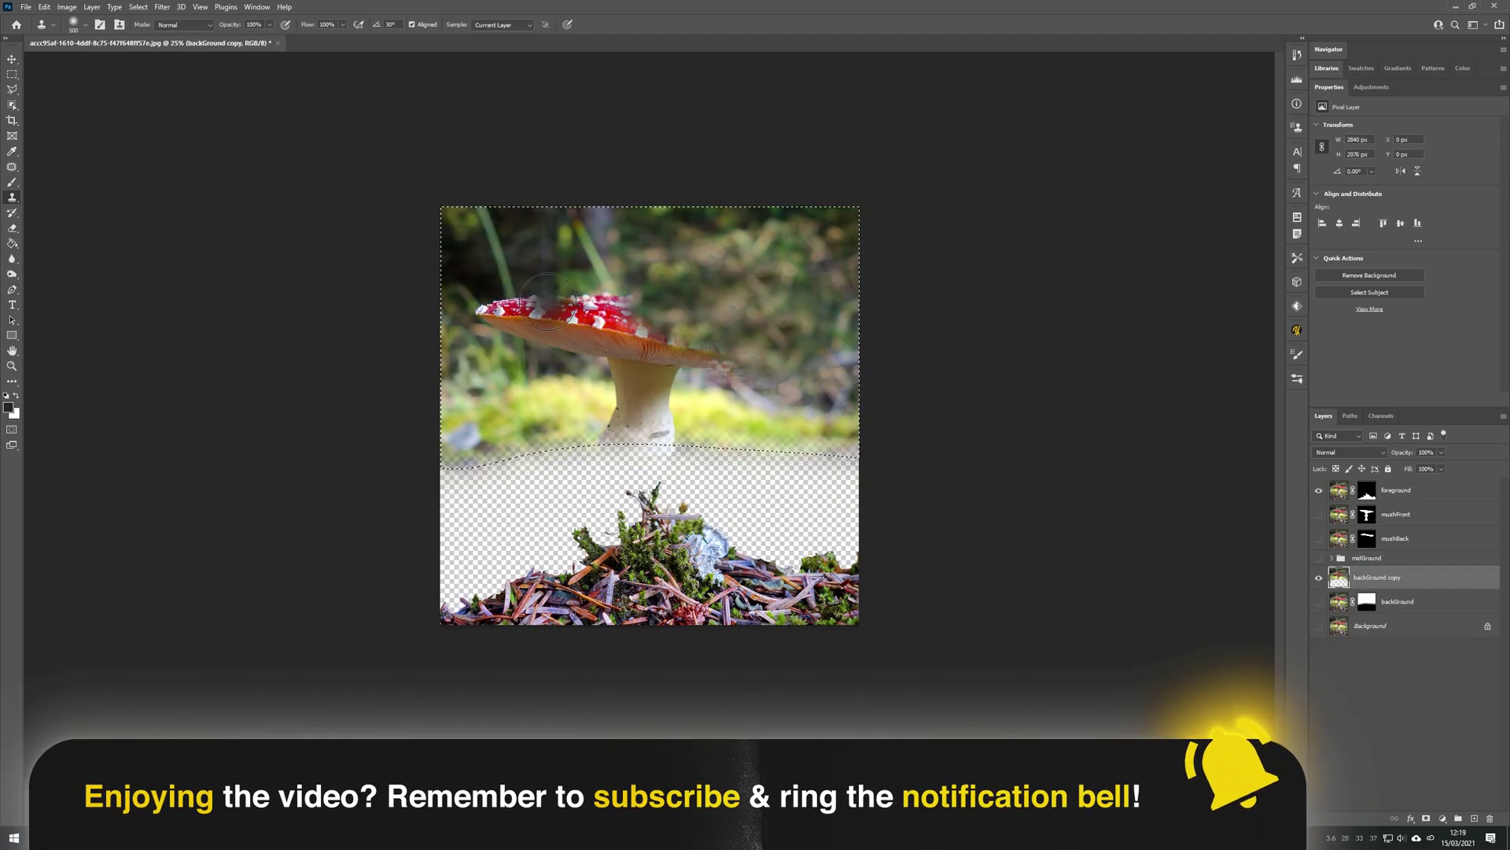
key("ctrl+plus")
left_click_drag(650, 438, 629, 370)
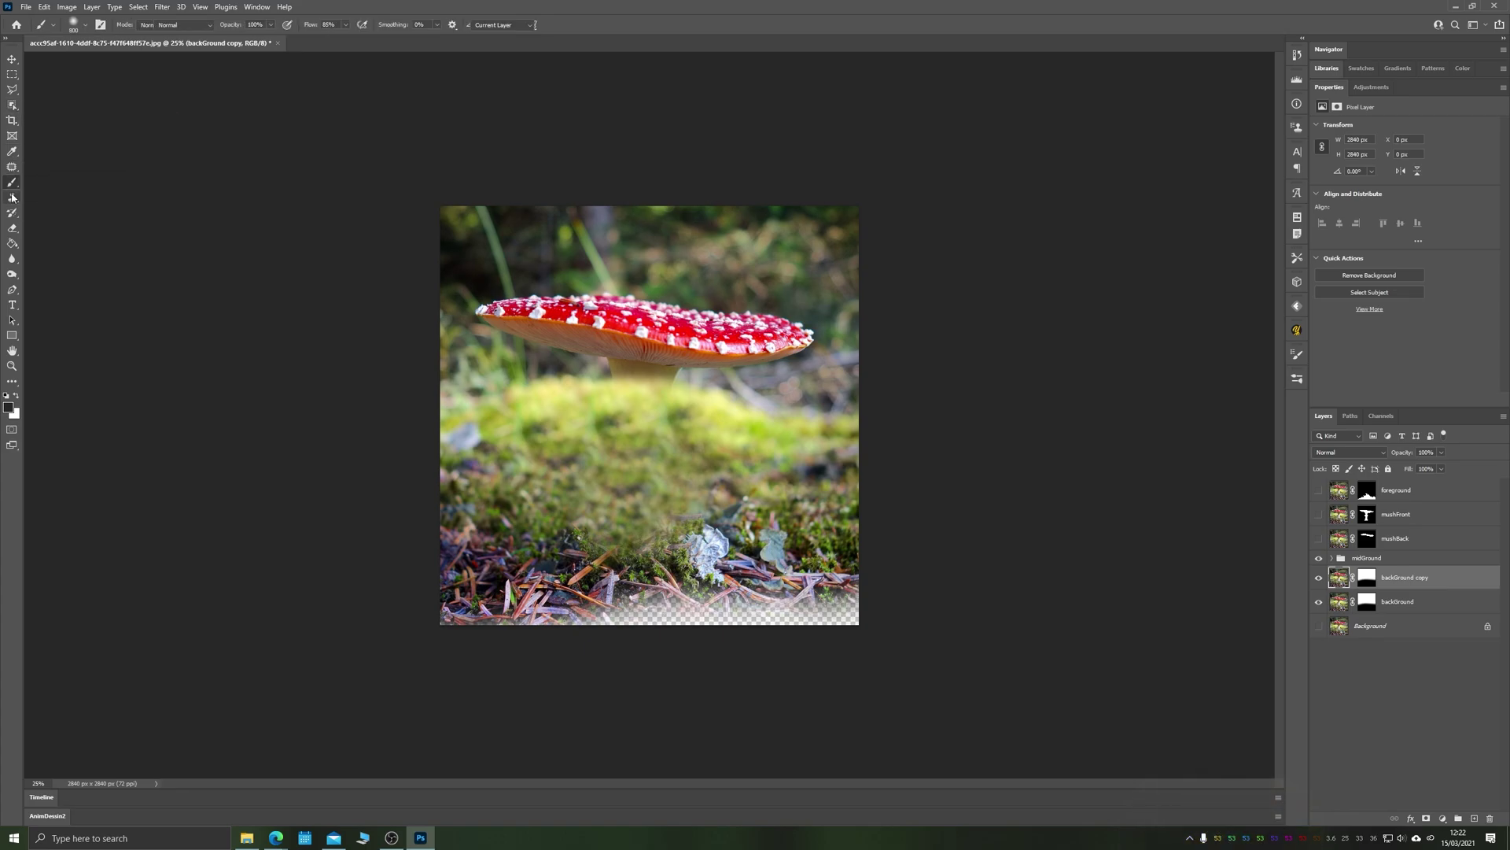
Clone the blurred background over the red mushroom cap on the backGround copy layer.
left_click(12, 197)
mouse_move(570, 291)
left_mouse_down()
mouse_move(537, 303)
mouse_move(569, 310)
left_mouse_up()
mouse_move(793, 330)
left_mouse_down()
mouse_move(627, 366)
mouse_move(775, 361)
mouse_move(598, 353)
left_mouse_up()
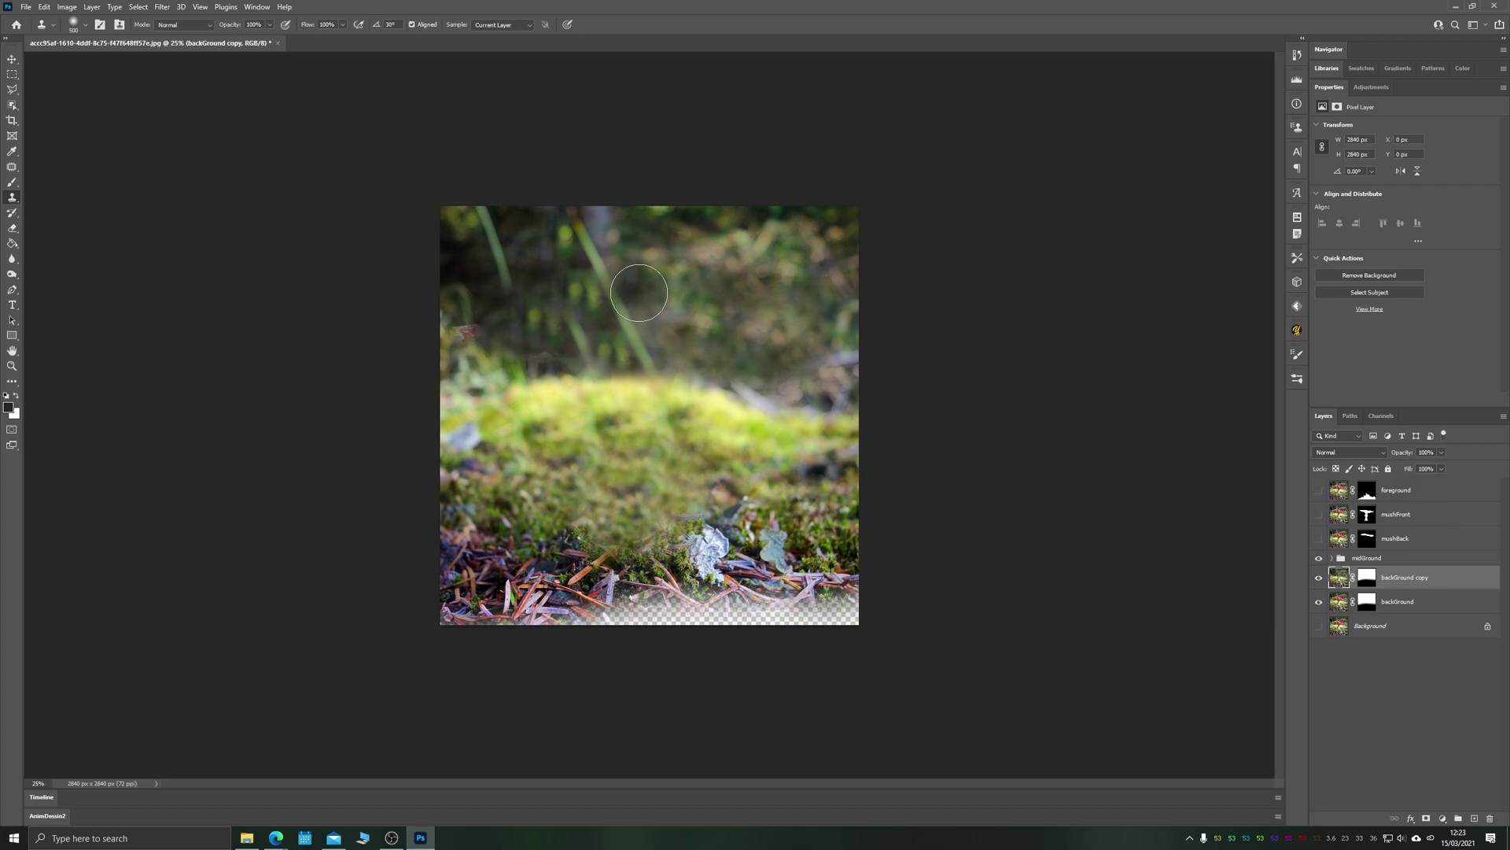
Clone out the leftover cap fragments near the grass blades on backGround copy and compare with the layer hidden.
key("ctrl+plus")
key("ctrl+plus")
key("ctrl+plus")
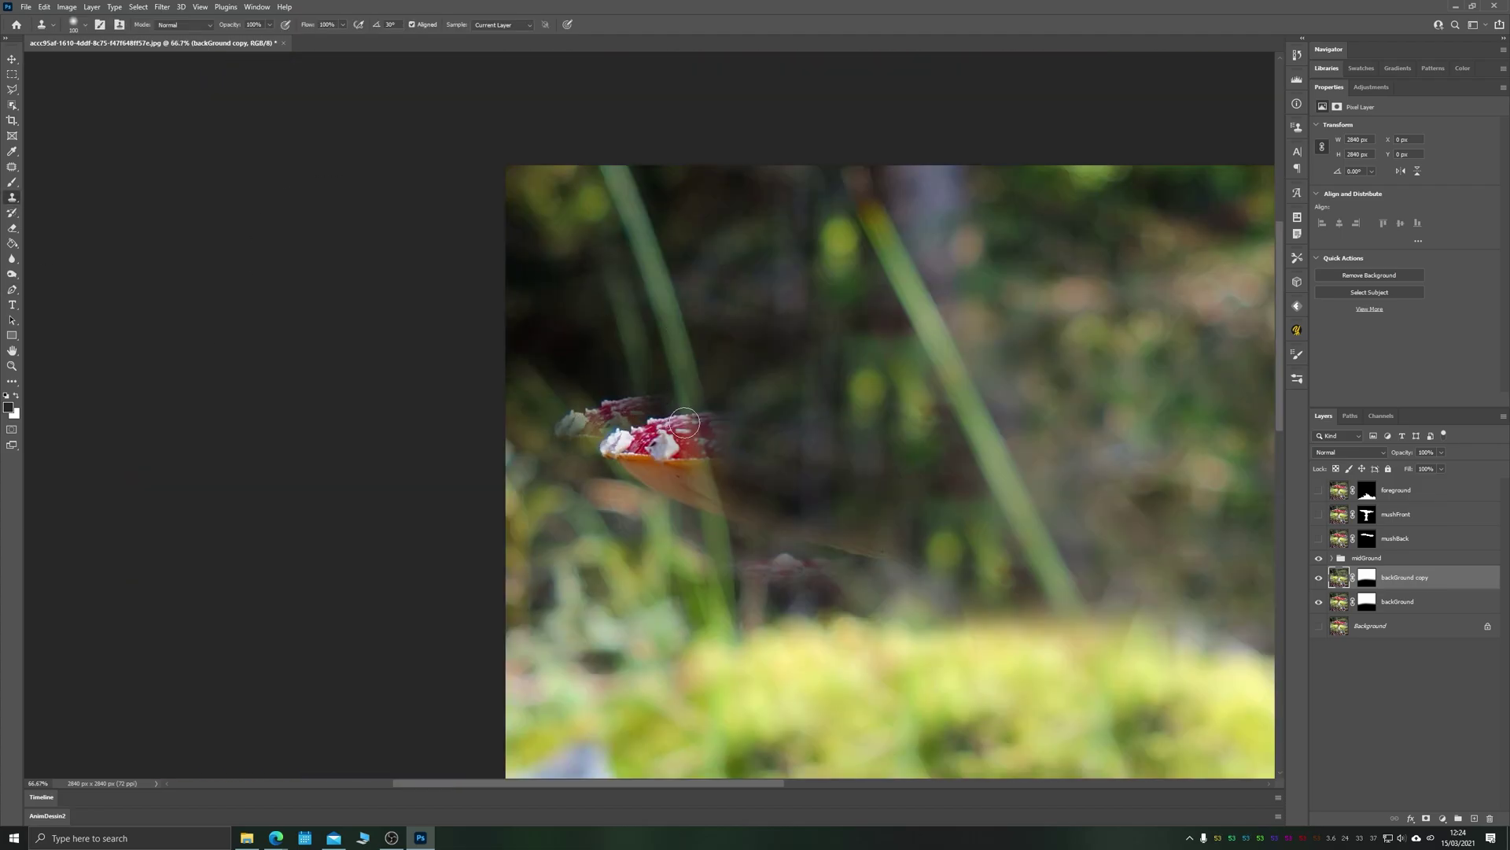
left_click_drag(621, 393, 677, 433)
left_click_drag(826, 533, 767, 571)
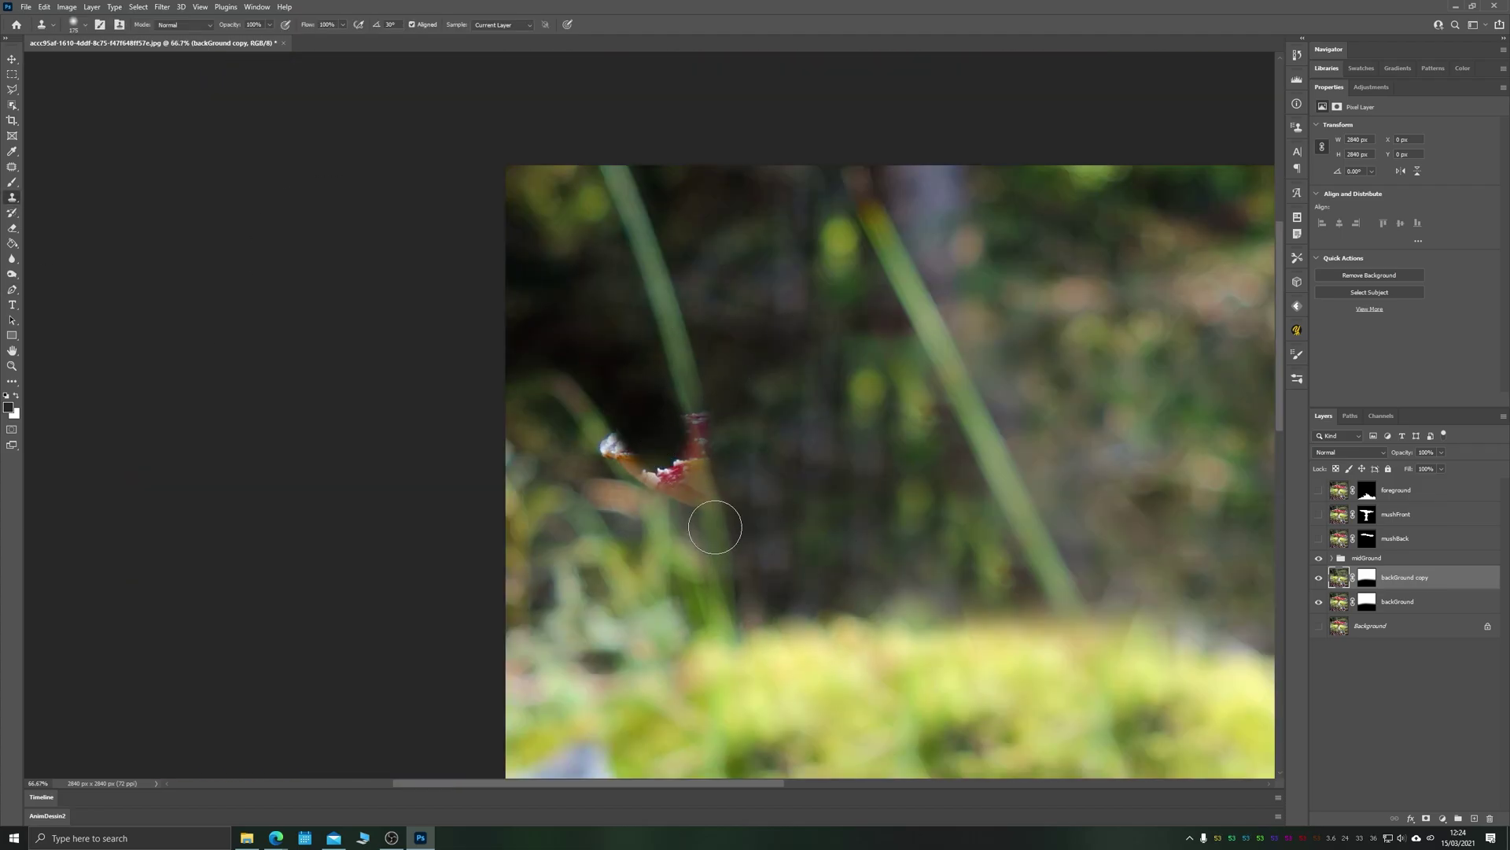
mouse_move(699, 464)
left_mouse_down()
mouse_move(693, 407)
mouse_move(622, 445)
left_mouse_up()
left_click(1318, 579)
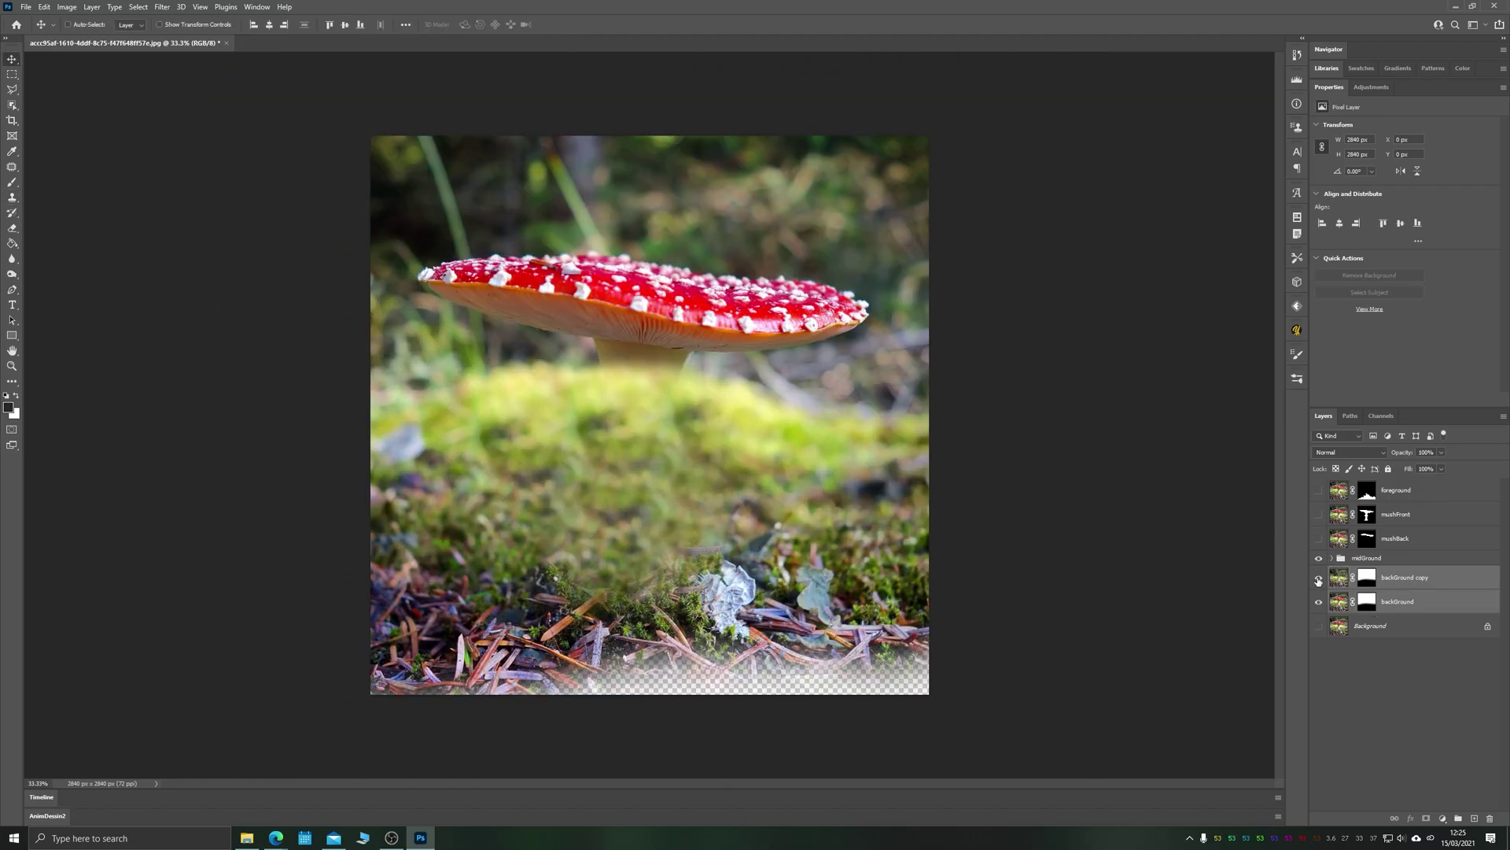
left_click(1319, 579)
Group backGround copy and backGround and name the group backGround.
left_click(1457, 818)
double_click(1367, 572)
type("bac")
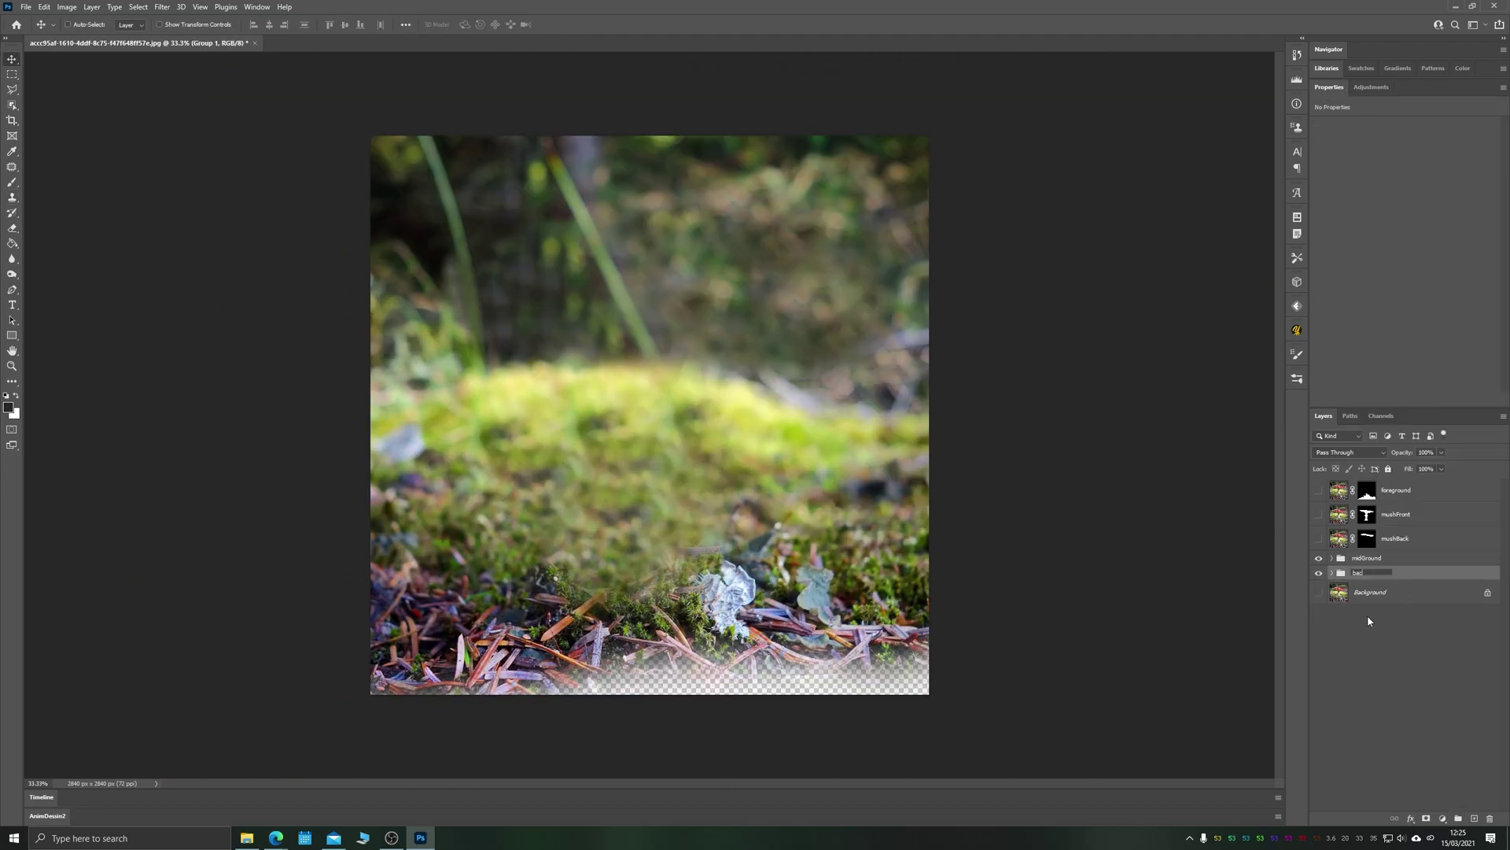
type("kGround")
key("Return")
Show the mushBack, mushFront and foreground layers above the cleaned-up groups and clear the layer selection.
left_click(1319, 538)
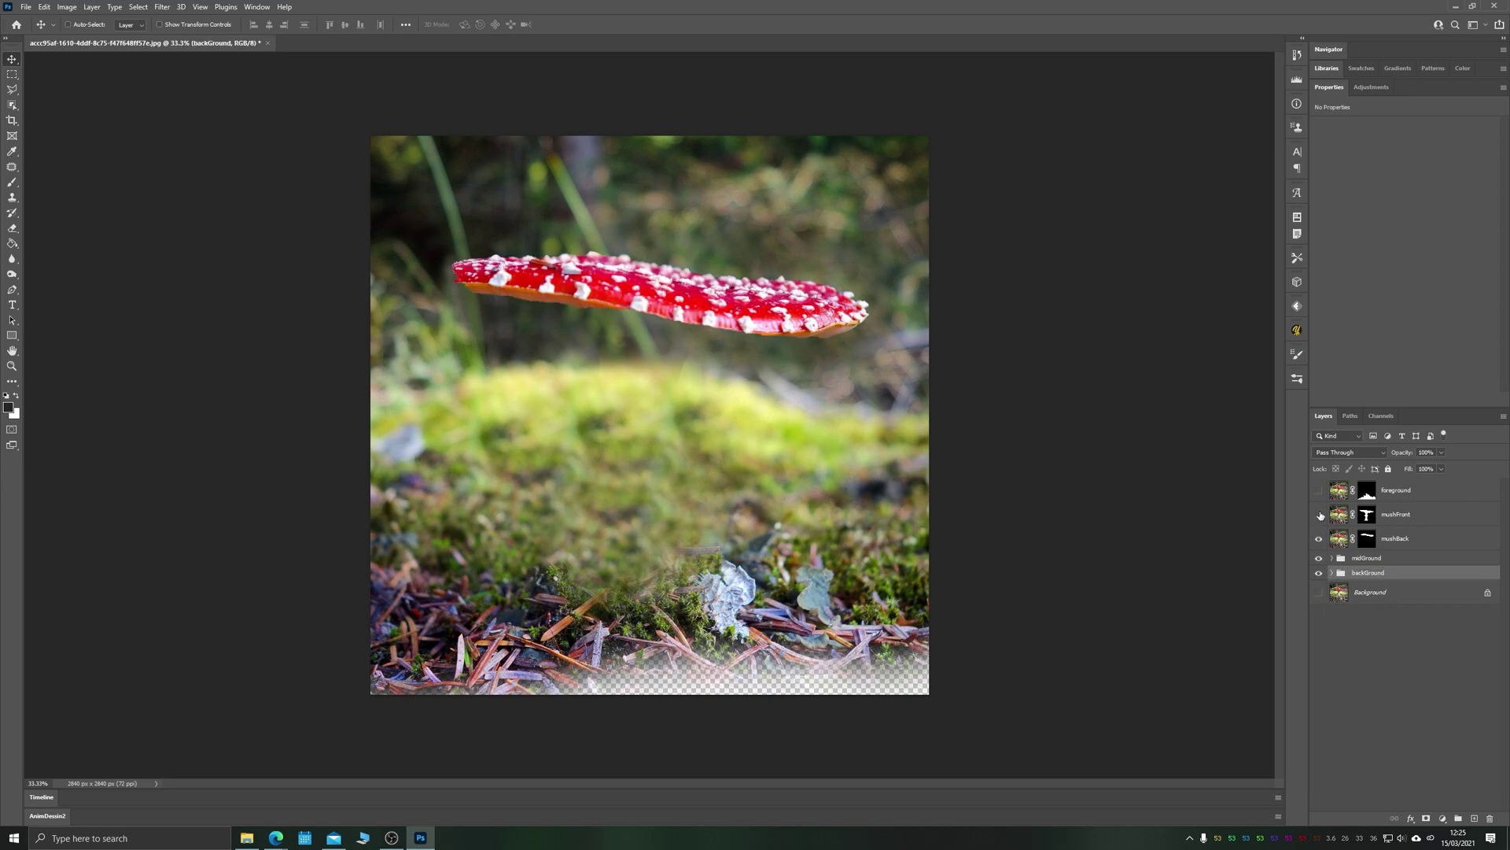
left_click(1320, 514)
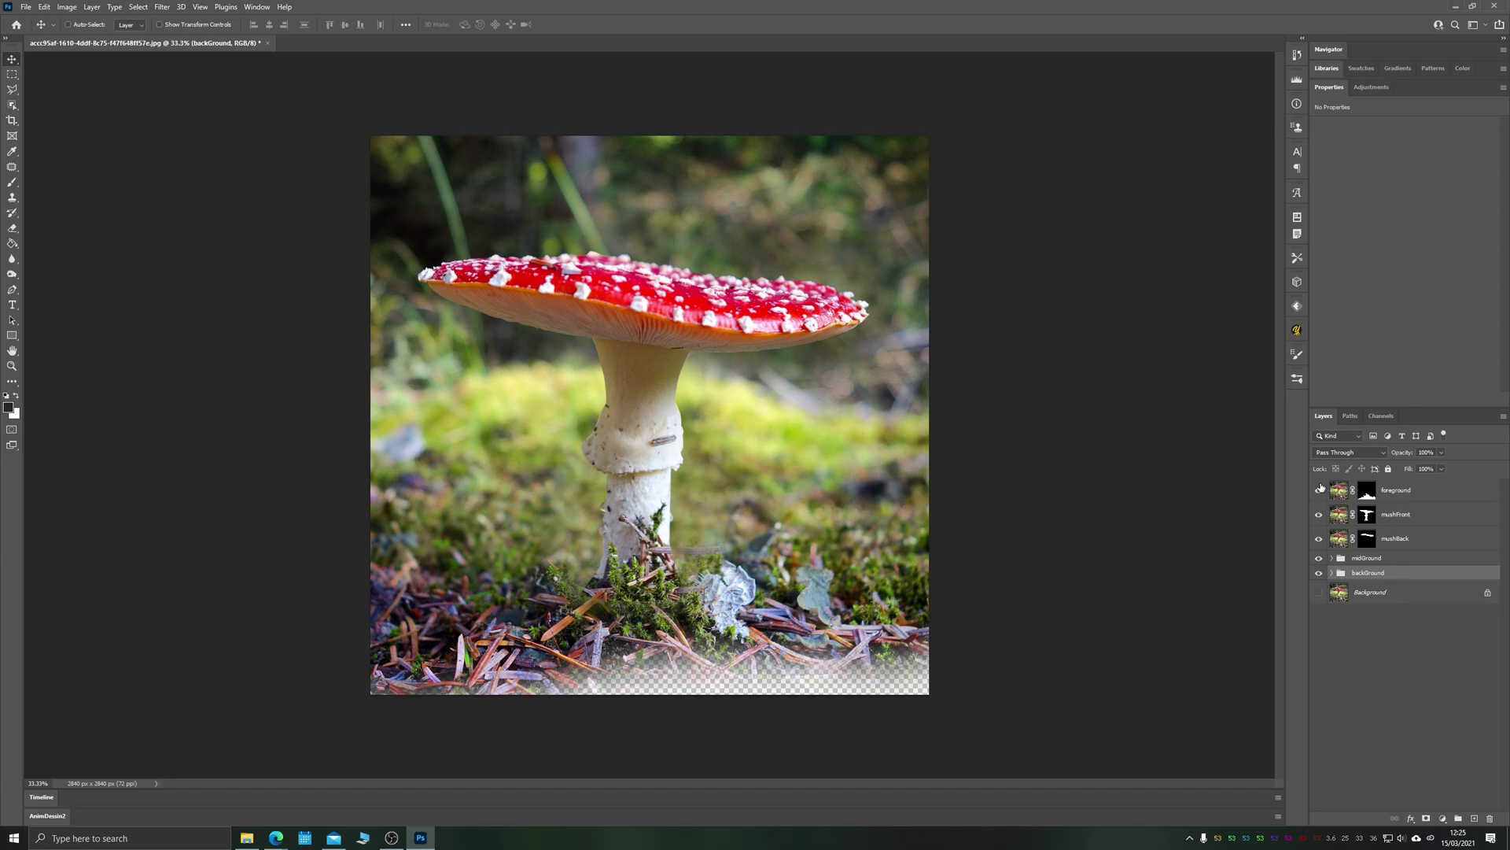
left_click(1319, 489)
left_click(1385, 673)
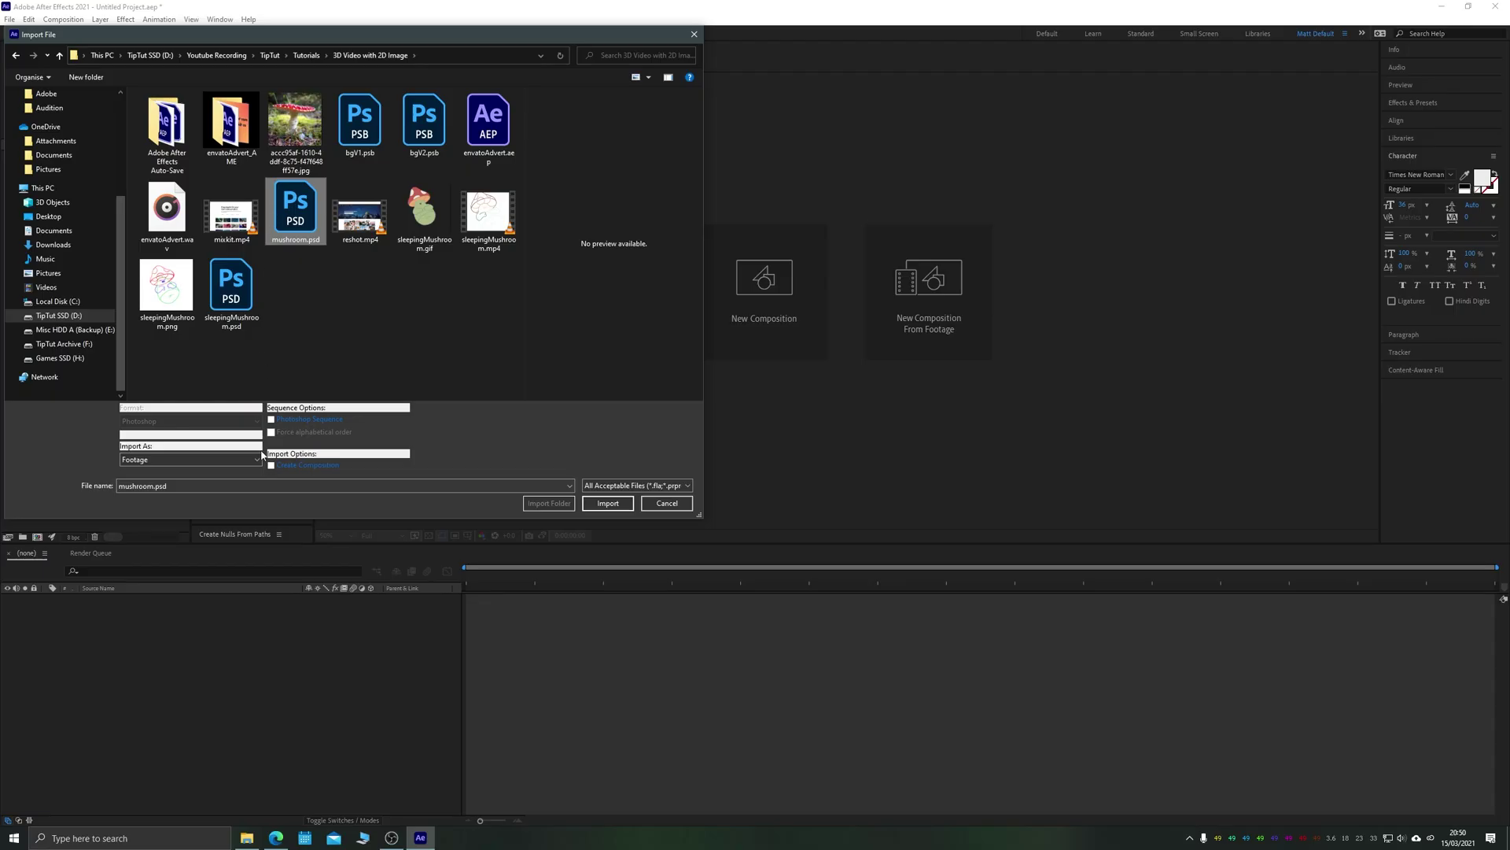
In After Effects, import mushroom.psd as Composition - Retain Layer Sizes with editable layer styles.
key("Return")
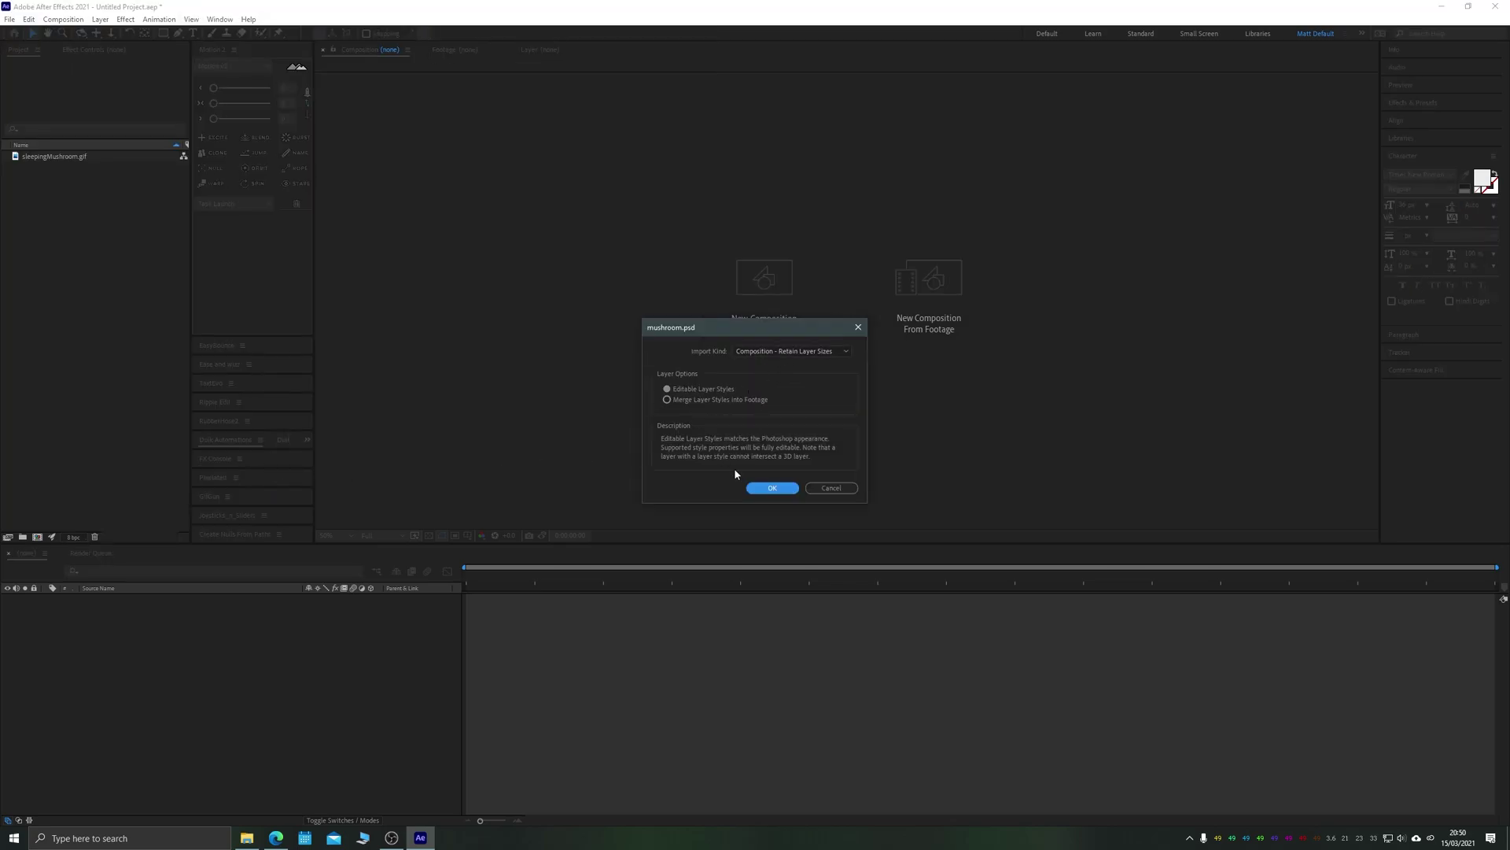
left_click(766, 489)
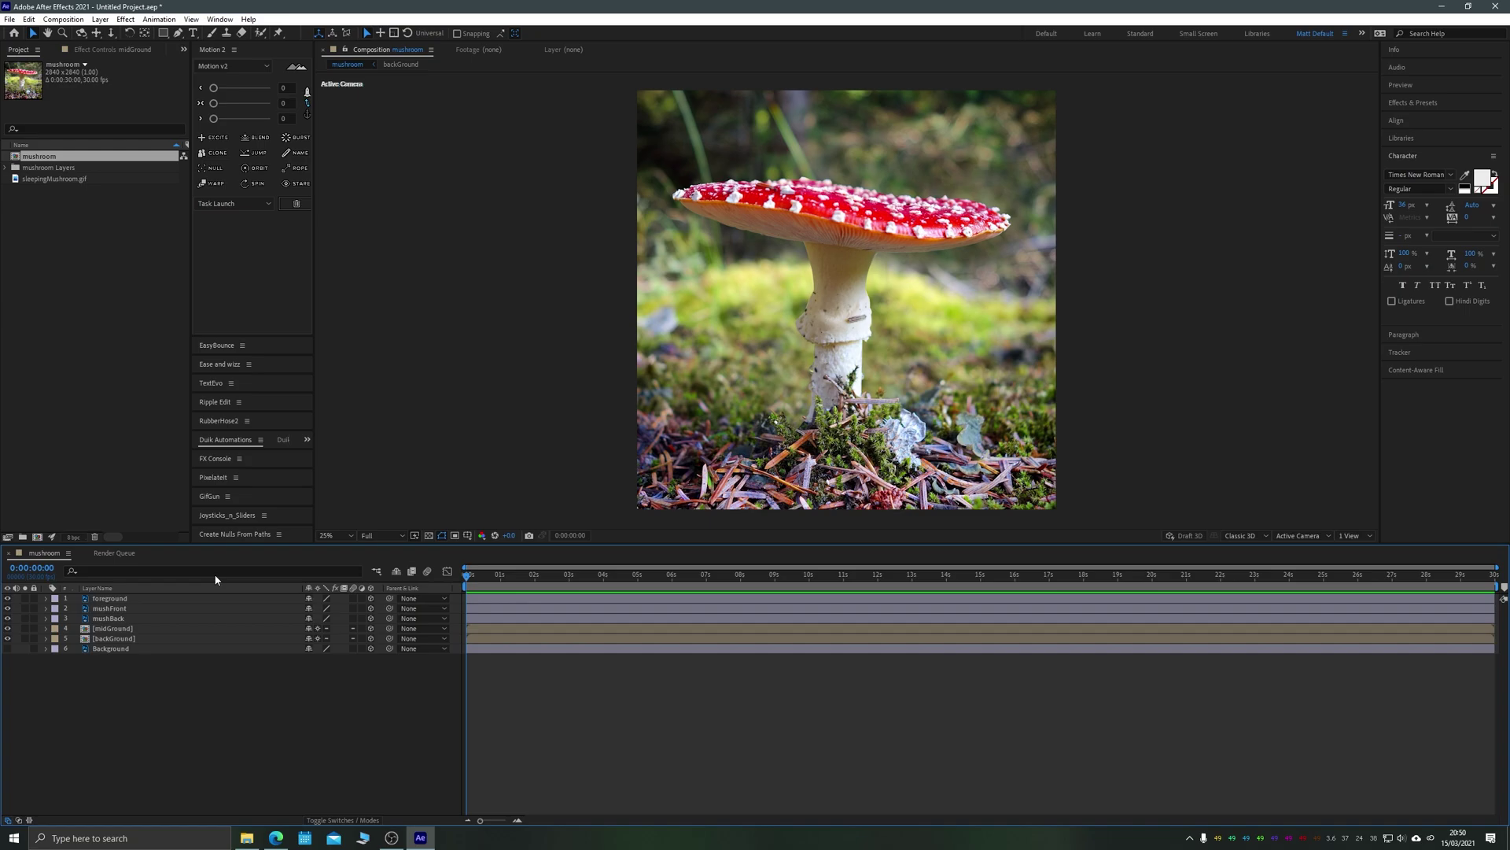
Create a two-node camera named Camera 1 with depth of field enabled in the mushroom composition.
left_click(99, 19)
mouse_move(118, 33)
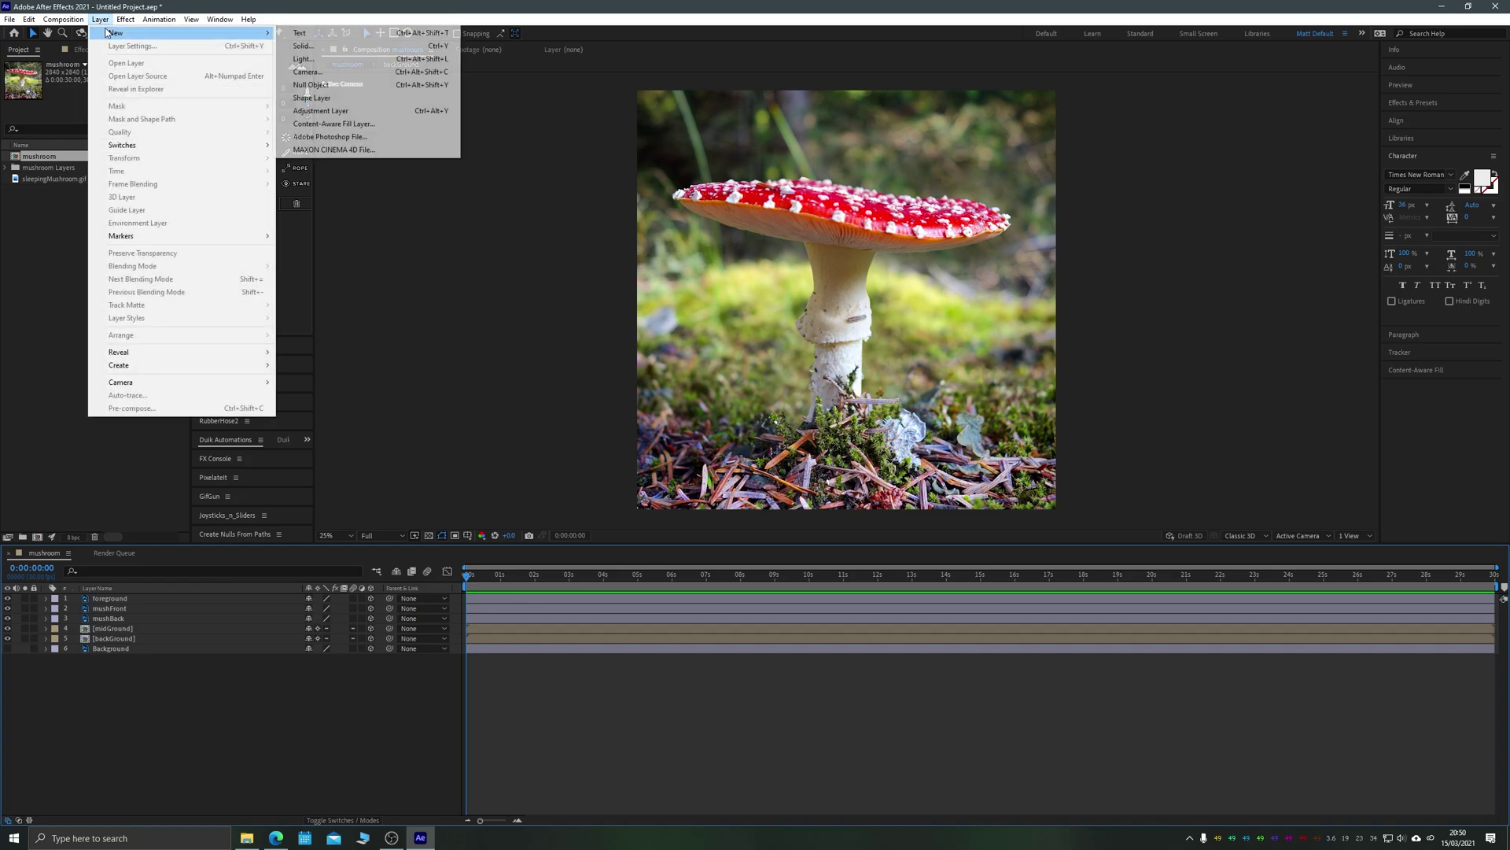
left_click(303, 71)
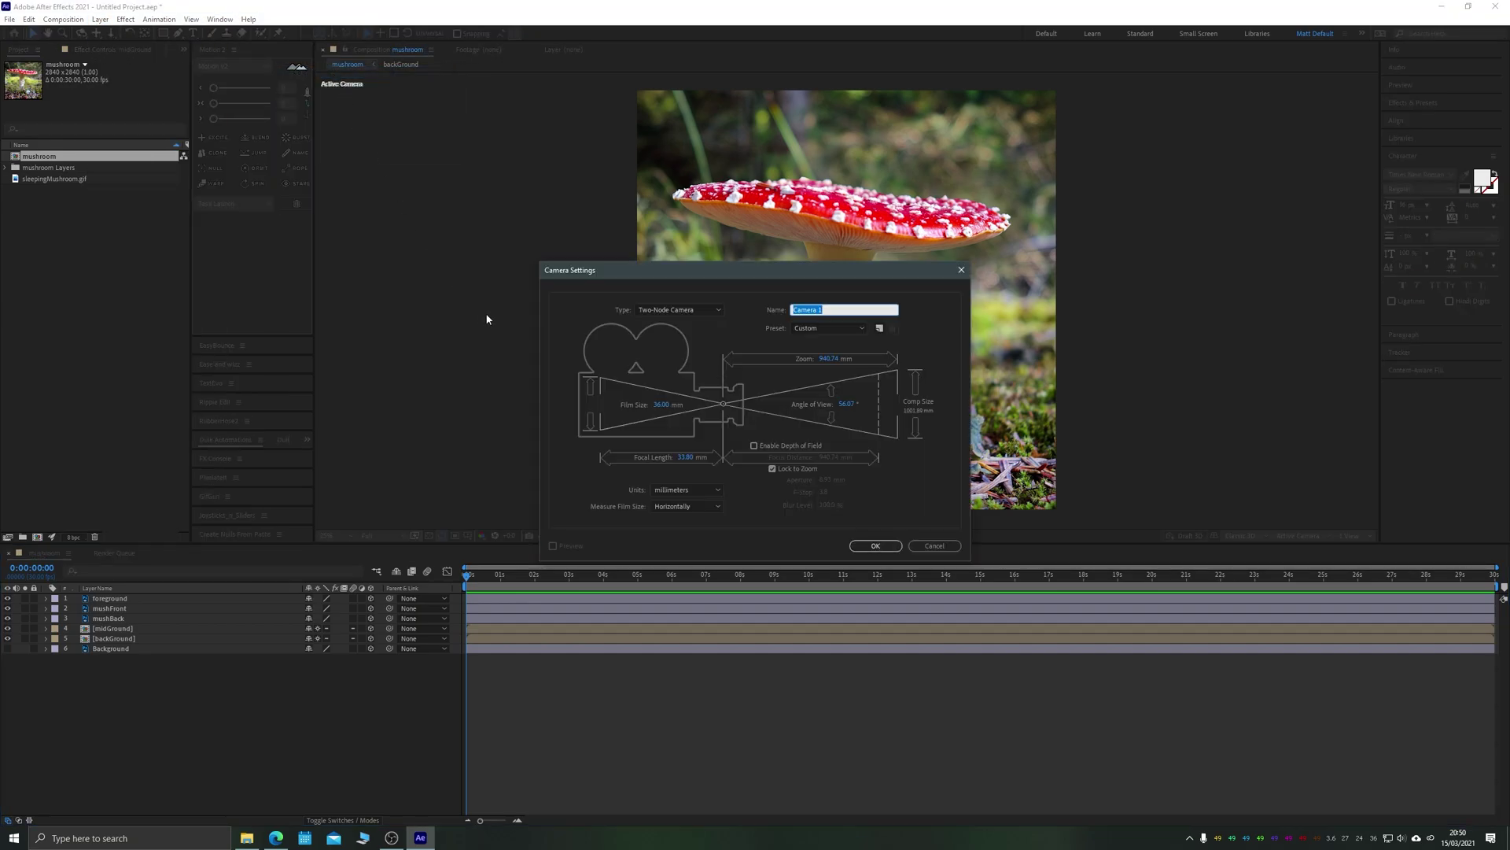
left_click(757, 445)
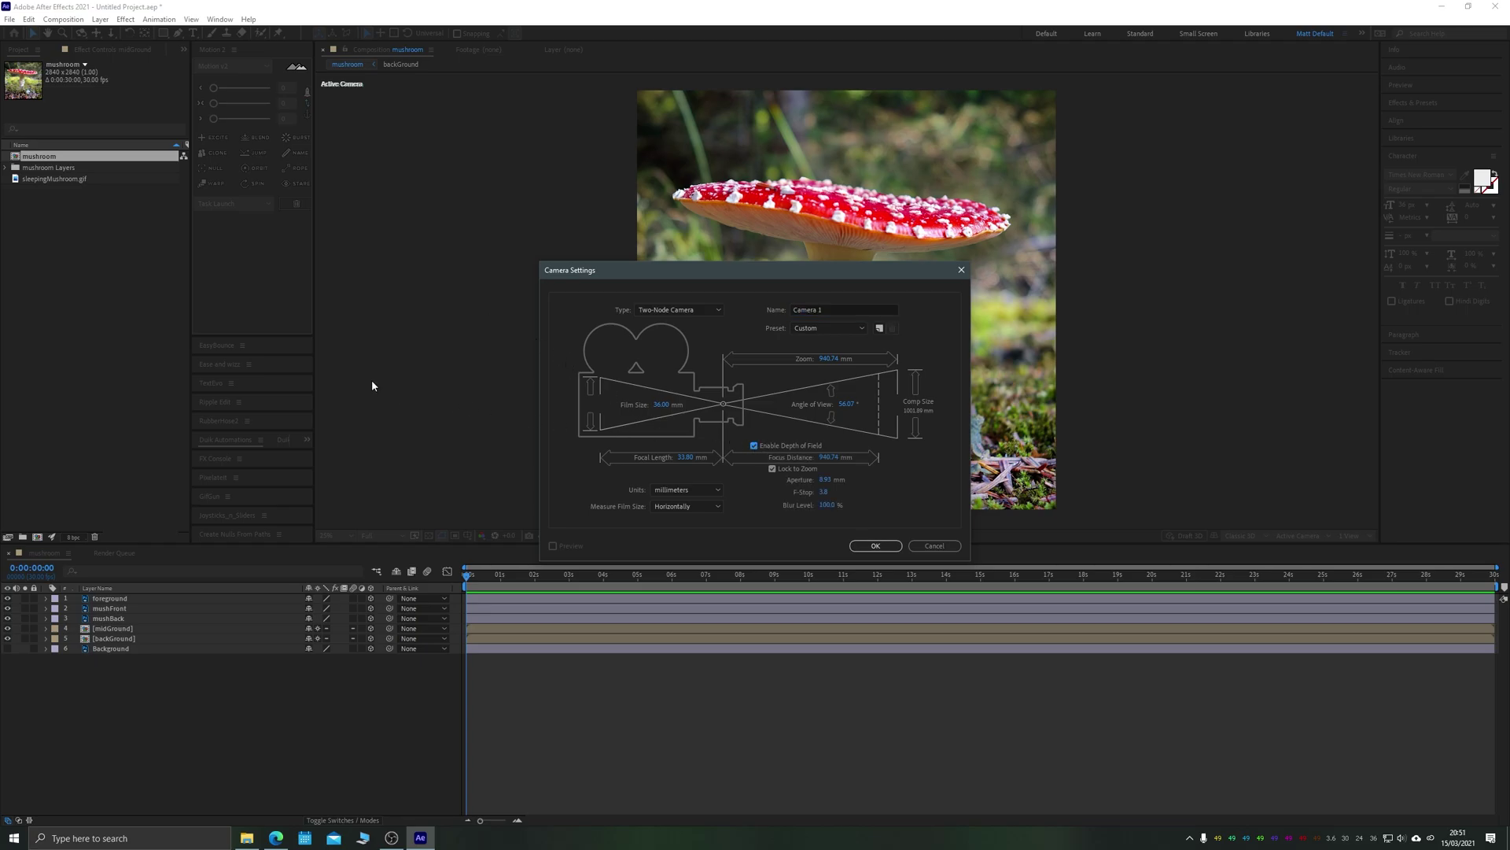
key("Return")
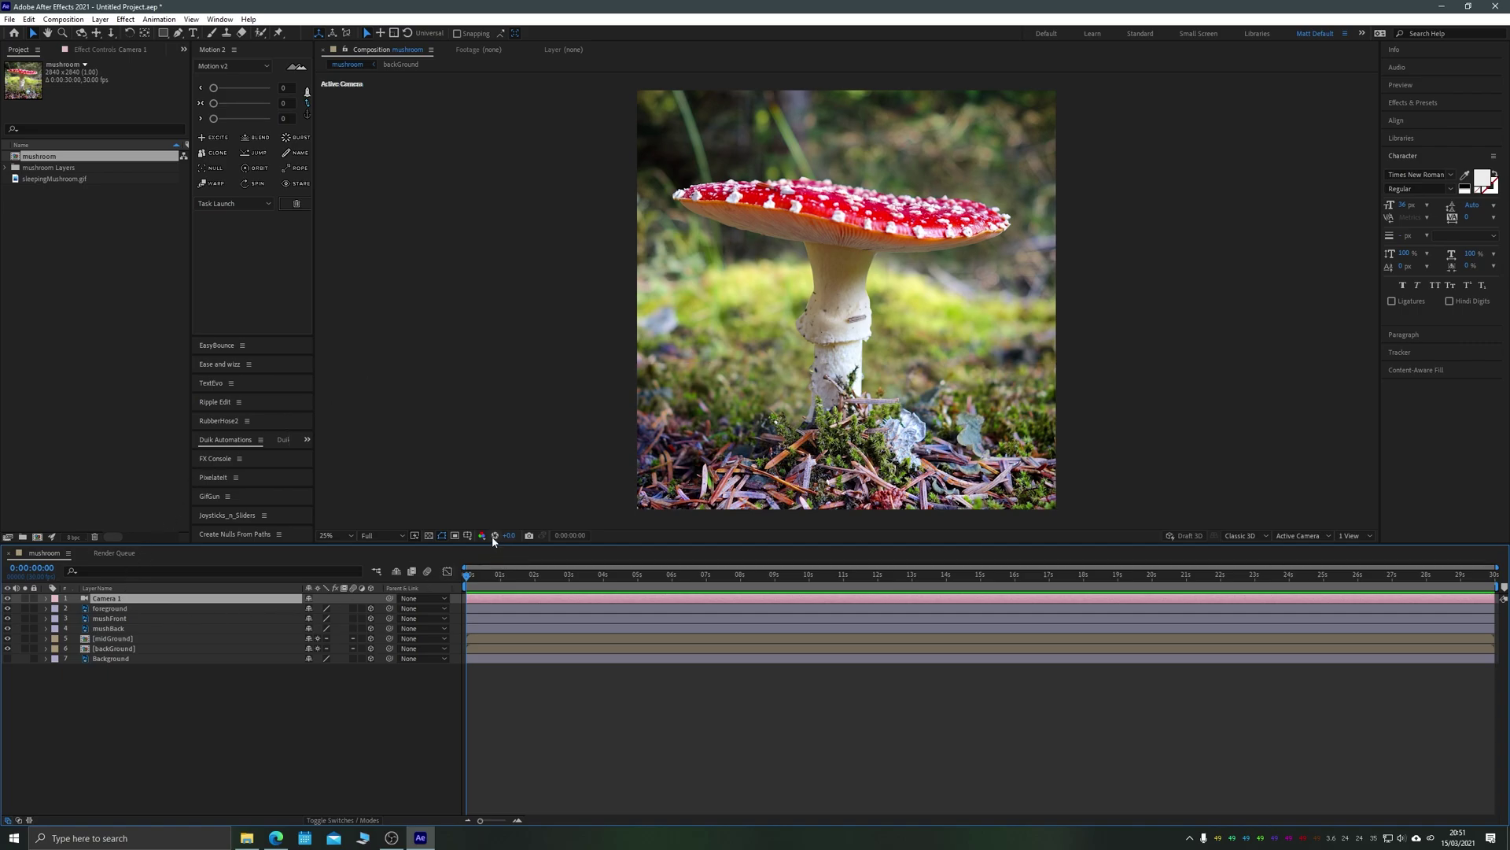
Split the composition display into two views and deselect the camera.
left_click(1353, 535)
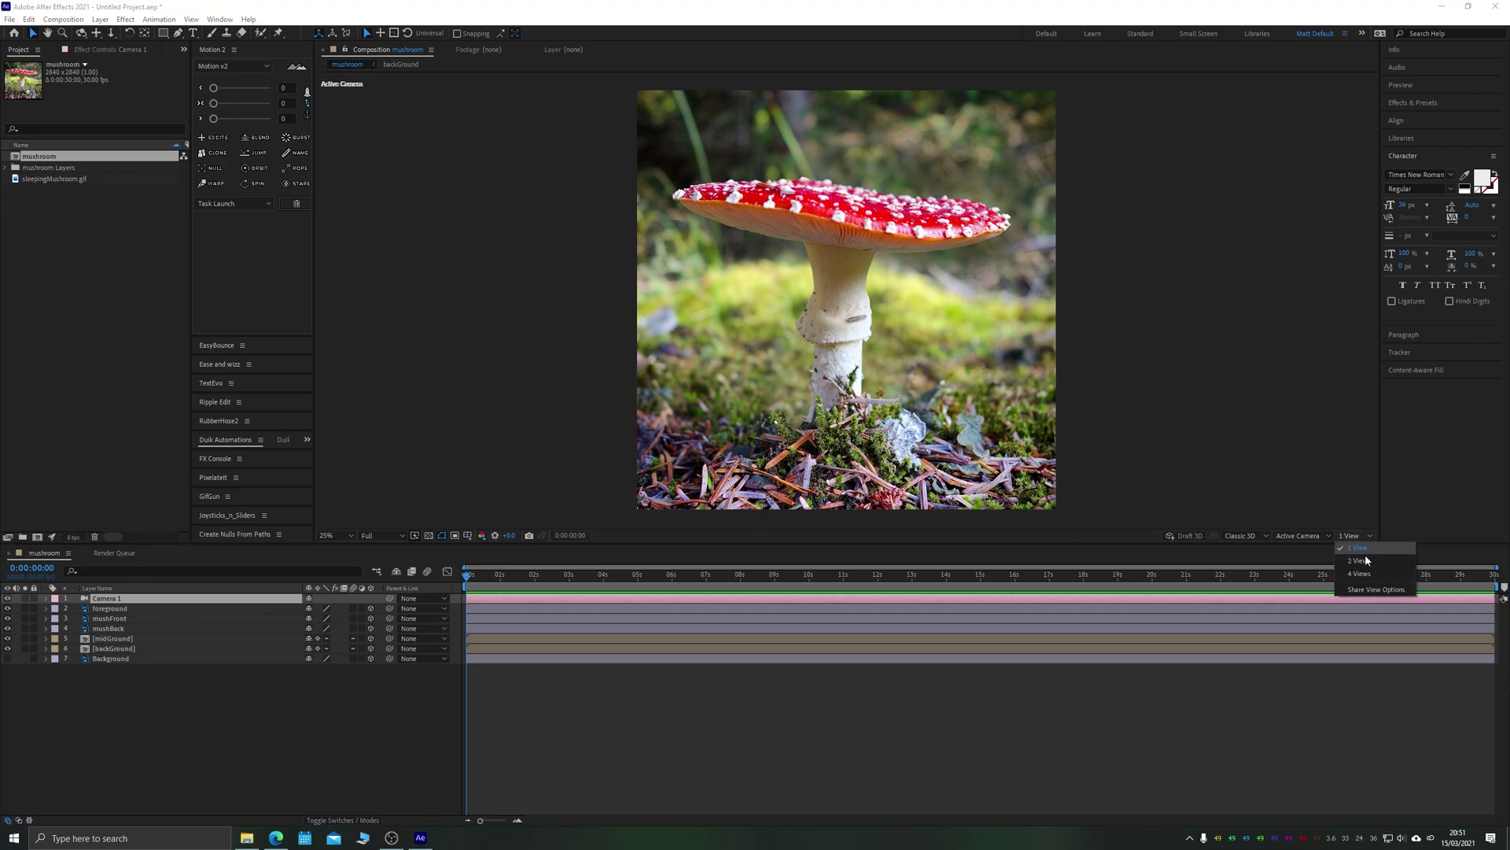
left_click(1368, 557)
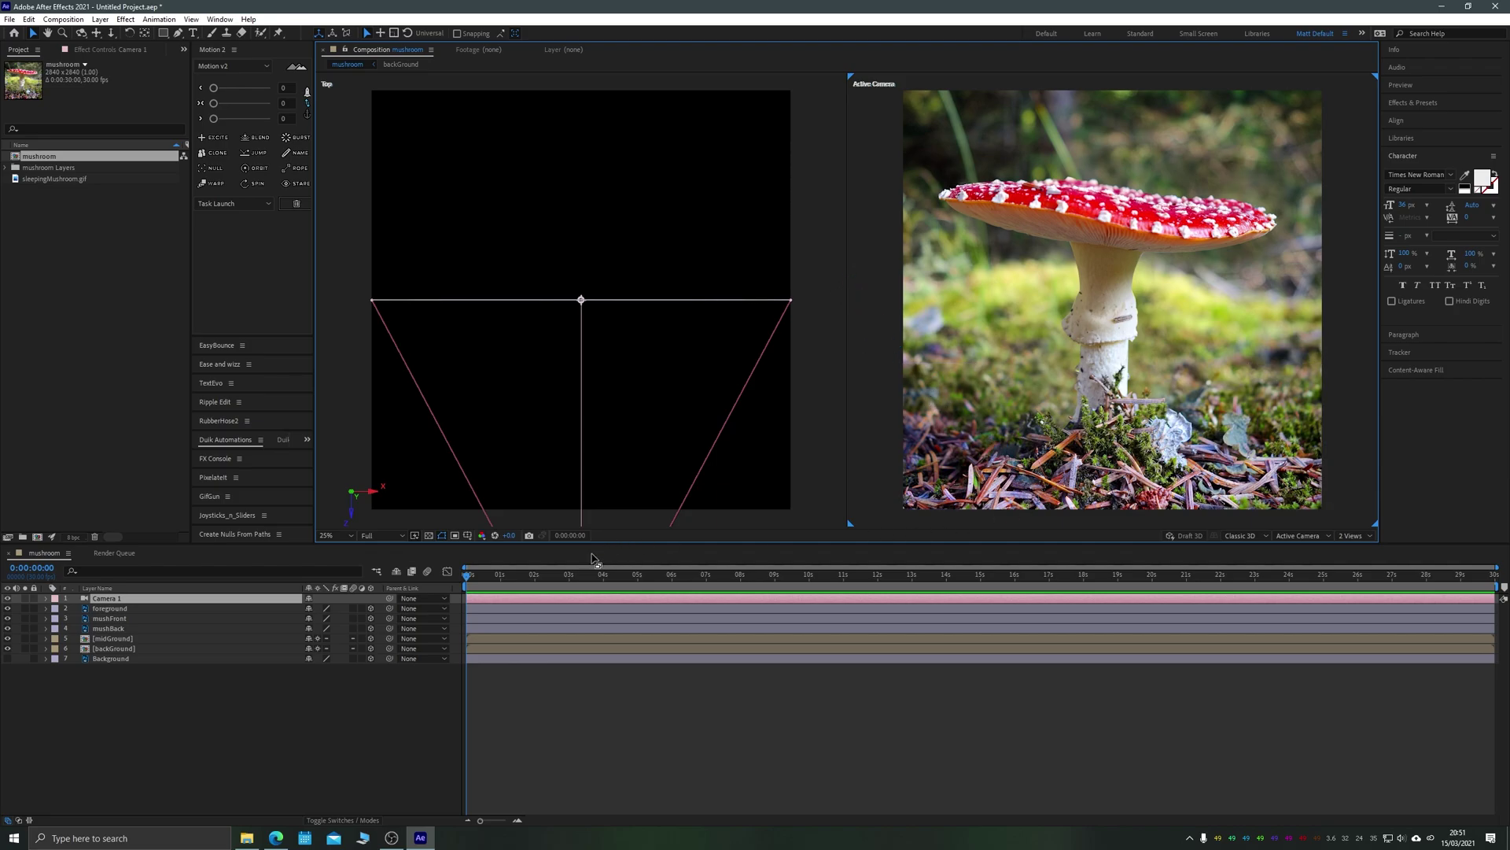
left_click(640, 698)
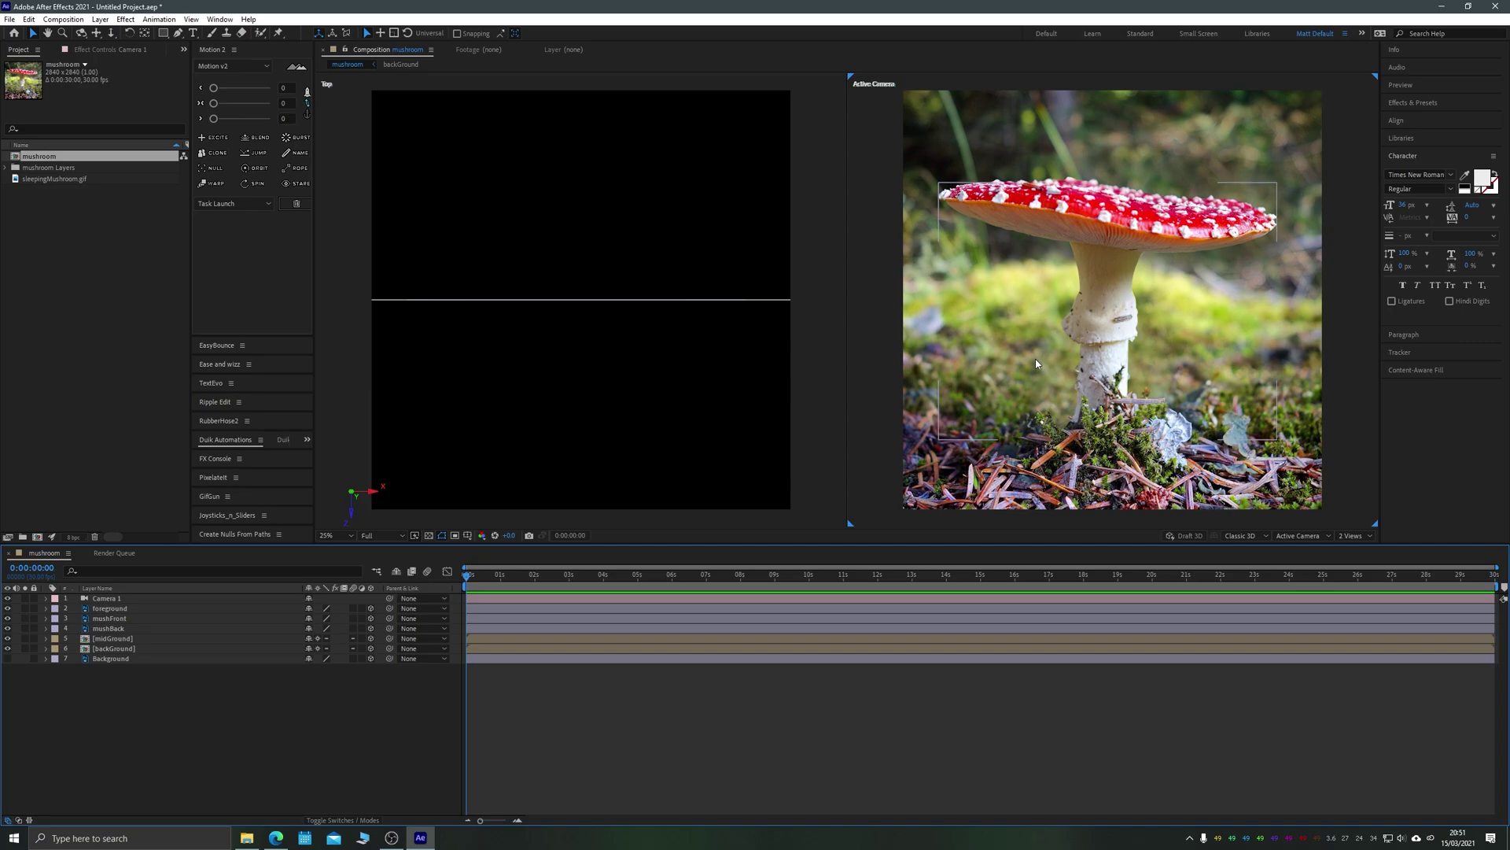
Display the Position property of every layer except the camera.
left_click_drag(126, 673, 101, 610)
key("p")
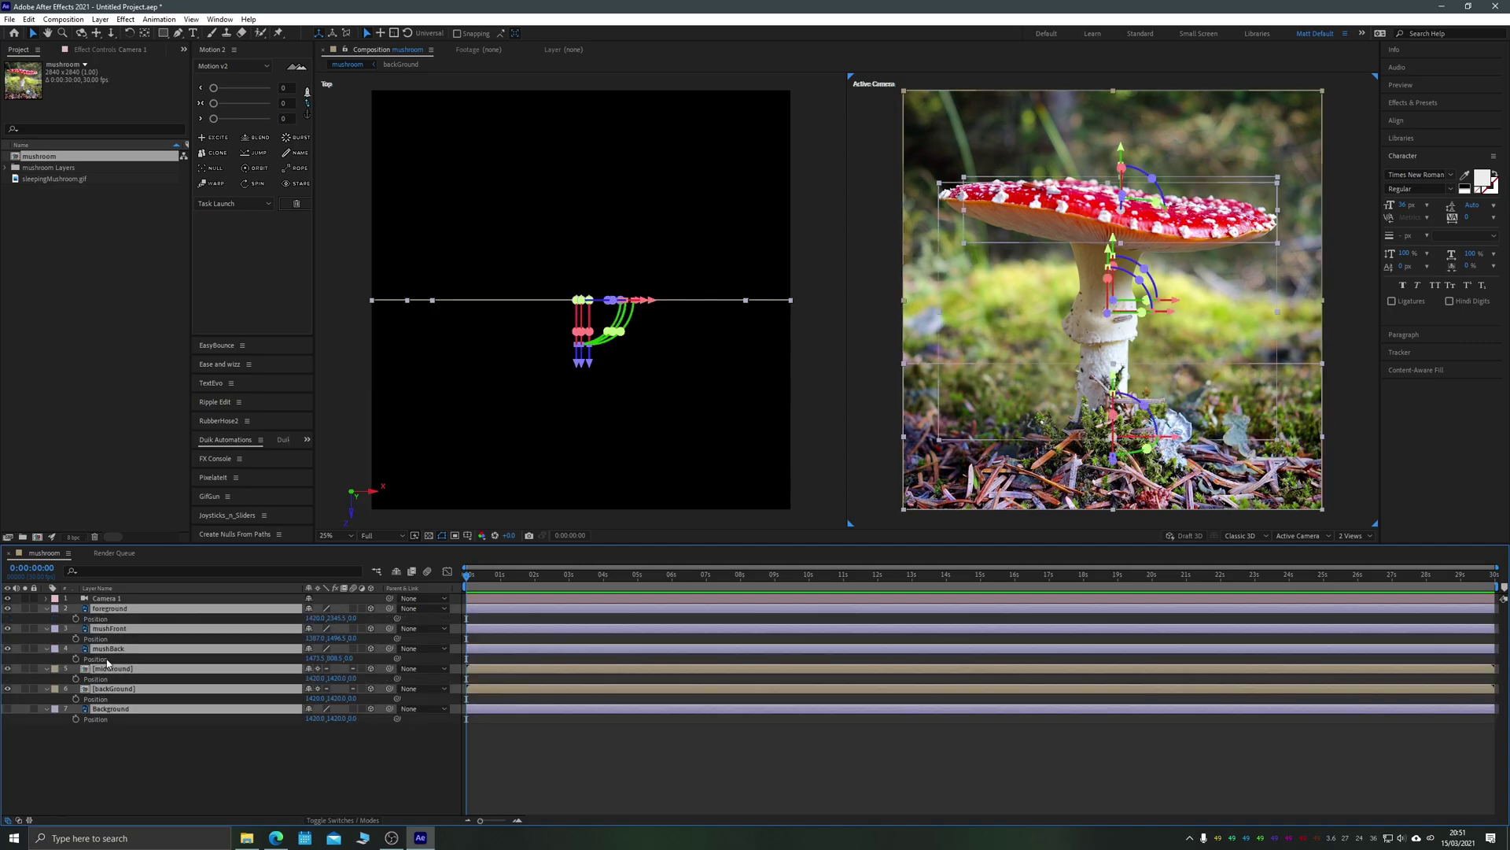
left_click(276, 779)
Switch the Top view to the Left view, zoomed out to 12.5% to include the camera.
left_click(531, 460)
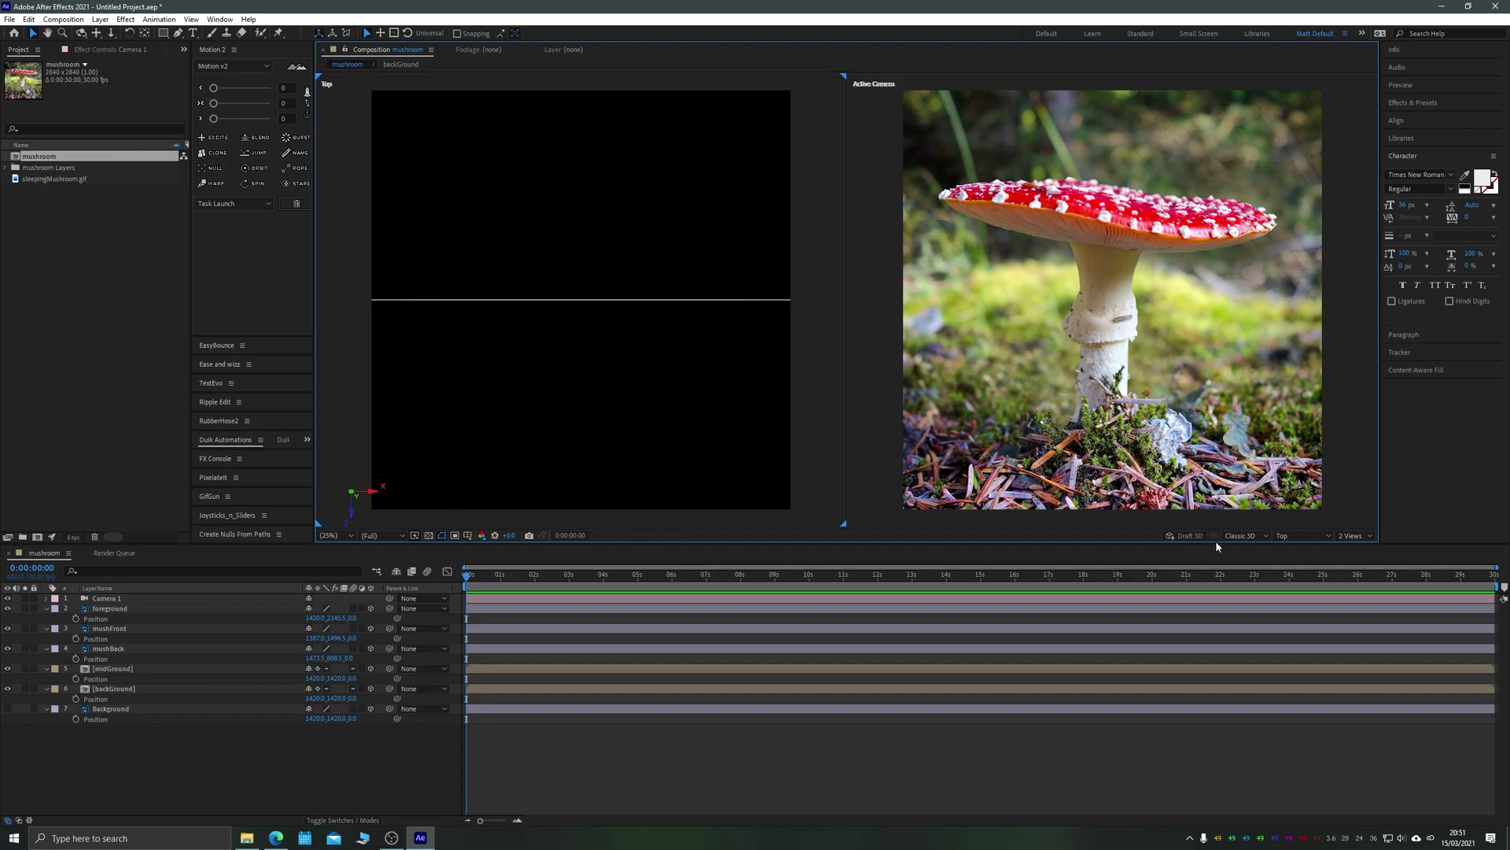
left_click(1271, 537)
left_click(1296, 590)
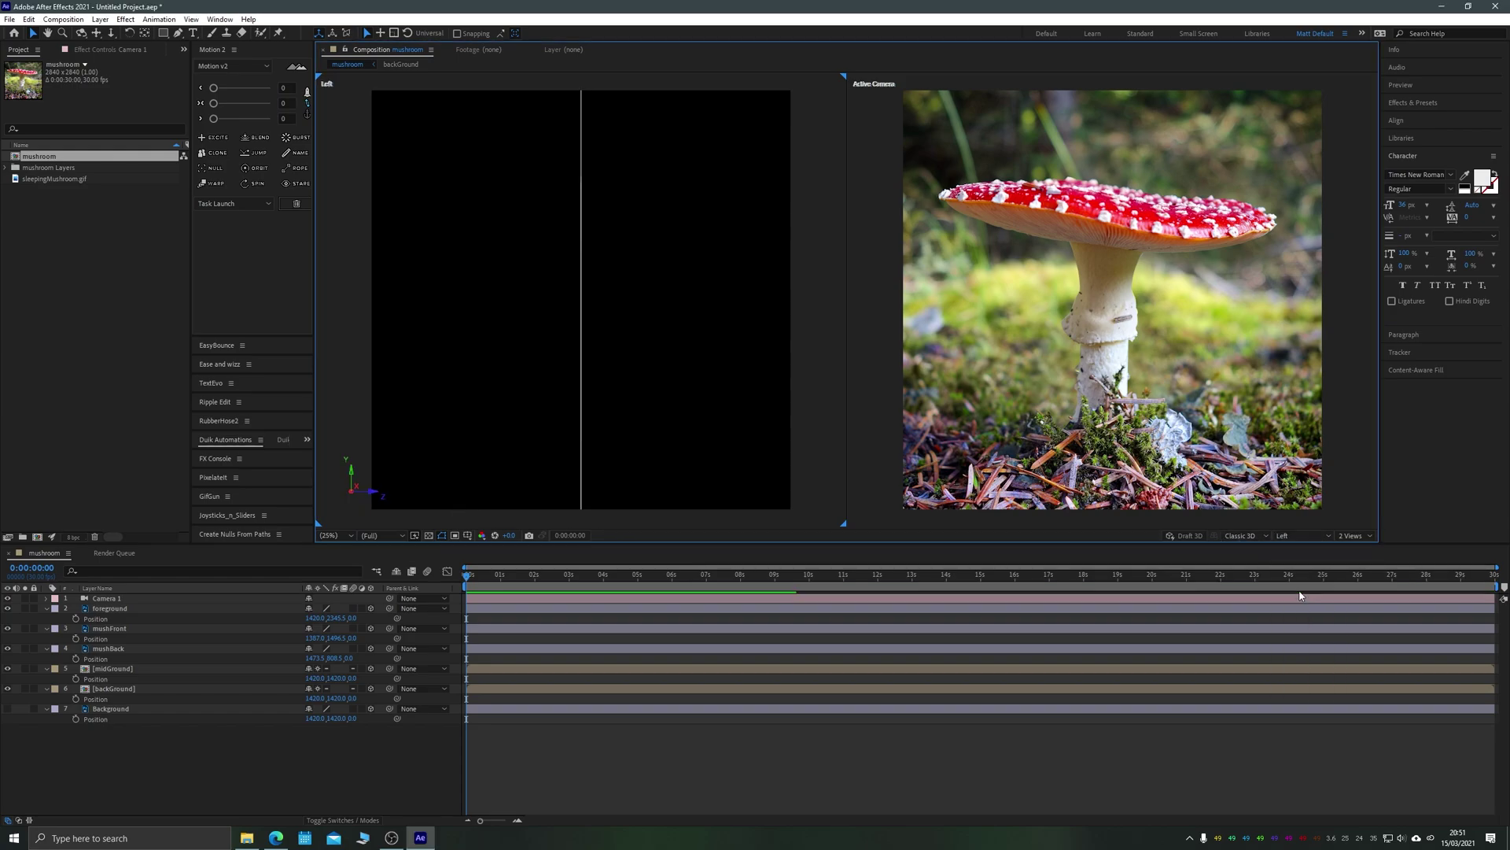
scroll(583, 357, "down", 1)
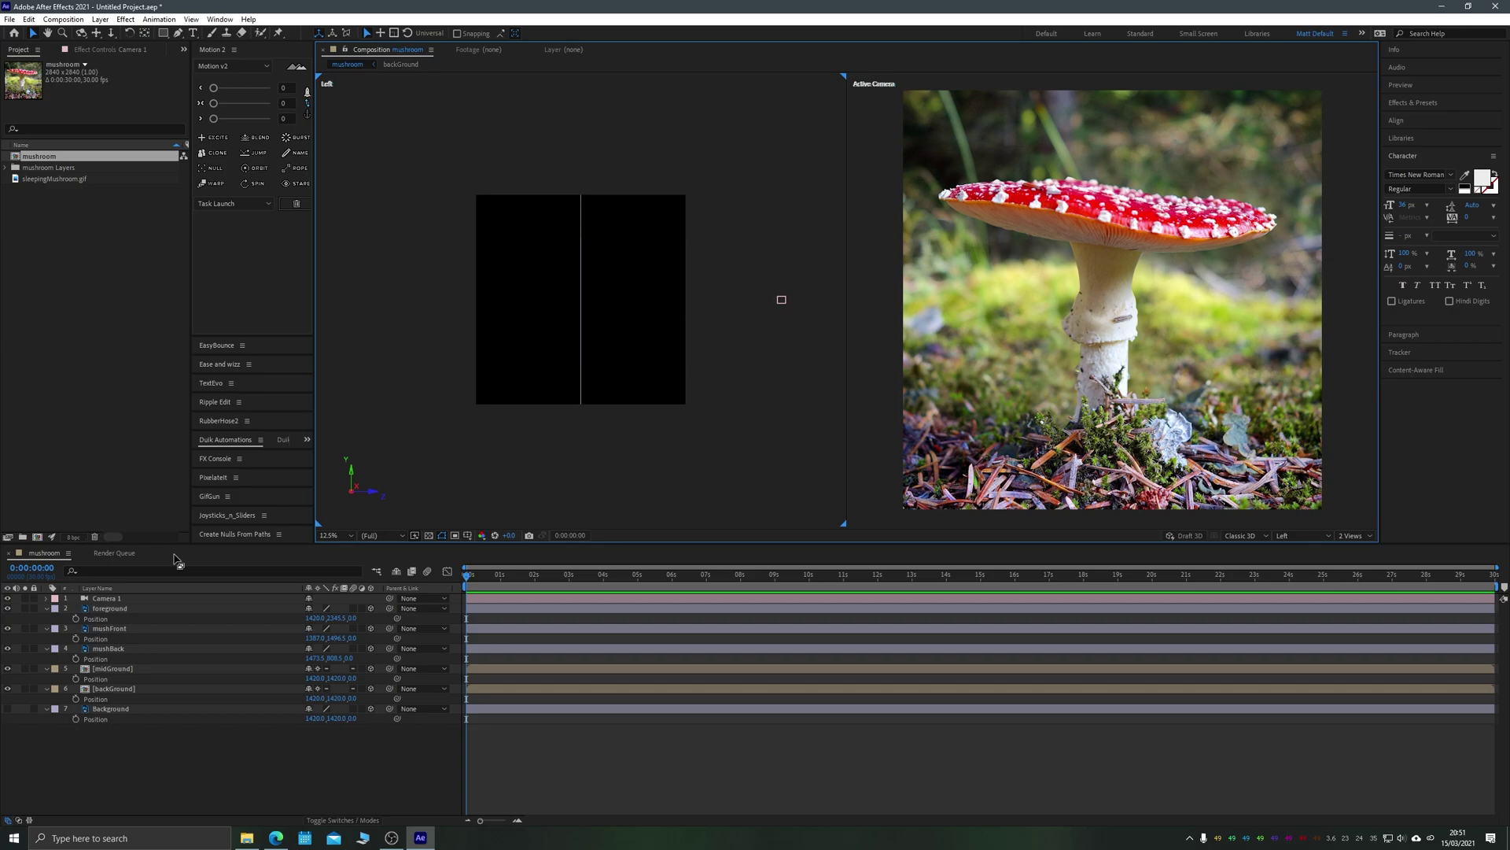
Push the backGround layer away from the camera to a Z position of about 1460.
left_click(142, 766)
left_click(143, 711)
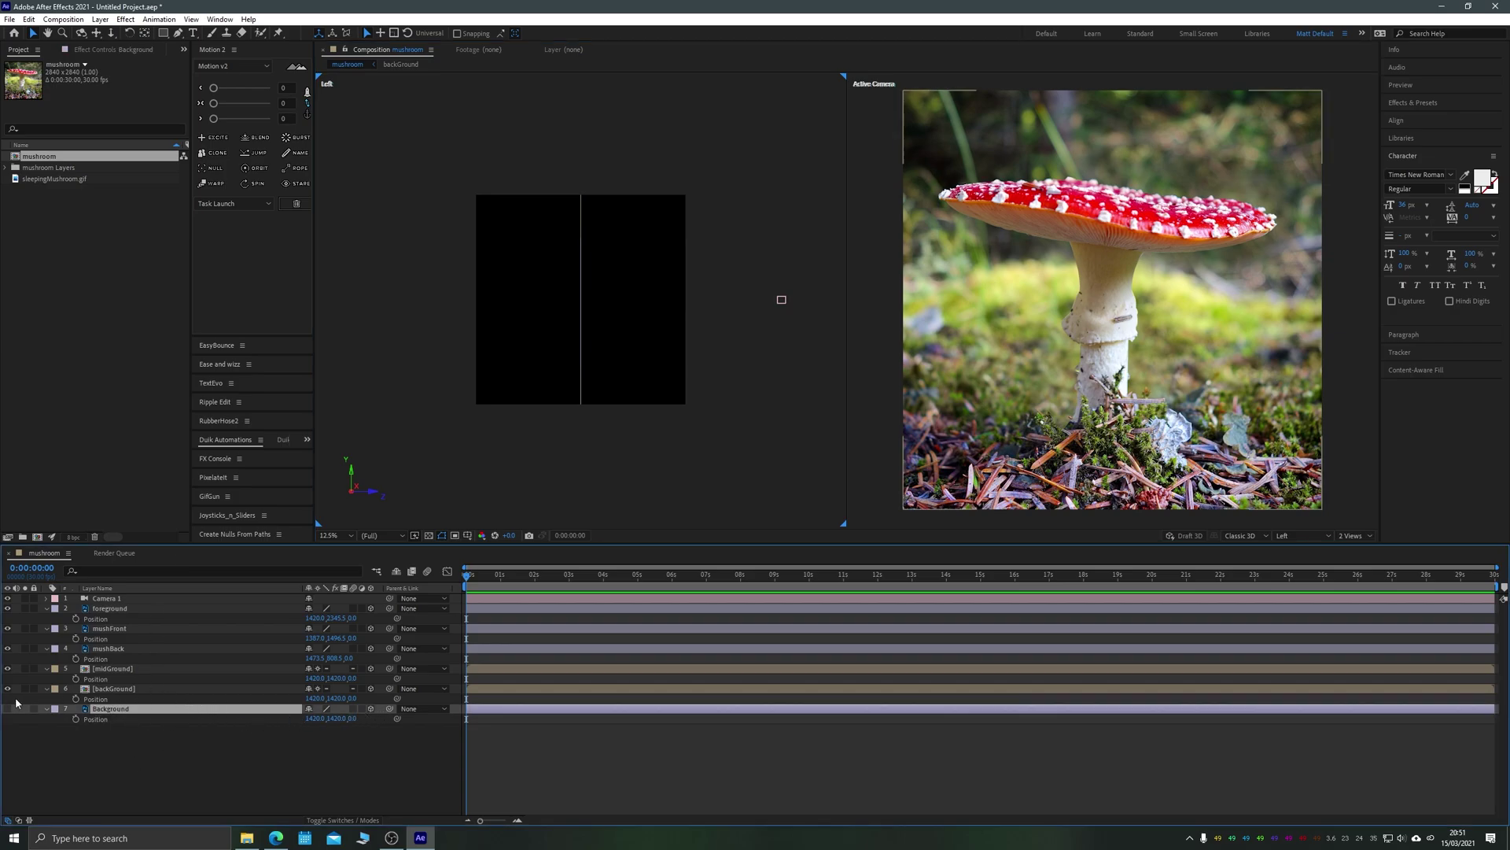
left_click(124, 689)
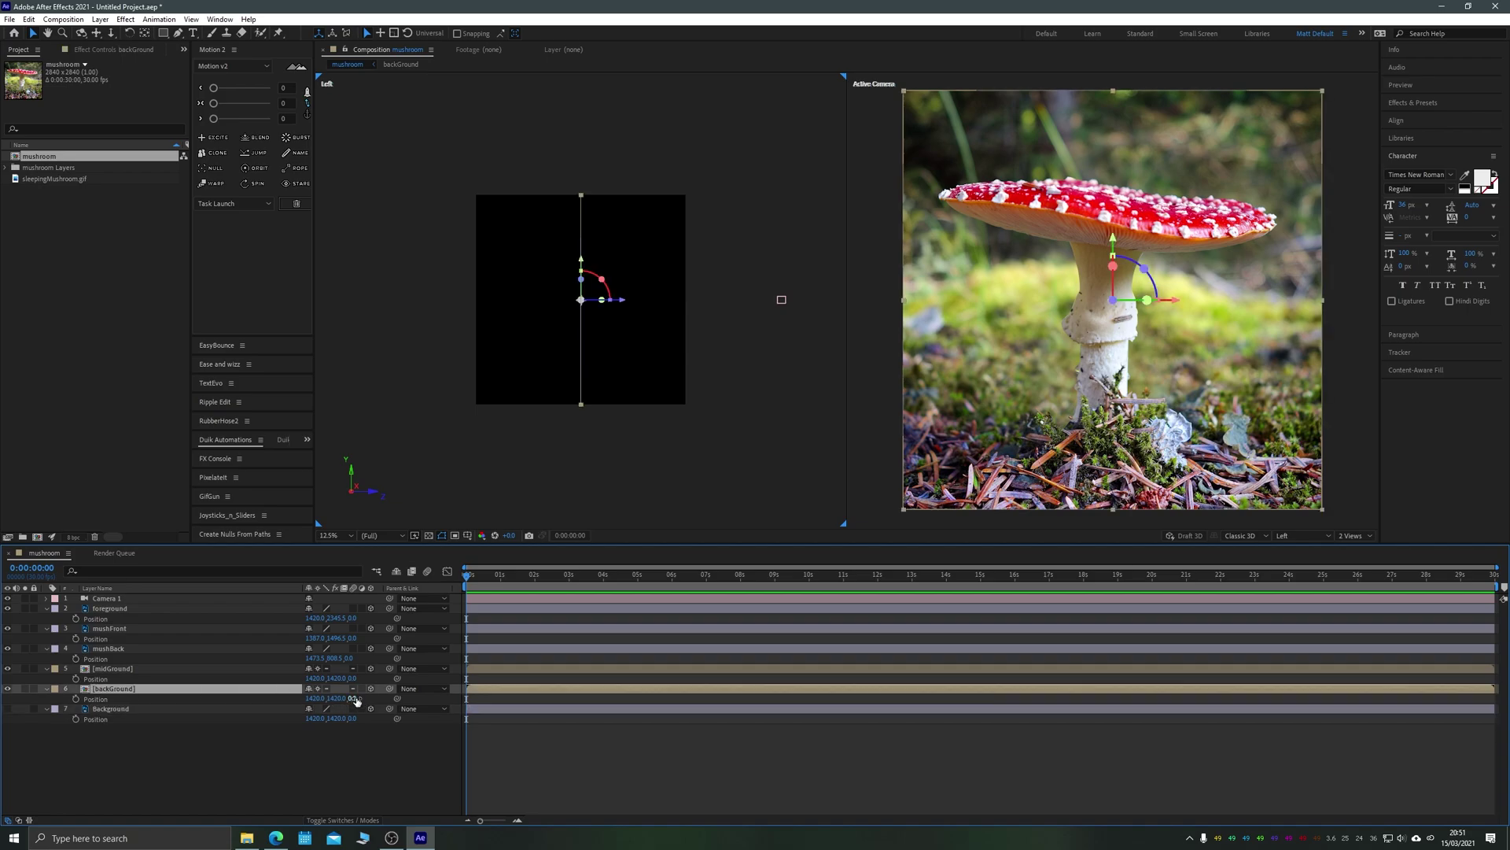
left_click_drag(354, 698, 1199, 638)
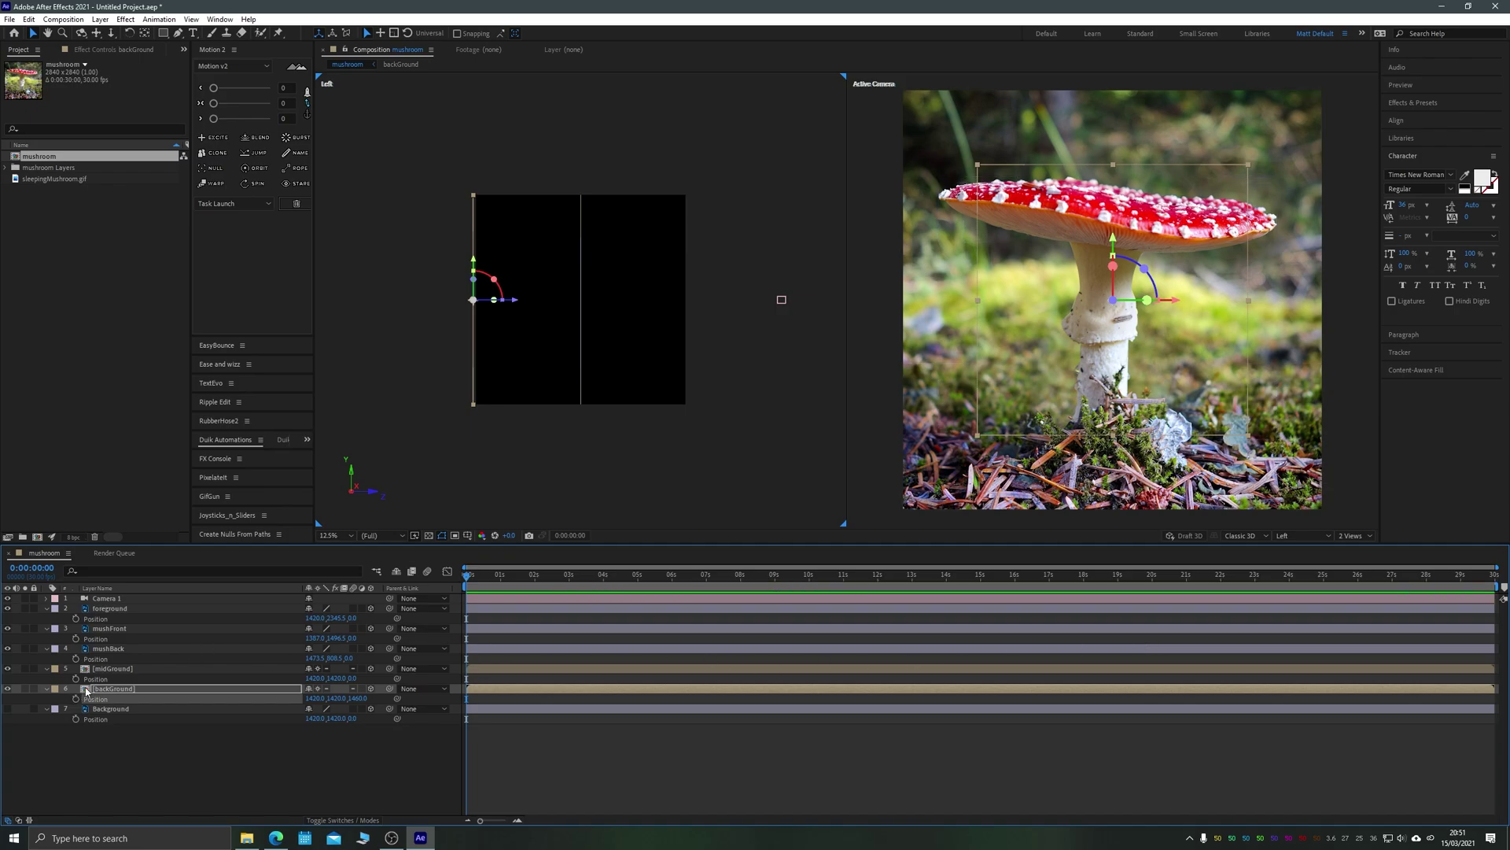
Hide the foreground, mushFront, mushBack and midGround layers and turn off Collapse Transformations for backGround and midGround.
left_click_drag(10, 667, 9, 609)
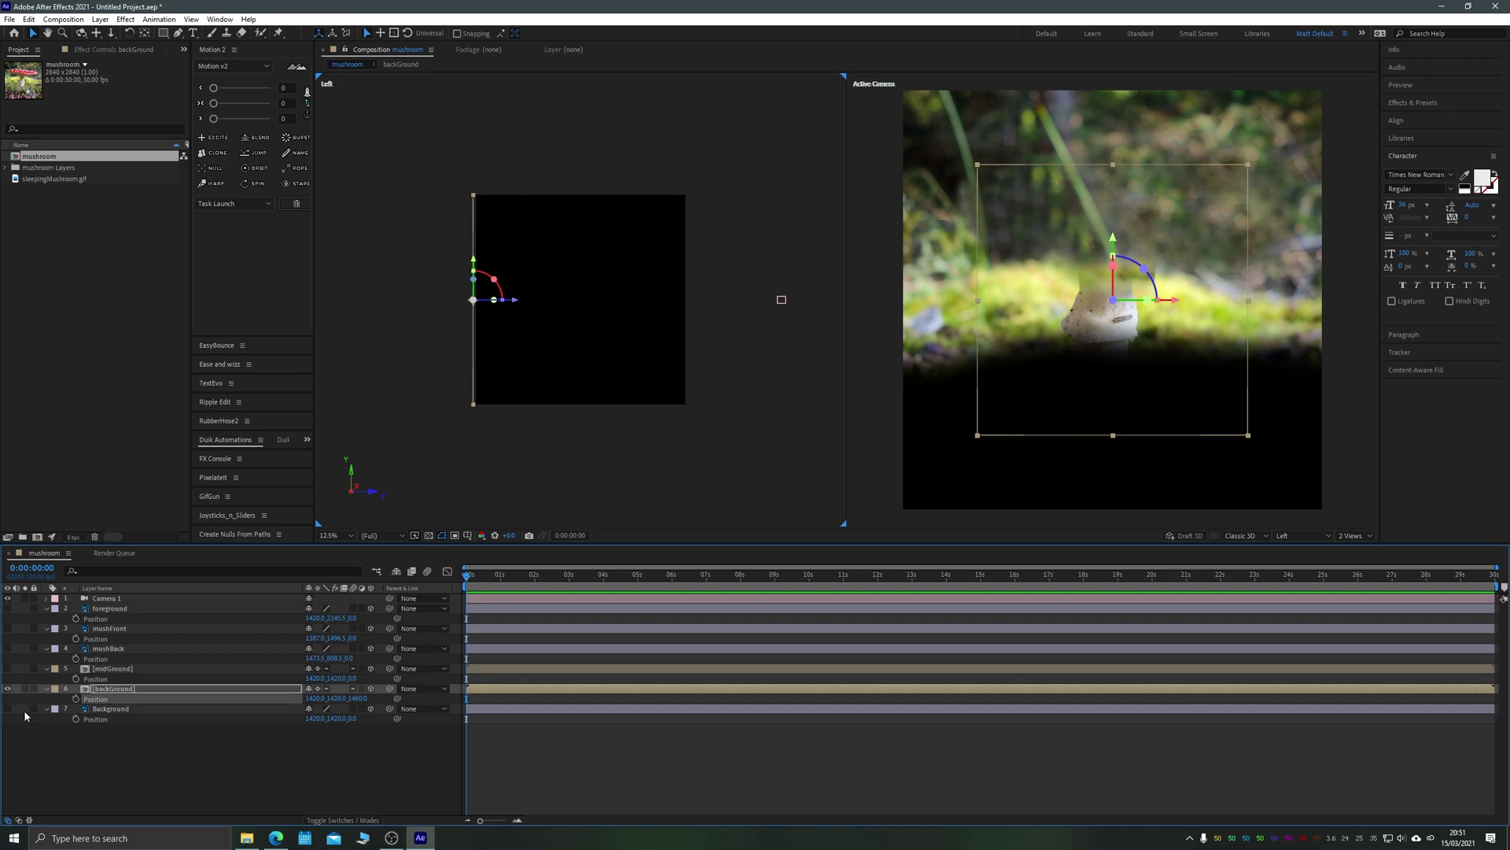
left_click(8, 689)
left_click(8, 689)
left_click(318, 690)
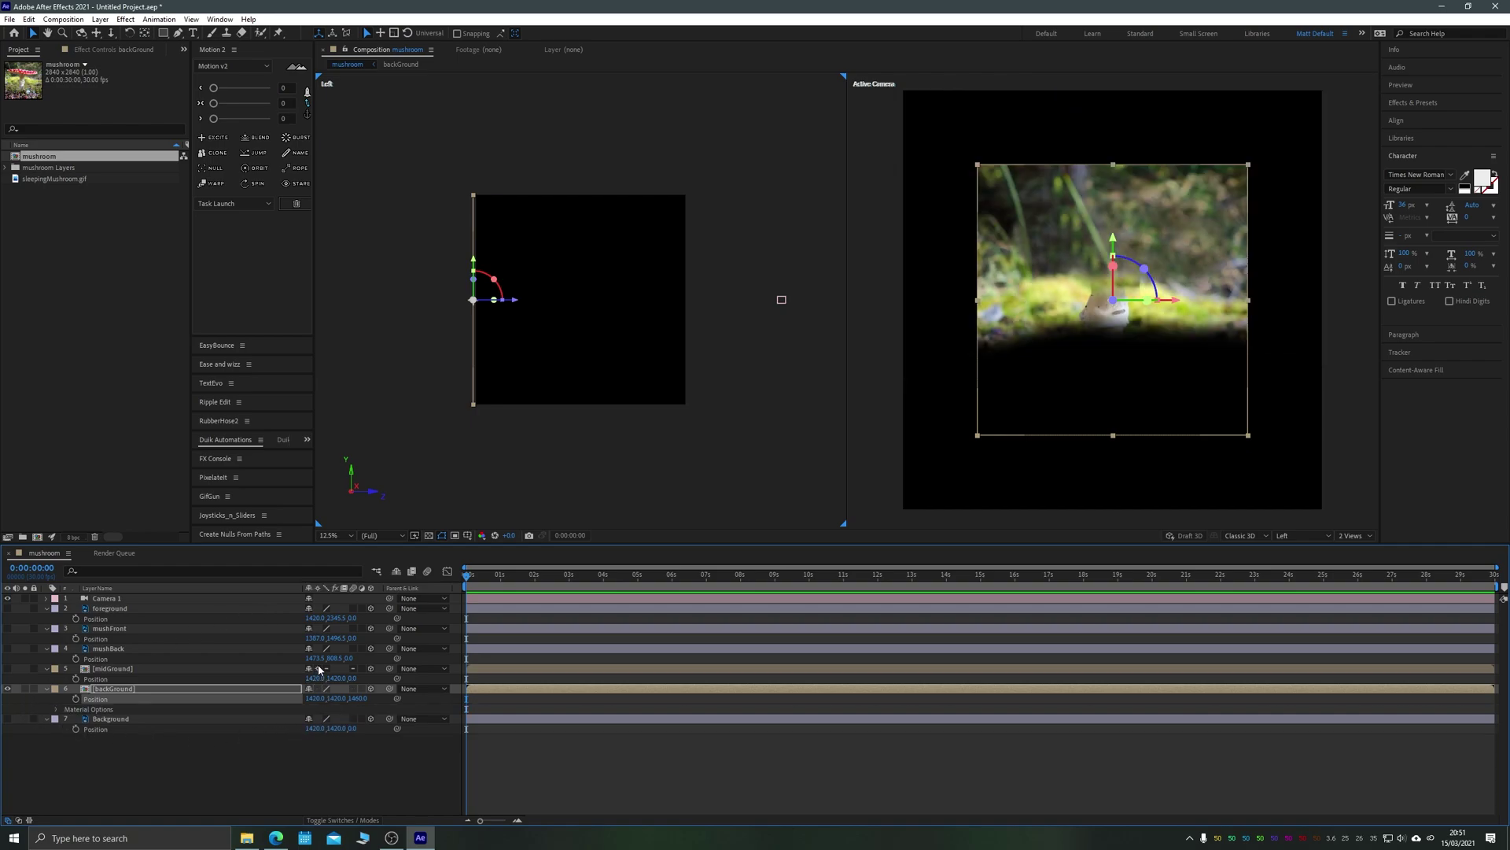
left_click(318, 669)
Set the backGround layer's Z position to 1500.
left_click(248, 764)
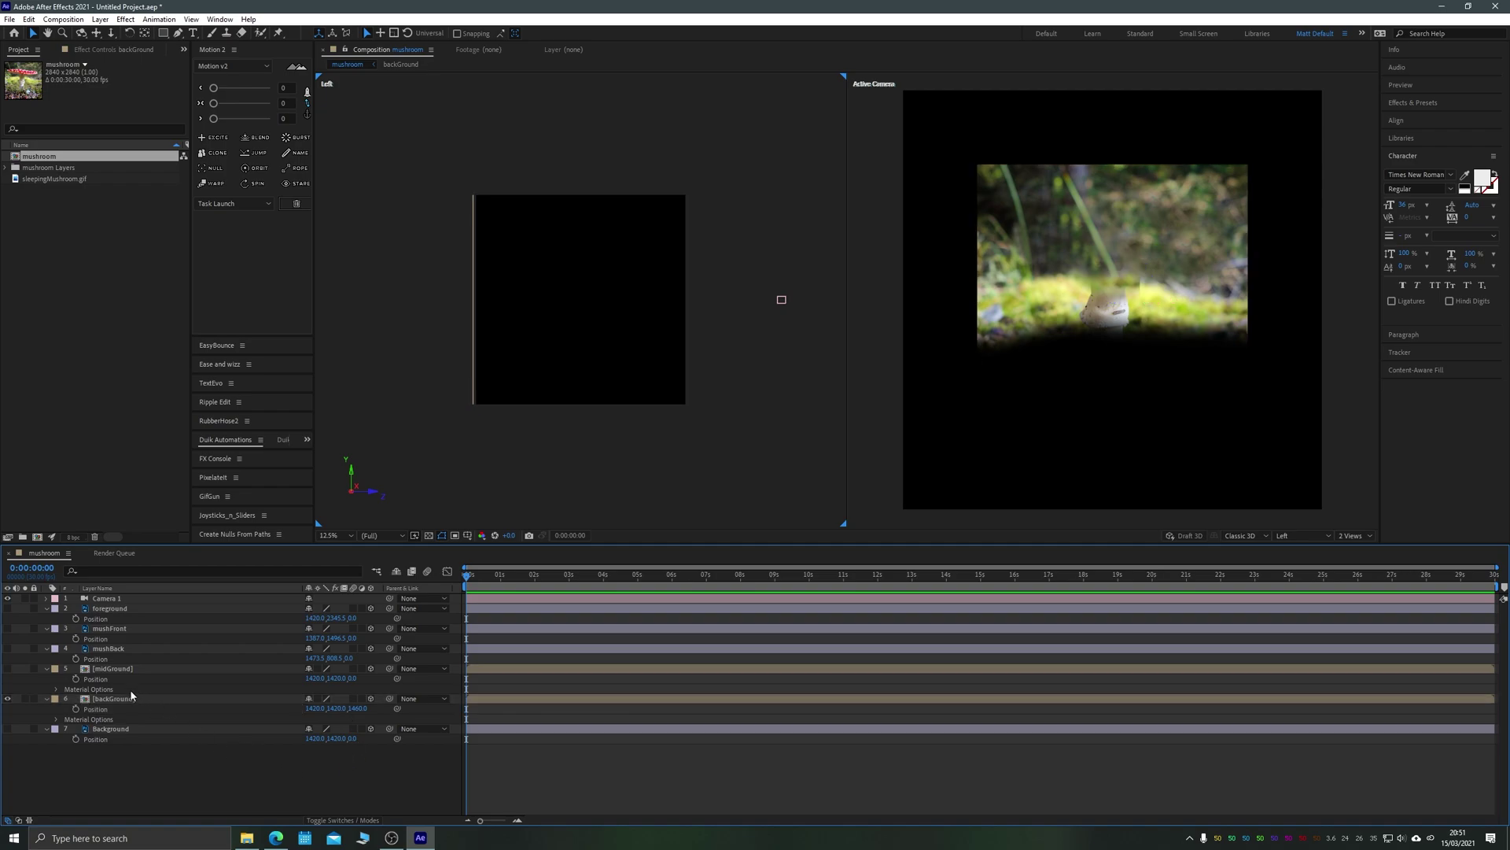
left_click(133, 700)
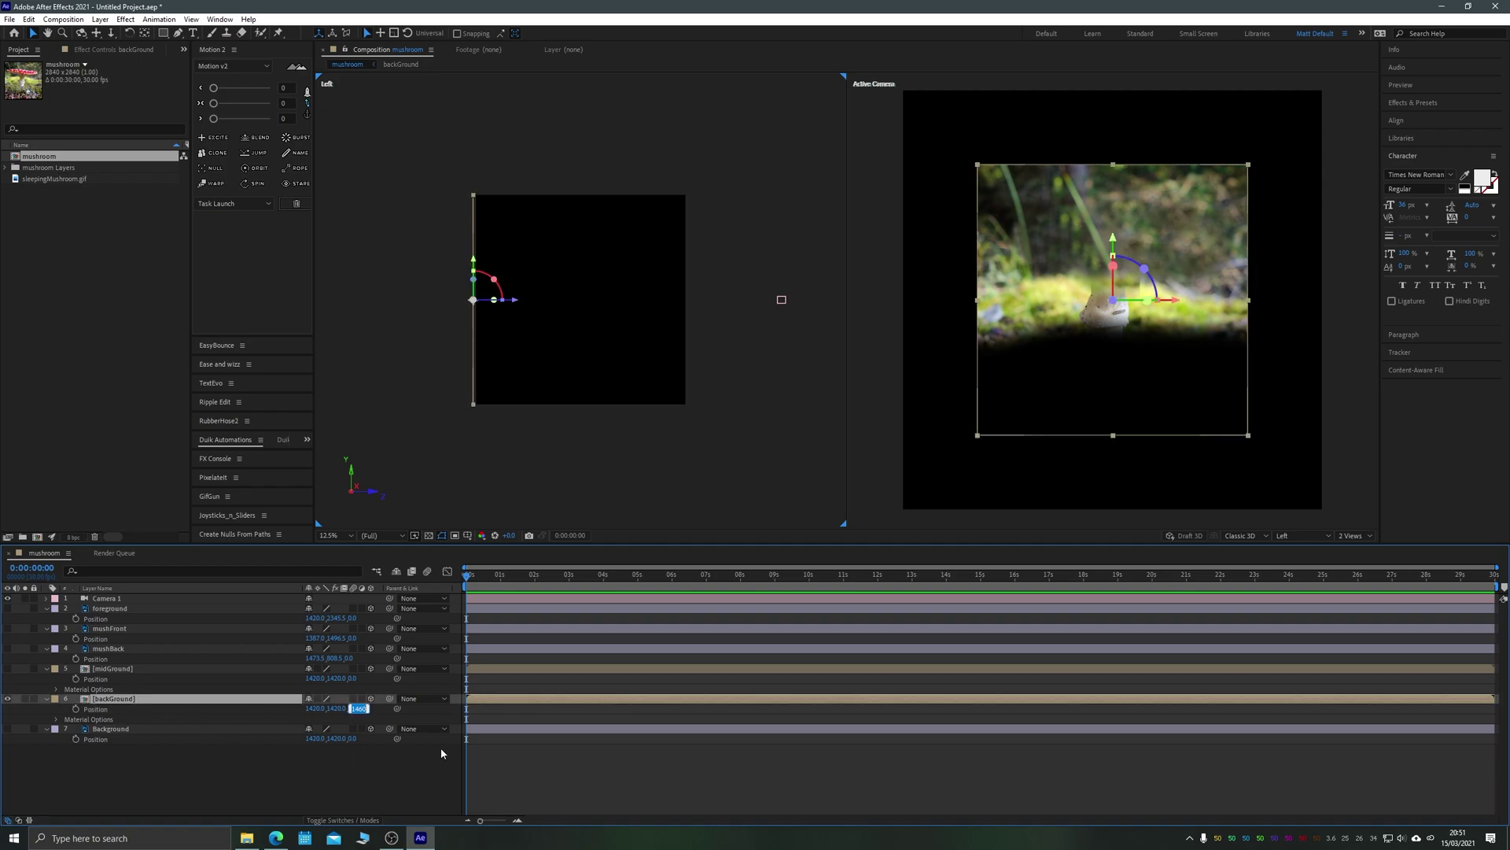
left_click(247, 708)
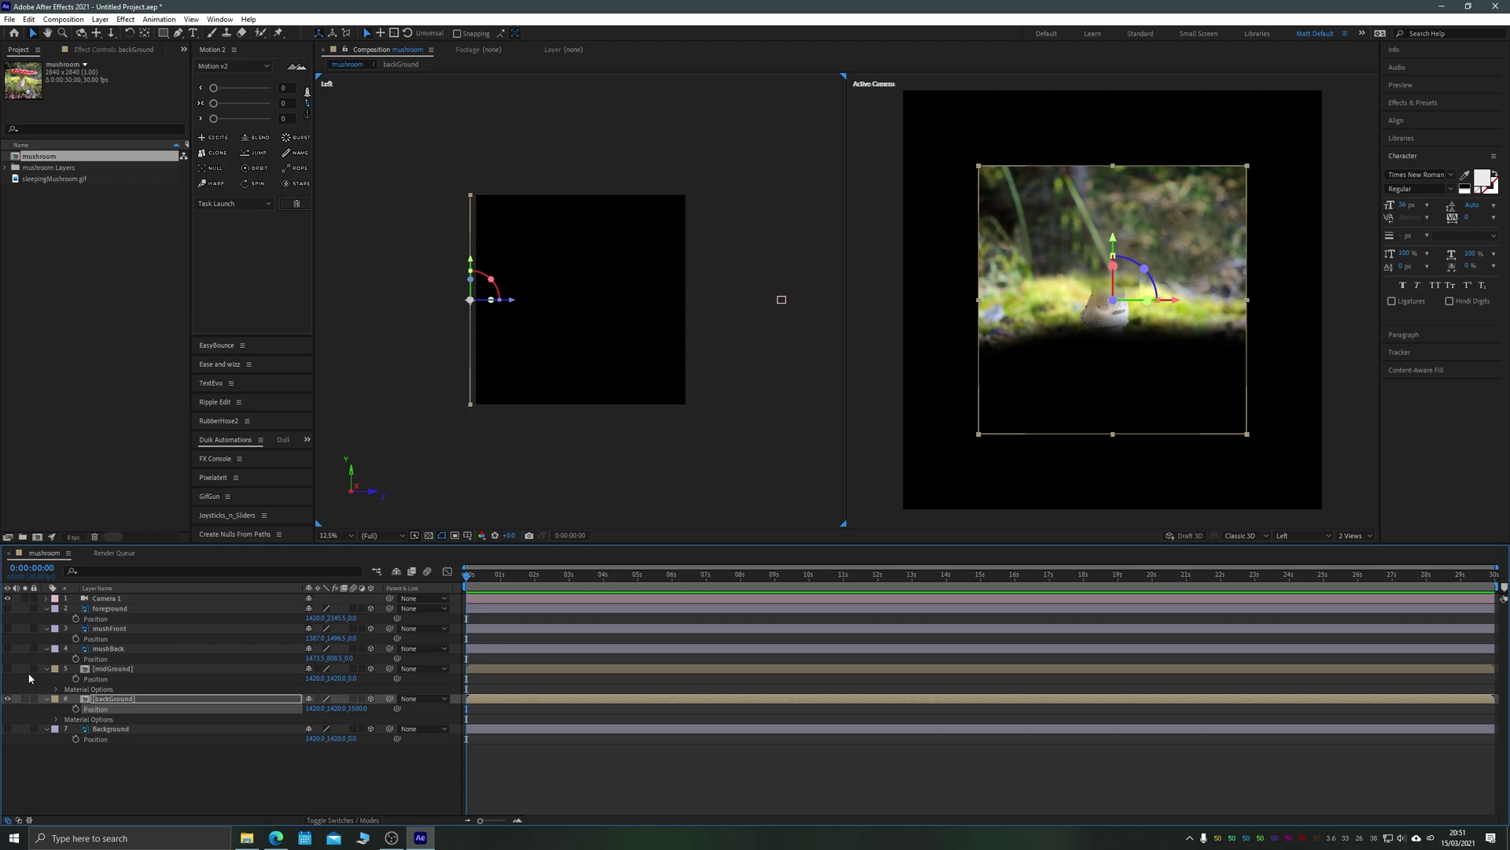
Scale the backGround layer to 156% so it fills the camera frame.
key("s")
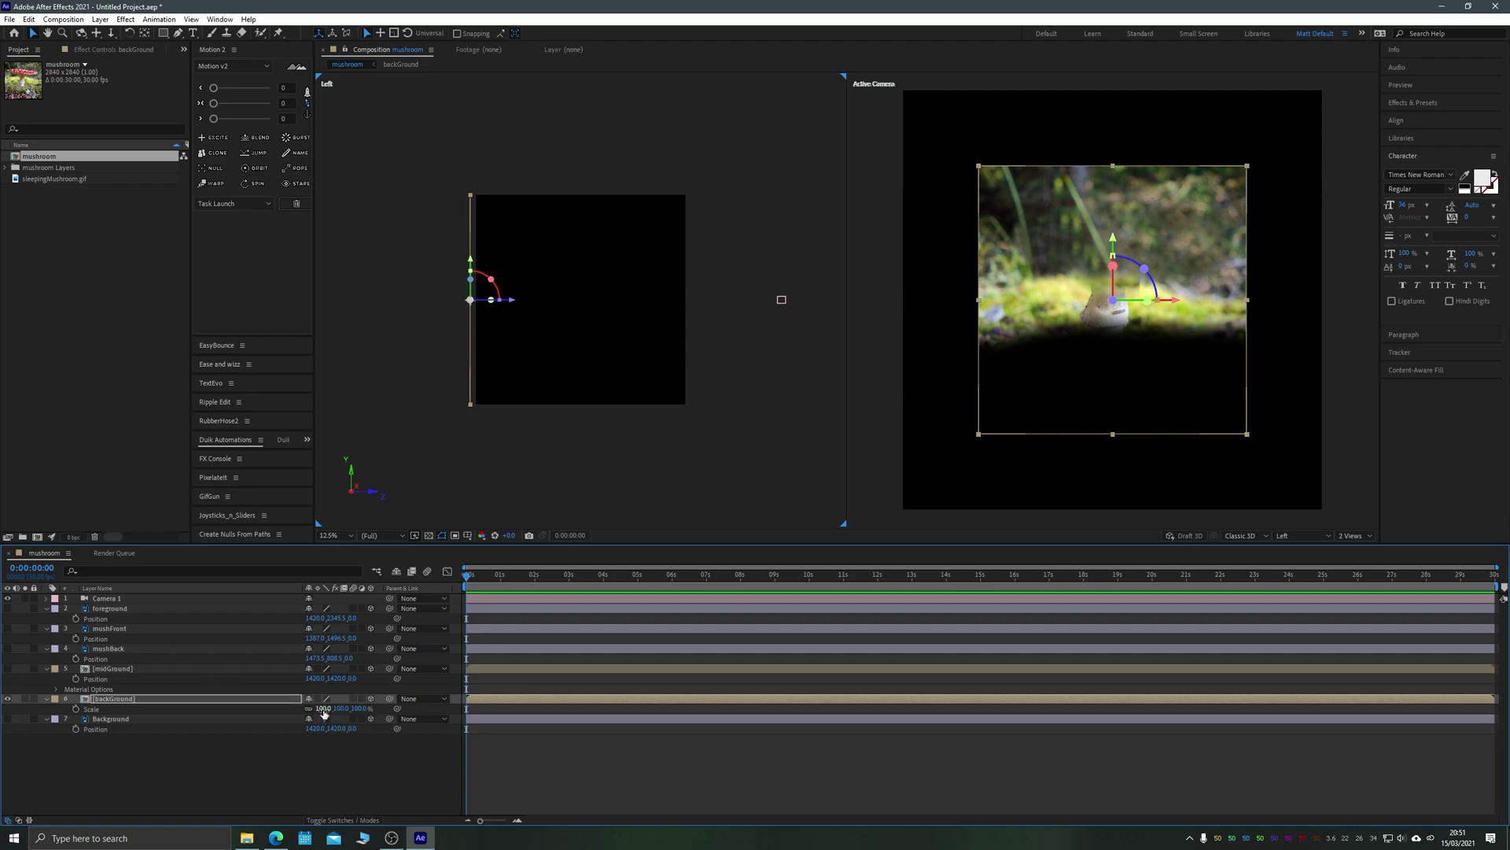
left_click_drag(324, 712, 346, 699)
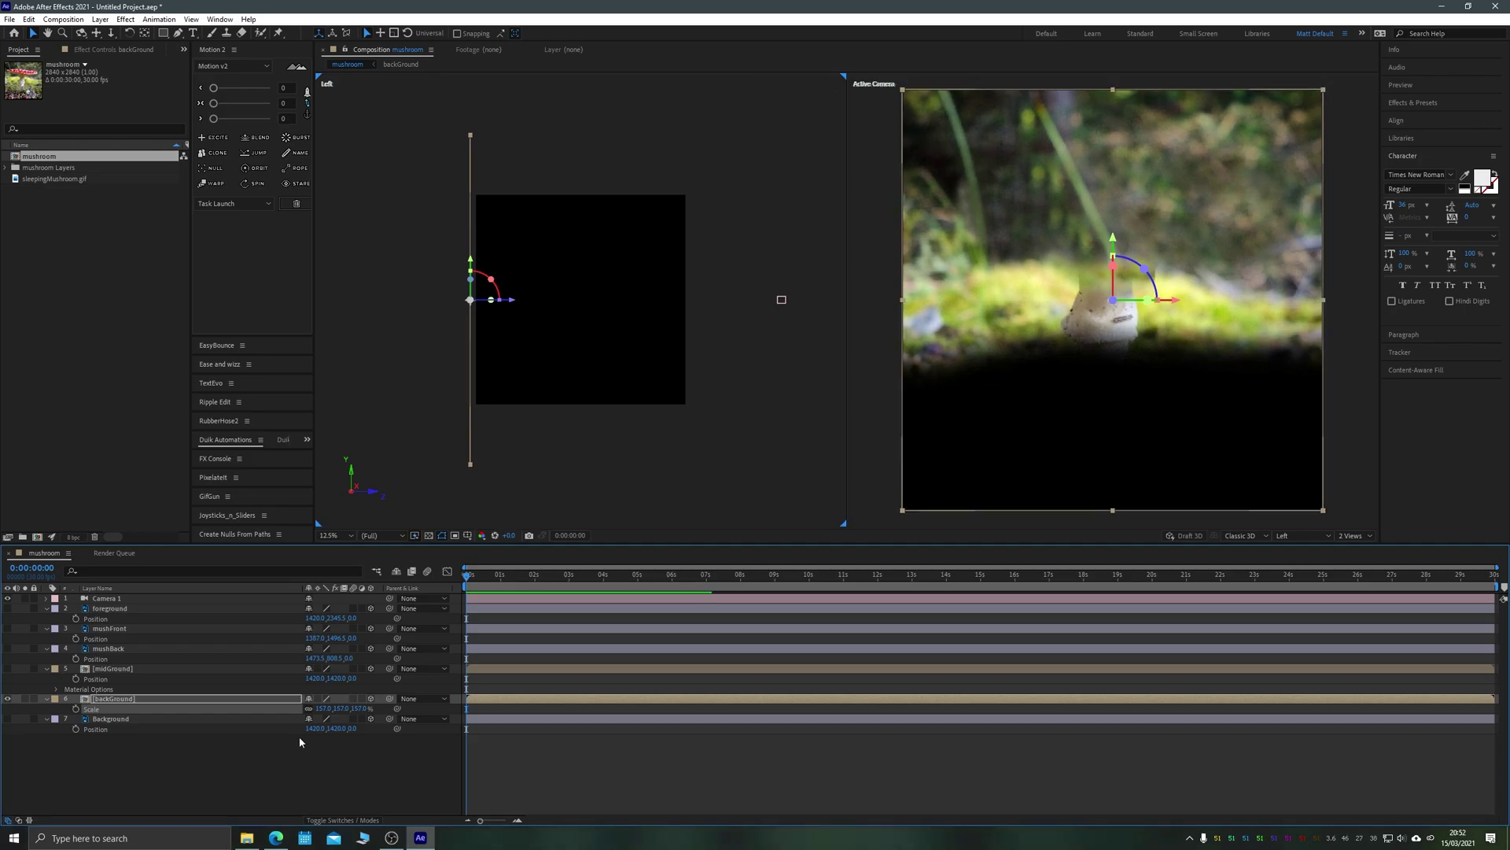
left_click(321, 708)
type("156")
key("Return")
Show midGround, push it back to just in front of backGround, and scale it to 138%.
left_click(7, 668)
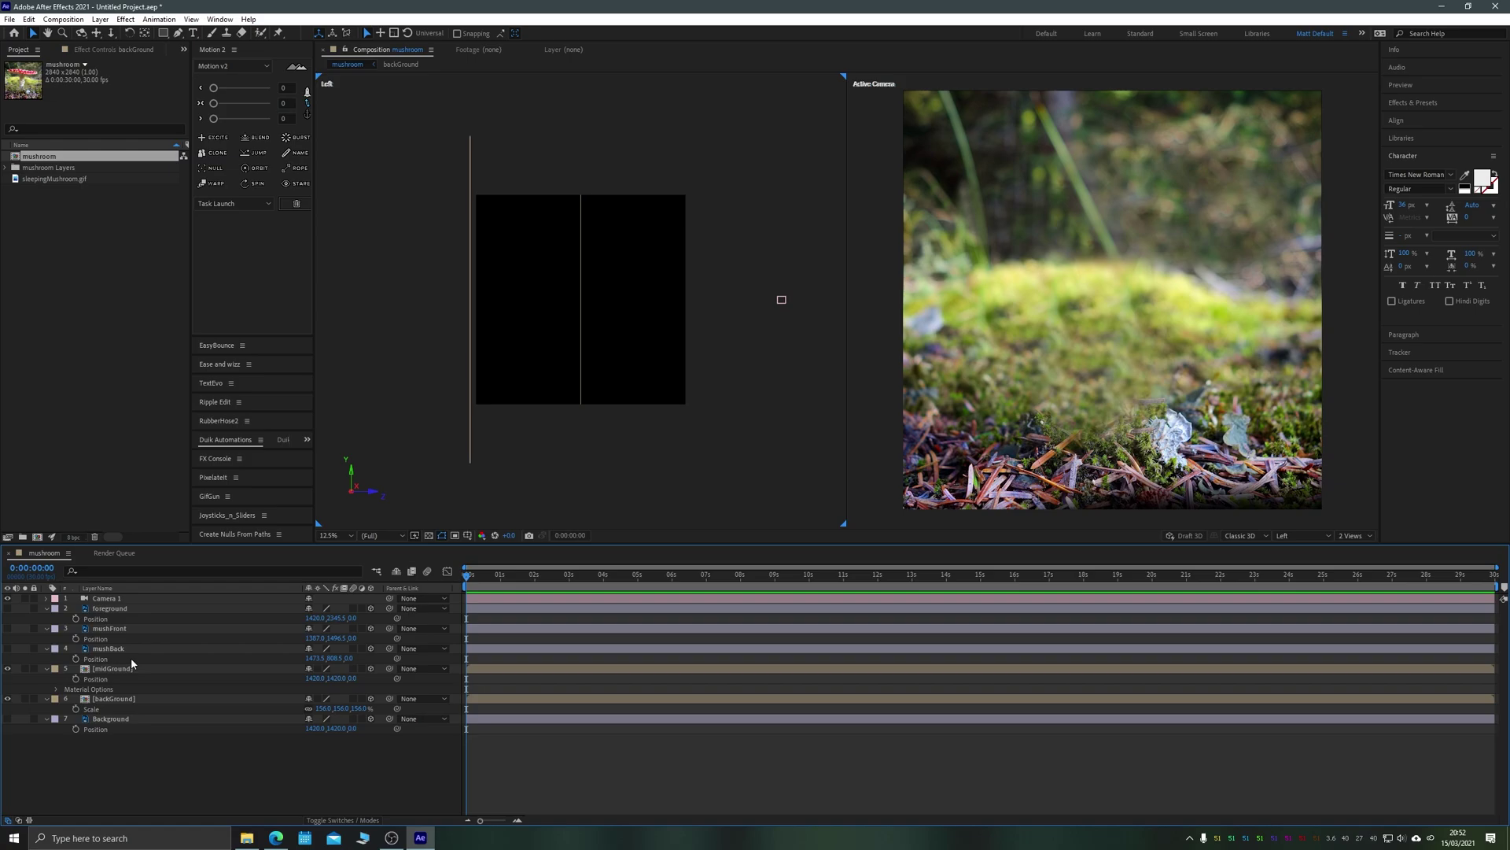
left_click(131, 668)
key("s")
left_click_drag(620, 300, 546, 299)
left_click_drag(321, 678, 351, 678)
Show mushBack and mushFront, push mushBack back between midGround and mushFront, and enlarge it to realign the cap.
left_click(7, 648)
left_click_drag(581, 254, 543, 253)
left_click(199, 628)
left_click(7, 628)
left_click(126, 648)
key("s")
left_click_drag(321, 658, 335, 658)
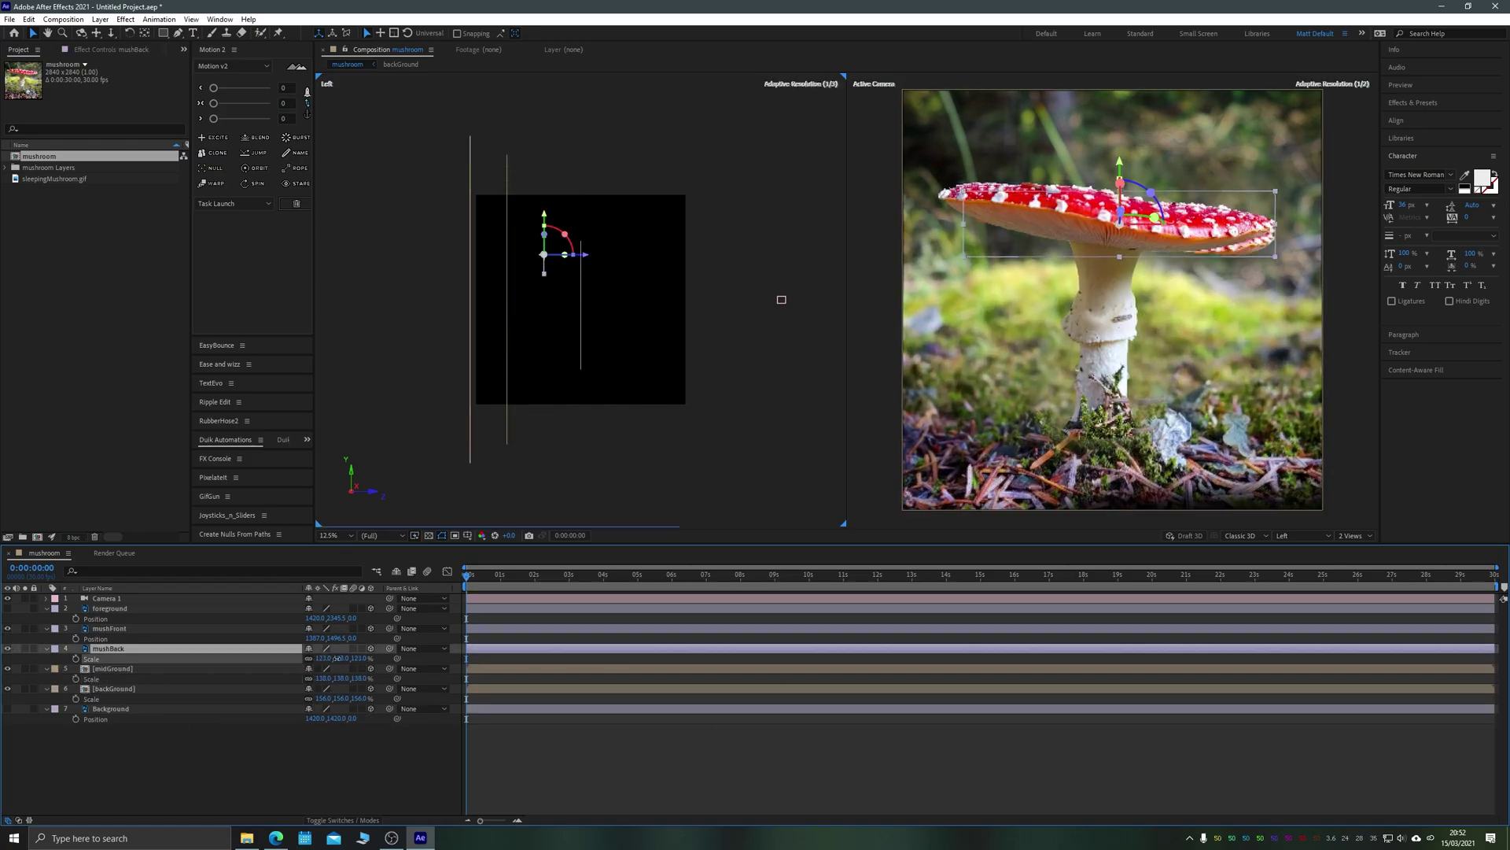
Add sleepingMushroom.gif to the composition between the foreground and mushFront layers.
scroll(1117, 205, "up", 3)
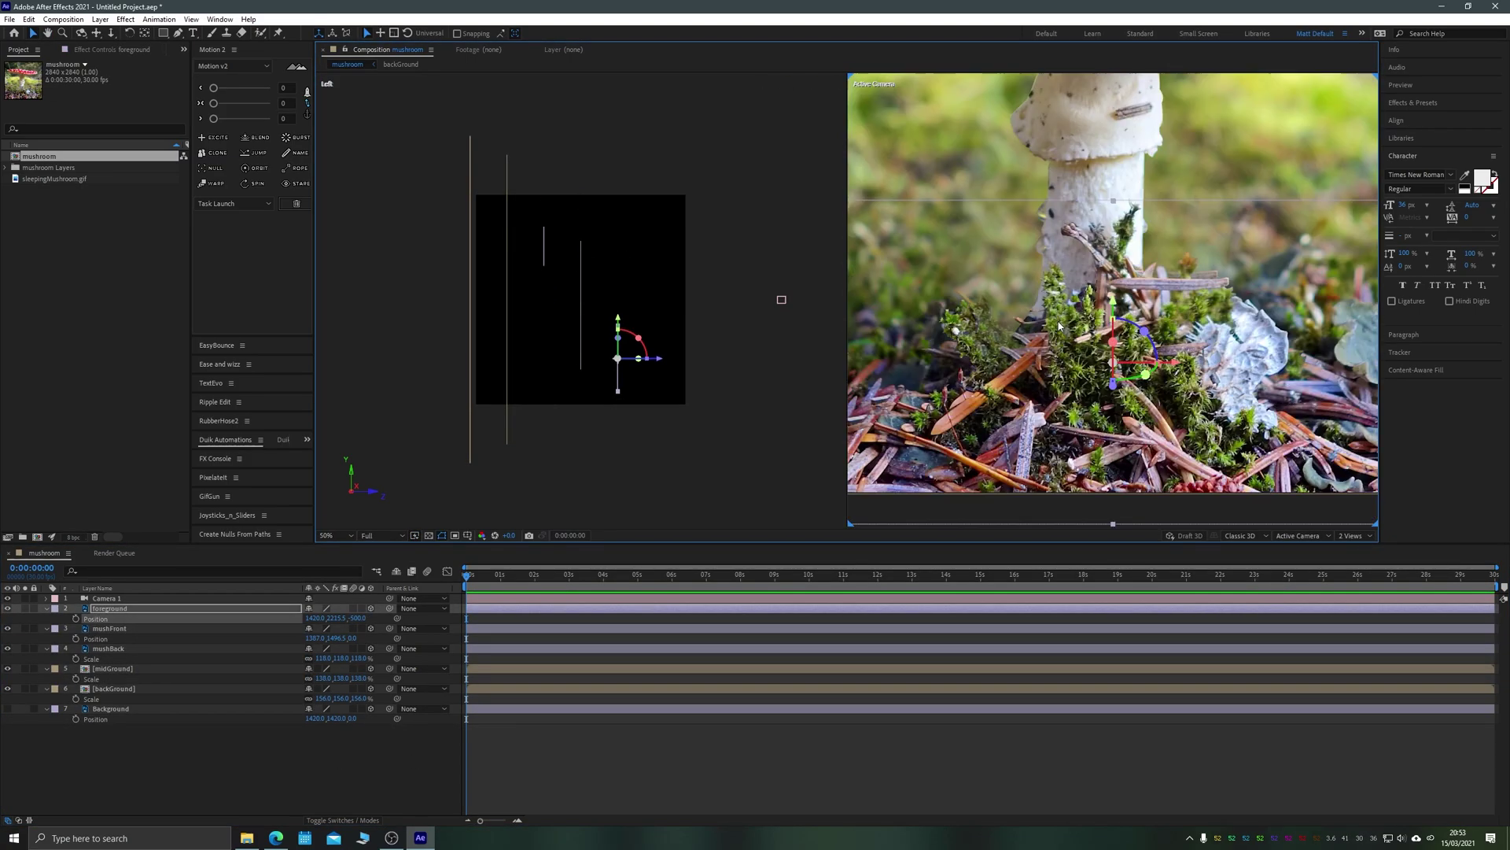
left_click(30, 179)
left_click_drag(30, 179, 126, 631)
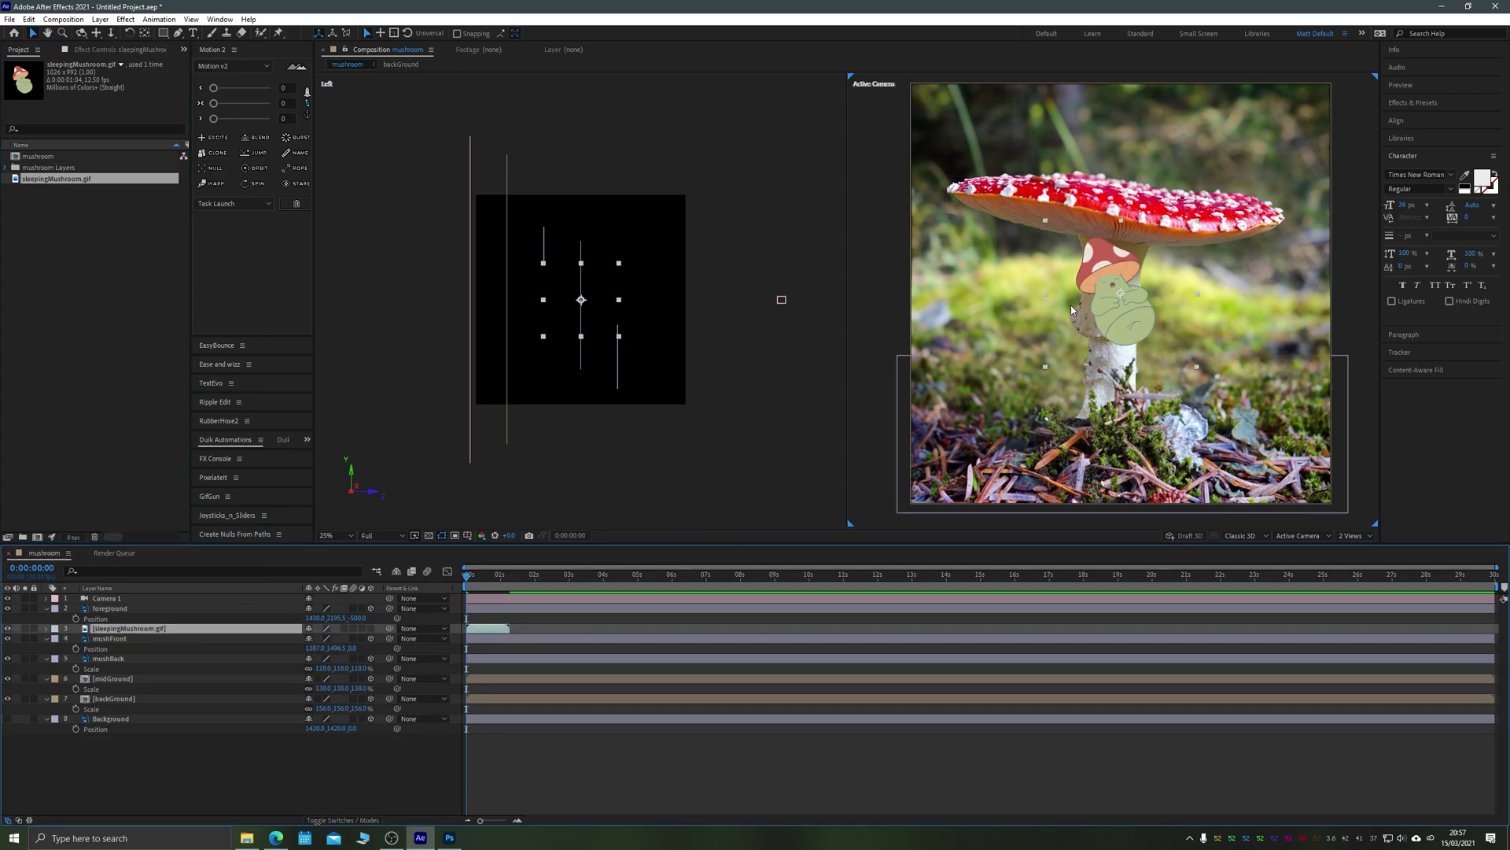
Move the sleeping mushroom down to the base of the stem and place its layer above foreground in the layer order.
left_click_drag(1105, 310, 1105, 361)
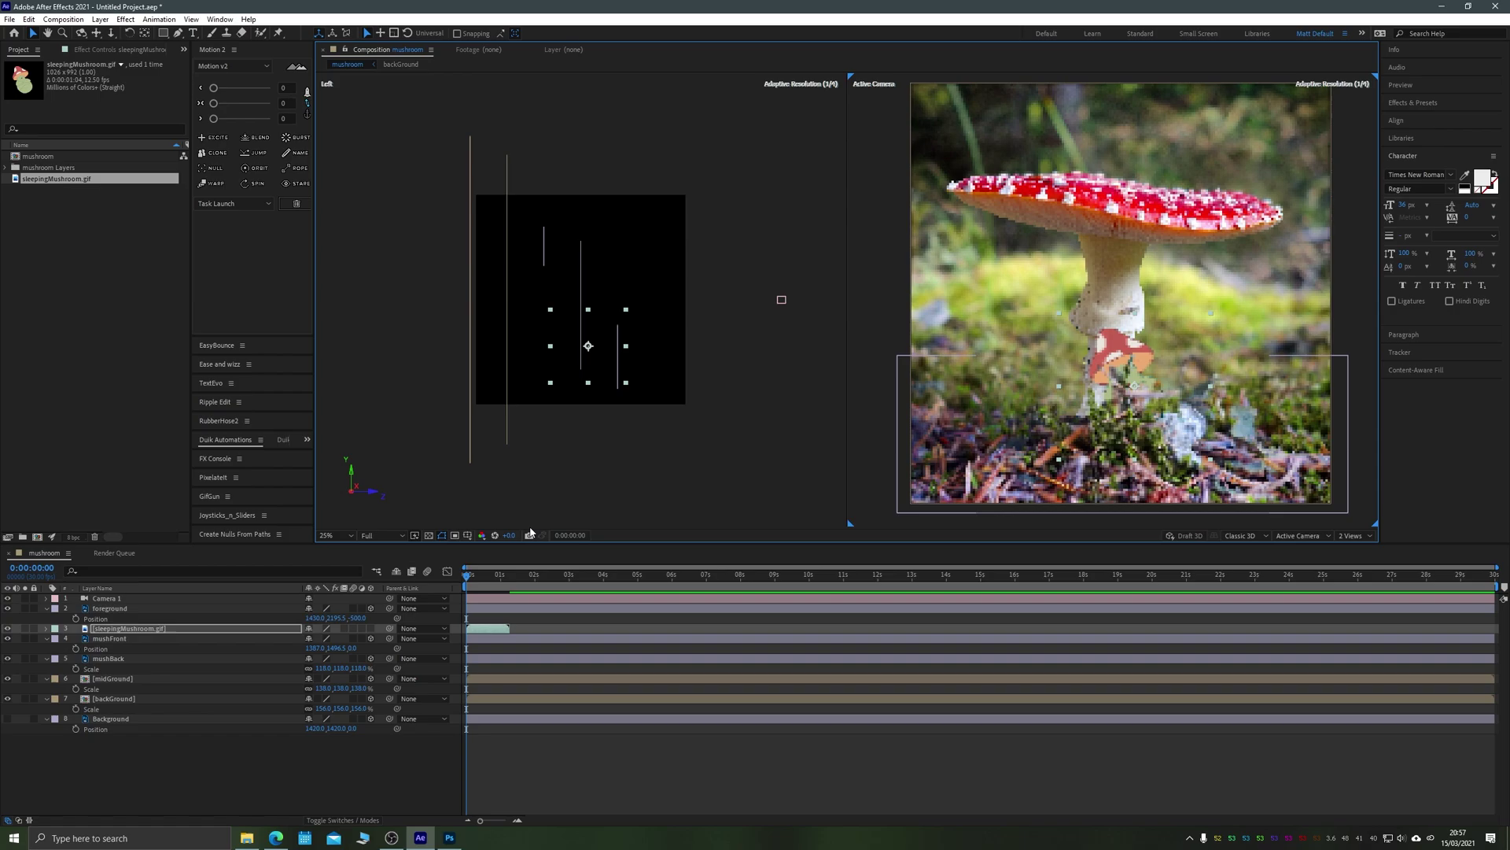
left_click_drag(126, 629, 163, 612)
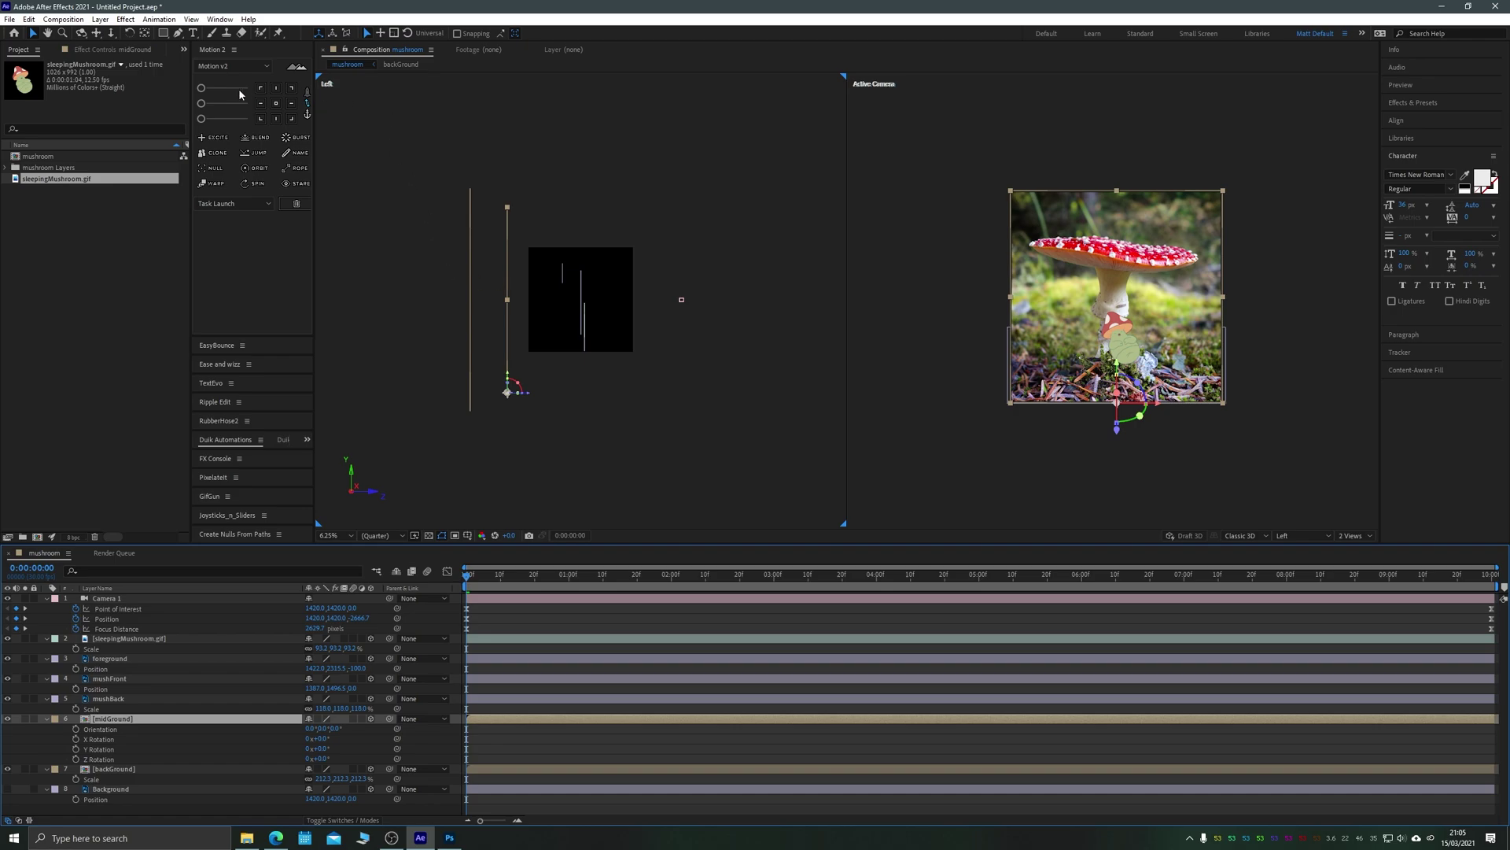
Set midGround's anchor point to its top center and push the layer back to a Z position of 3000, level with backGround.
left_click(276, 87)
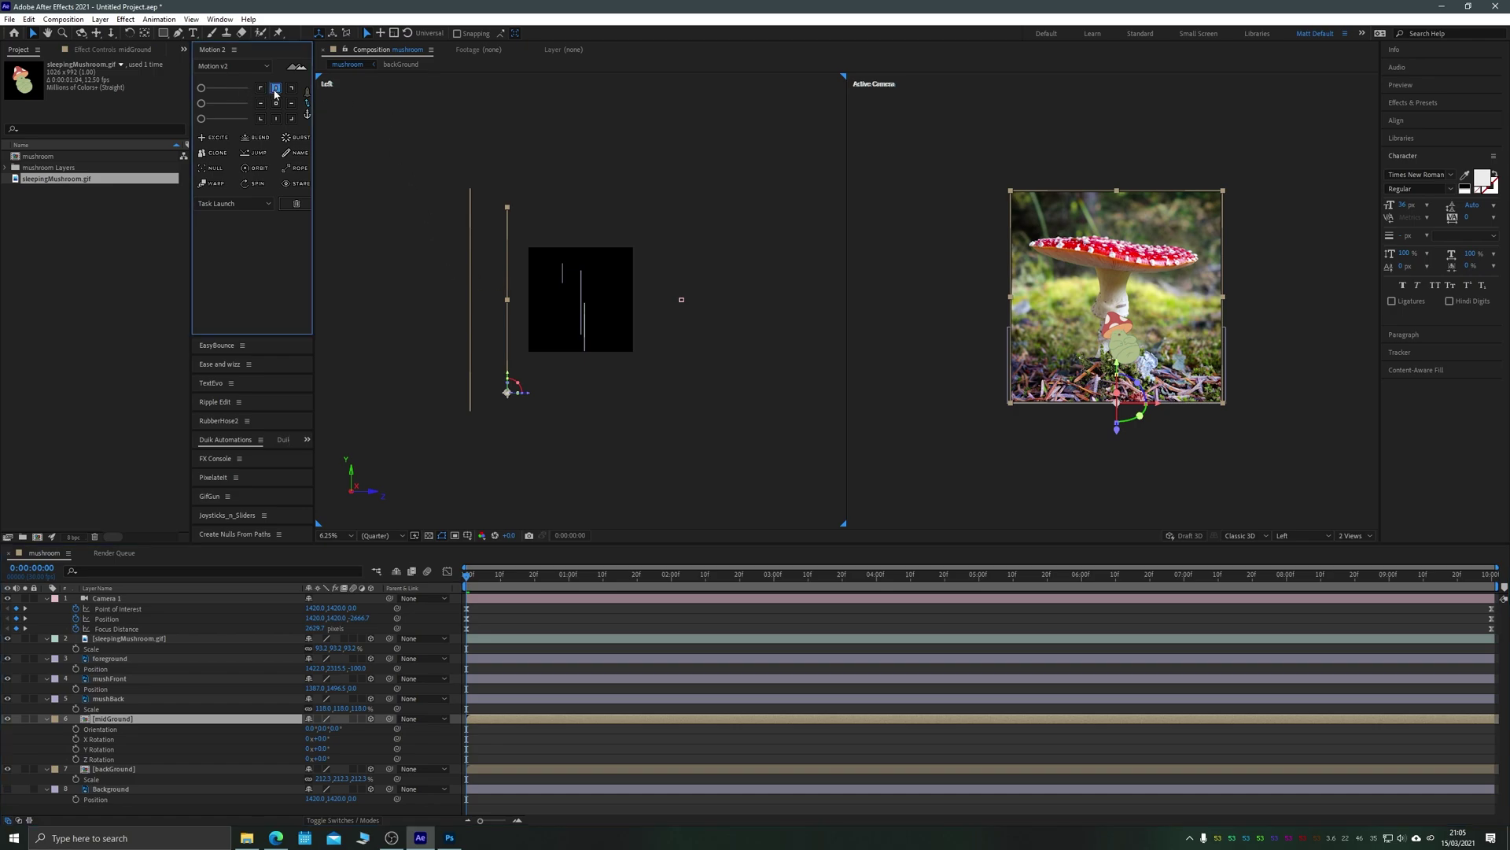
key("p")
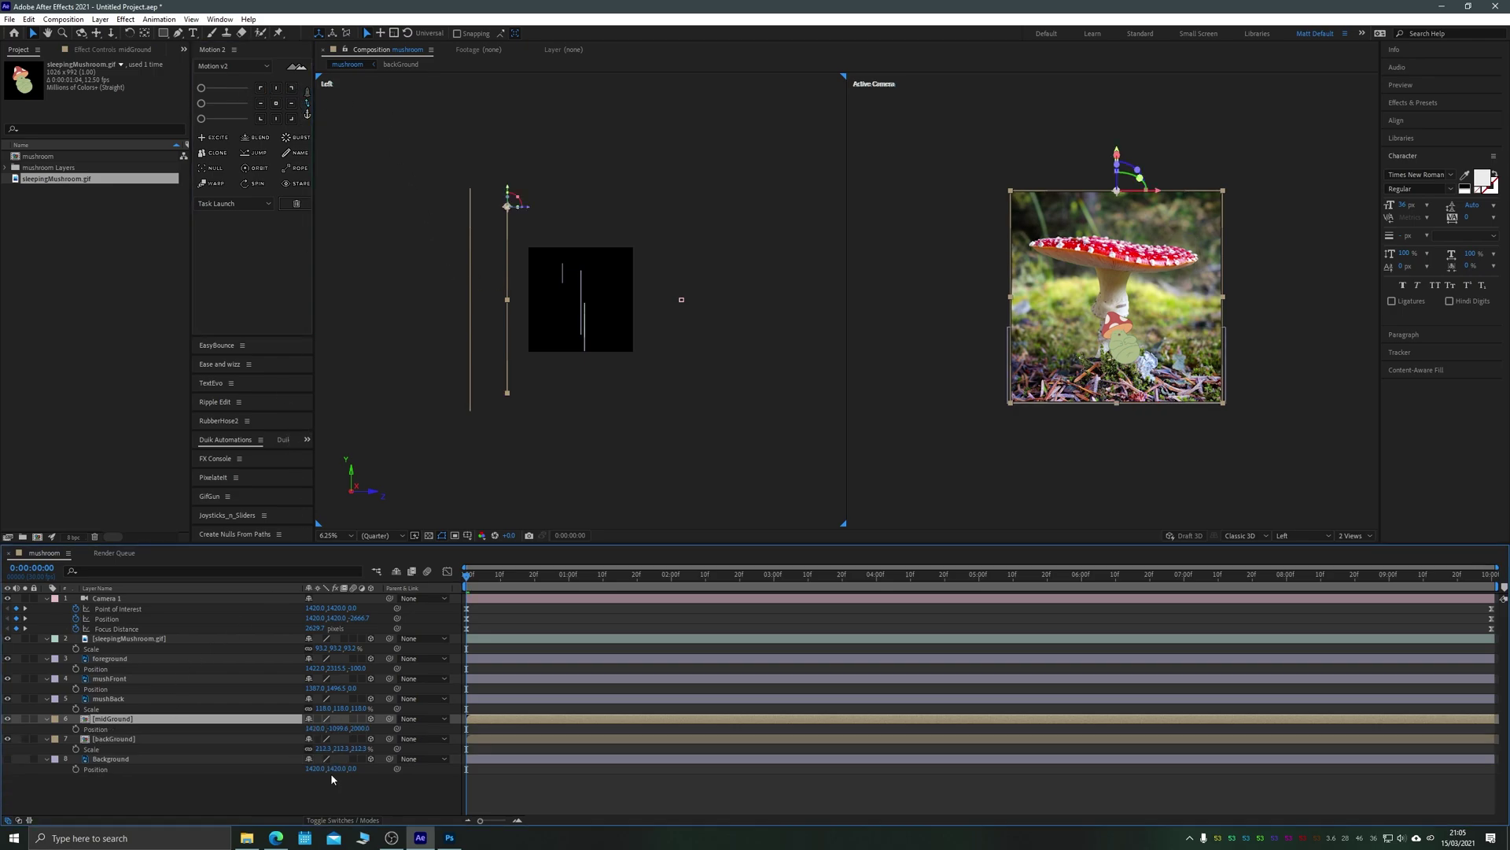
left_click(252, 740)
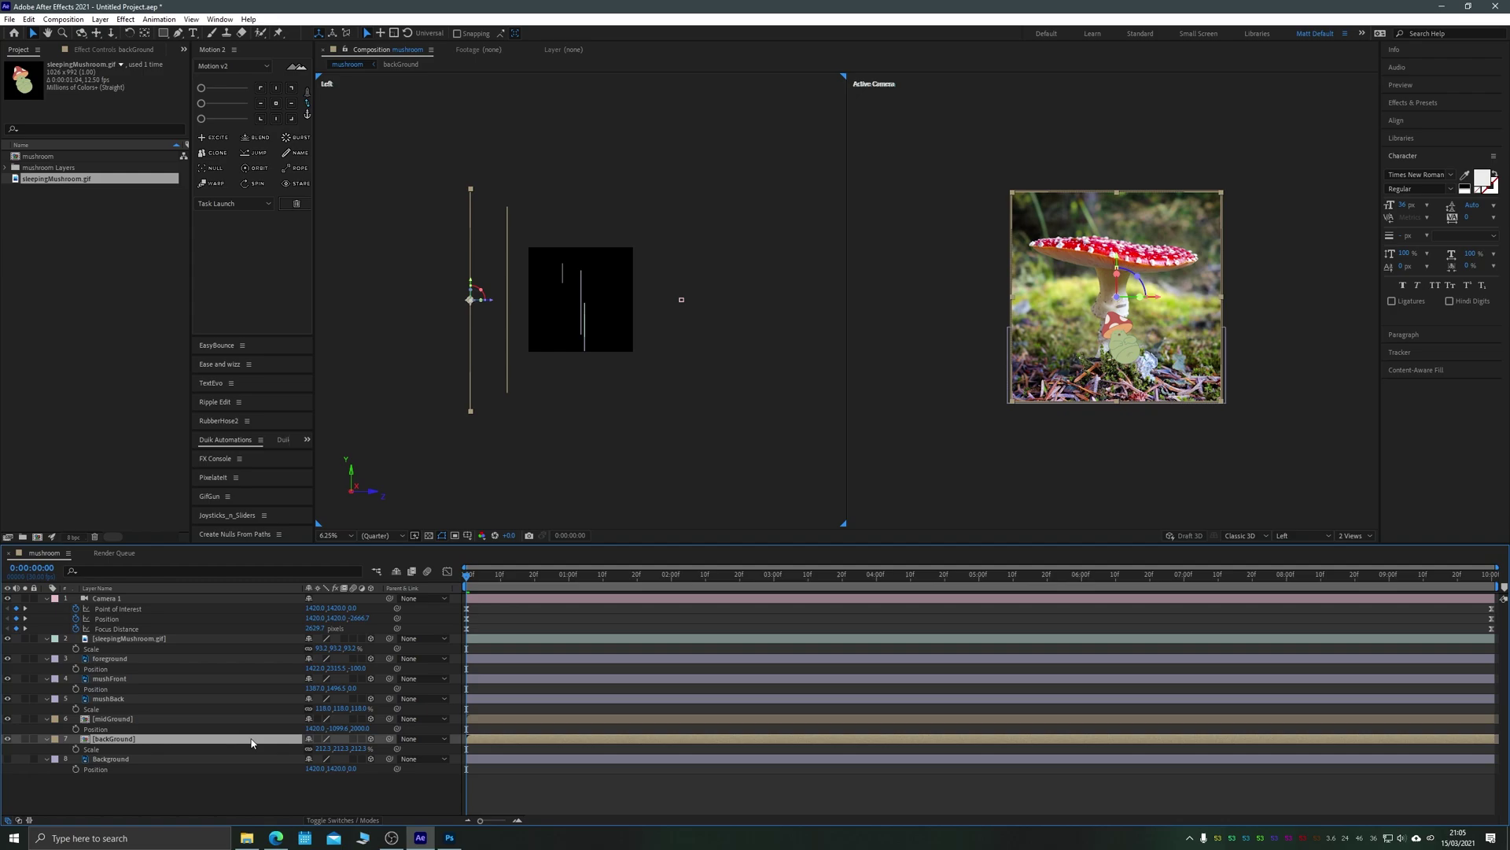
left_click(359, 729)
left_click(294, 720)
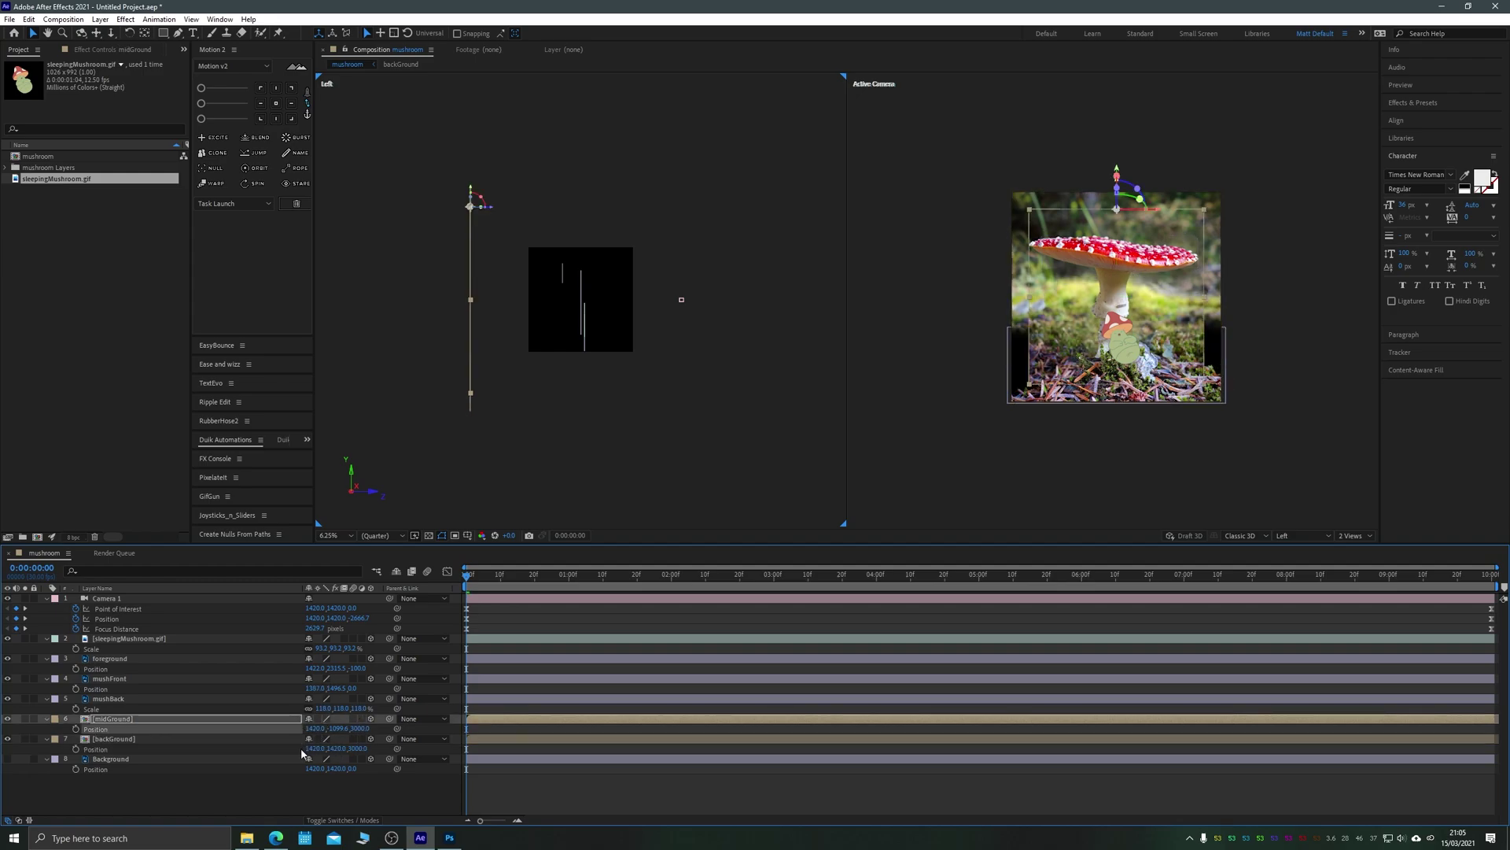
Tilt midGround to an X rotation of -43° and adjust its Y position so it slopes from backGround down to the foreground.
key("r")
left_click_drag(320, 738, 269, 737)
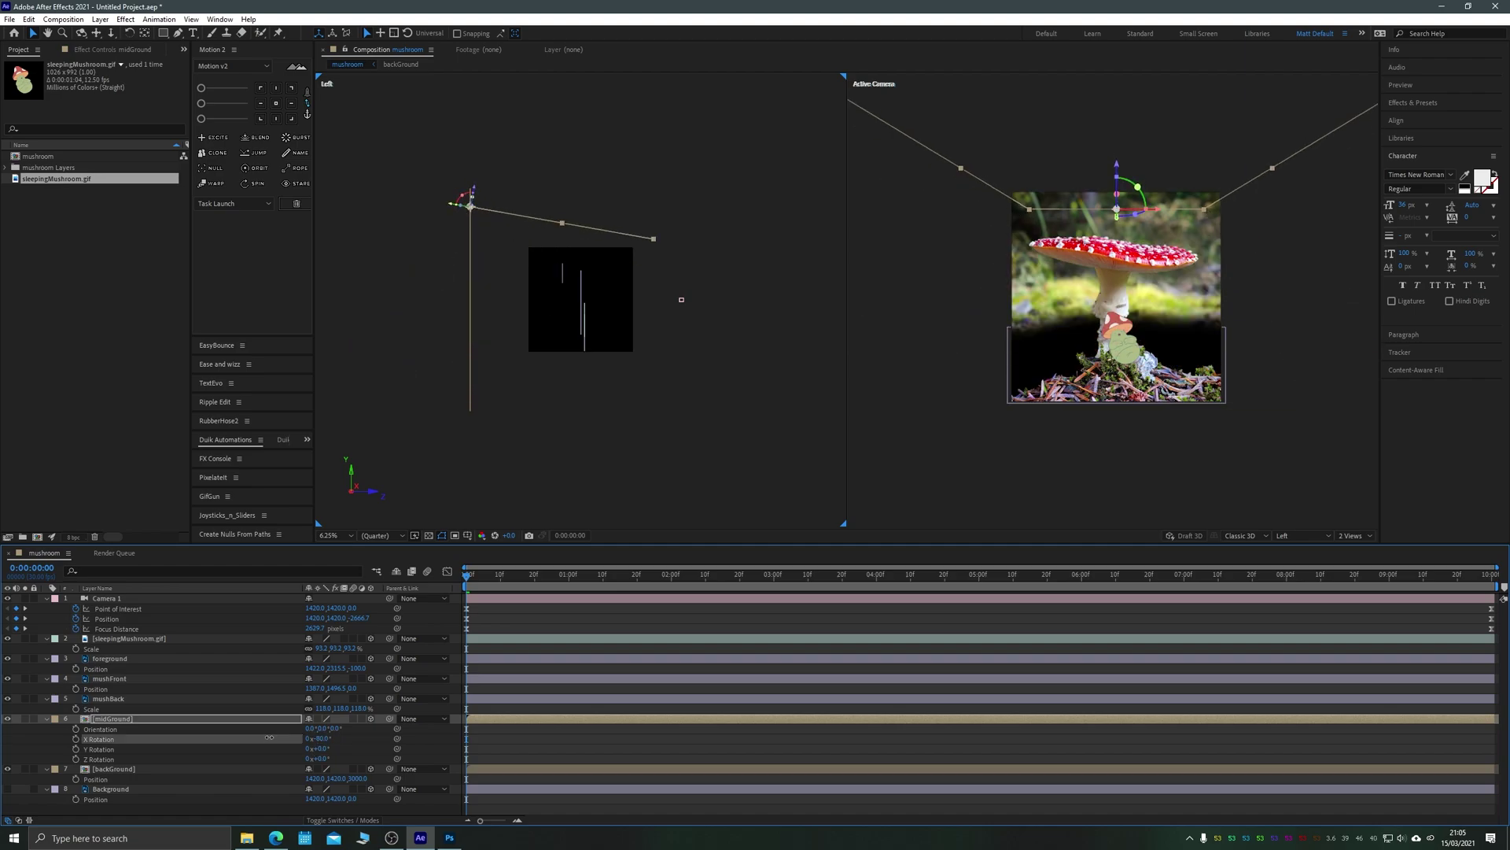
key("p")
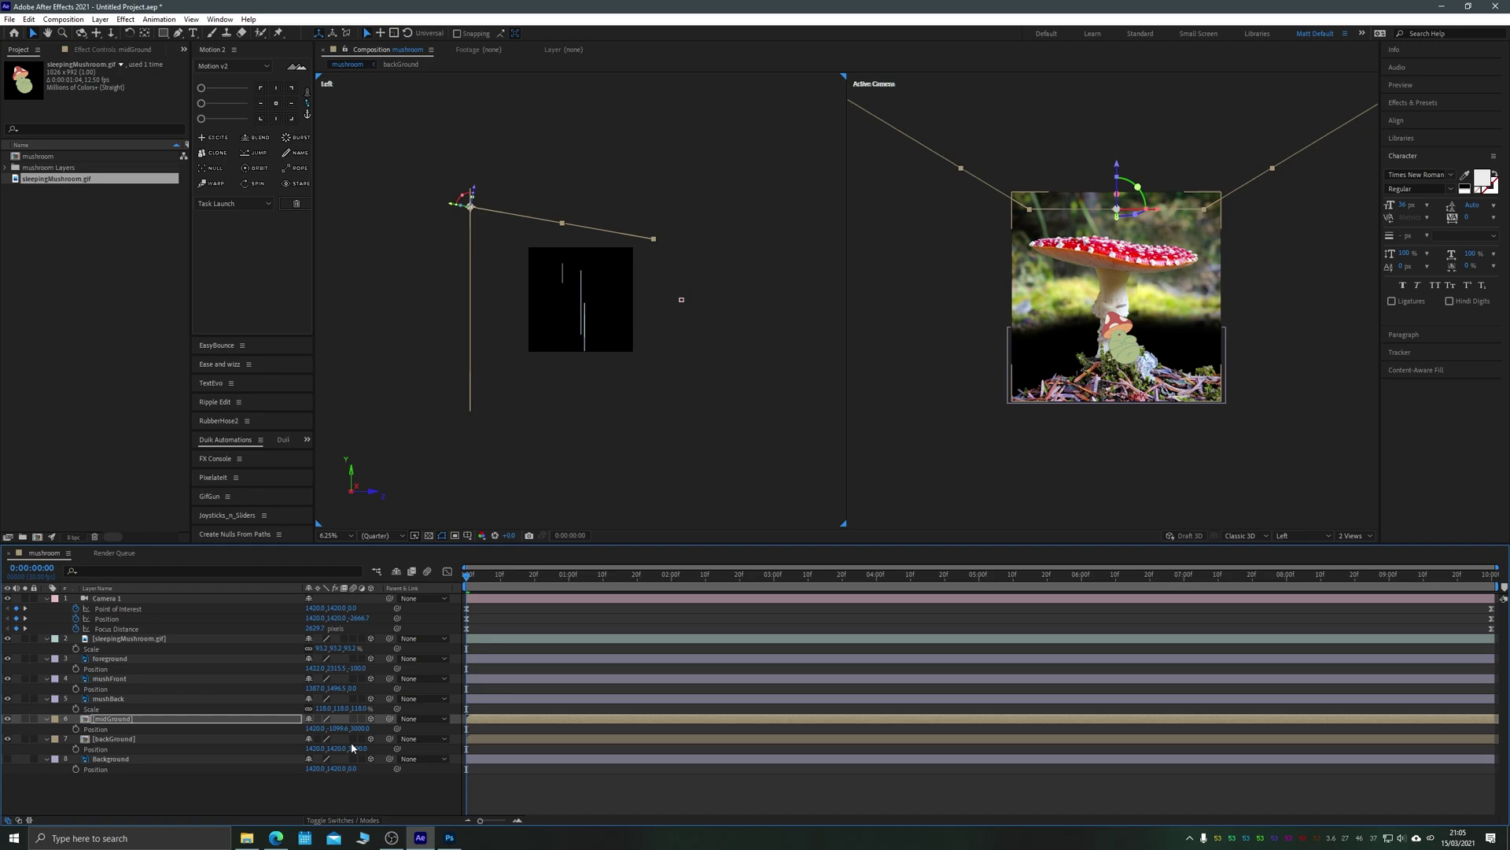
left_click_drag(336, 728, 393, 728)
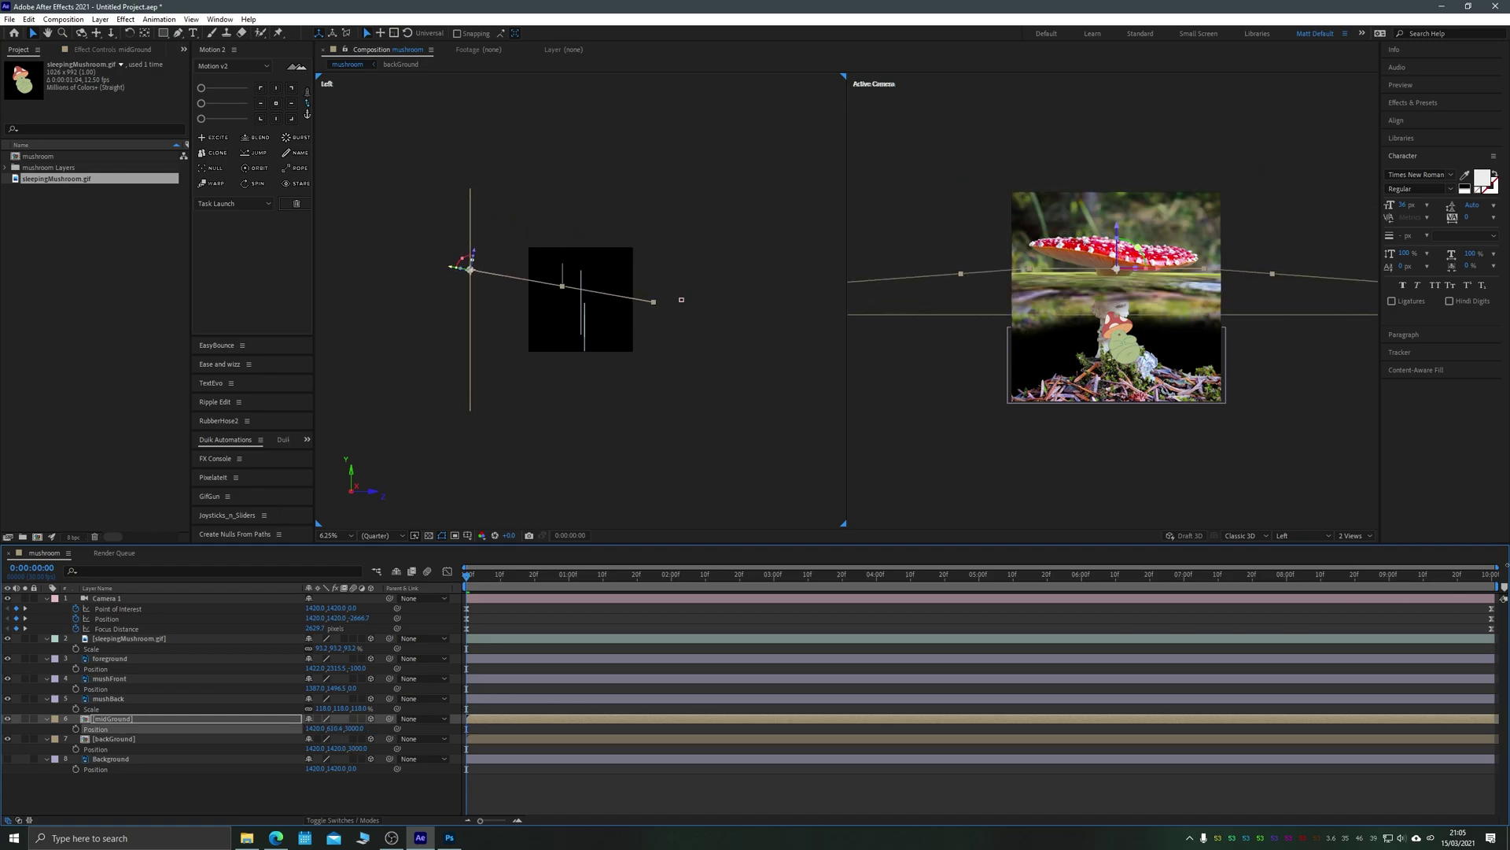
left_click_drag(1507, 519, 283, 683)
left_click_drag(335, 729, 602, 688)
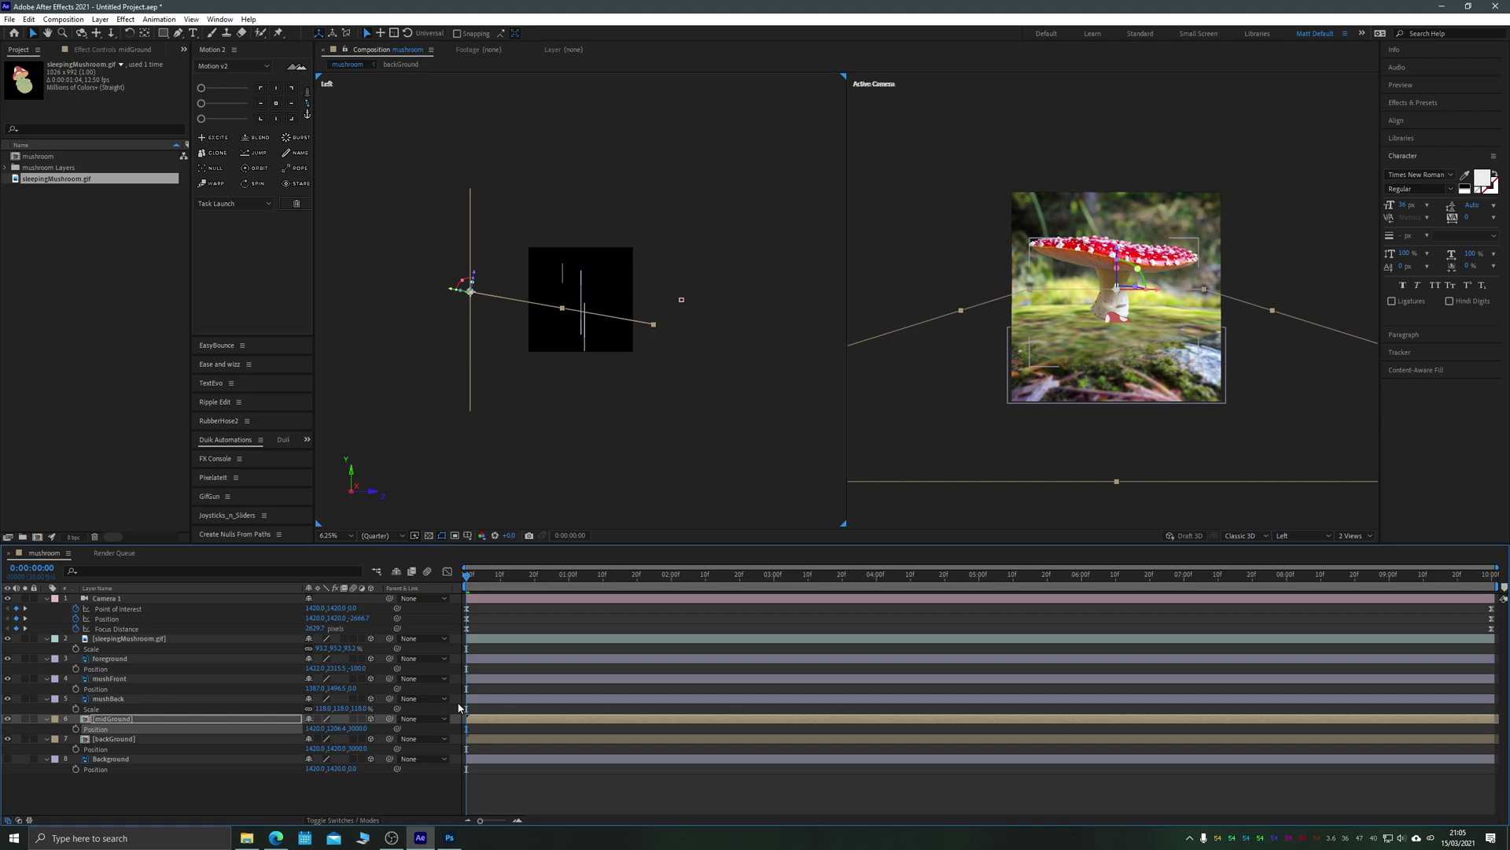
key("r")
mouse_move(318, 742)
left_mouse_down()
mouse_move(331, 730)
mouse_move(296, 731)
left_mouse_up()
key("p")
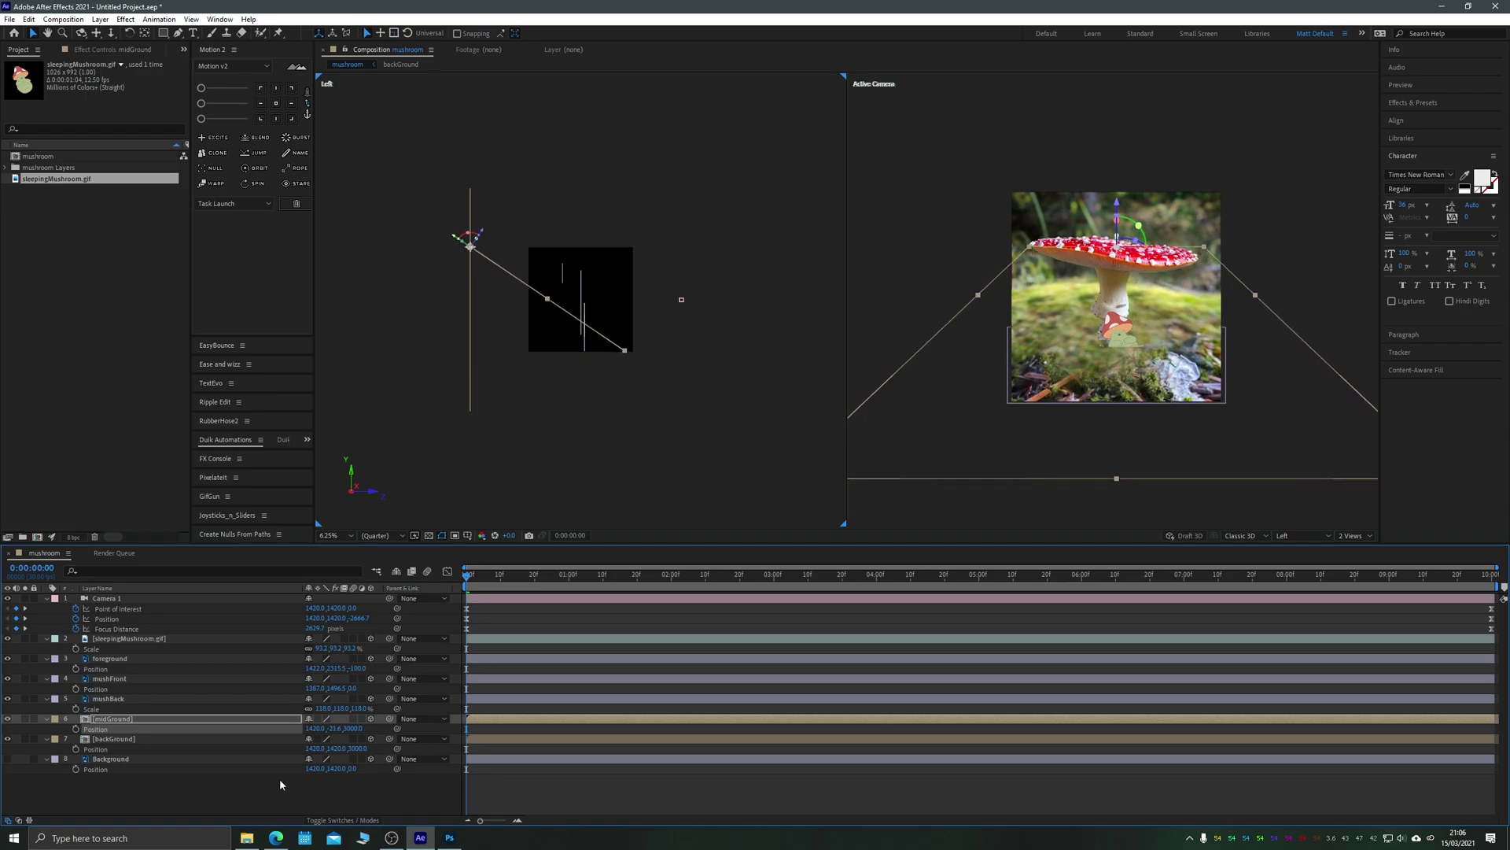
key("r")
left_click_drag(318, 738, 312, 738)
scroll(877, 463, "up", 1)
Remove the Focus Distance animation from Camera 1 and show only its keyframed properties.
left_click(107, 598)
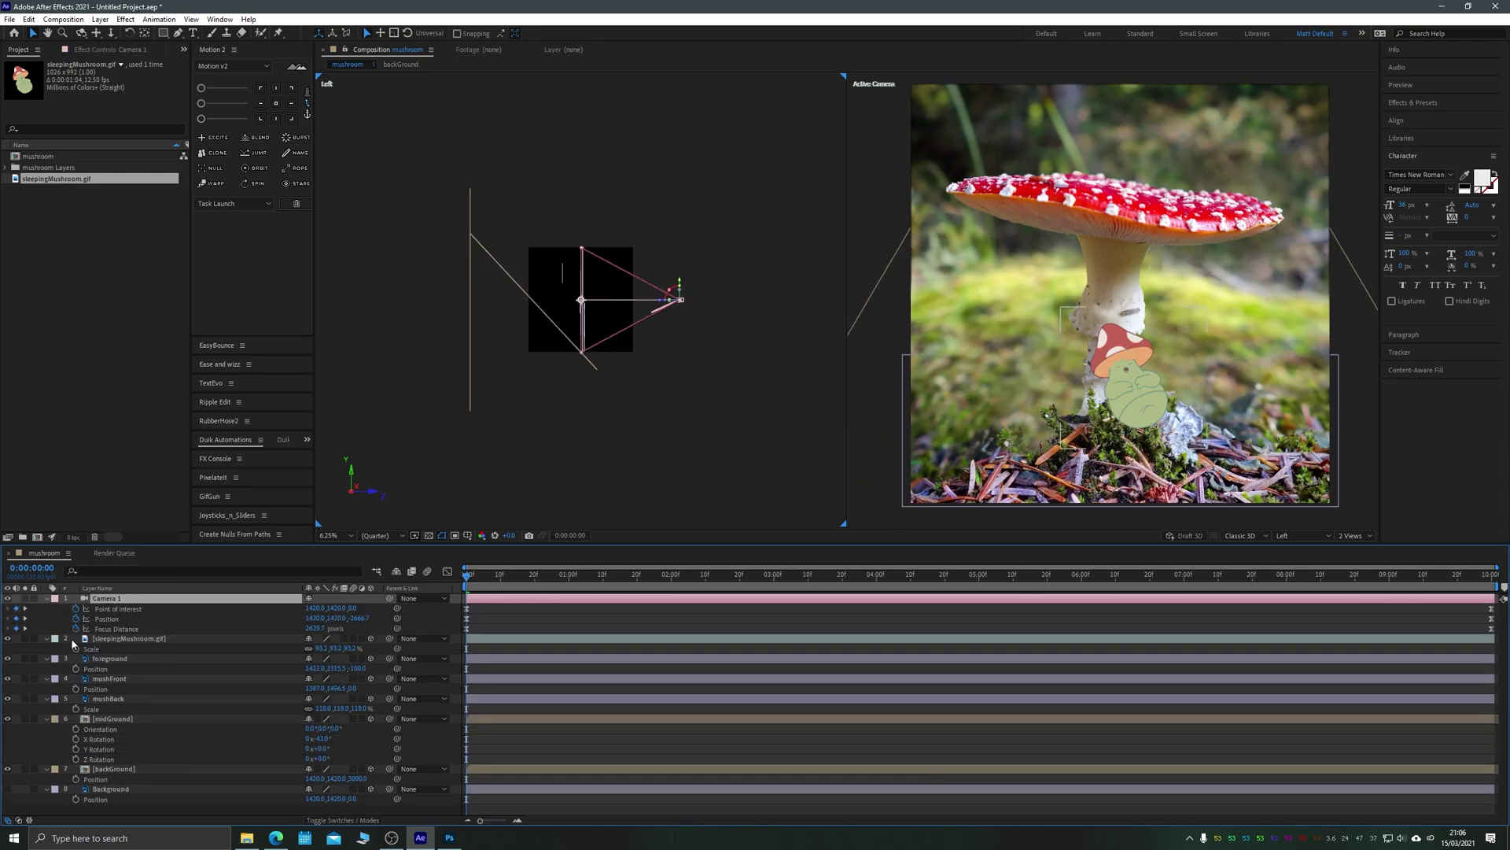
left_click(76, 628)
key("u")
key("u")
Apply Corner Pin to midGround and pull its two lower corners inward to counter the perspective stretch.
key("Return")
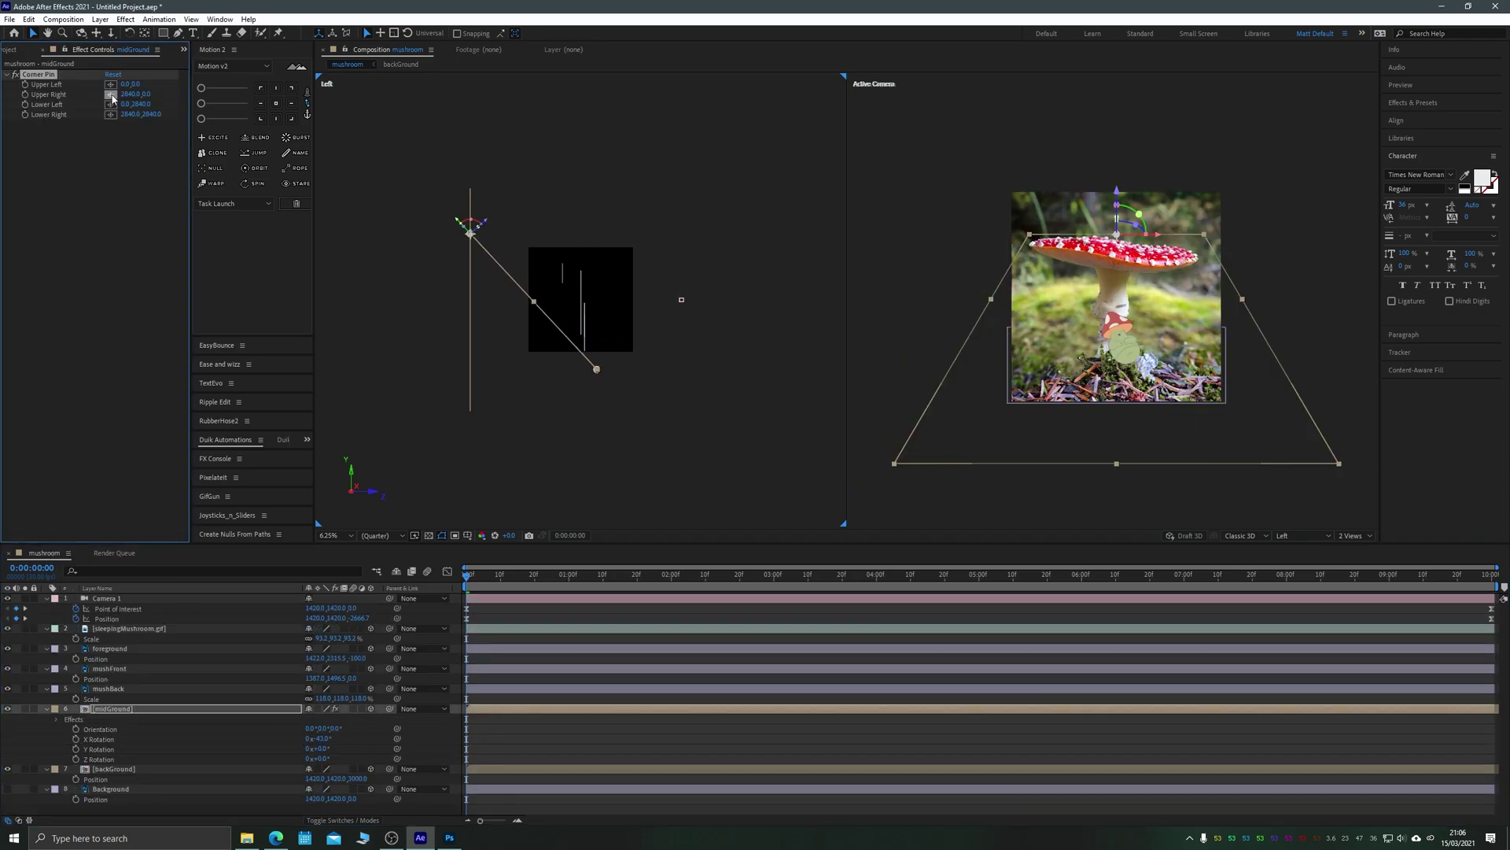
left_click_drag(894, 463, 987, 409)
left_click_drag(1339, 464, 1261, 406)
scroll(1249, 412, "up", 1)
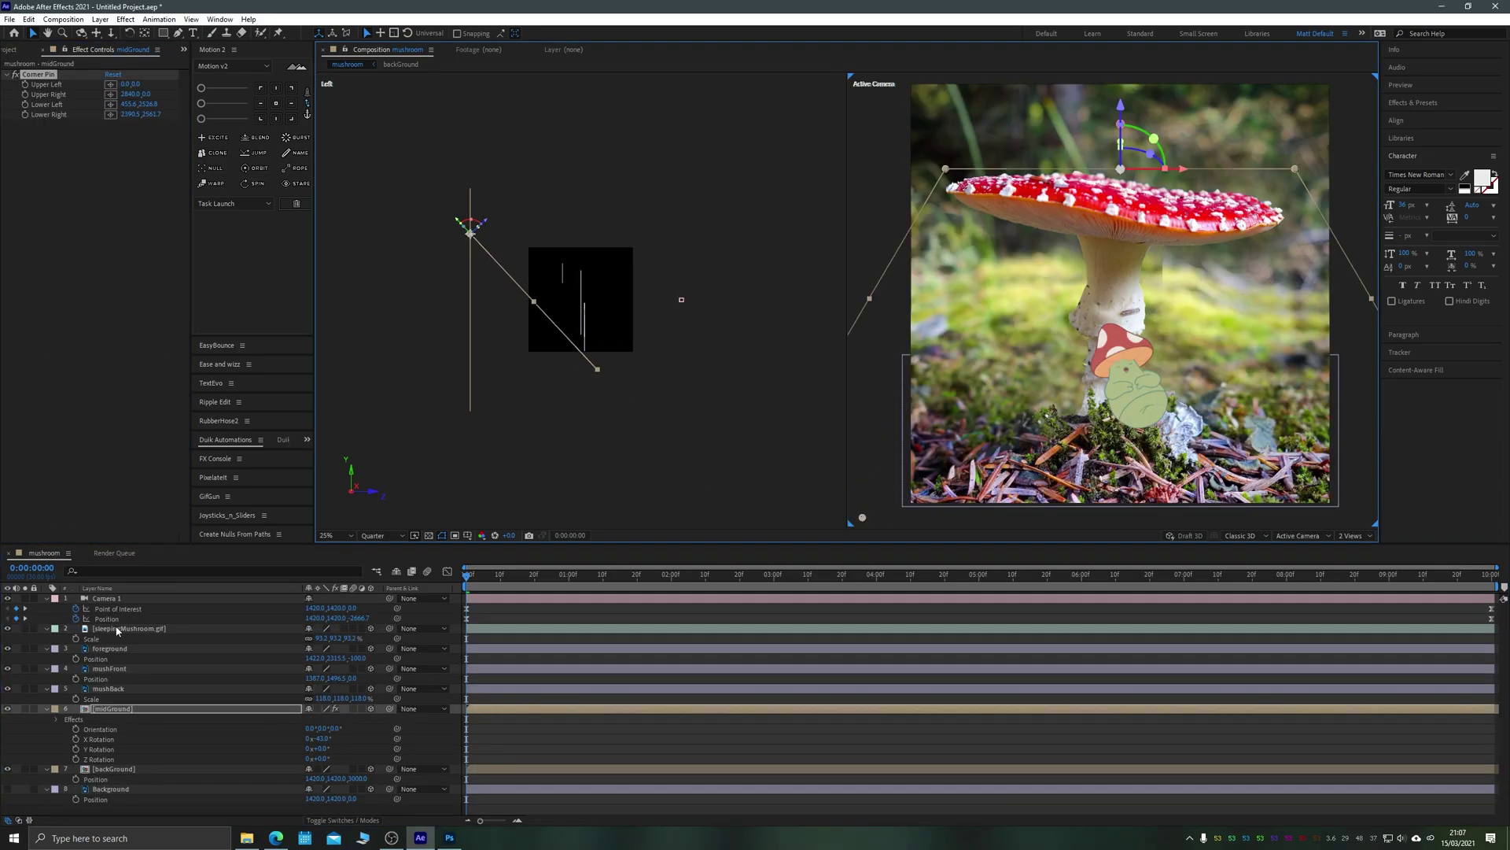
Switch to Photoshop, expand the backGround group, select the backGround copy layer and hide the original backGround layer.
key("alt+Tab")
scroll(630, 354, "down", 1)
left_click(1332, 618)
left_click(1348, 637)
left_click(1319, 661)
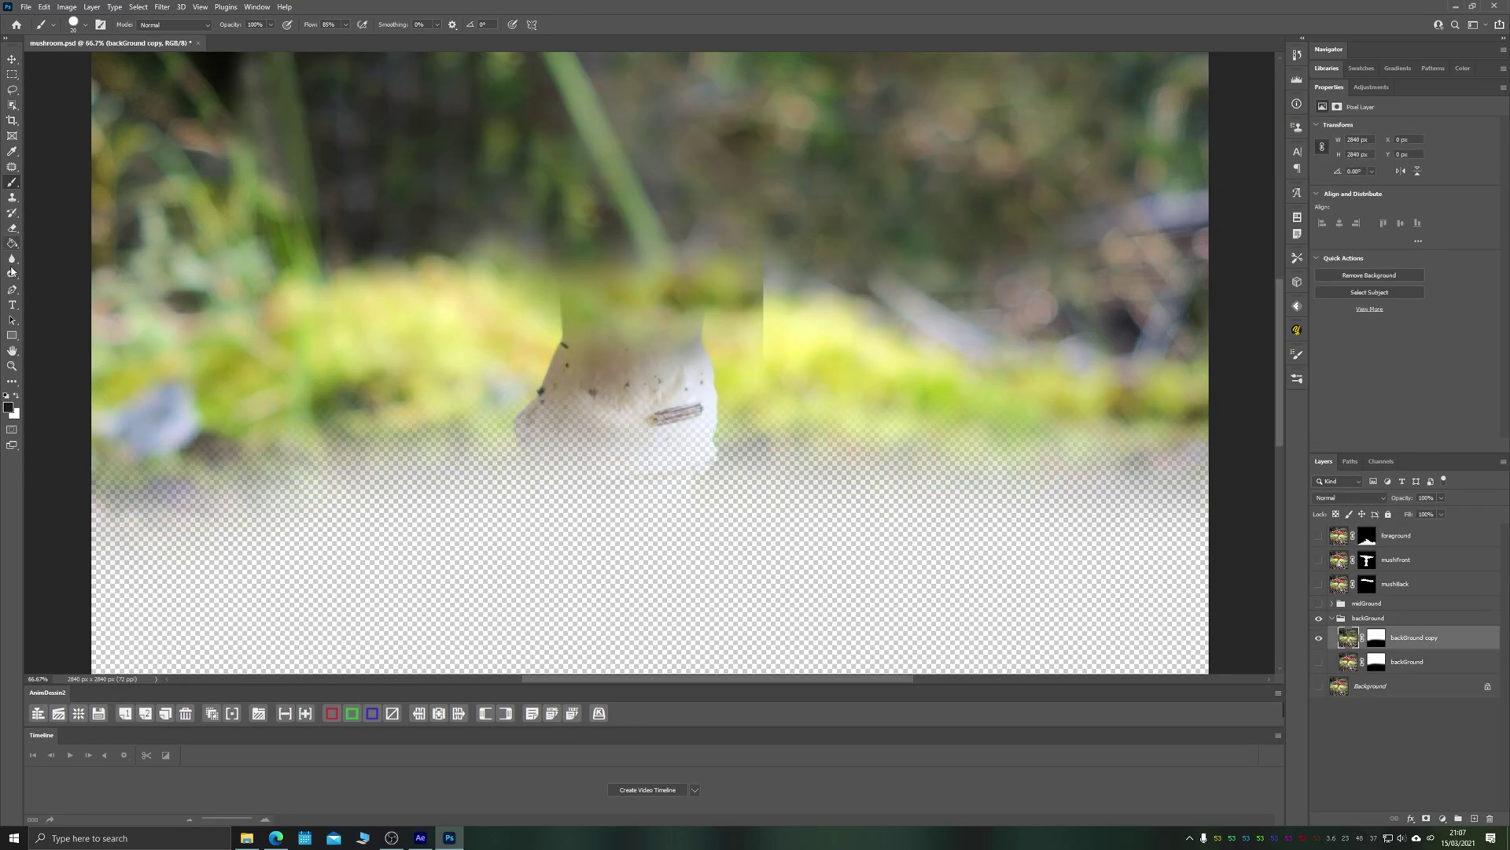
Clone blurred background over the leftover mushroom stem on the backGround copy layer with the Clone Stamp tool.
left_click(12, 198)
mouse_move(550, 338)
left_mouse_down()
mouse_move(758, 348)
mouse_move(674, 412)
left_mouse_up()
Return to After Effects at the start of the timeline and move midGround's two lower Corner Pin corners slightly outward.
key("alt+Tab")
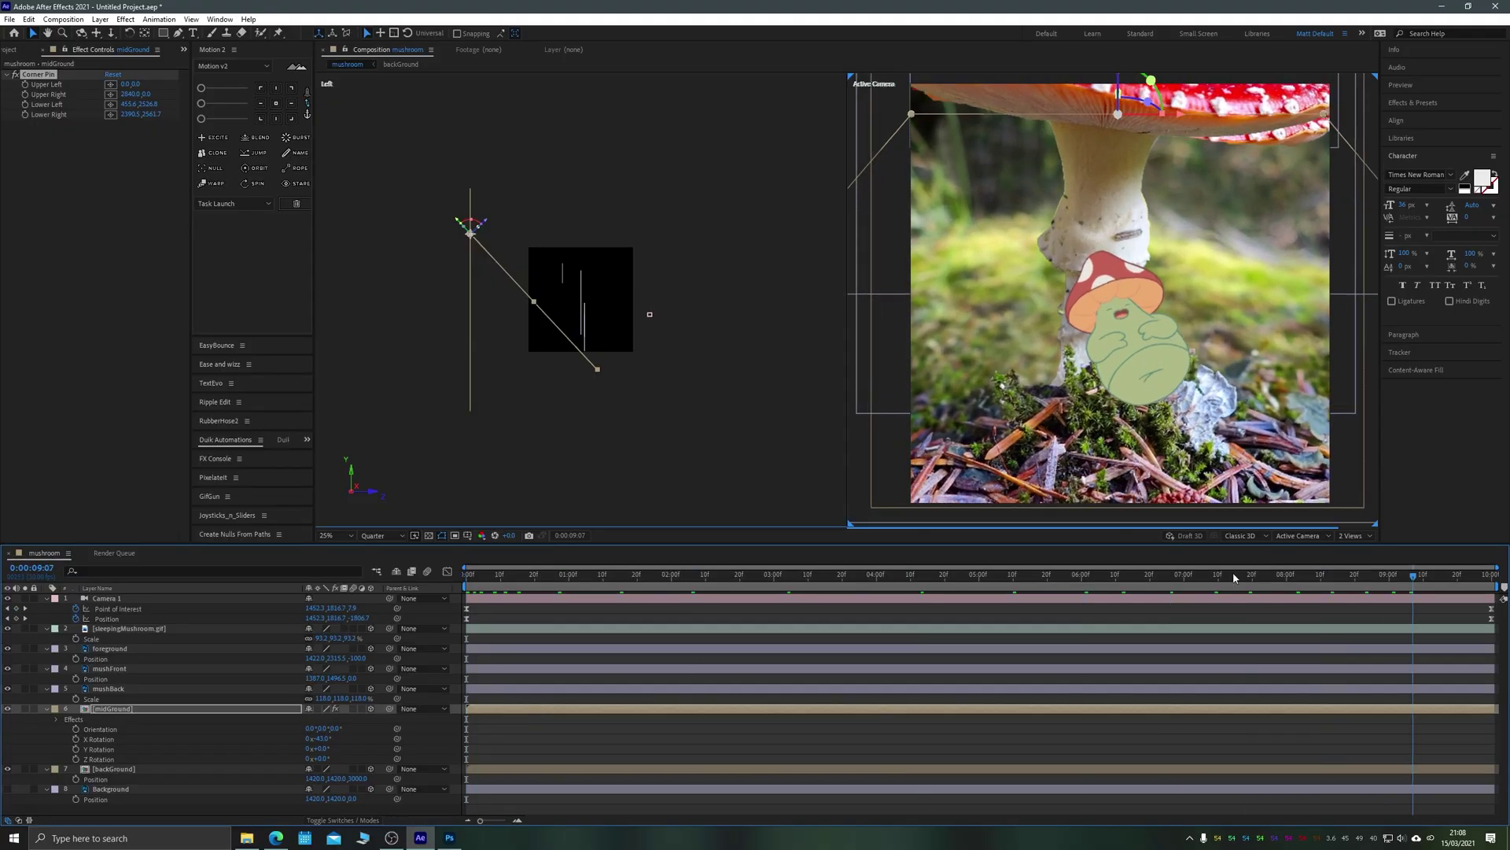
left_click_drag(1234, 576, 466, 576)
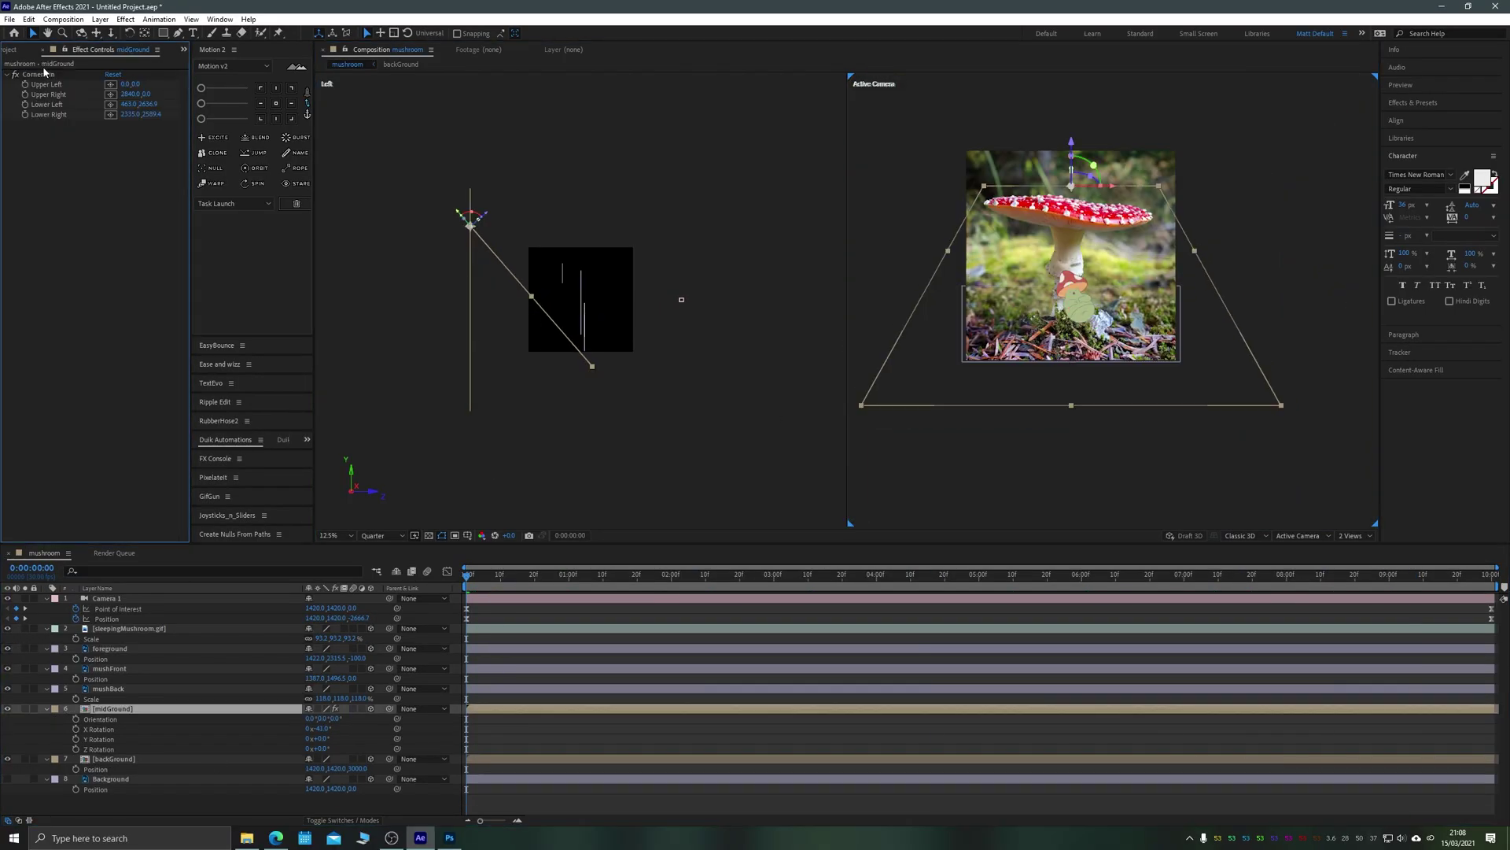
left_click(42, 74)
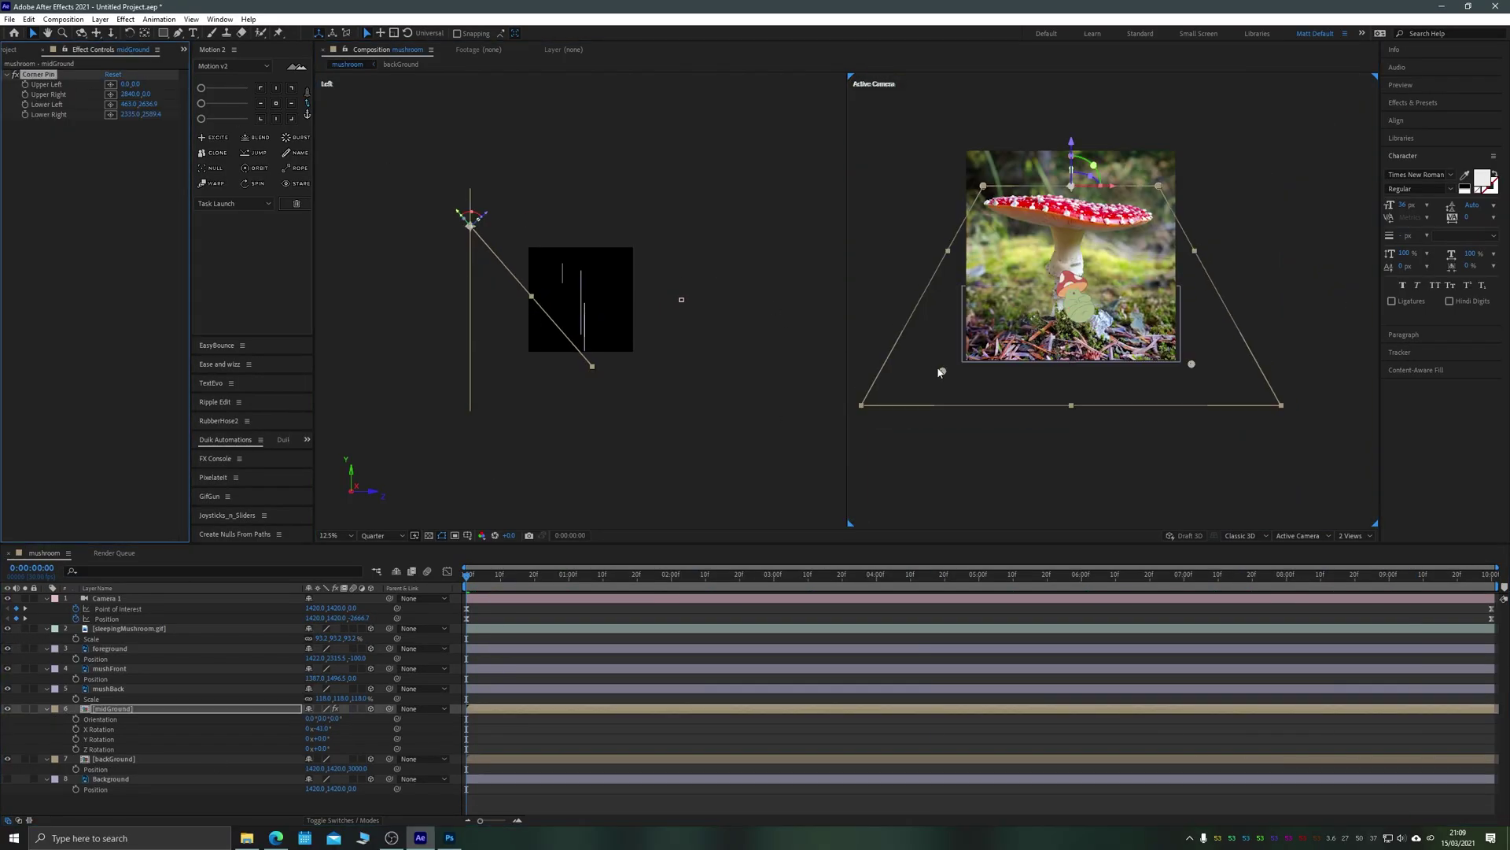
mouse_move(942, 371)
left_mouse_down()
mouse_move(916, 366)
mouse_move(929, 389)
mouse_move(932, 367)
left_mouse_up()
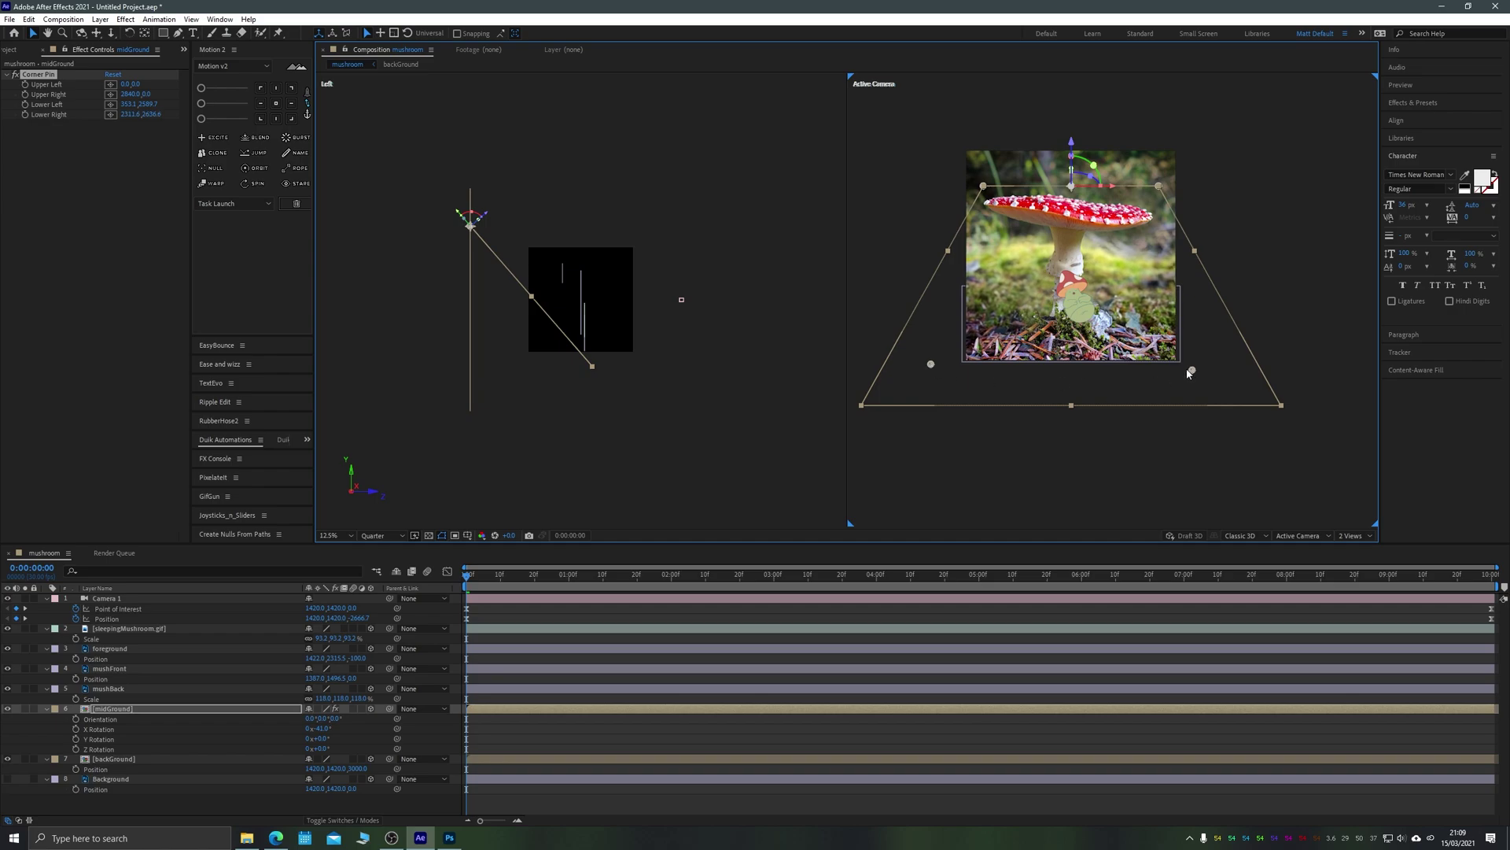
left_click_drag(1191, 365, 1203, 370)
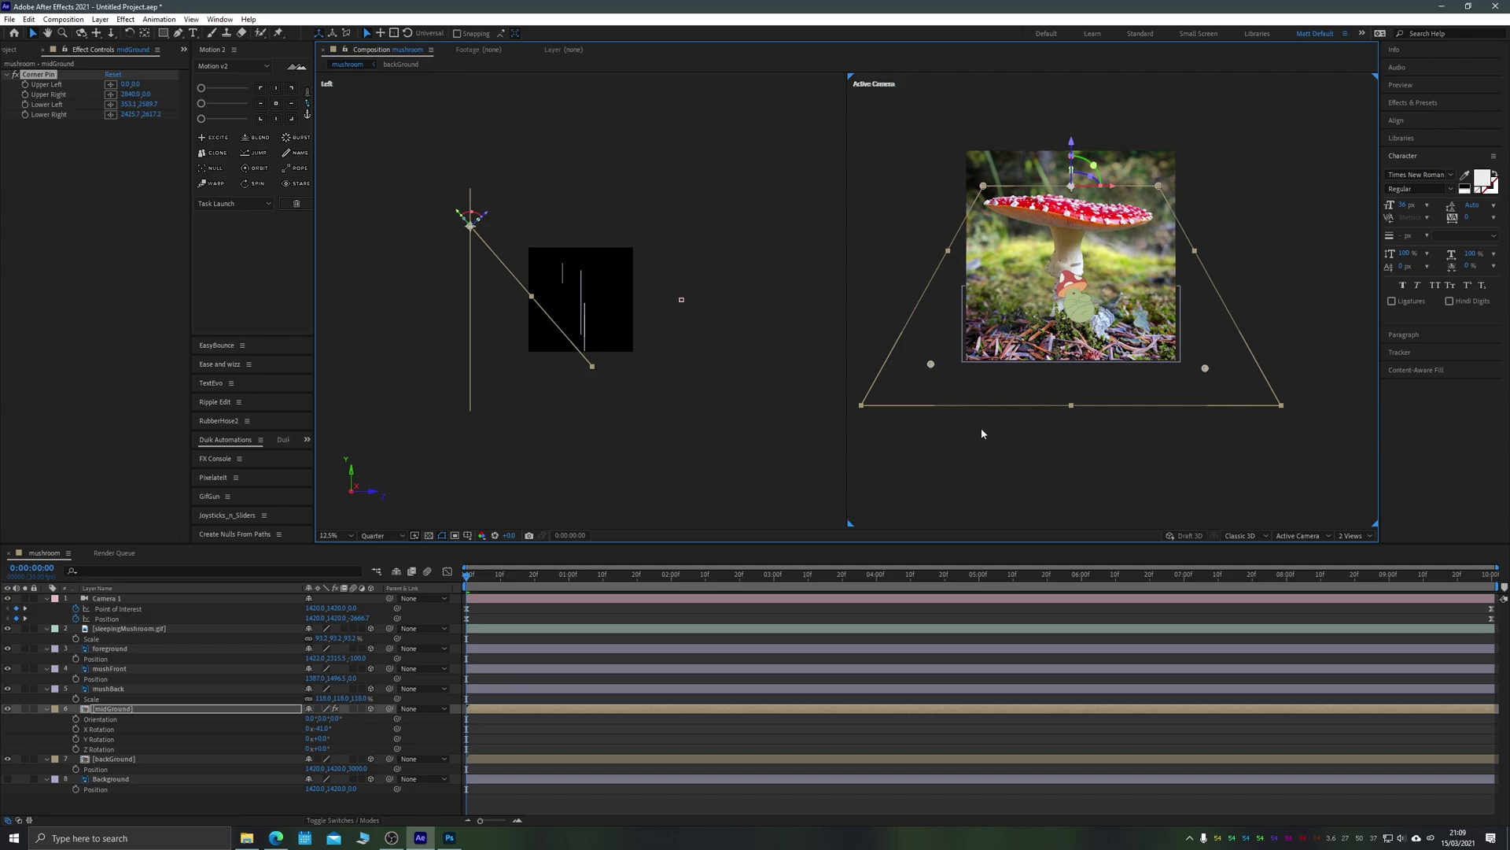
left_click(790, 243)
scroll(1164, 340, "up", 2)
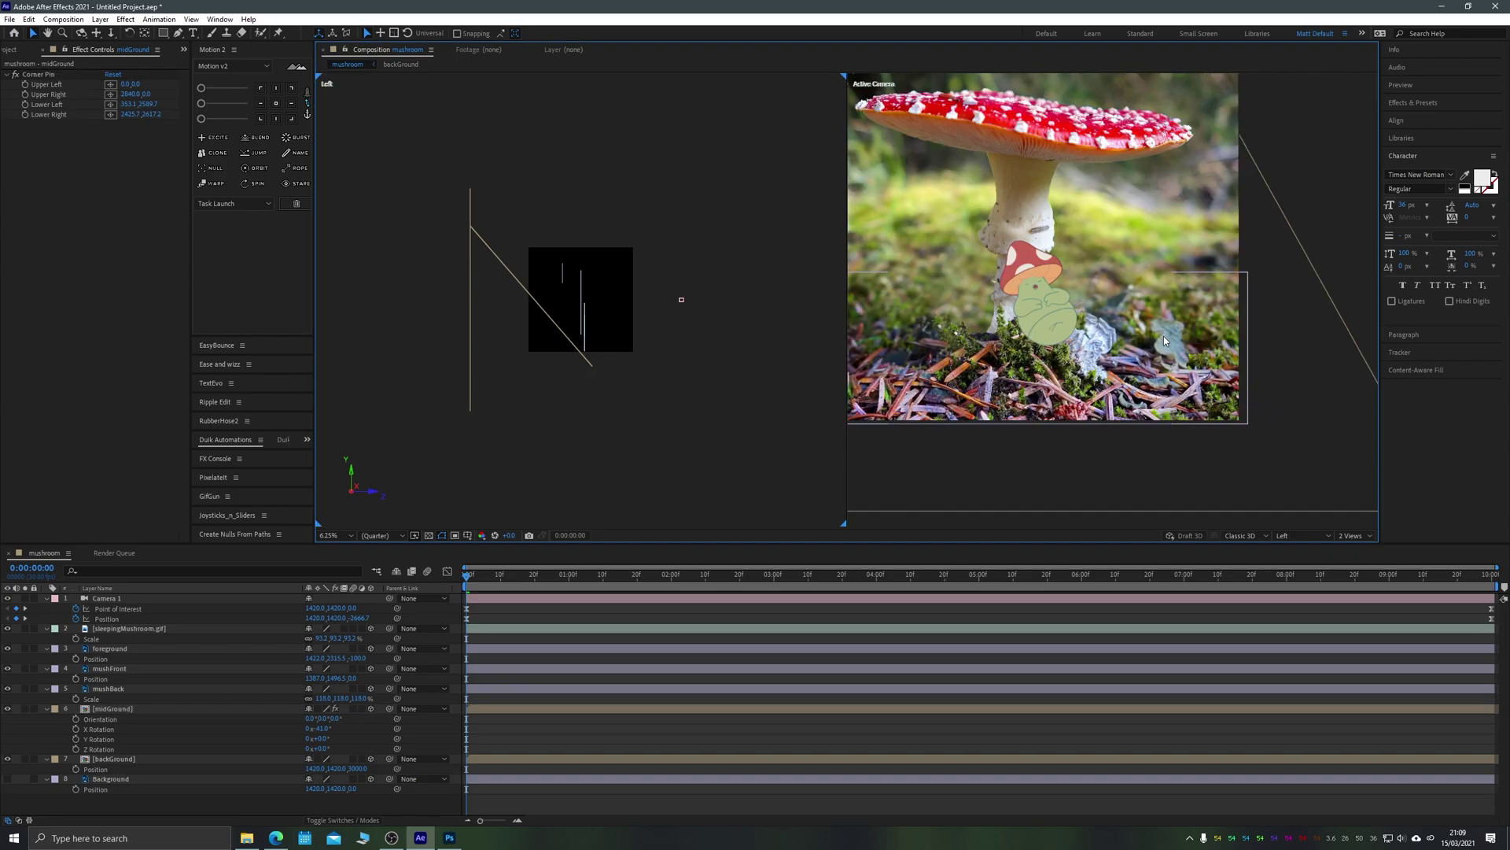
left_click_drag(999, 290, 1062, 365)
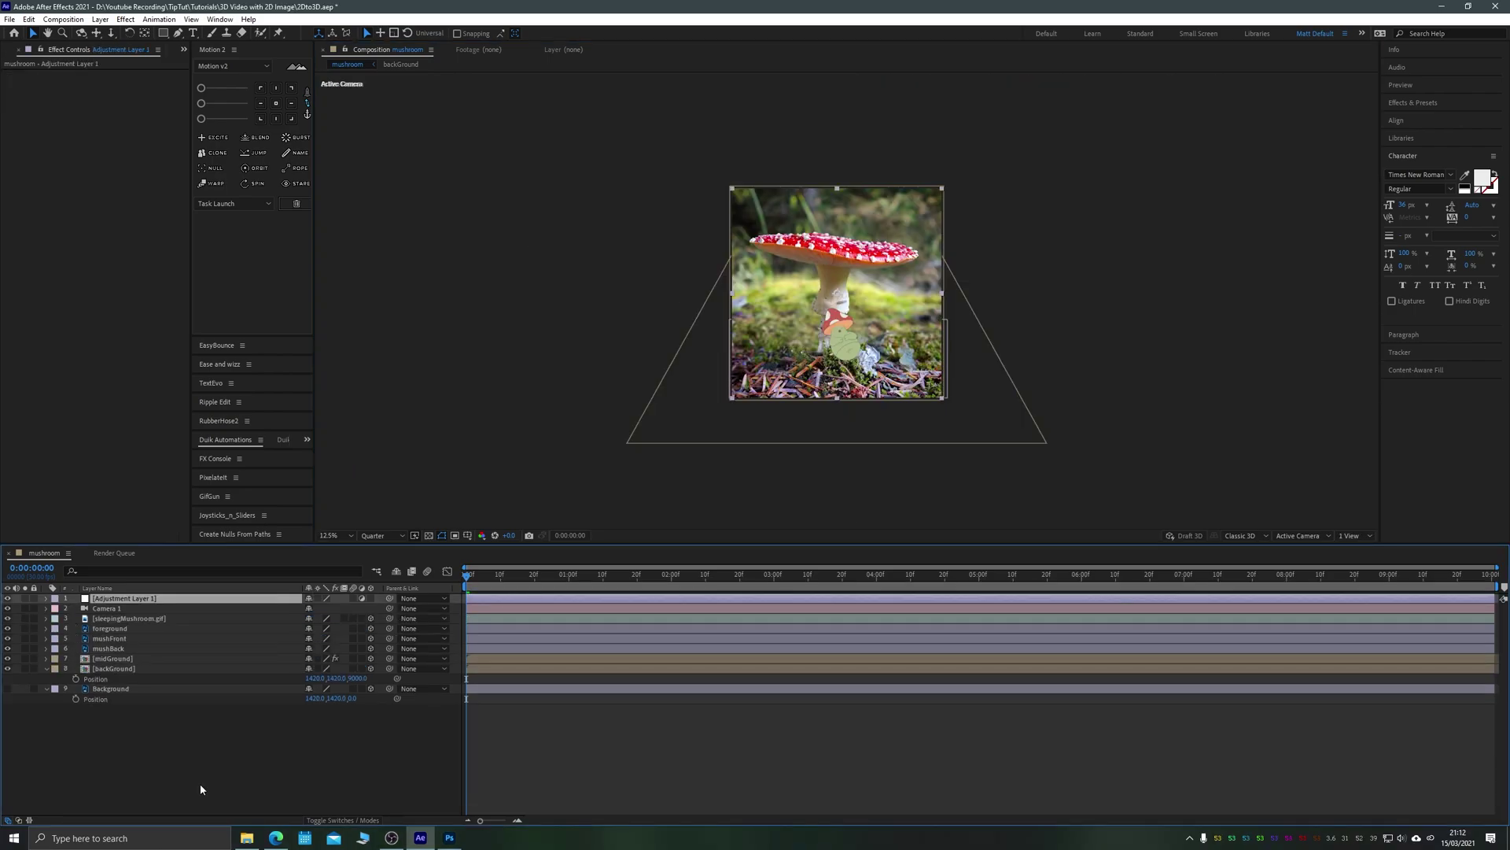
Apply the Color Balance effect to Adjustment Layer 1 and lower its Midtone Green Balance.
key("ctrl+space")
type("lor")
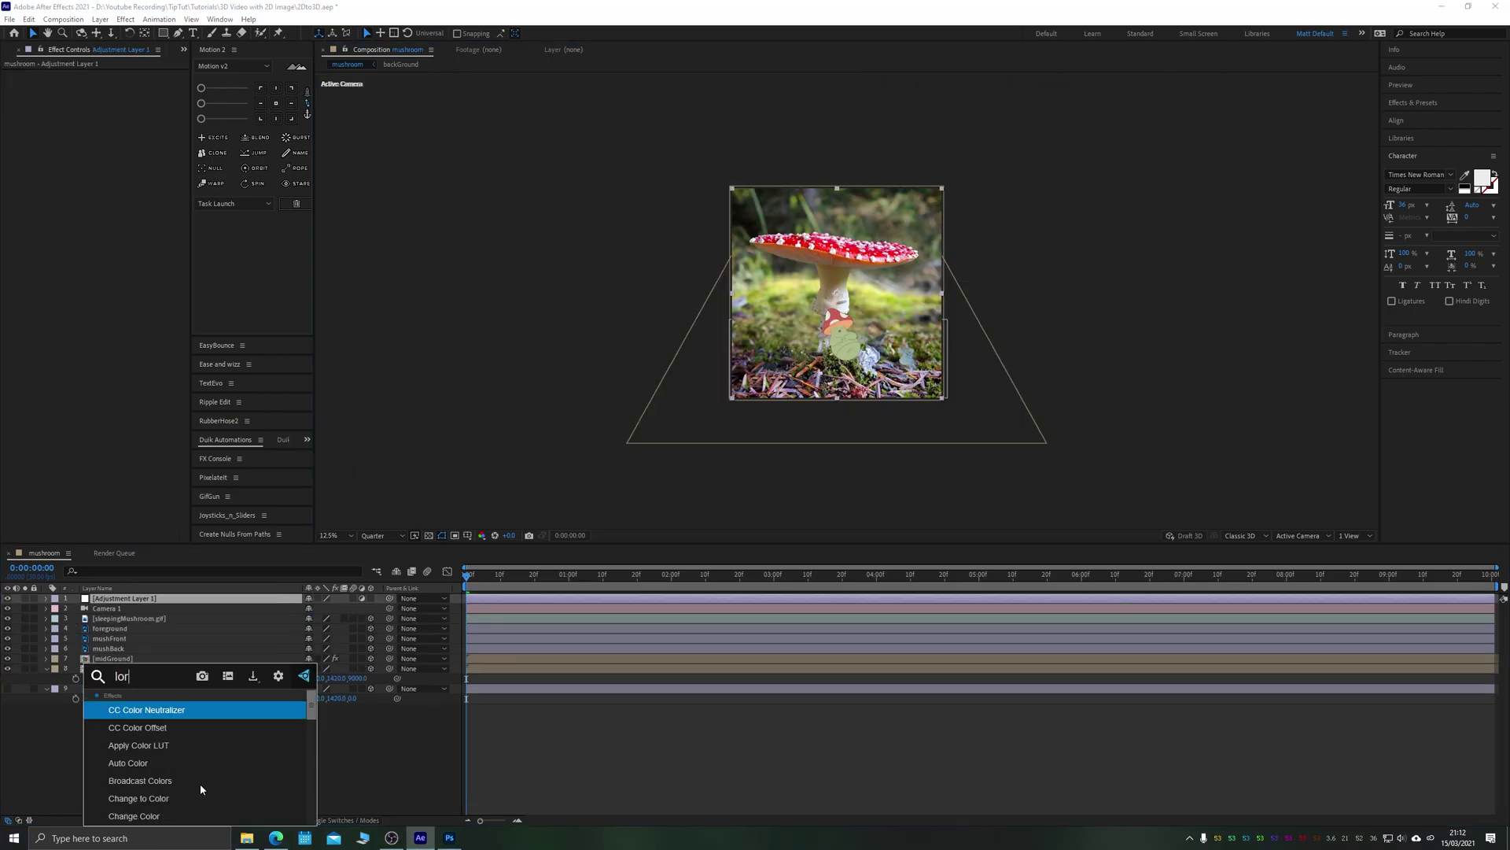
key("BackSpace")
key("BackSpace")
key("BackSpace")
type("color")
key("Down")
key("Down")
key("Down")
key("Down")
key("Down")
key("Down")
key("Down")
key("Down")
key("Down")
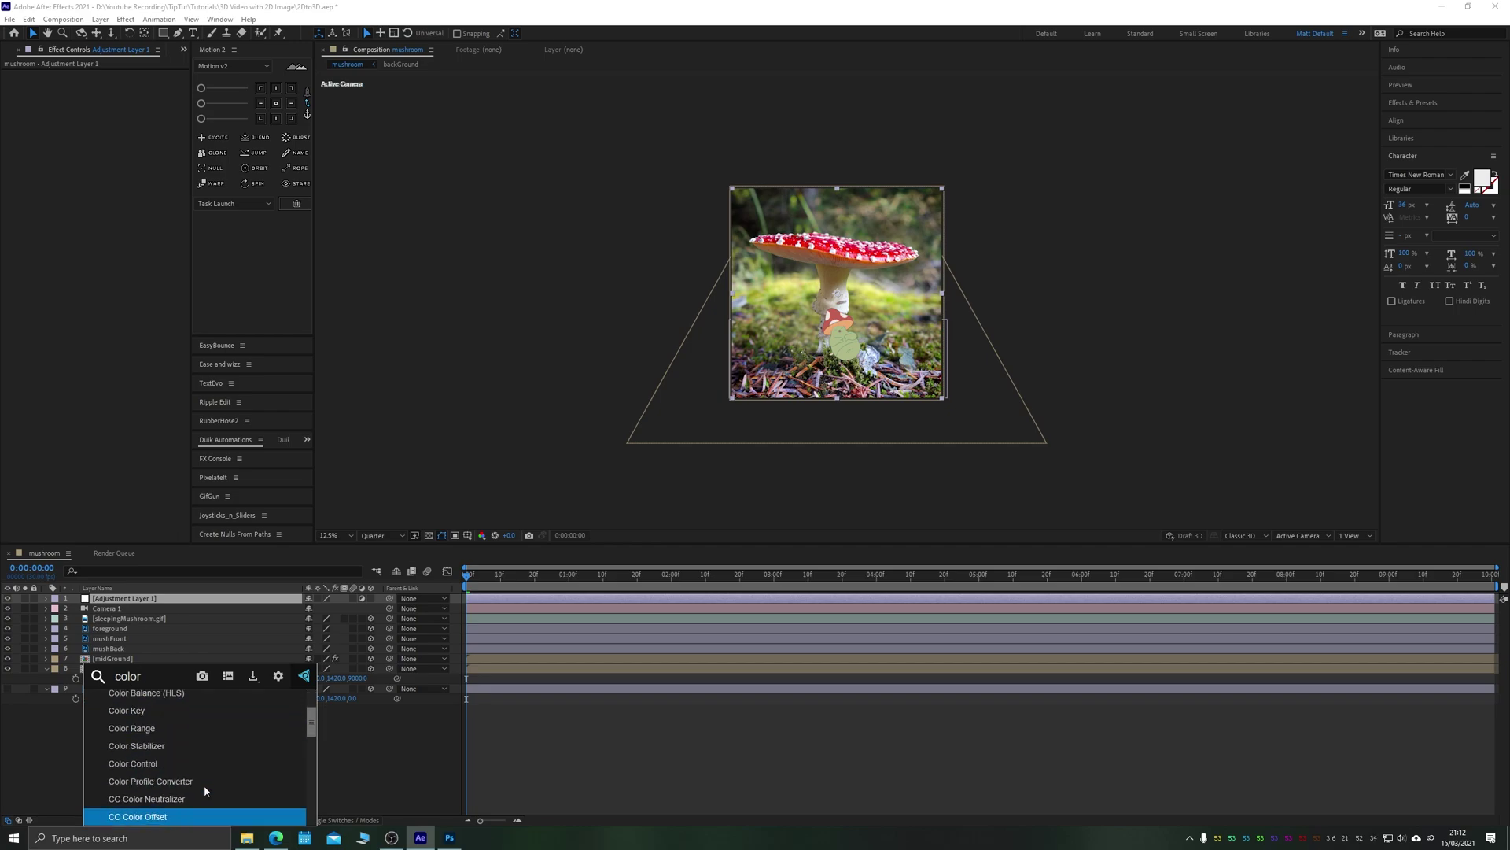
type("baa")
key("BackSpace")
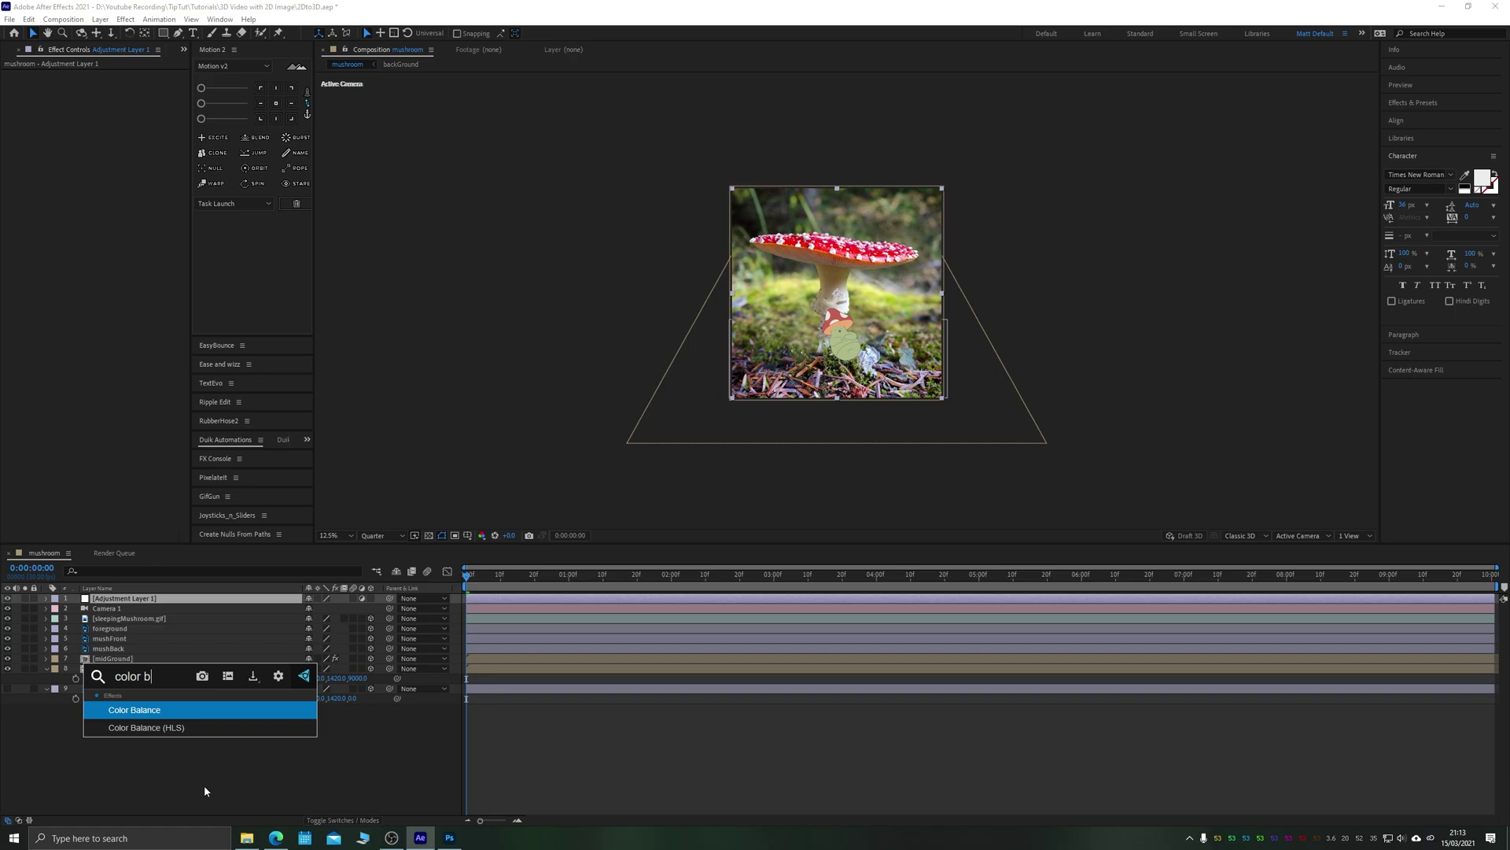
key("Return")
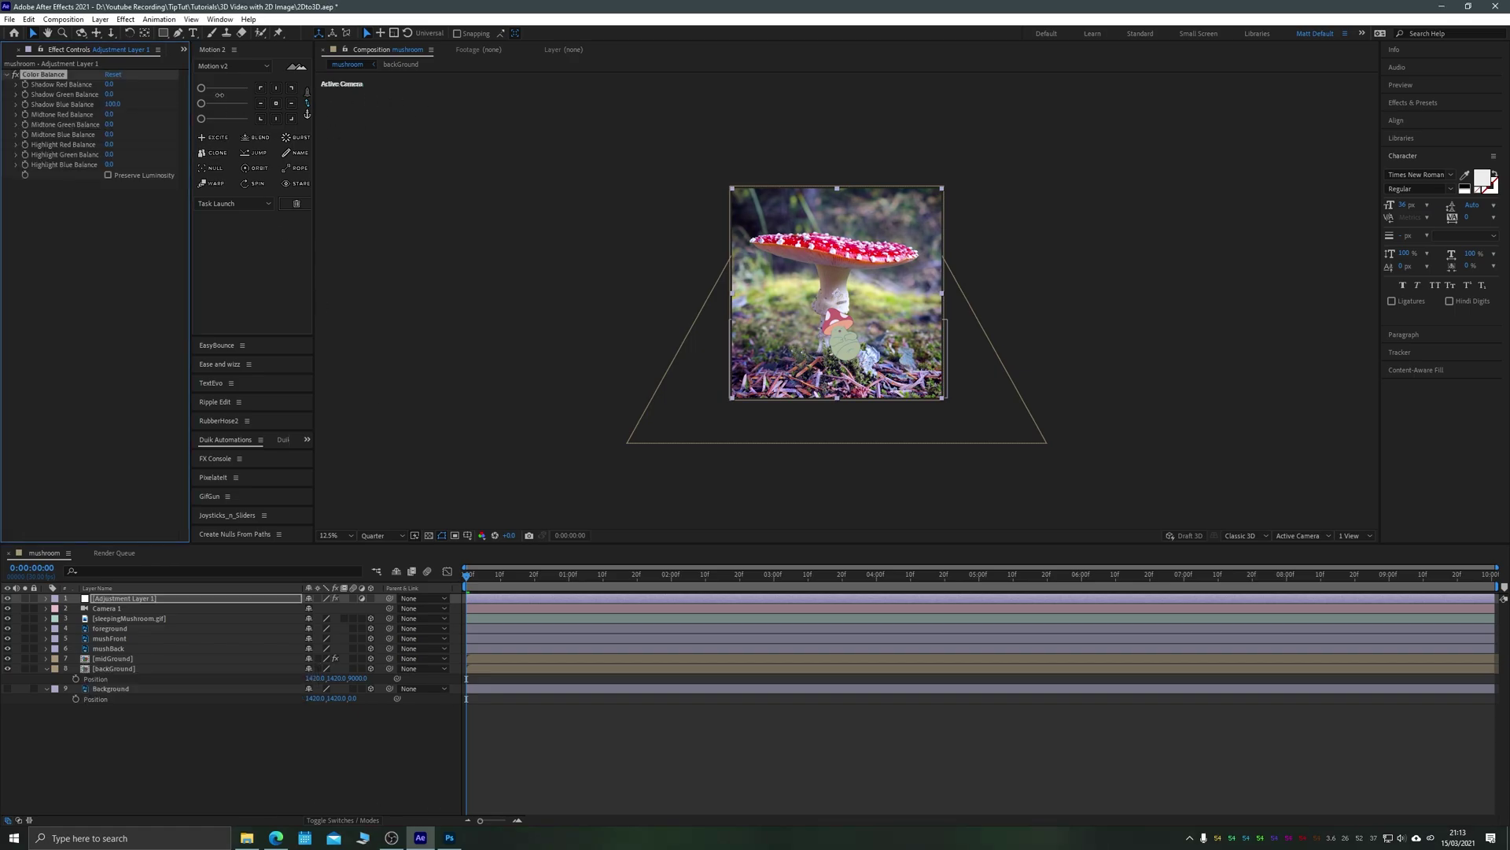
left_click_drag(110, 125, 96, 136)
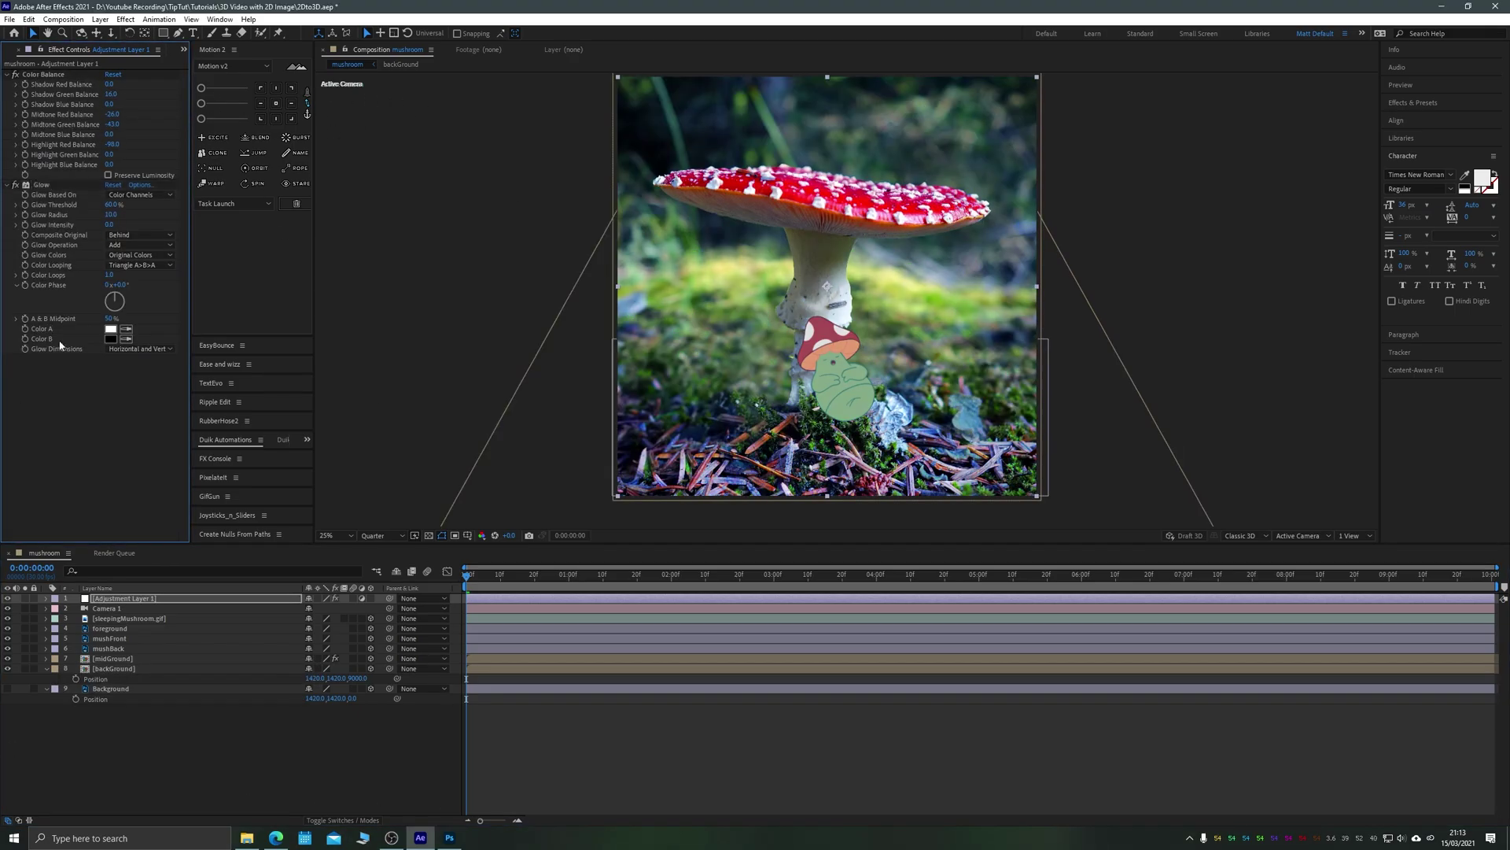
Create a full-frame blue solid and slide it sideways to uncover most of the mushroom cap.
key("ctrl+y")
key("Return")
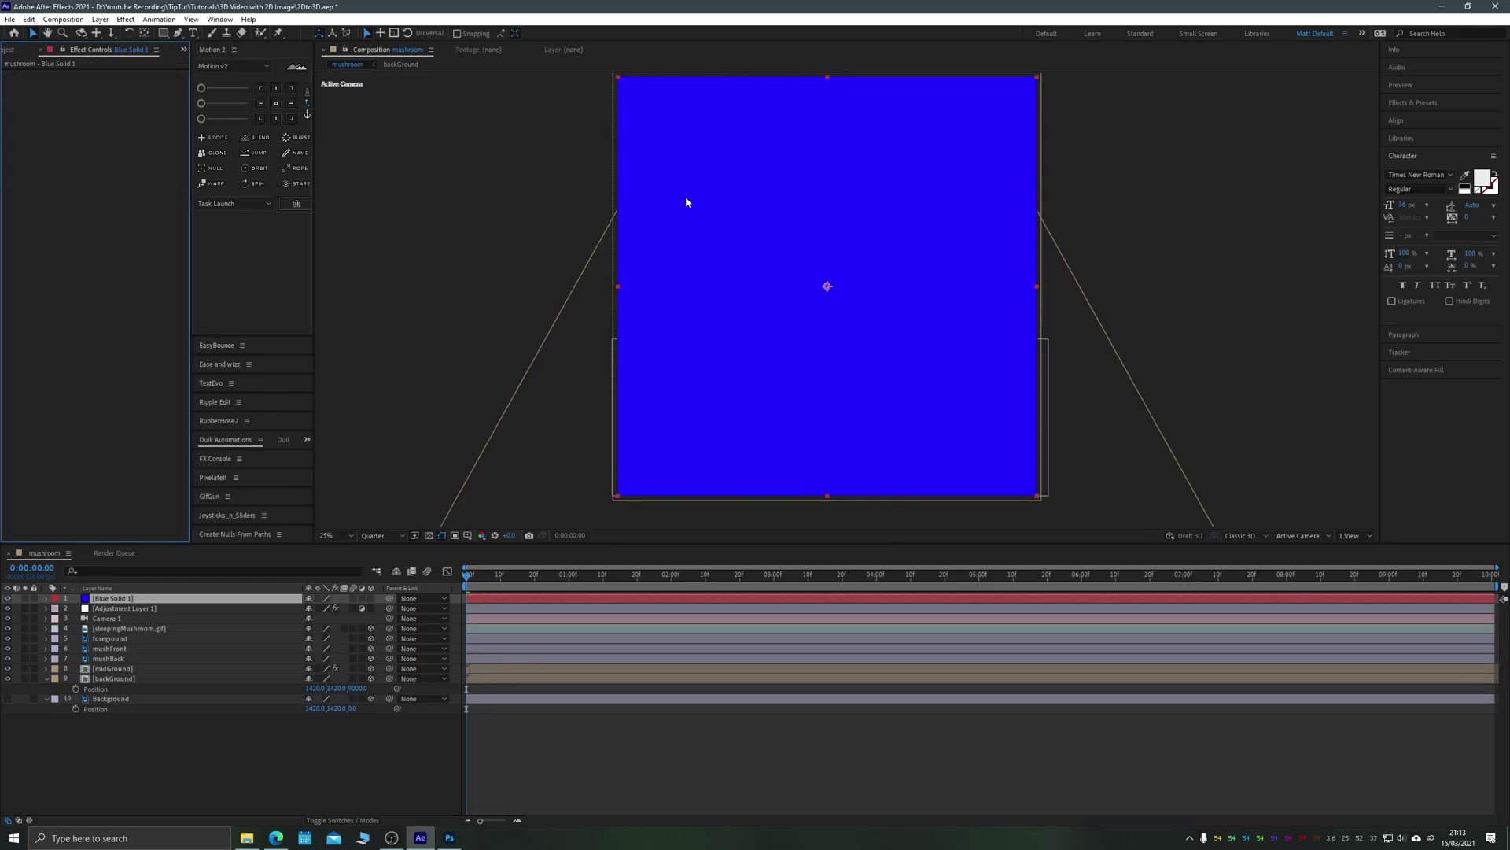
left_click_drag(686, 196, 999, 194)
Apply Gradient Ramp to the blue solid and sample its start and end colors from reds on the mushroom cap.
key("ctrl+space")
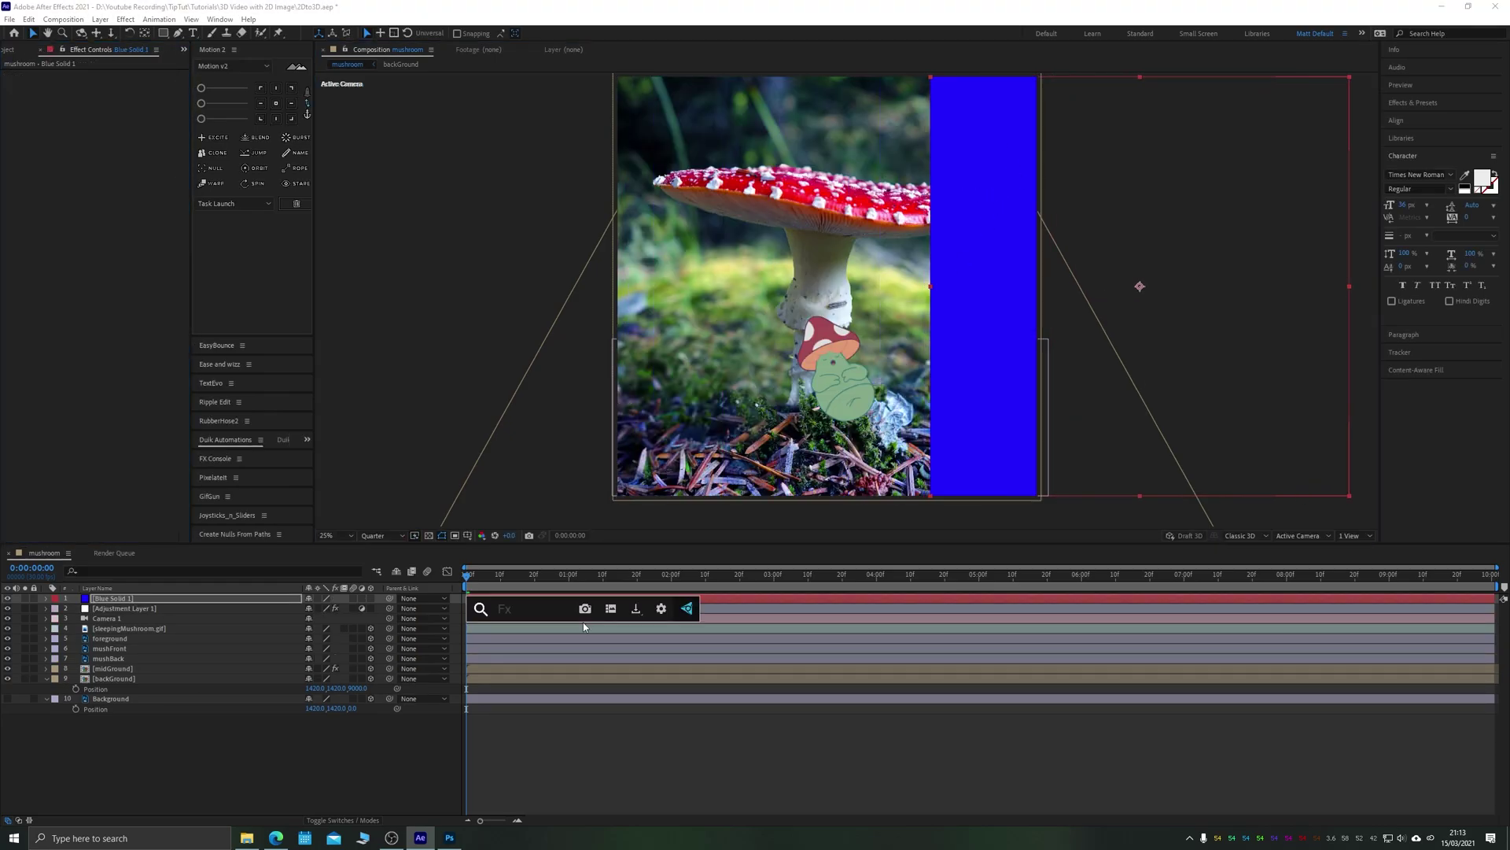
type("gradient")
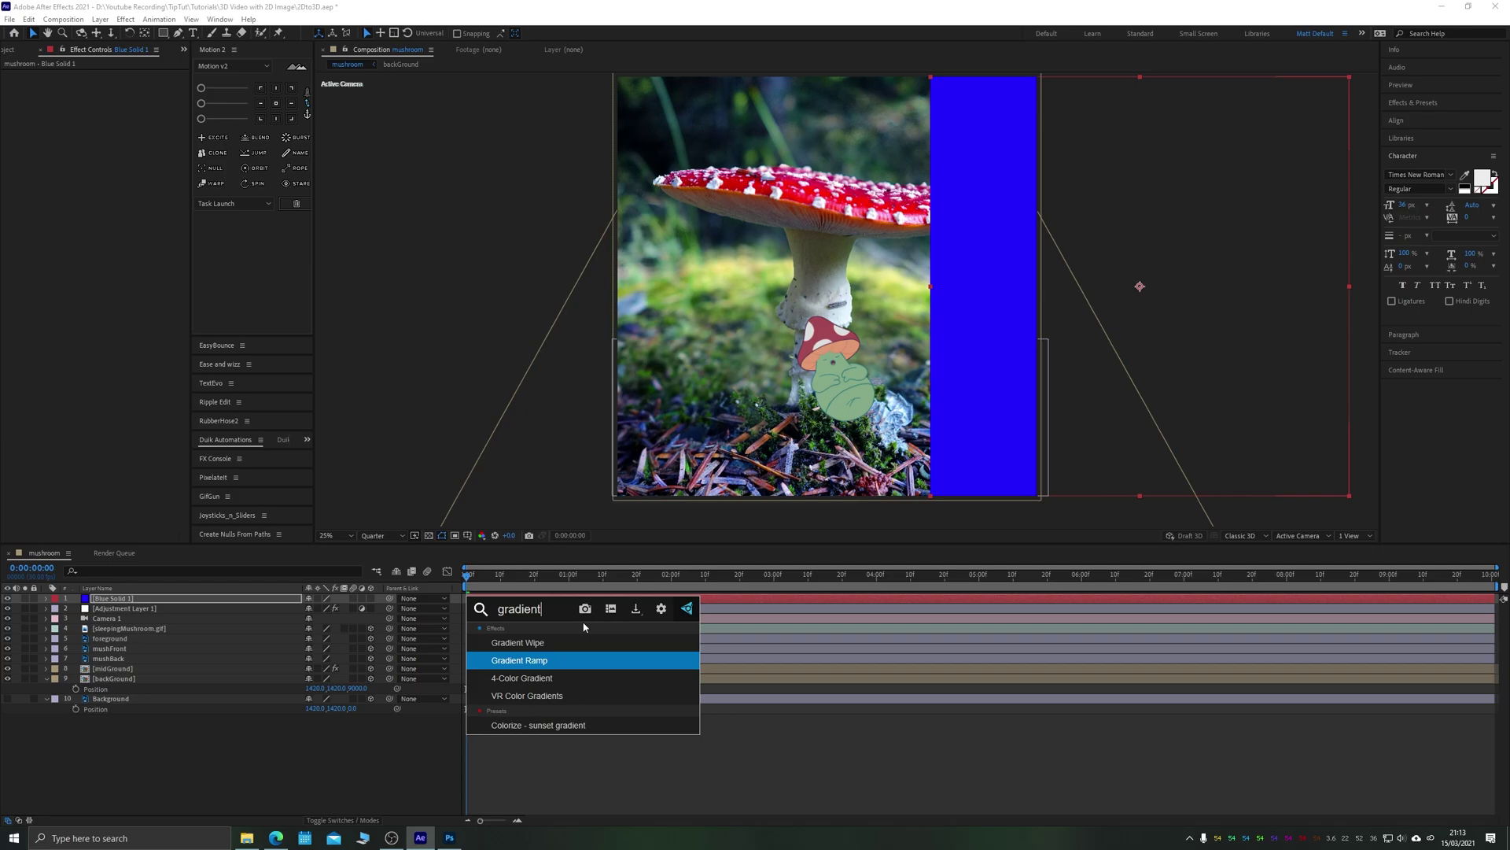
left_click(520, 660)
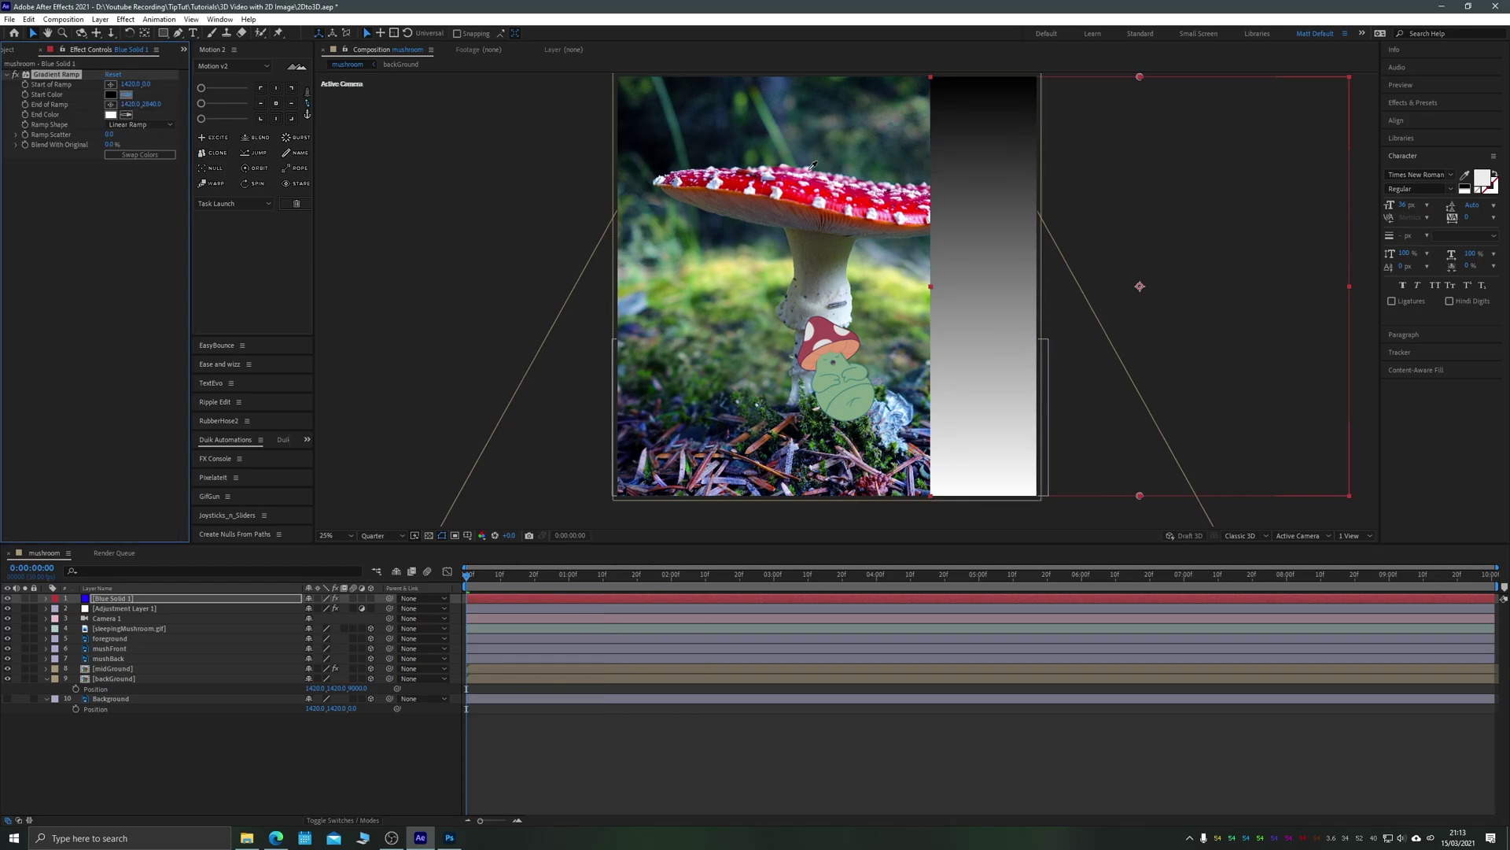
left_click(747, 179)
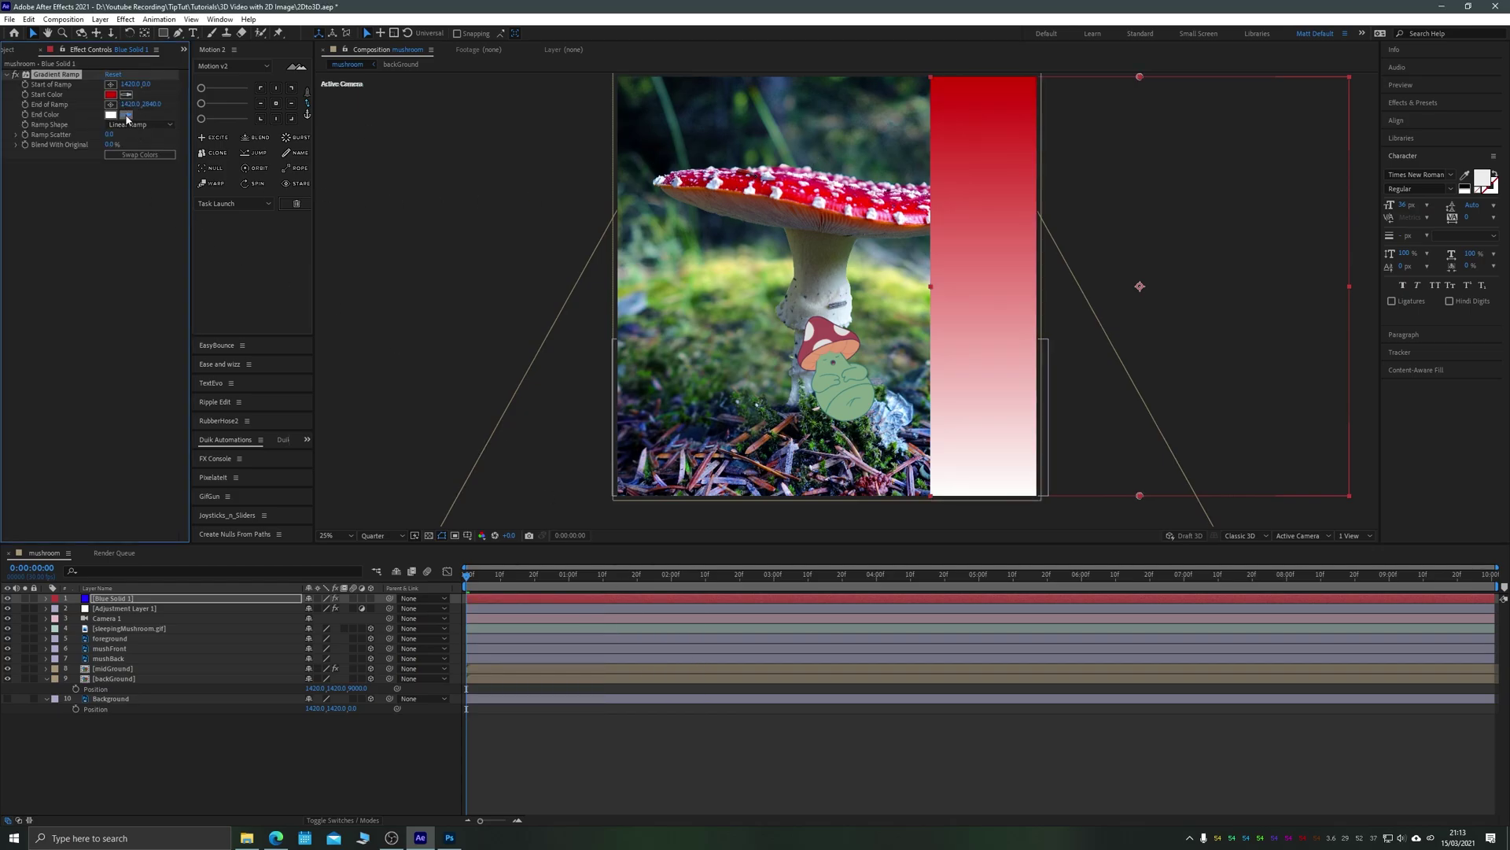
left_click(813, 194)
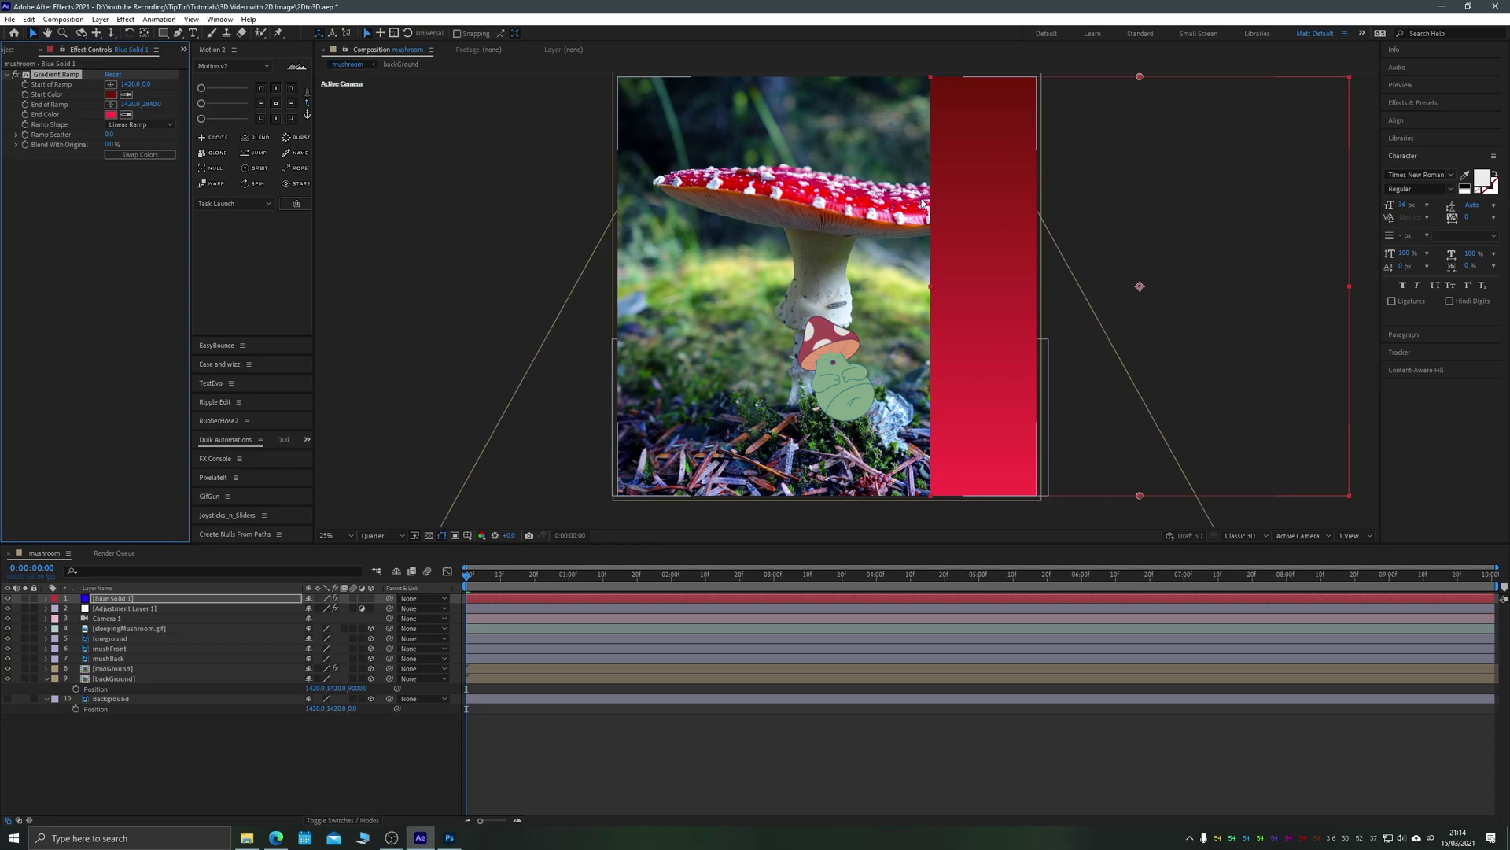
Center the gradient solid in the composition so it covers the whole frame.
left_click(543, 186)
left_click(985, 176)
left_click(1408, 123)
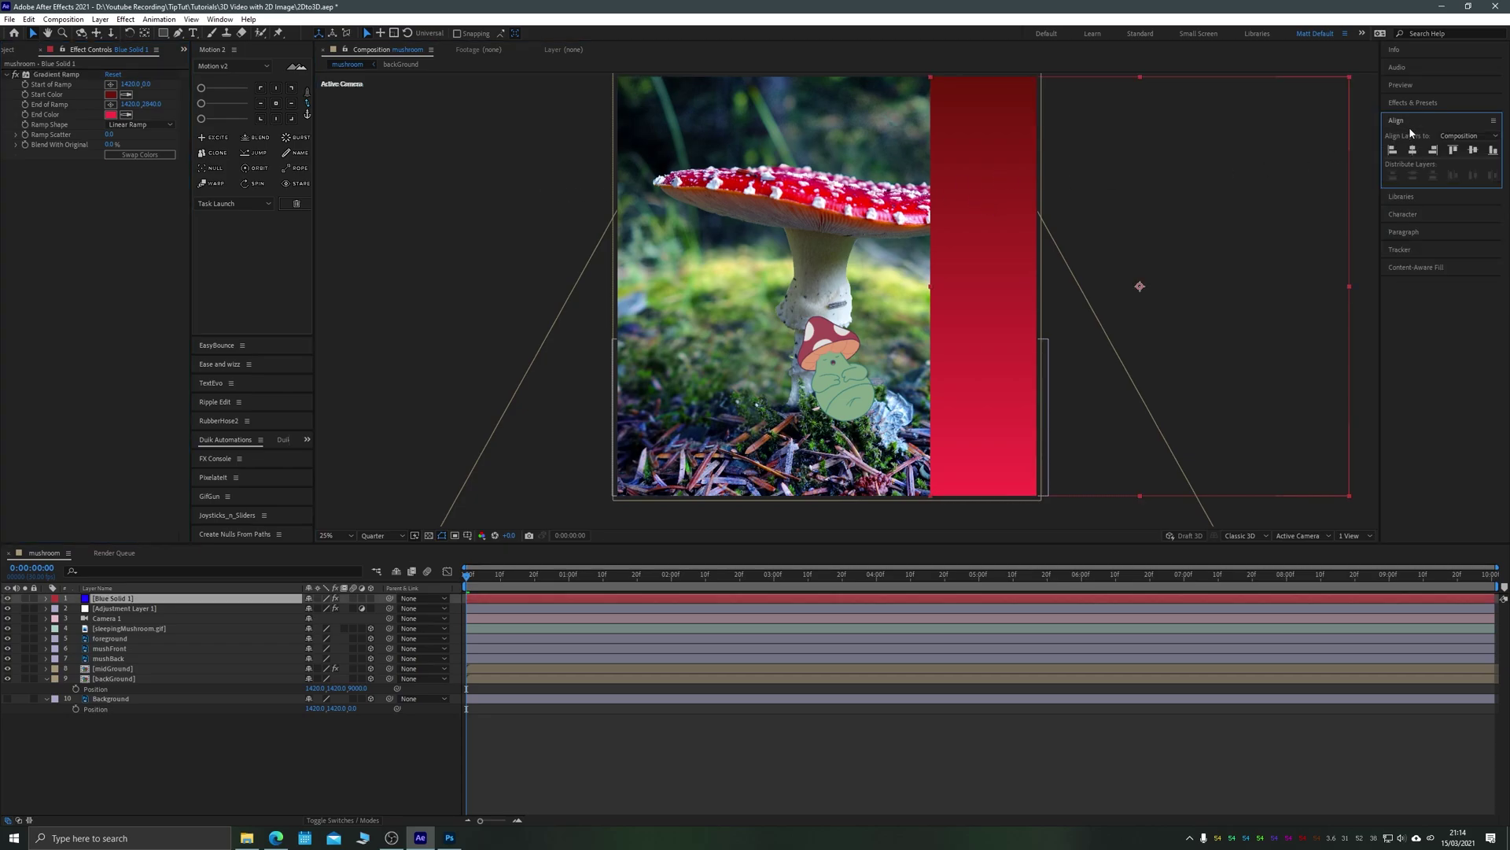
Set the red gradient solid's blending mode to Soft Light.
left_click(326, 821)
left_click(326, 821)
left_click(322, 599)
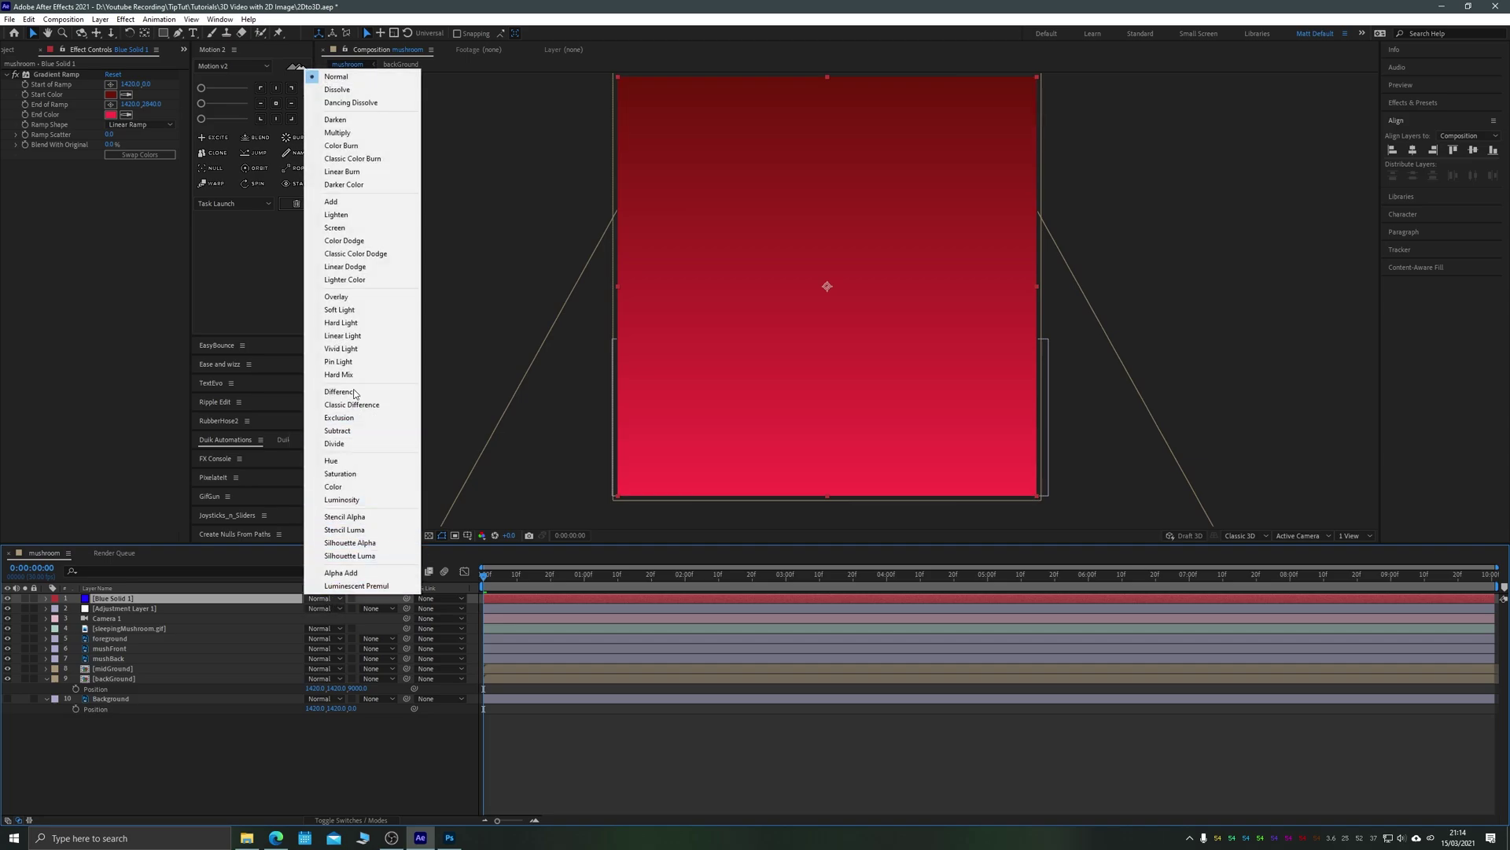
left_click(340, 309)
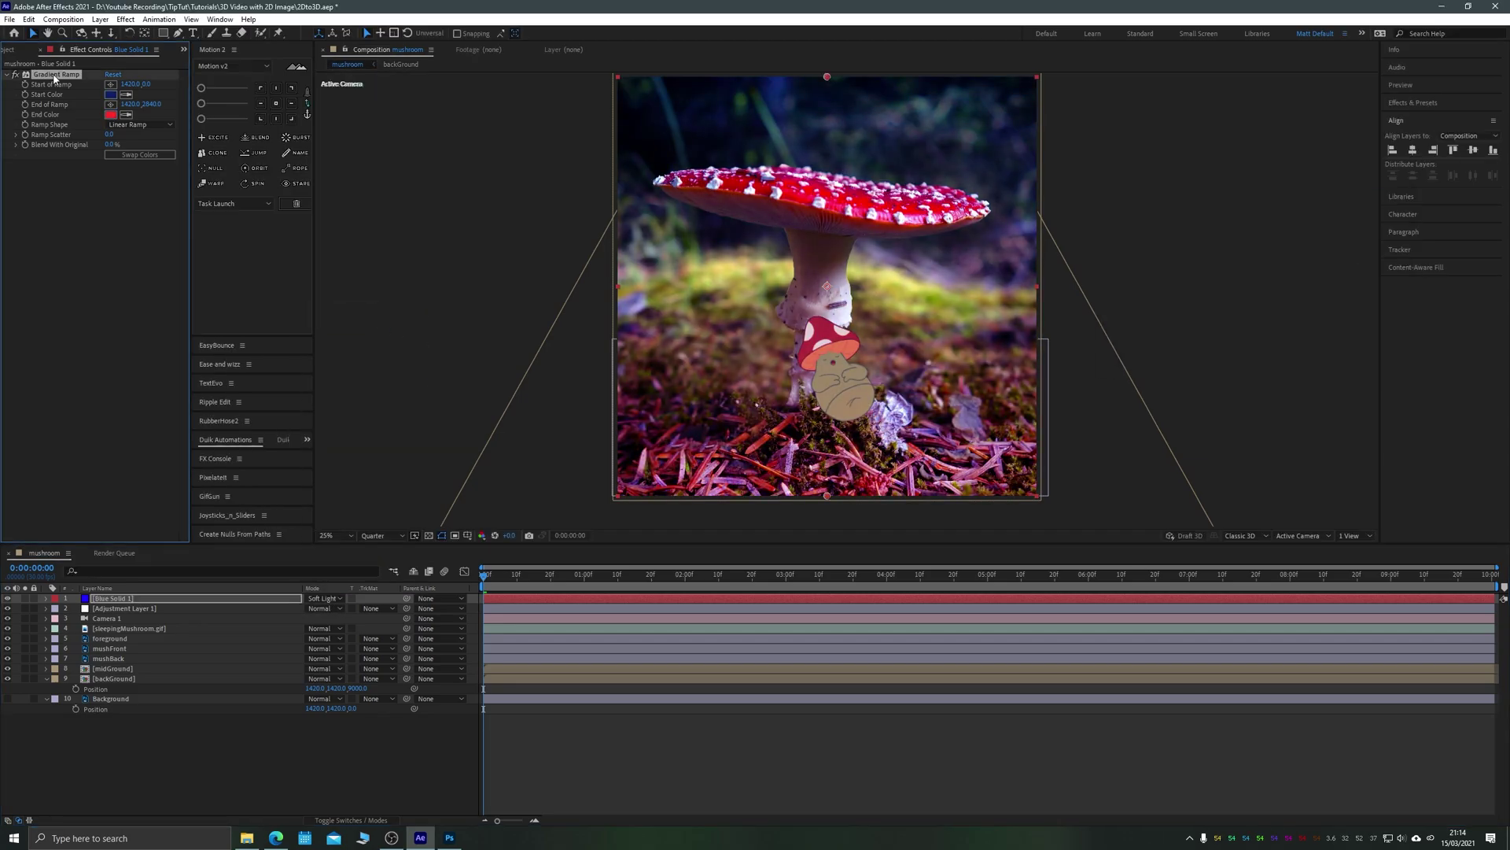
Bring Adjustment Layer 1 above the gradient solid and reduce its Deep Glow radius to 100 along with the exposure.
key("ctrl+]")
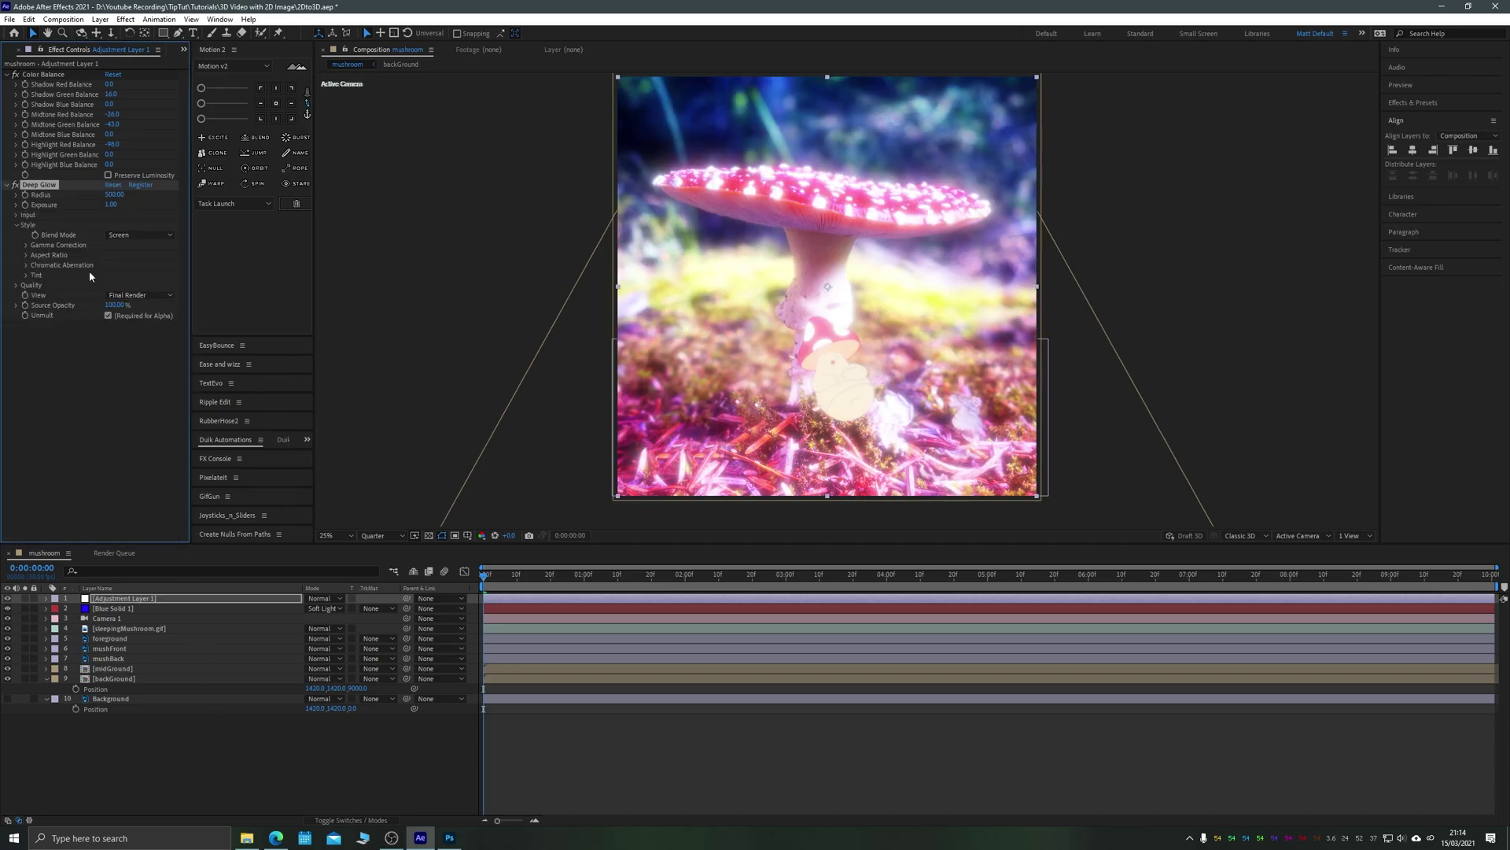
left_click(111, 194)
key("Tab")
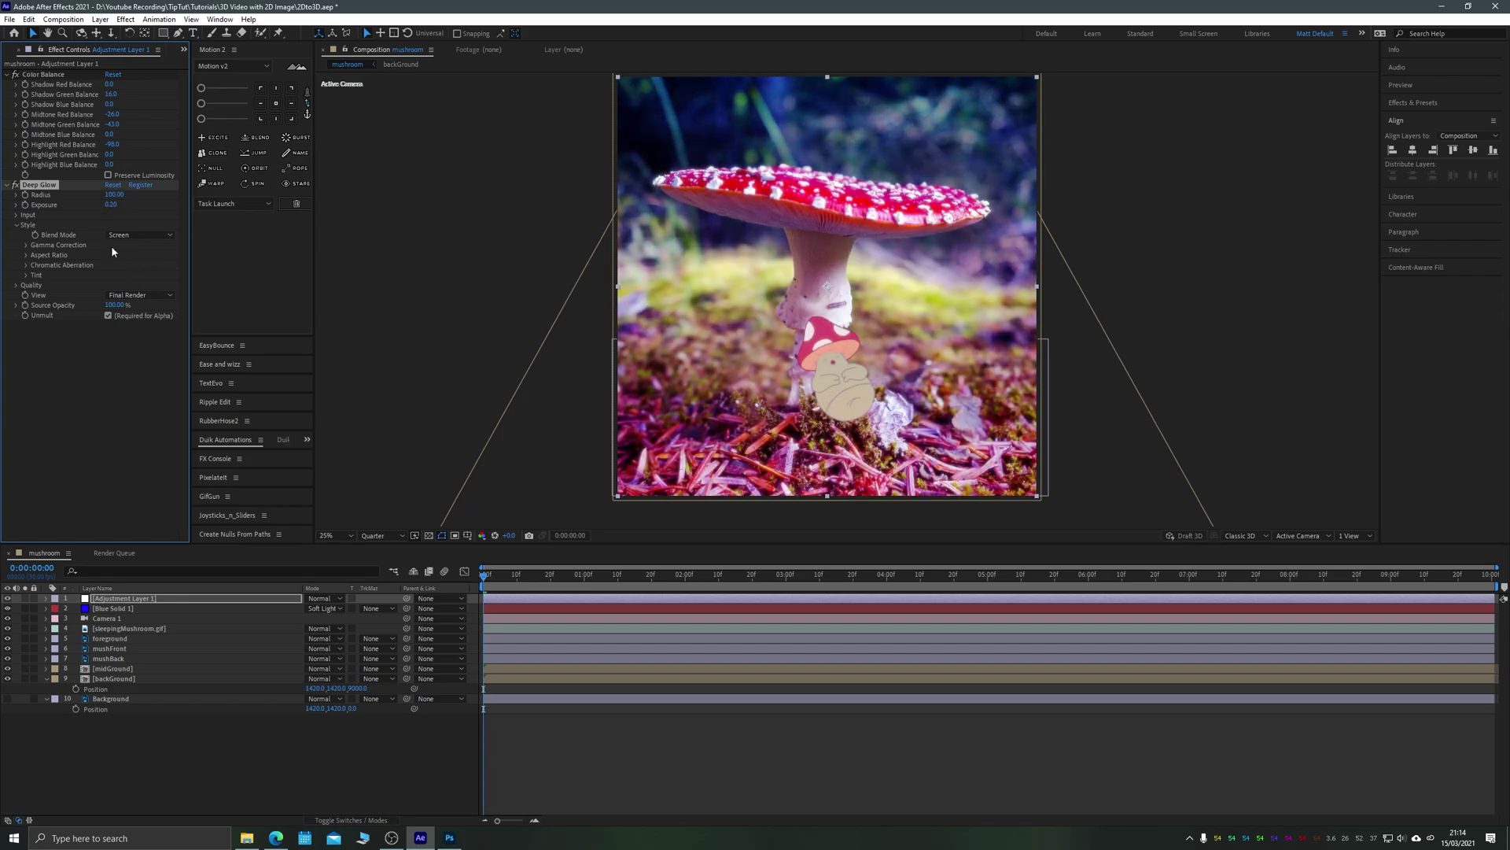
Duplicate the sleepingMushroom.gif layer and set the upper copy's blending mode to Multiply.
left_click(126, 628)
key("ctrl+d")
left_click(324, 630)
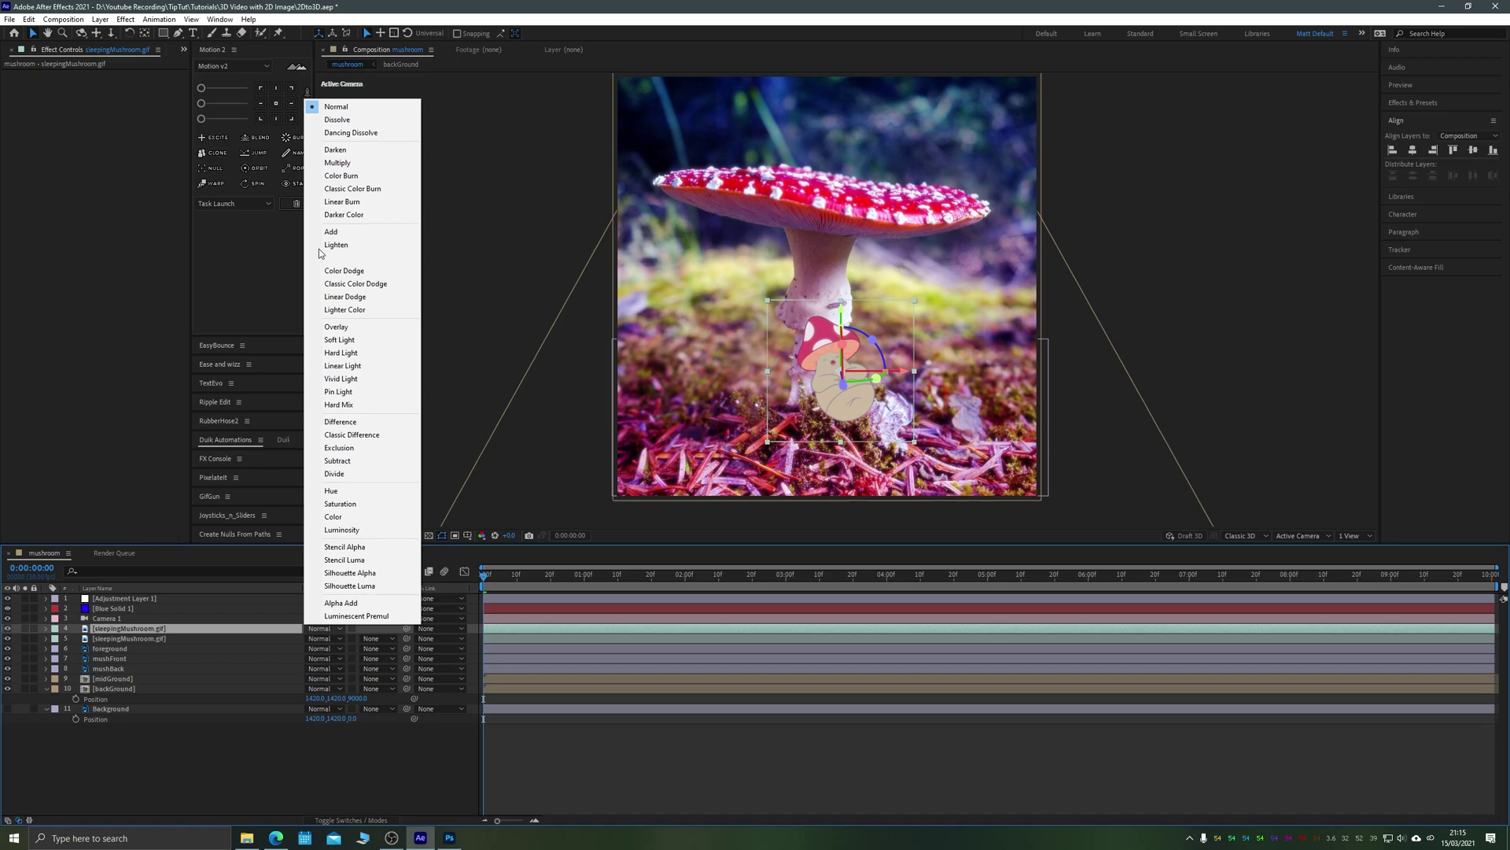
left_click(346, 162)
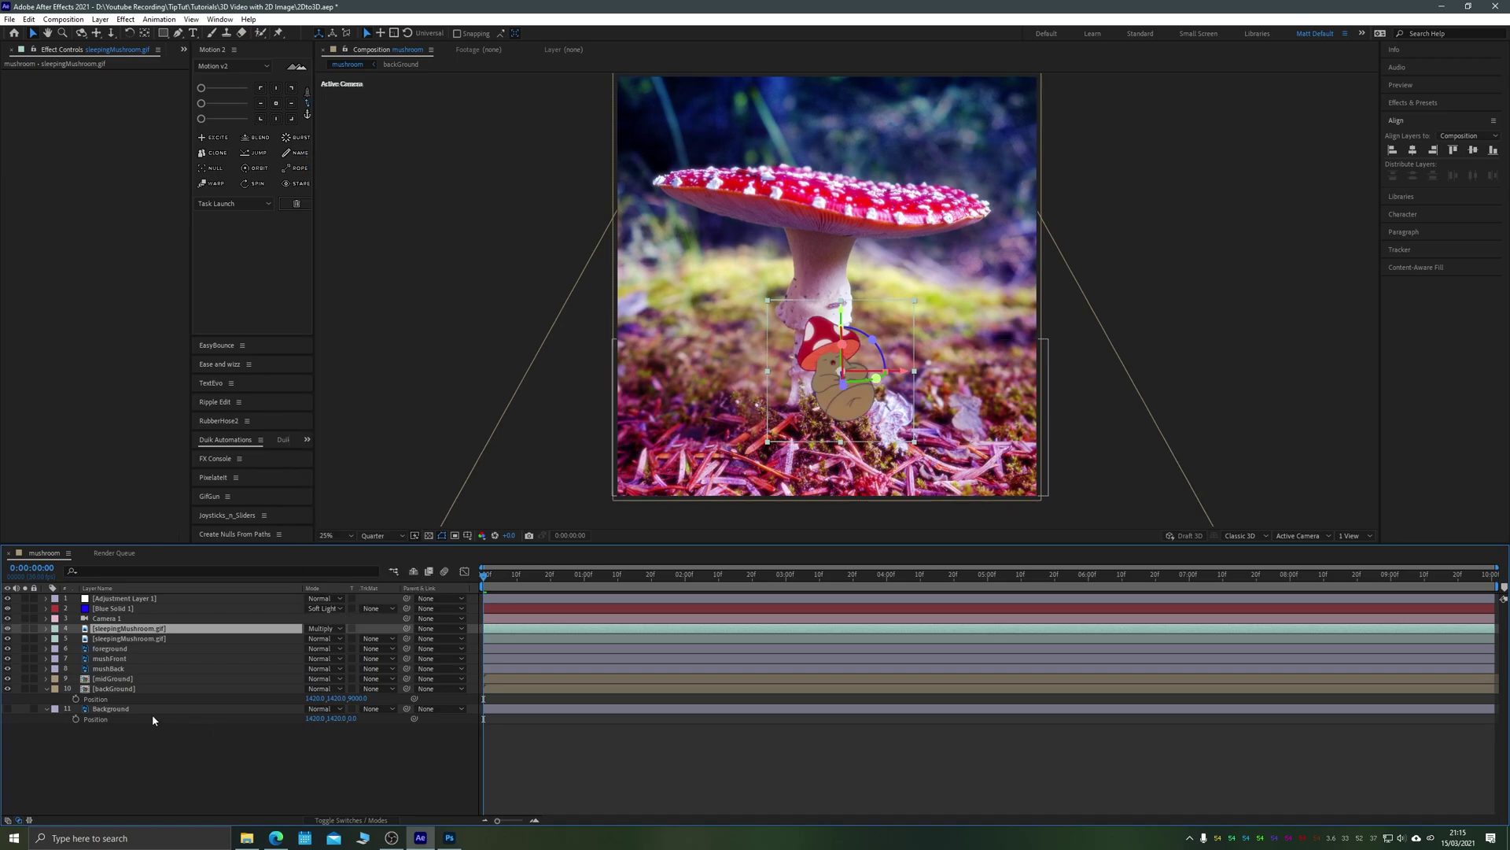
Draw a closed Pen mask on the Multiply copy, curving across the character's body and enclosing its cap and face.
left_click(178, 32)
key("period")
key("period")
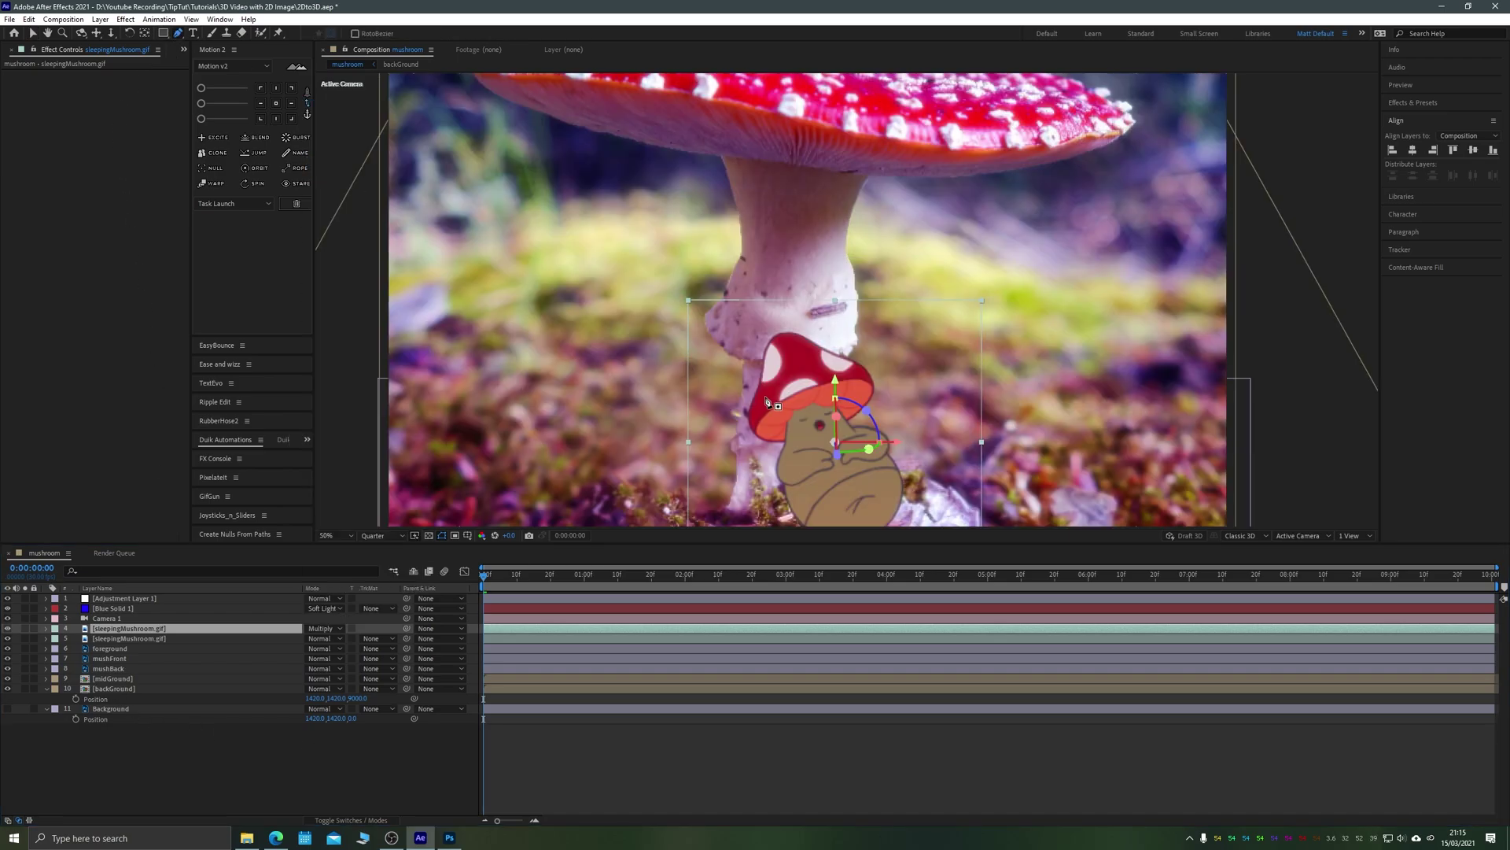
mouse_move(808, 452)
left_mouse_down()
mouse_move(780, 393)
mouse_move(788, 370)
mouse_move(741, 447)
left_mouse_up()
left_click(933, 315)
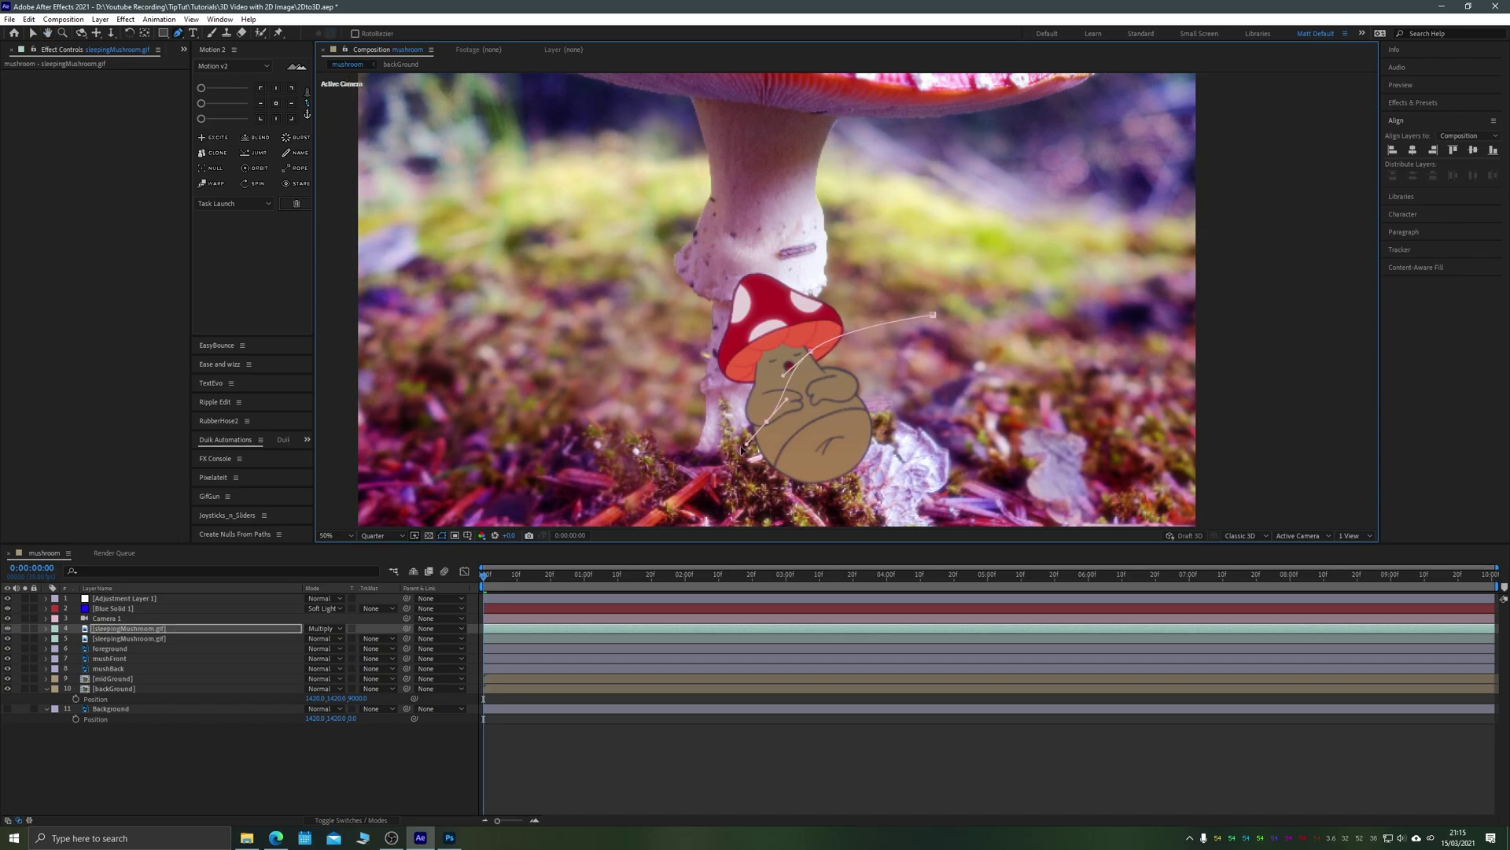
left_click(563, 431)
left_click(581, 187)
left_click(1011, 176)
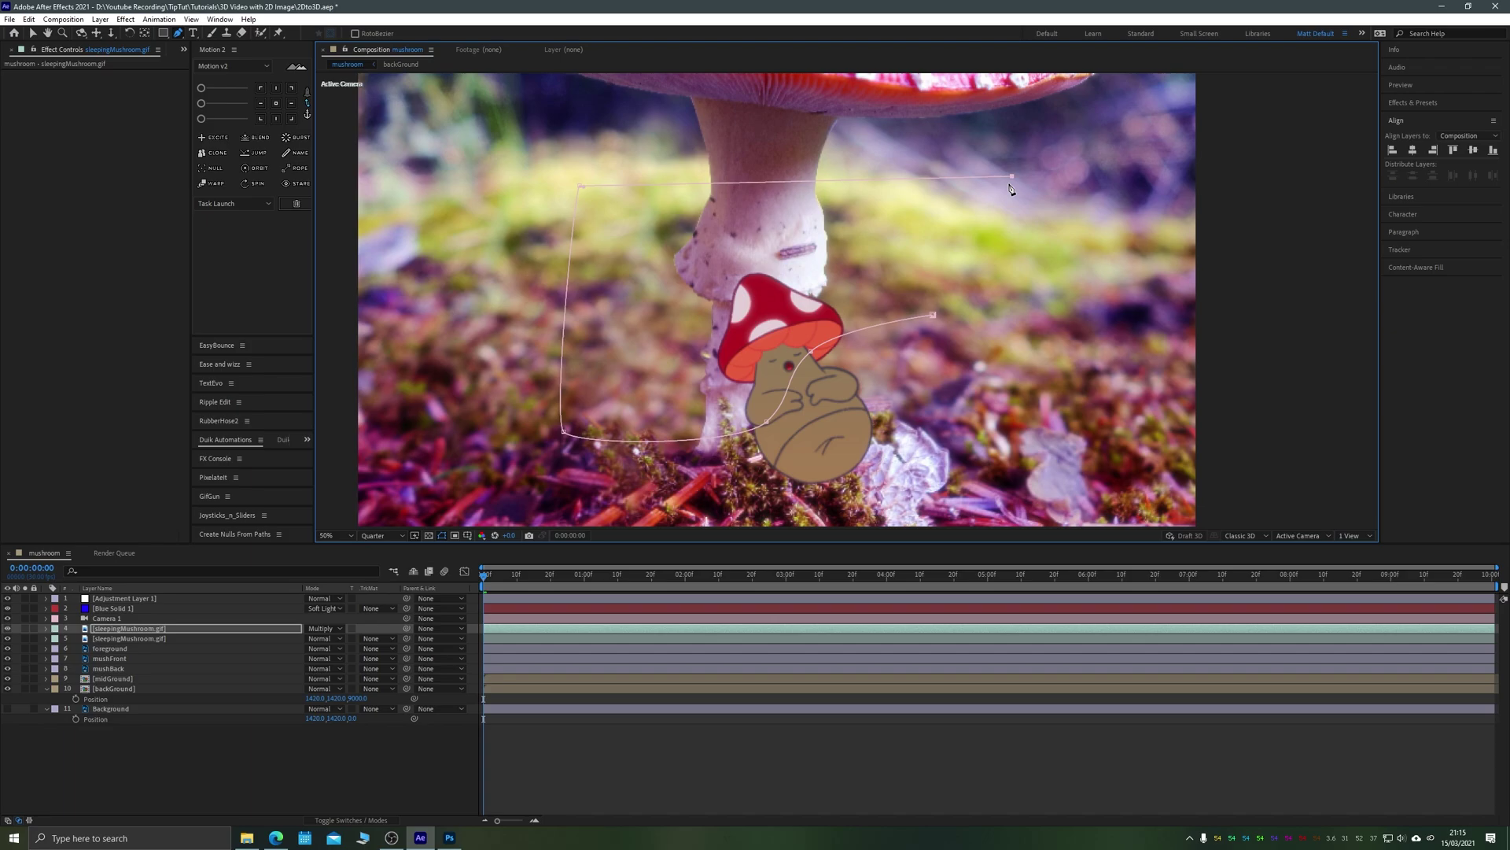
left_click(933, 316)
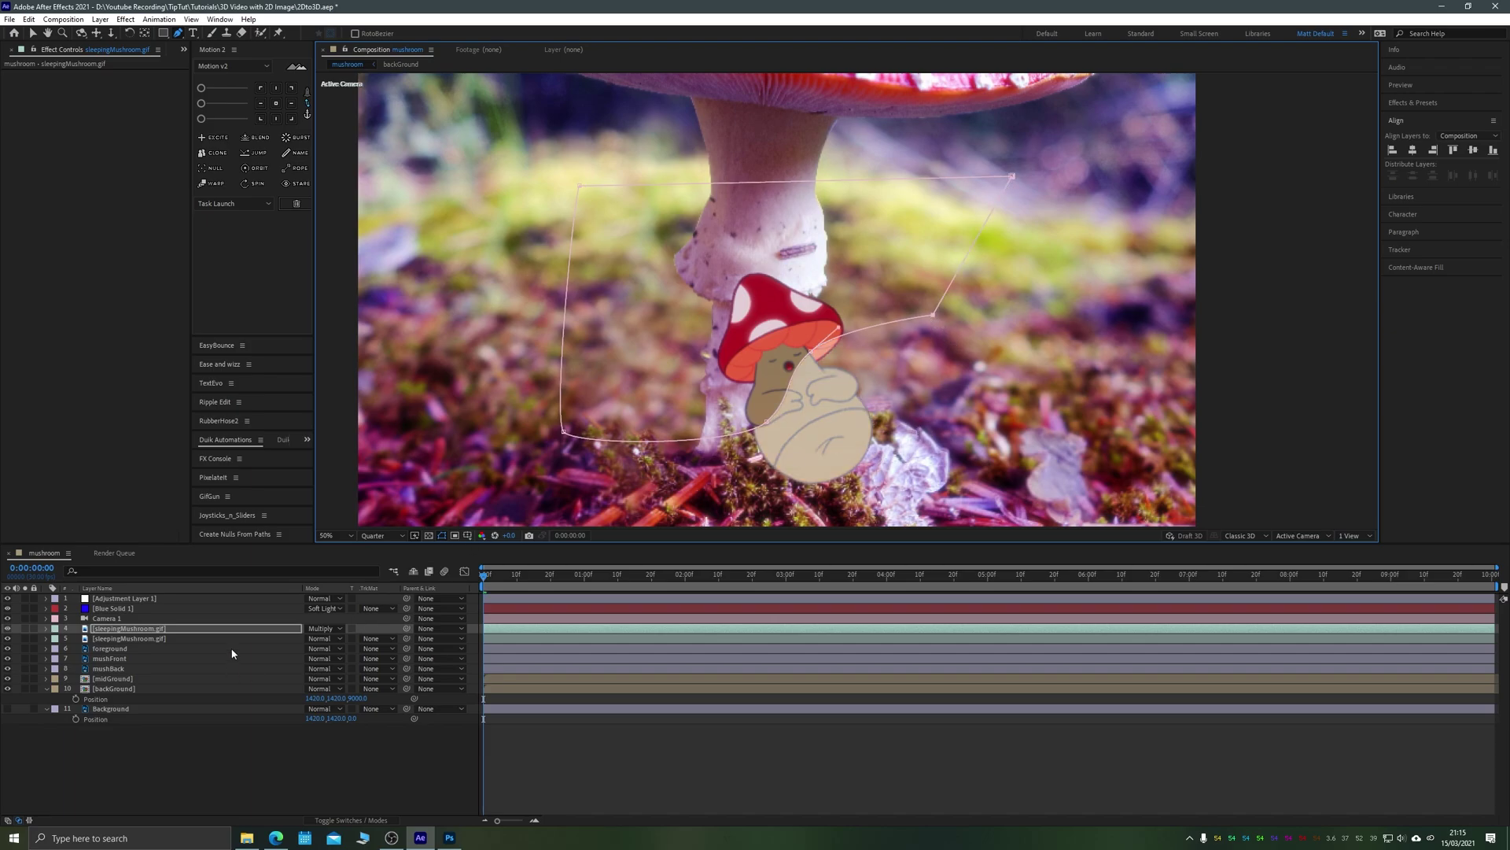
Set the mask feather on the Multiply copy to 100 pixels and deselect the layer.
key("f")
left_click_drag(321, 647, 493, 646)
left_click_drag(729, 640, 728, 640)
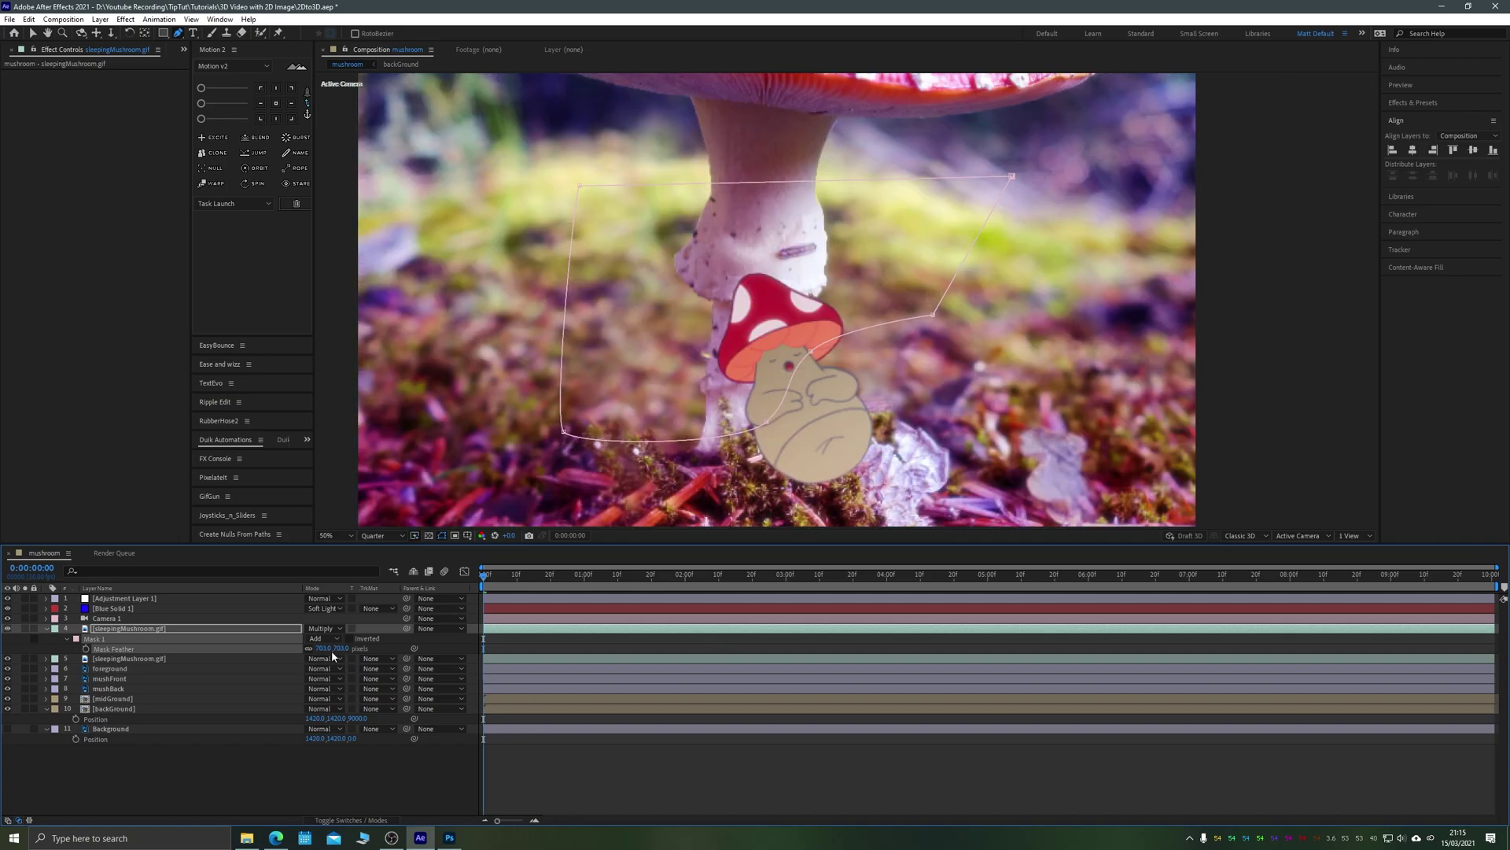
left_click(324, 648)
type("100")
key("Return")
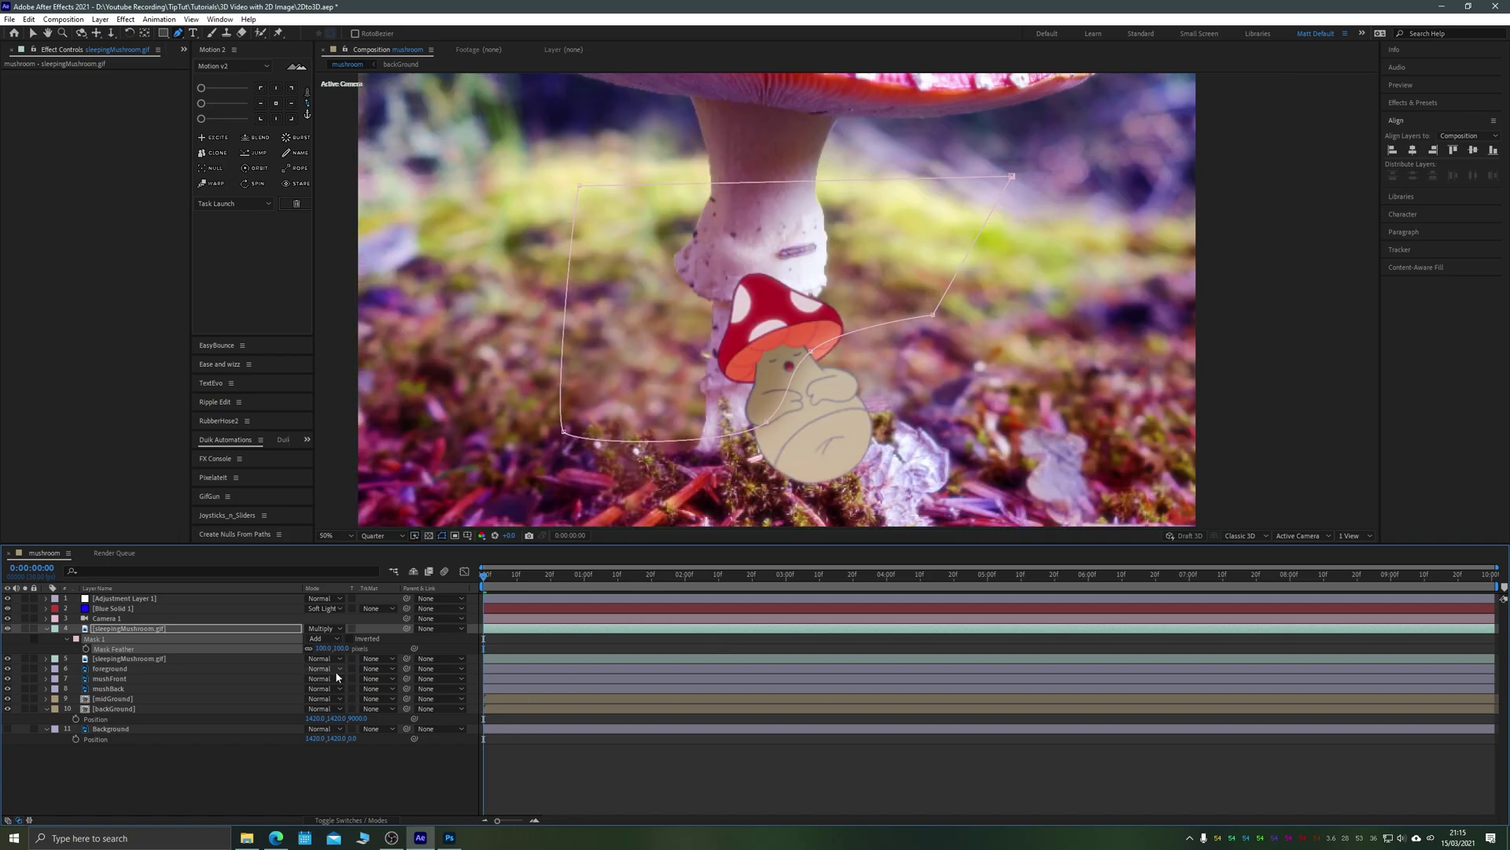
left_click(32, 33)
scroll(801, 414, "down", 2)
left_click(416, 320)
left_click(419, 320)
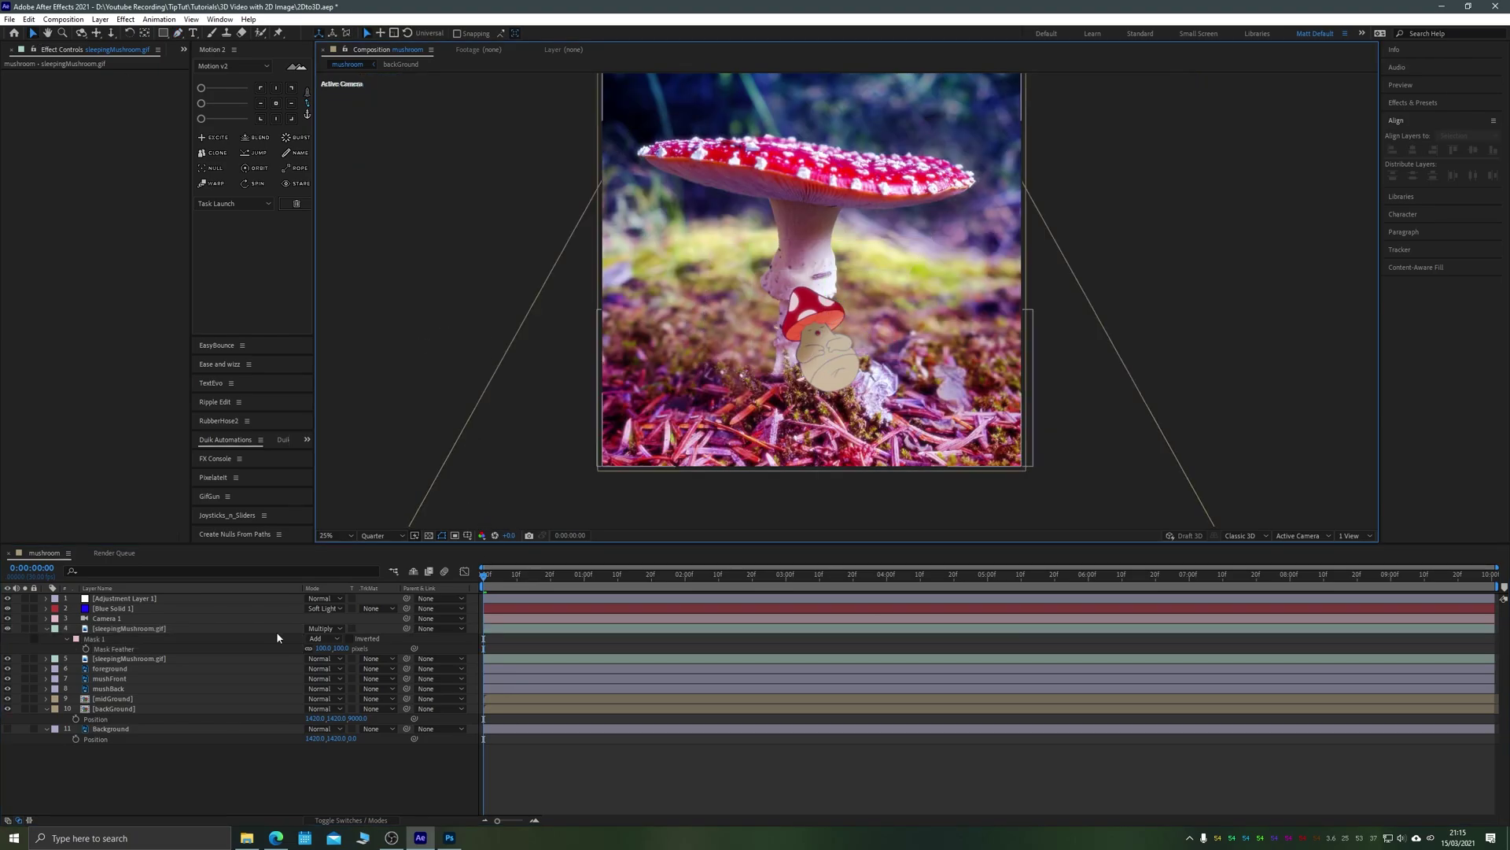
Duplicate the unmasked sleepingMushroom.gif layer and select the lower copy.
left_click(129, 658)
key("ctrl+d")
left_click(128, 669)
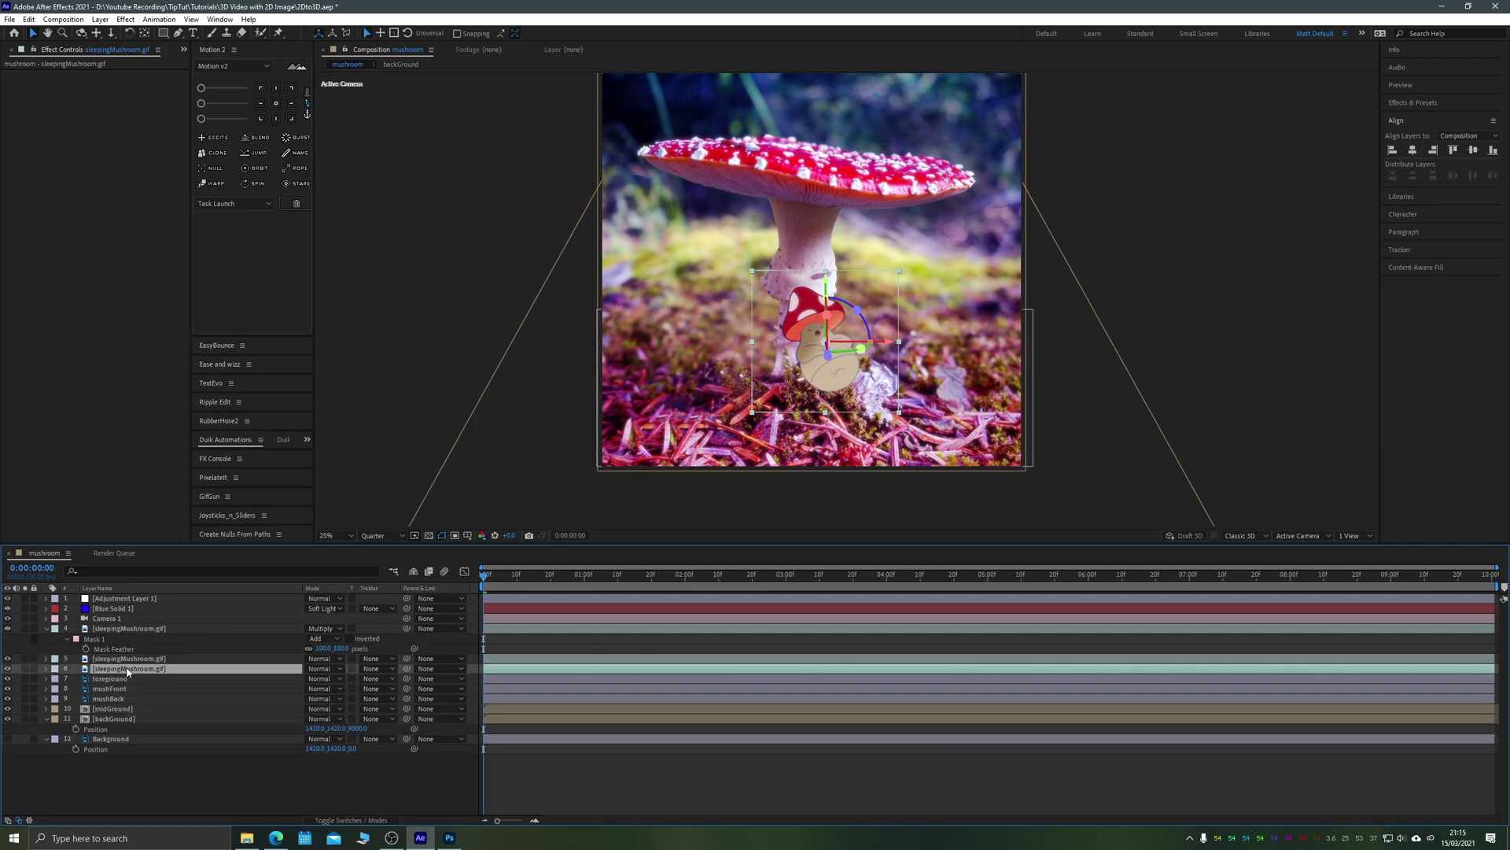
Add an Inner Shadow layer style to the upper unmasked sleepingMushroom.gif layer and expand its settings.
mouse_move(157, 476)
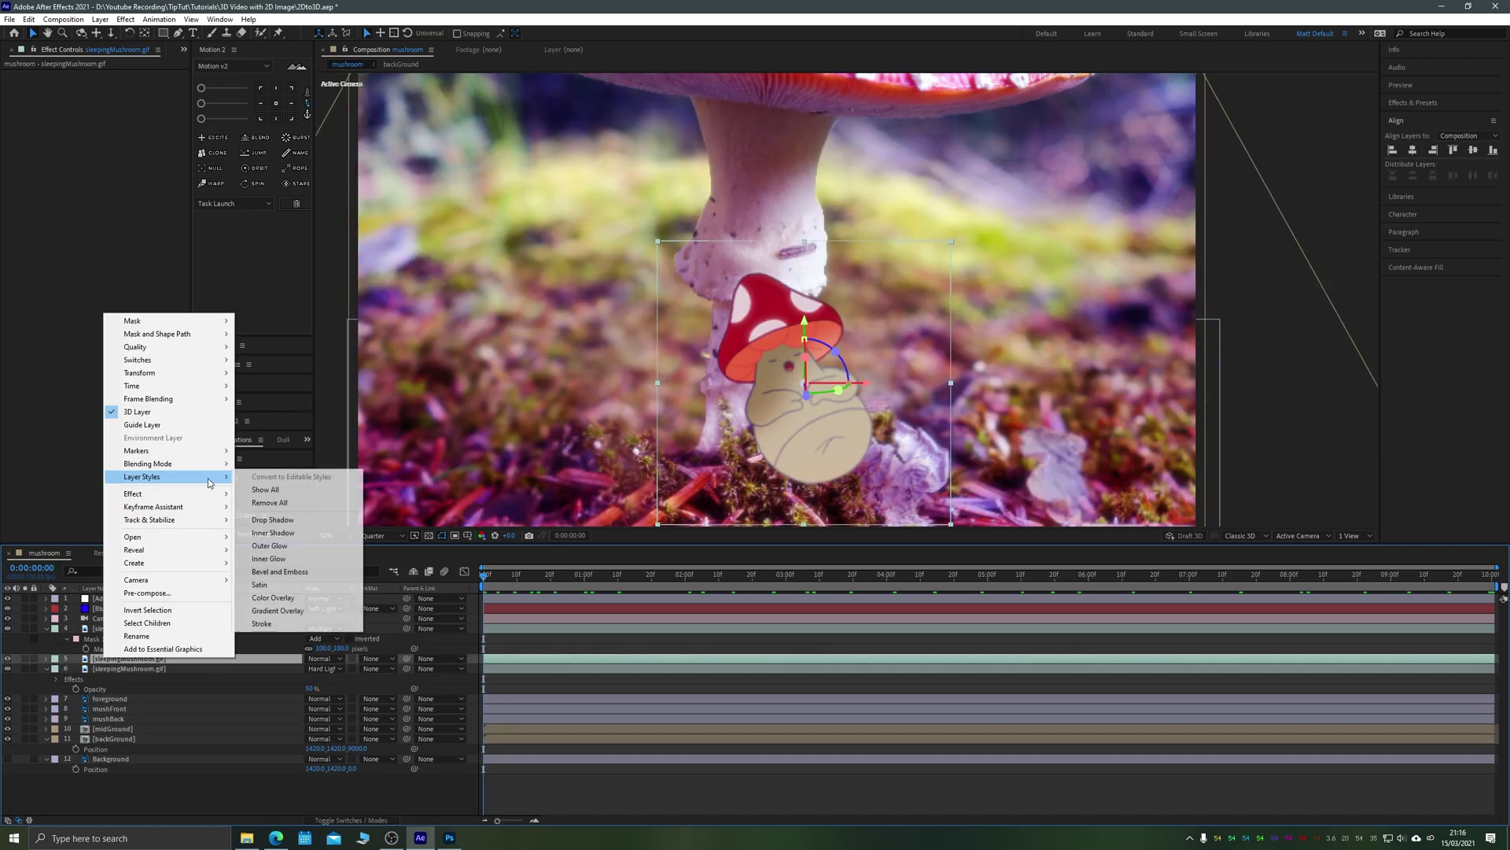
left_click(273, 532)
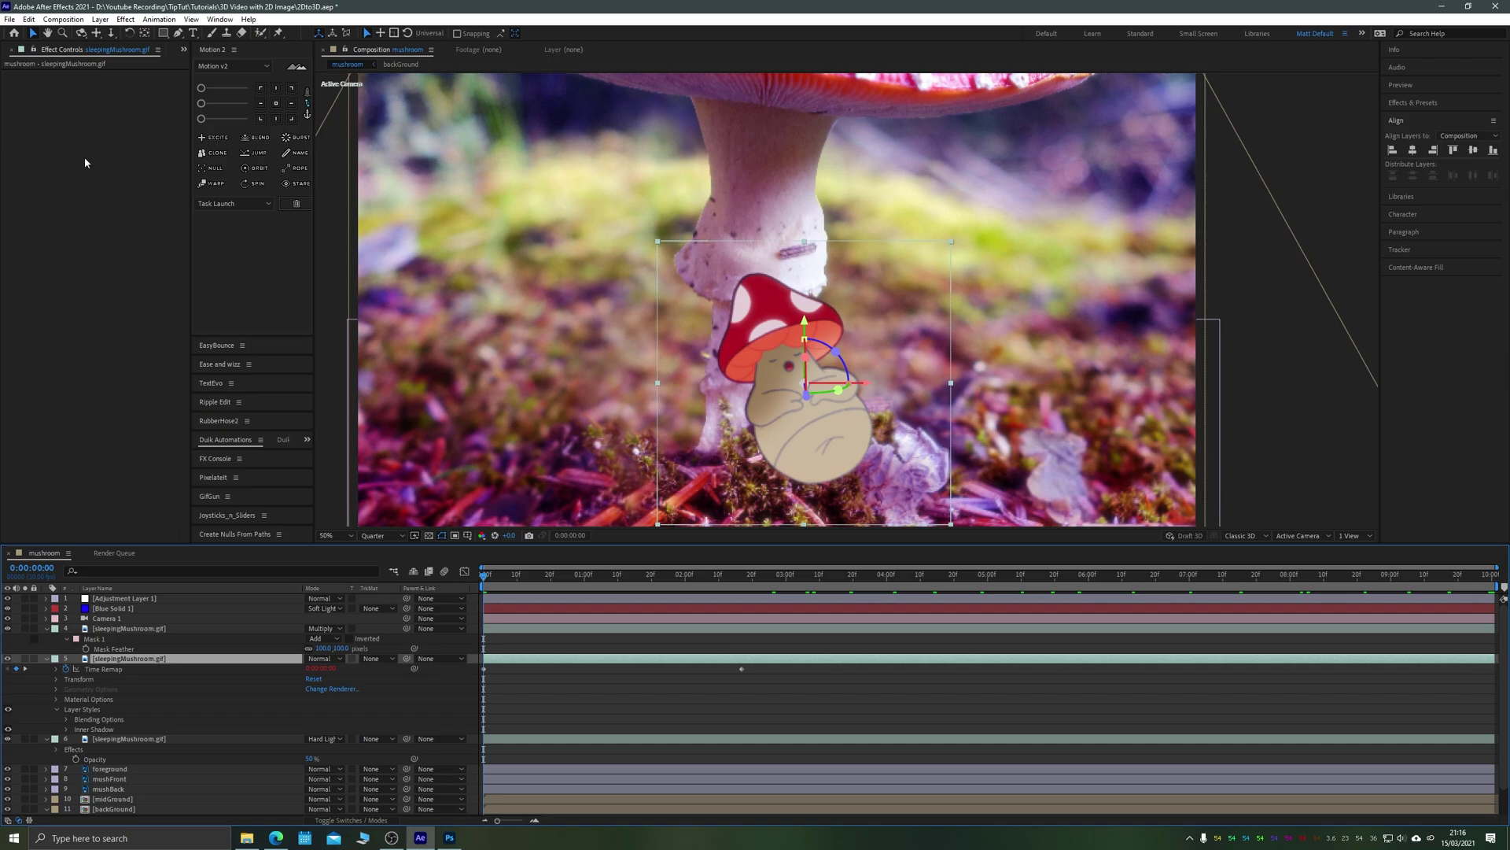
left_click(67, 729)
scroll(292, 702, "down", 4)
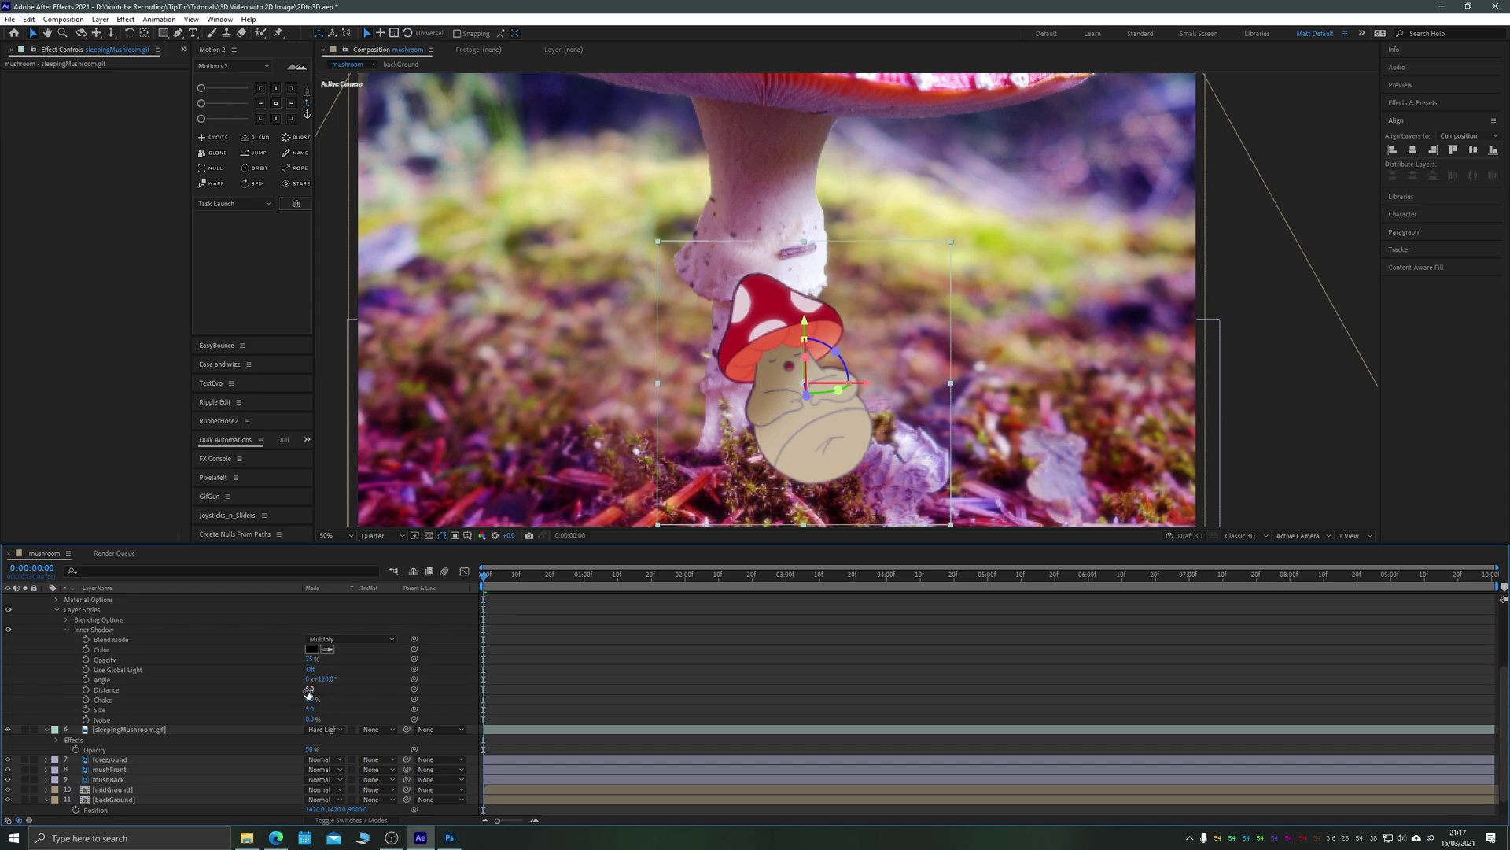
Set the Inner Shadow's distance to 63, size to 69 and angle to 167°, and lower its opacity.
left_click_drag(311, 689, 349, 709)
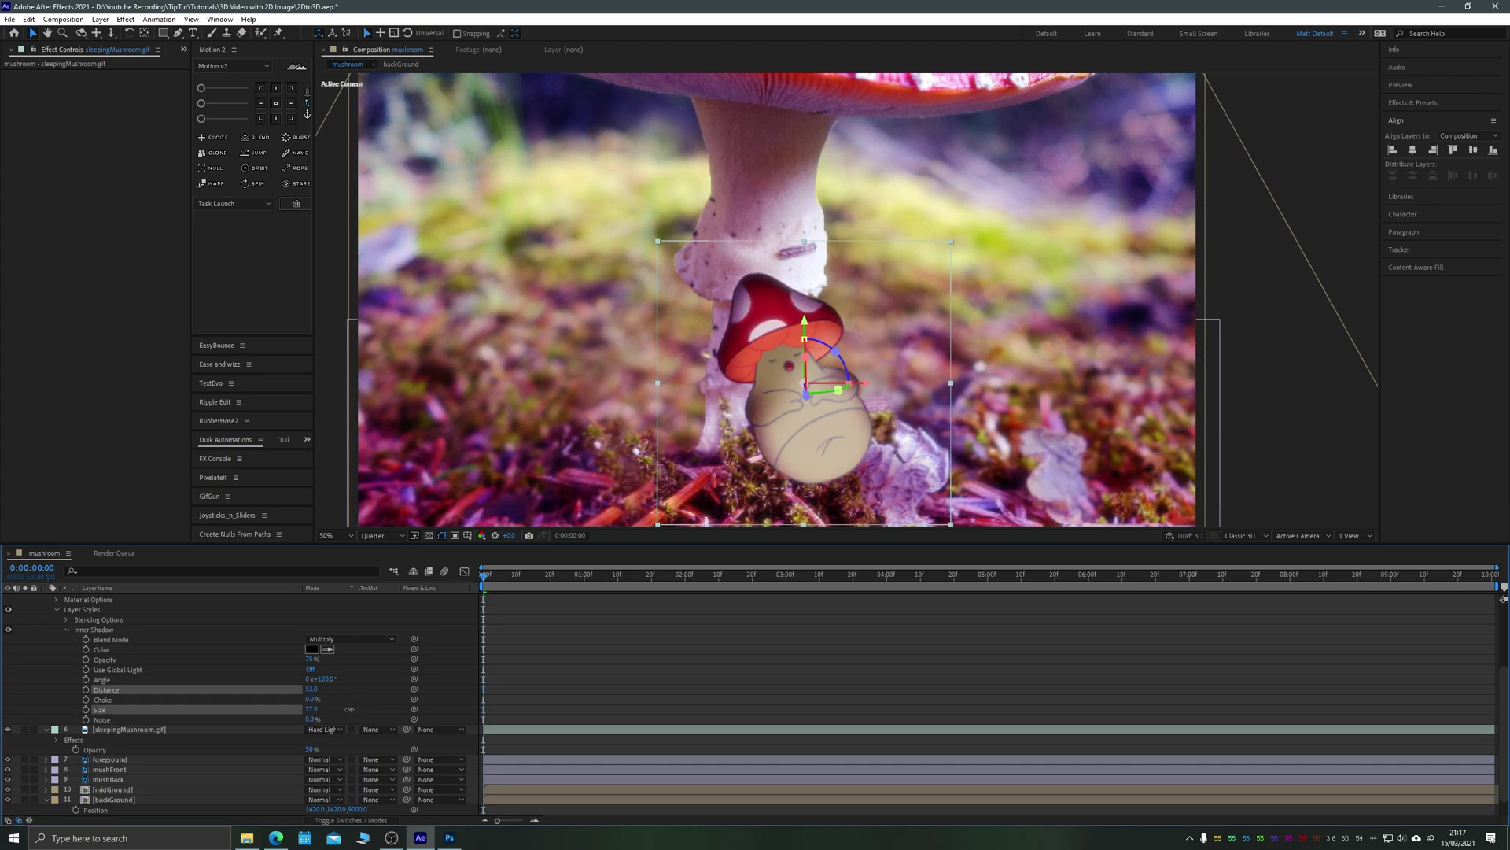
left_click(346, 712)
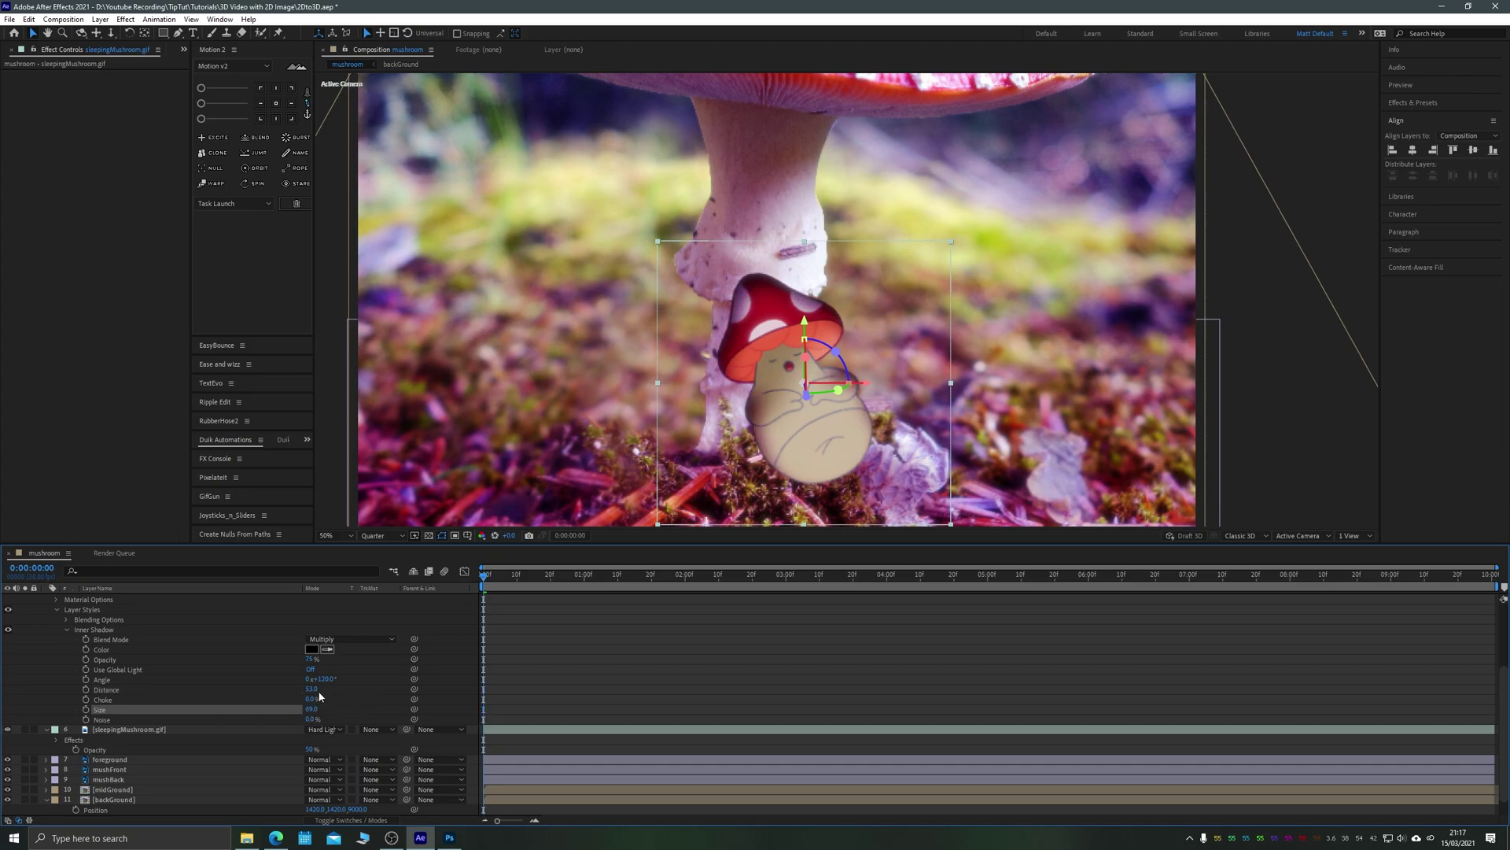
mouse_move(306, 688)
left_mouse_down()
mouse_move(290, 692)
mouse_move(365, 679)
mouse_move(314, 688)
mouse_move(327, 681)
mouse_move(304, 667)
left_mouse_up()
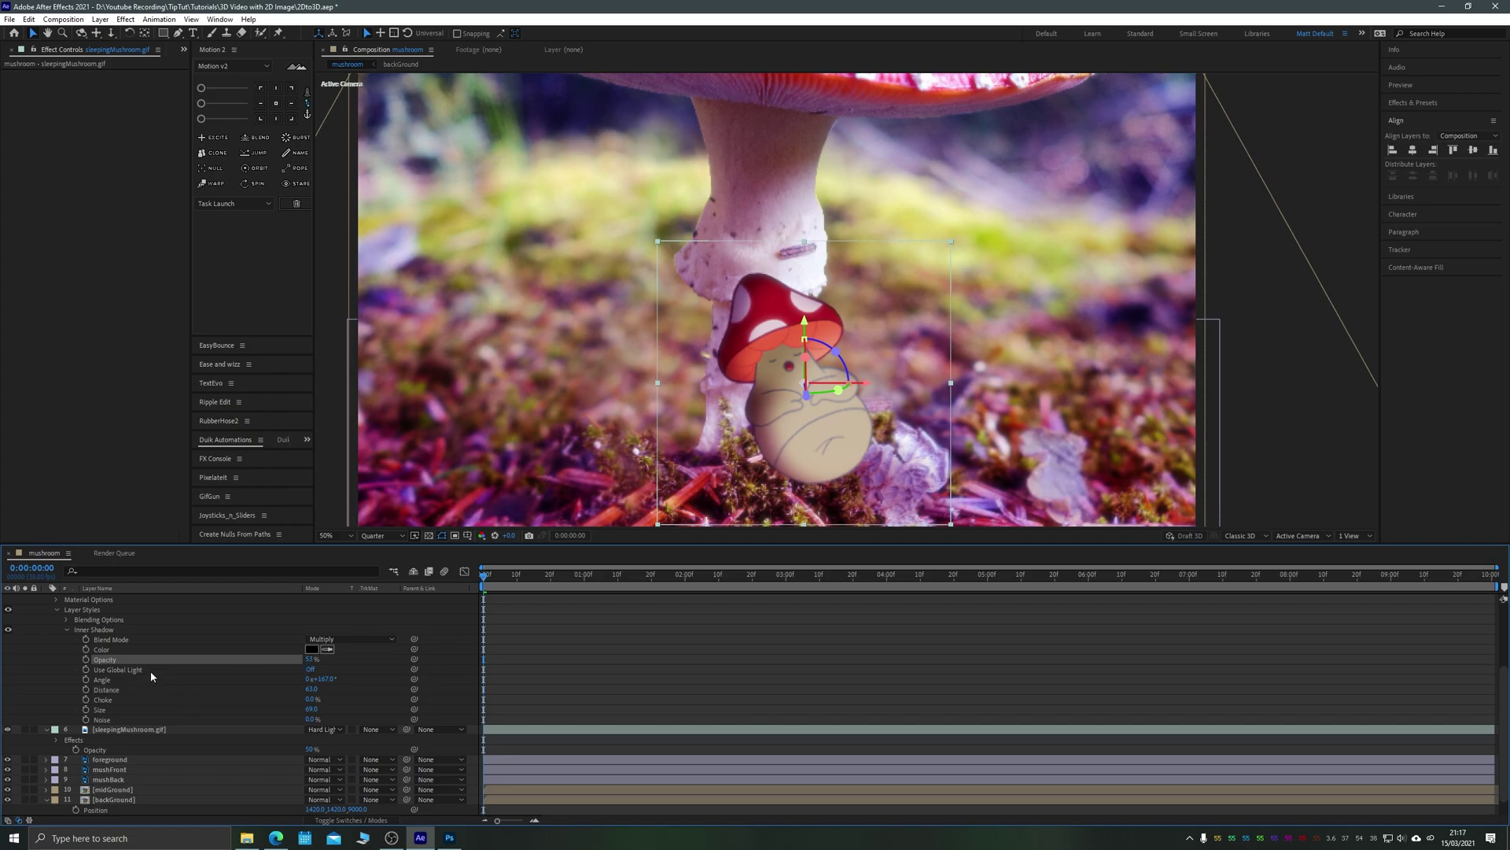
Add an Inner Glow layer style to the same sleepingMushroom.gif layer.
scroll(98, 627, "up", 2)
left_click(108, 622)
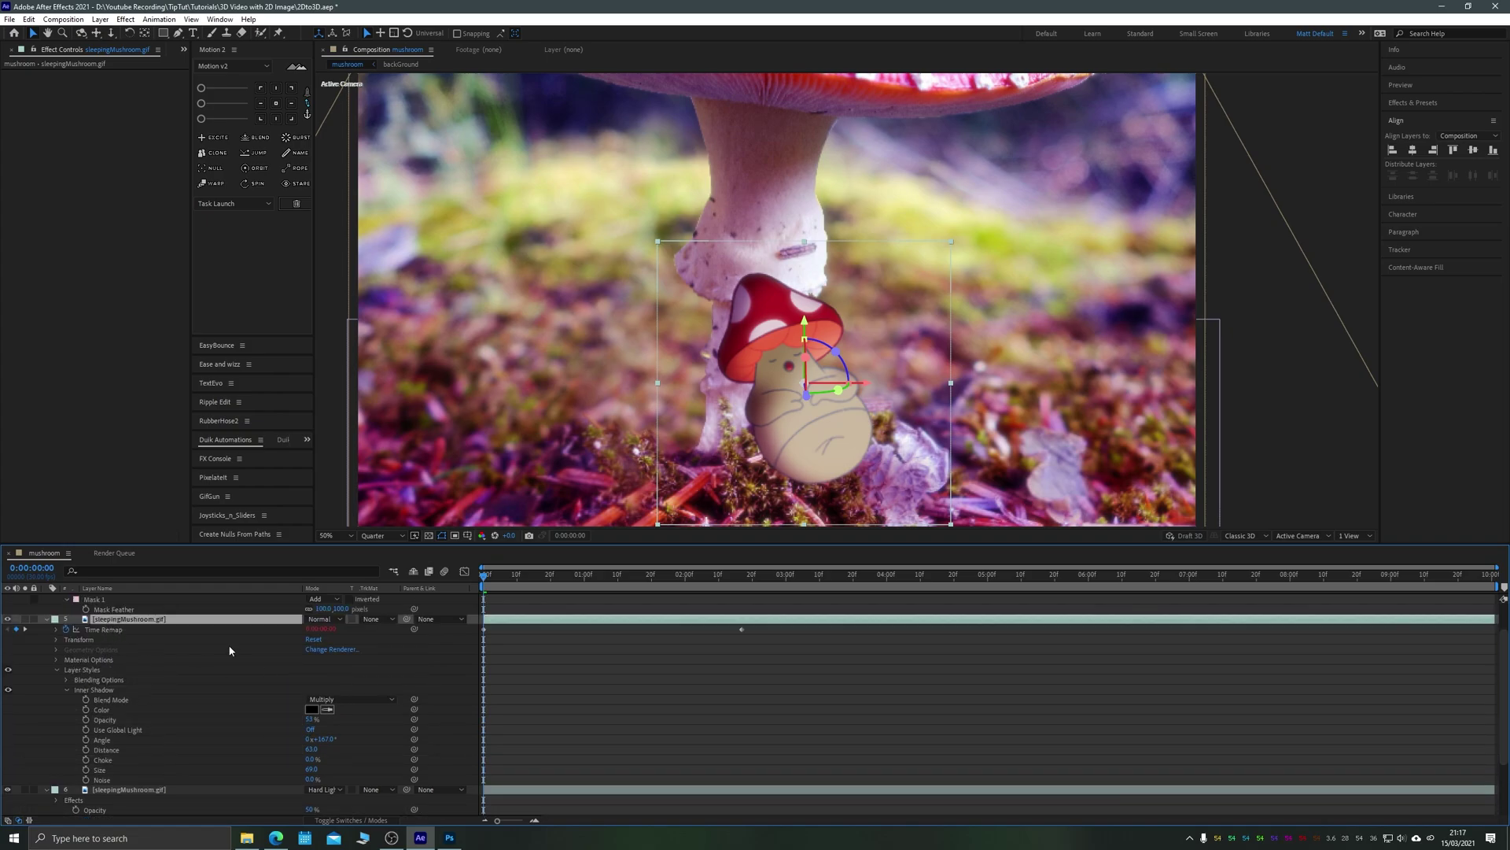
right_click(152, 619)
mouse_move(228, 434)
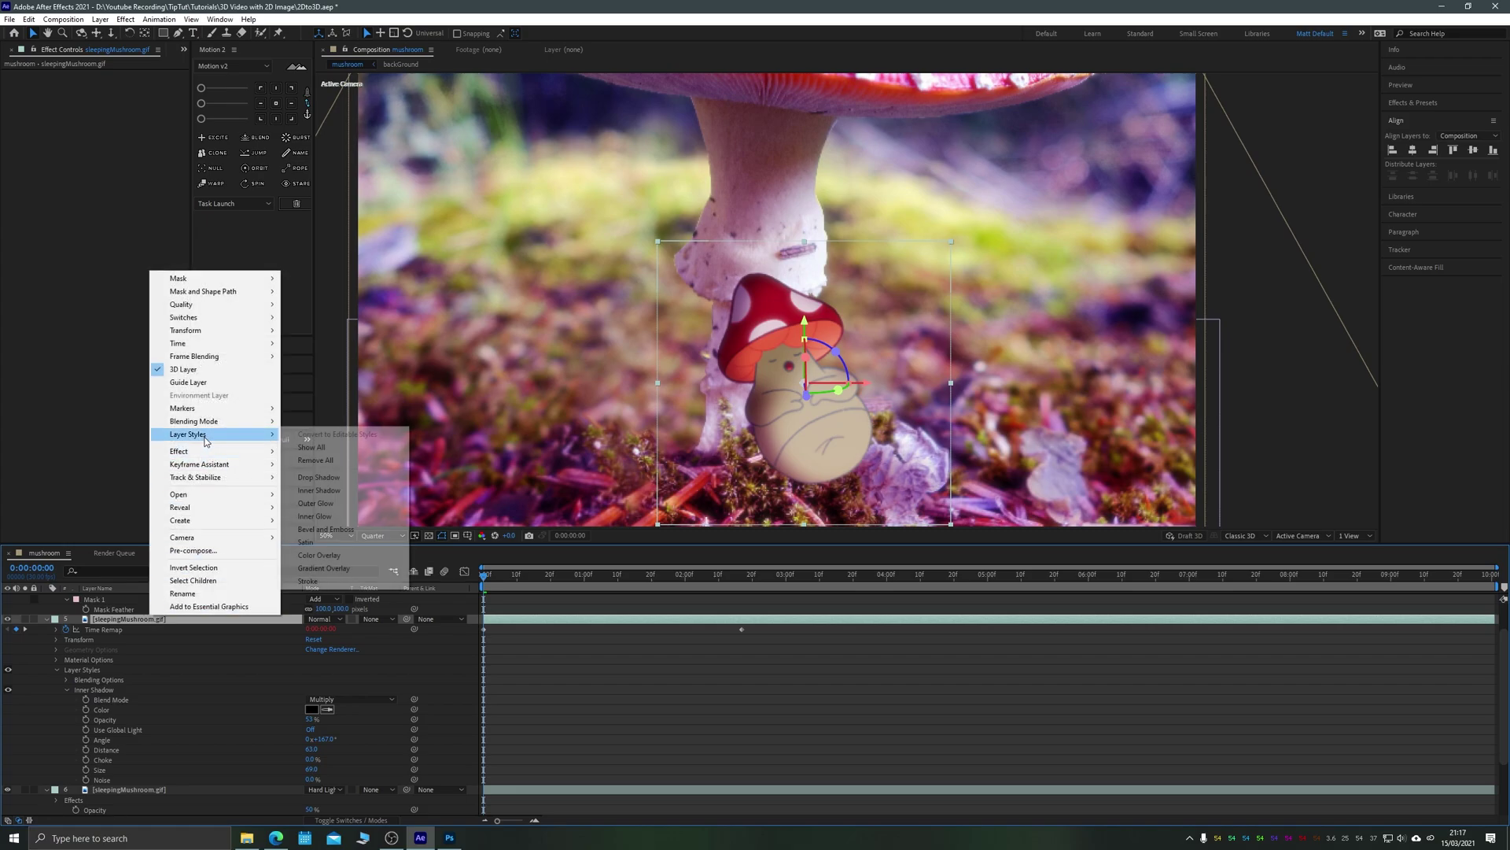
left_click(340, 521)
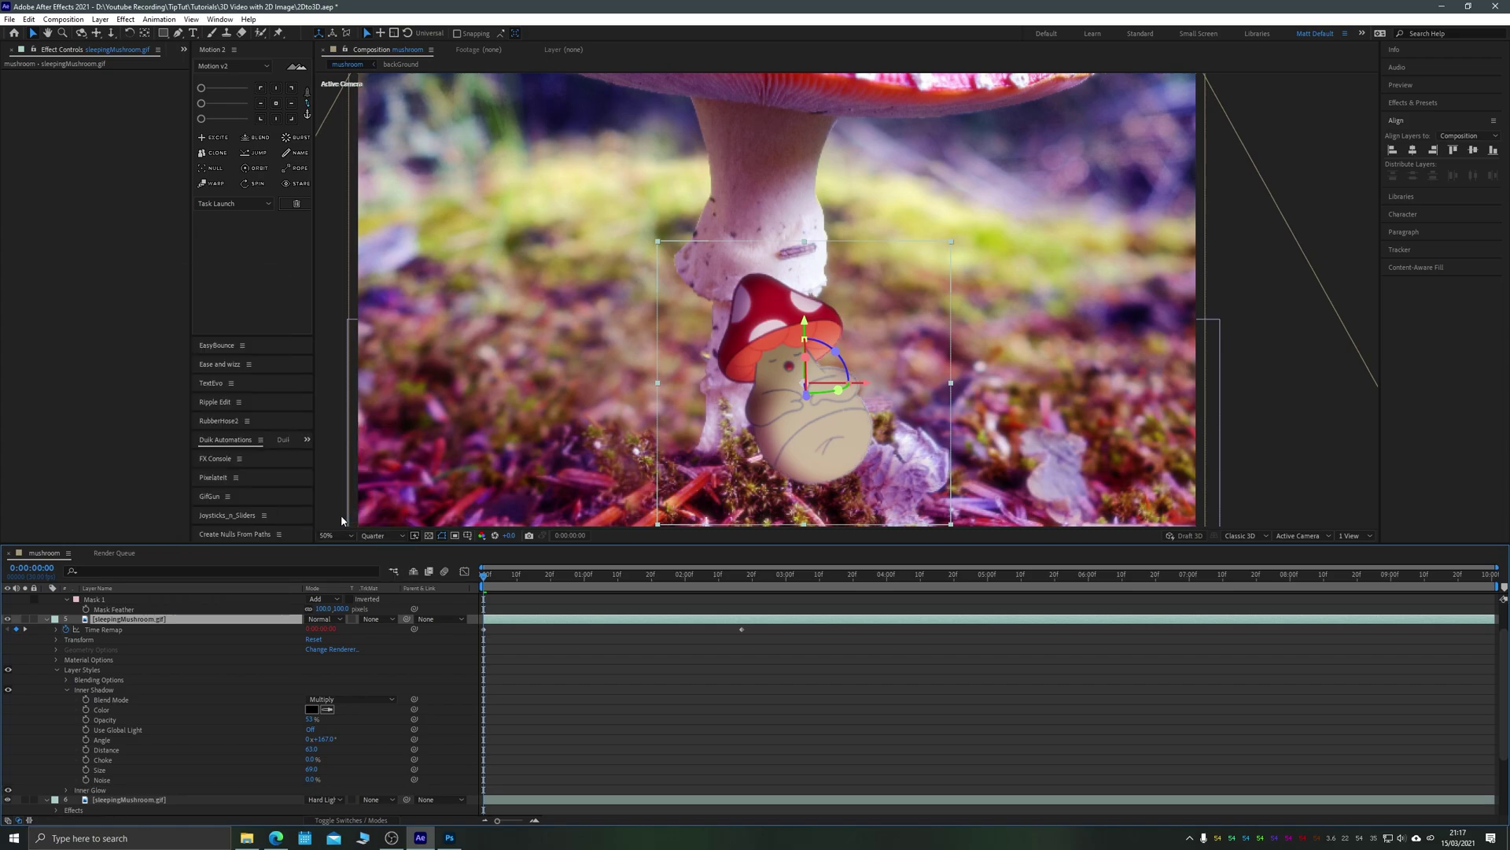
Increase the Inner Glow's size to 91 and set its blend mode to Soft Light.
scroll(253, 697, "down", 1)
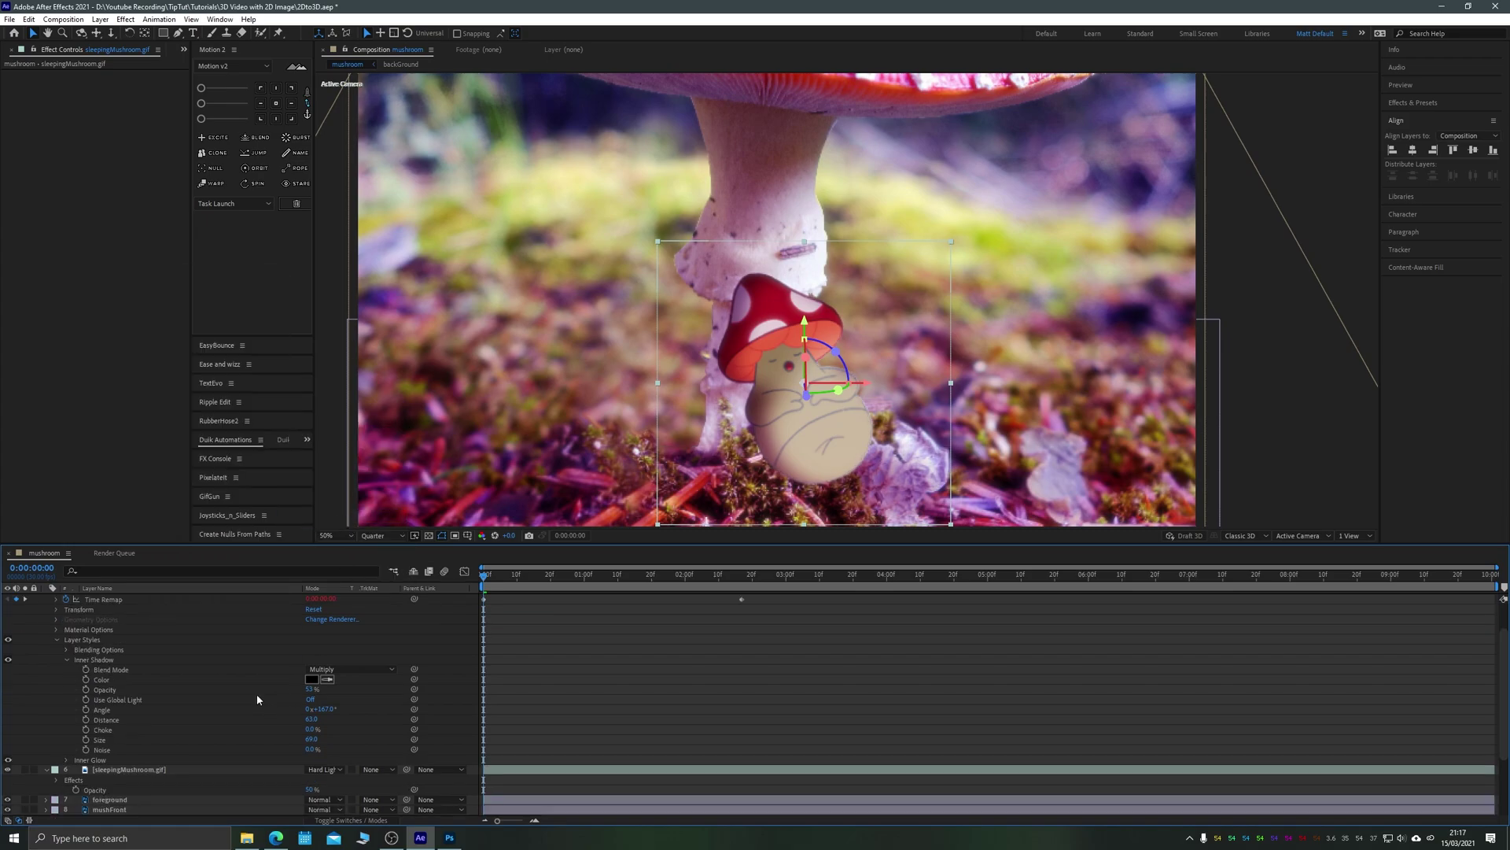
left_click(67, 661)
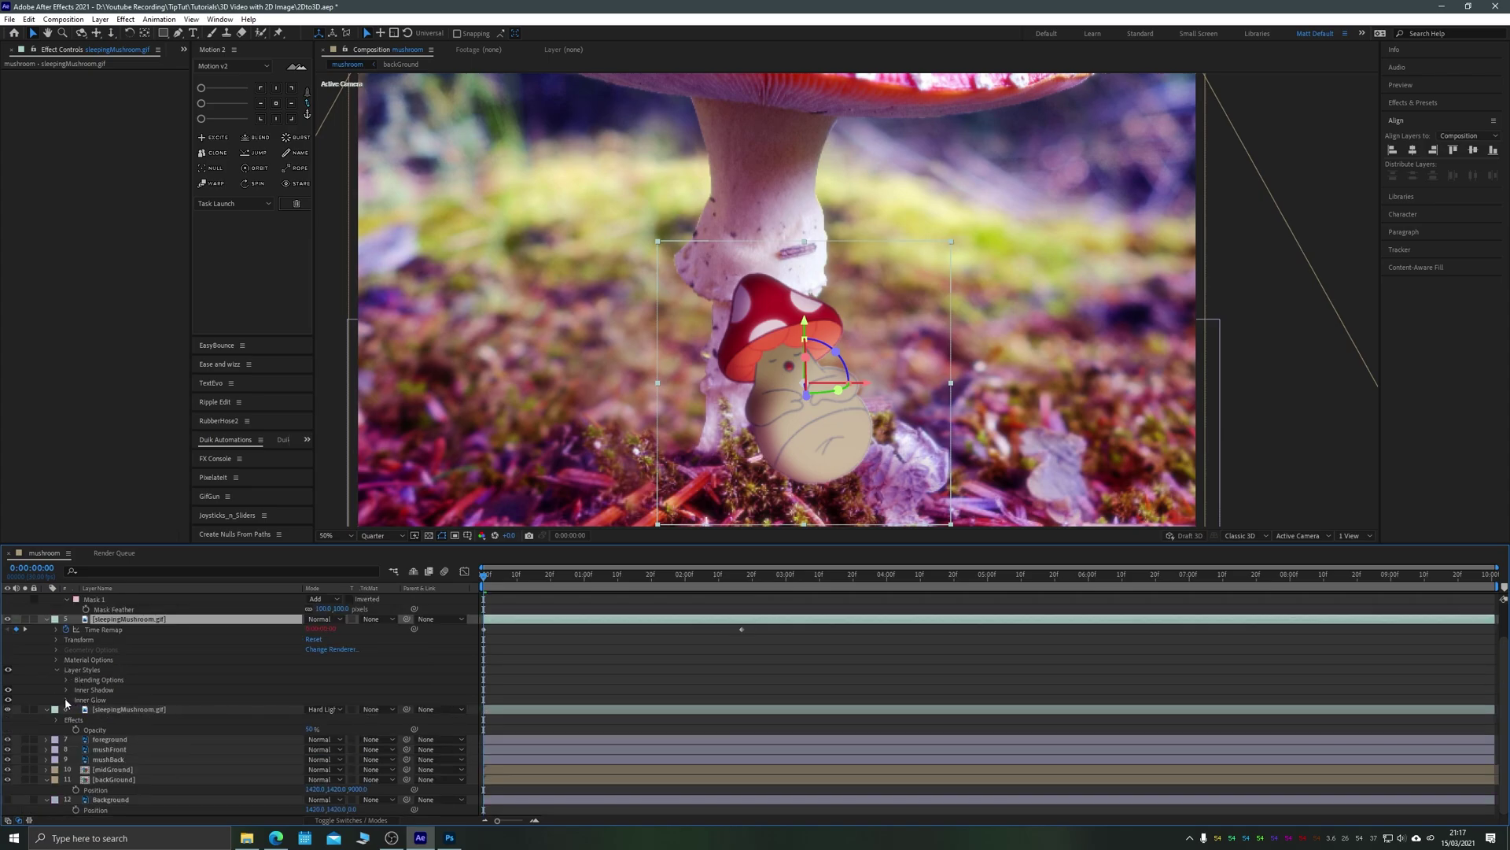
left_click(67, 701)
scroll(200, 695, "down", 2)
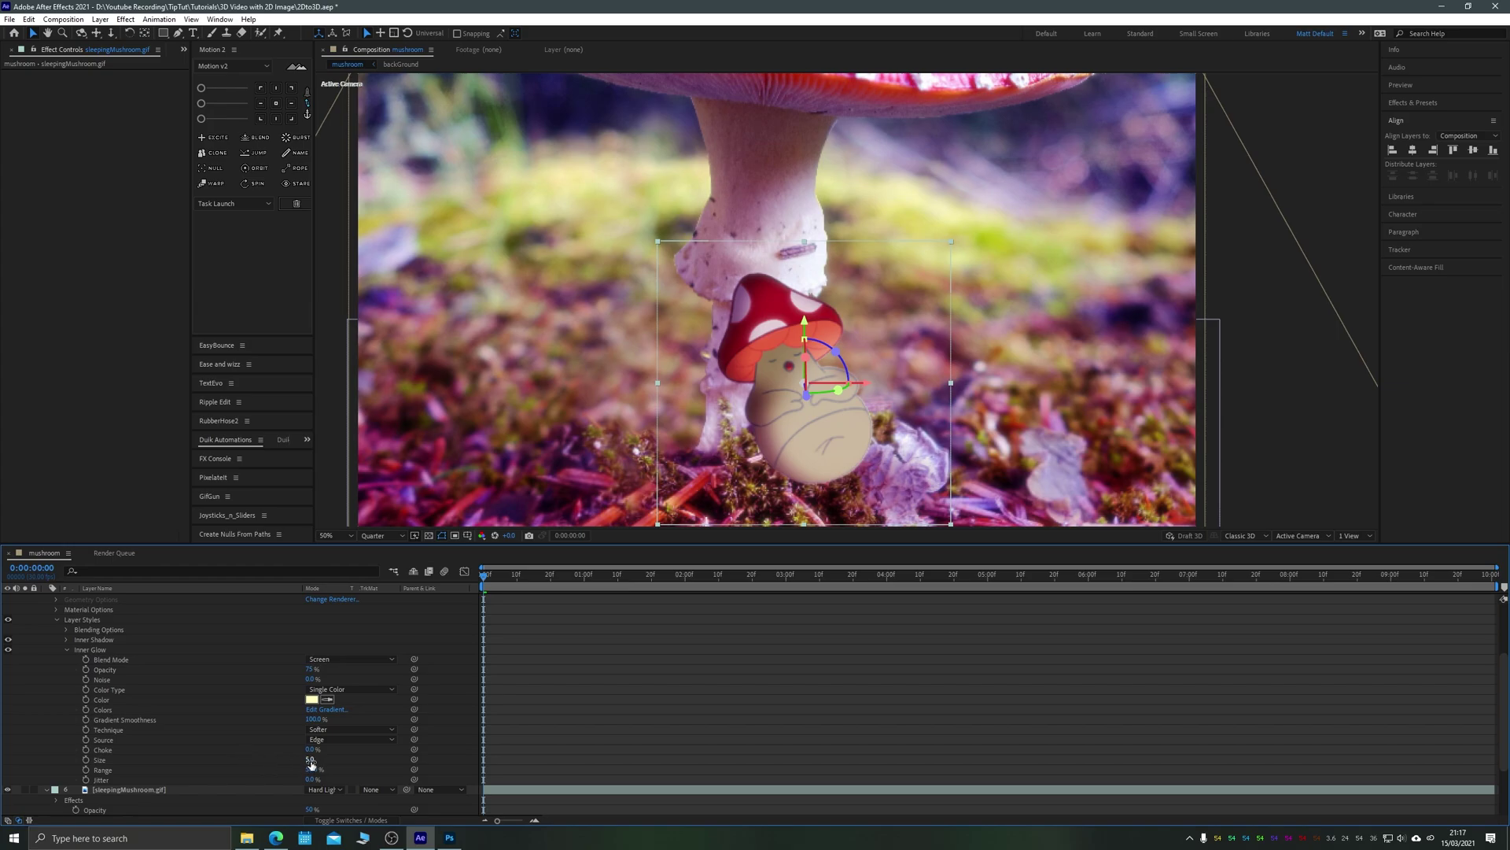
left_click_drag(310, 760, 356, 757)
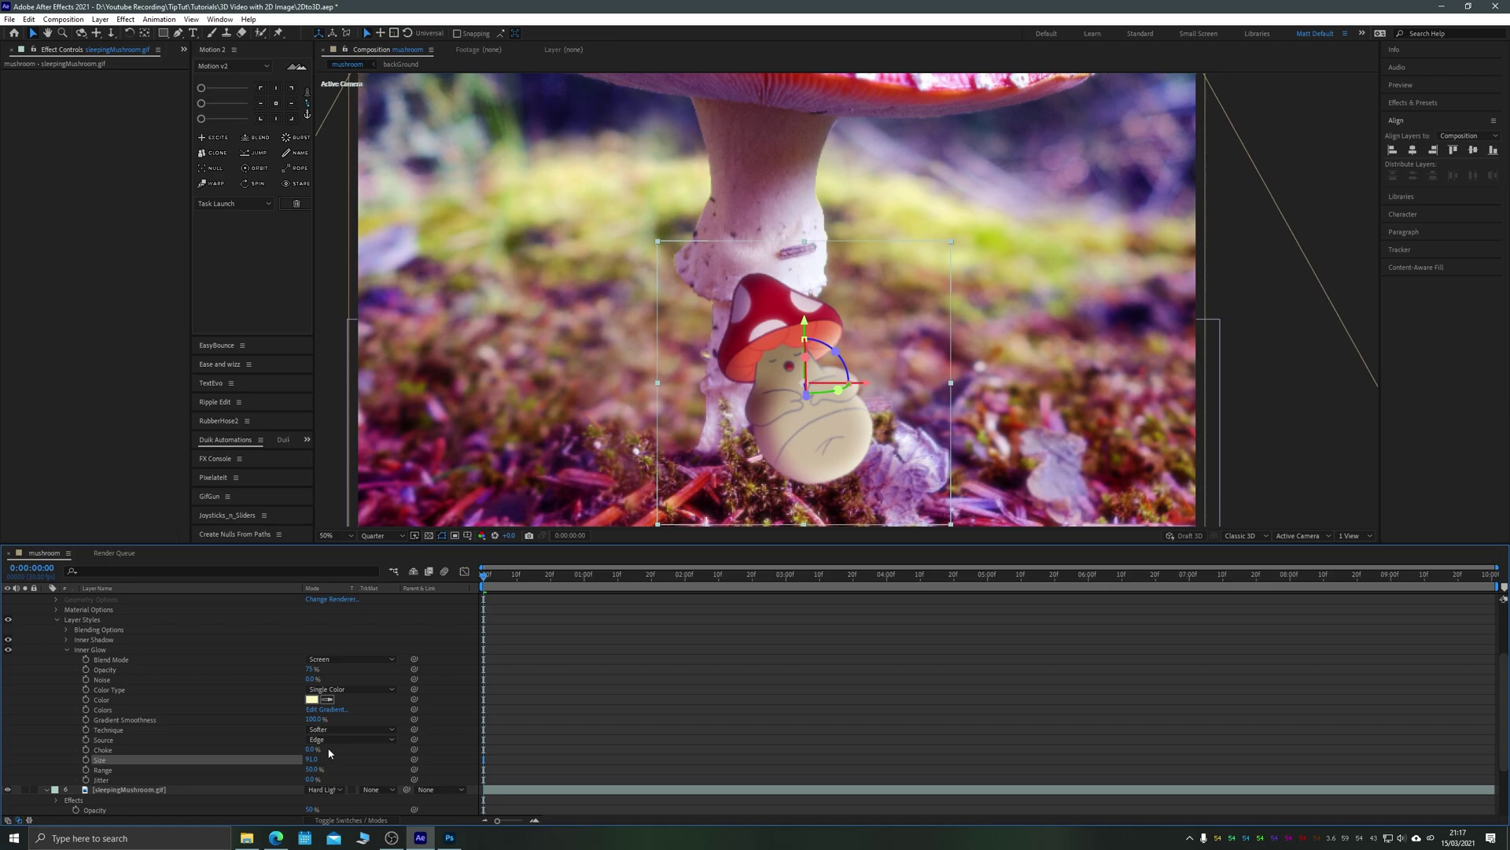
left_click(338, 659)
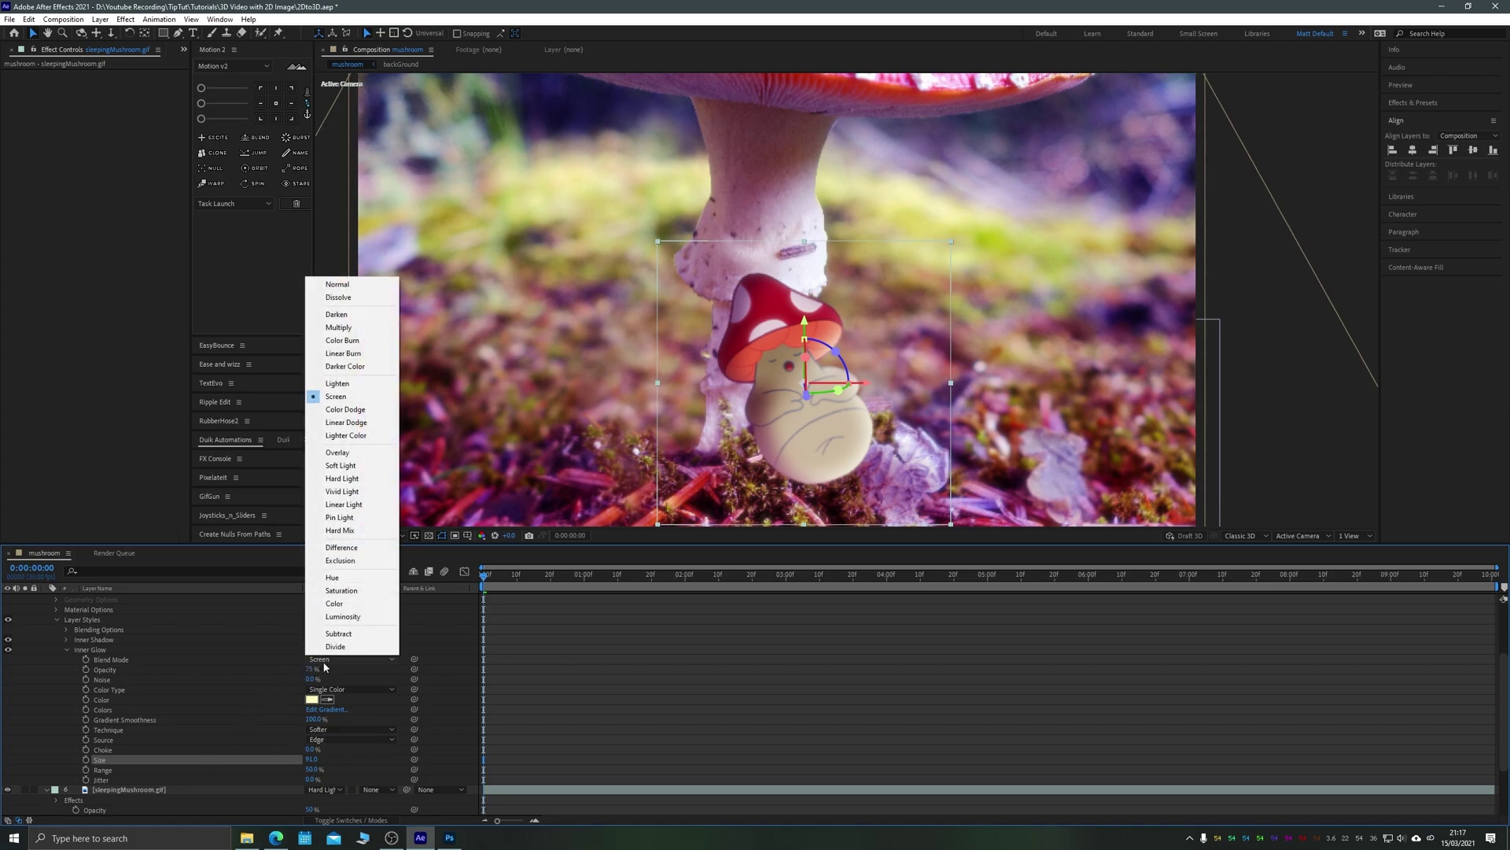
left_click(341, 465)
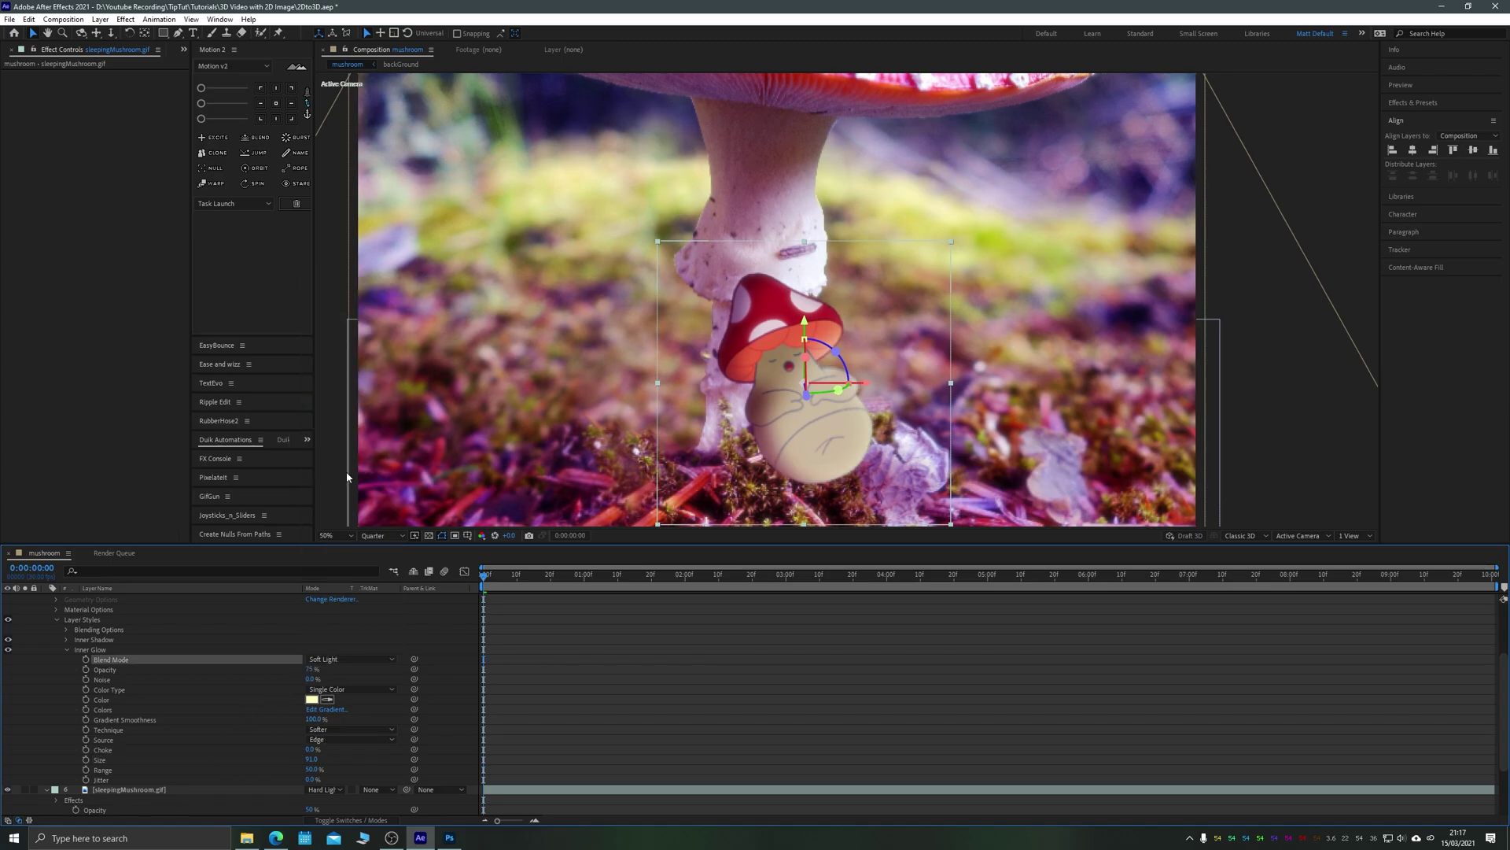
Preview the shaded character's animation, return to the first frame and examine the whole composition.
left_click(601, 620)
key("space")
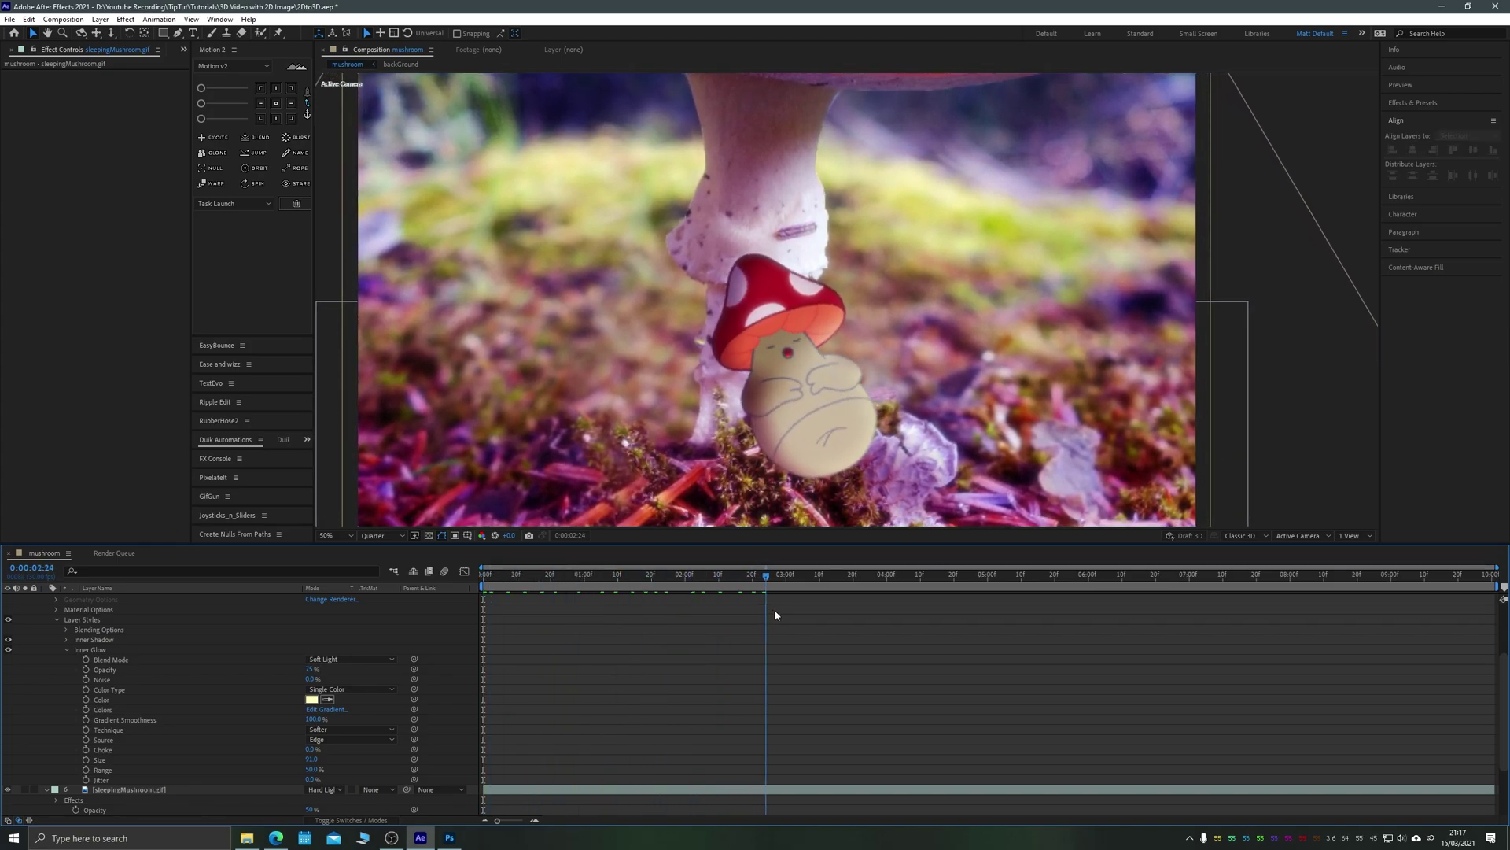
left_click_drag(811, 577, 381, 619)
scroll(731, 374, "down", 3)
scroll(731, 374, "up", 2)
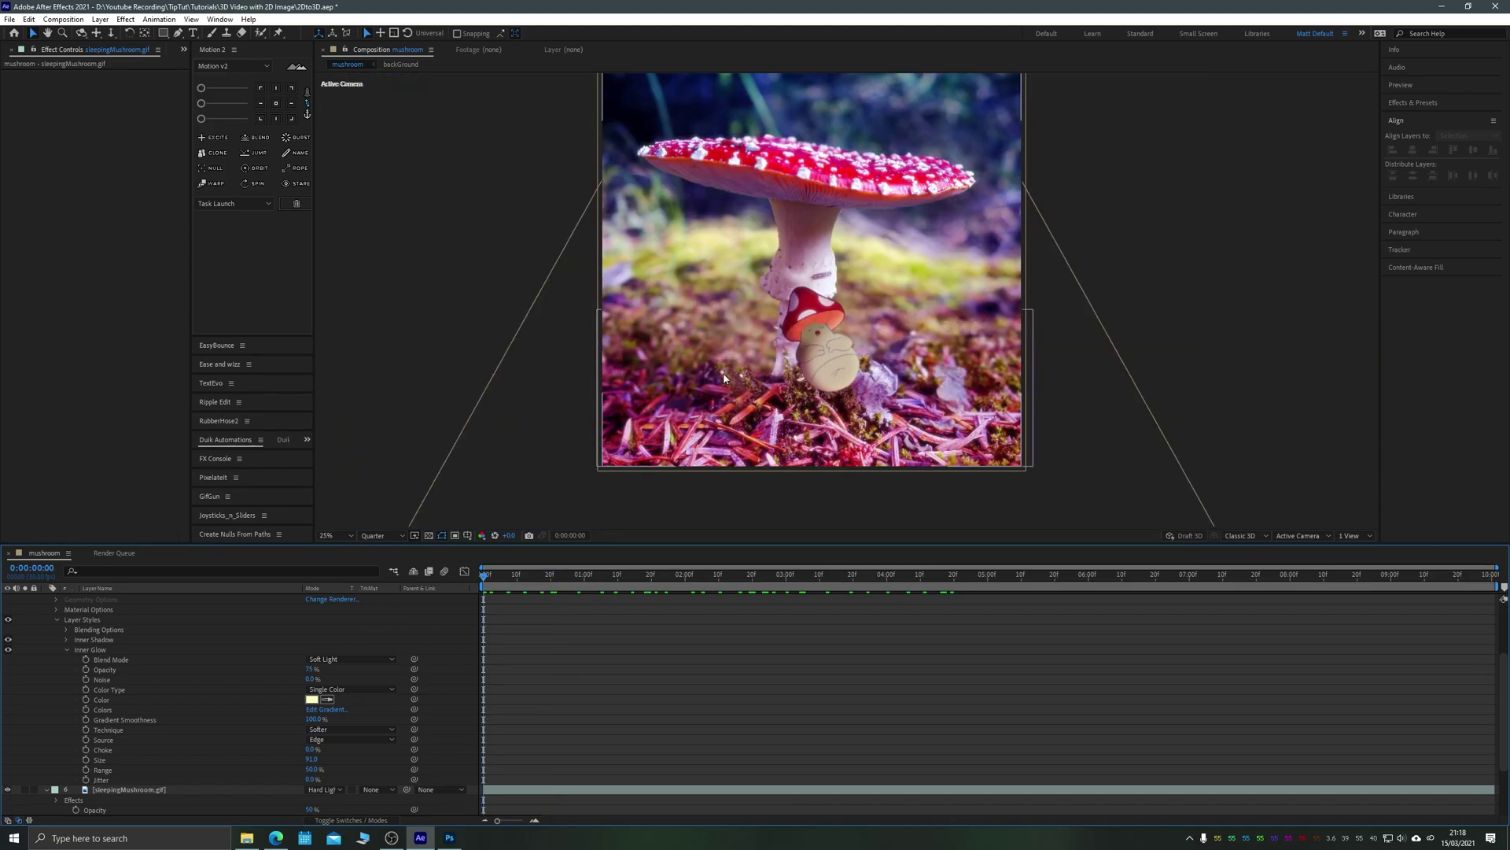
scroll(550, 317, "down", 2)
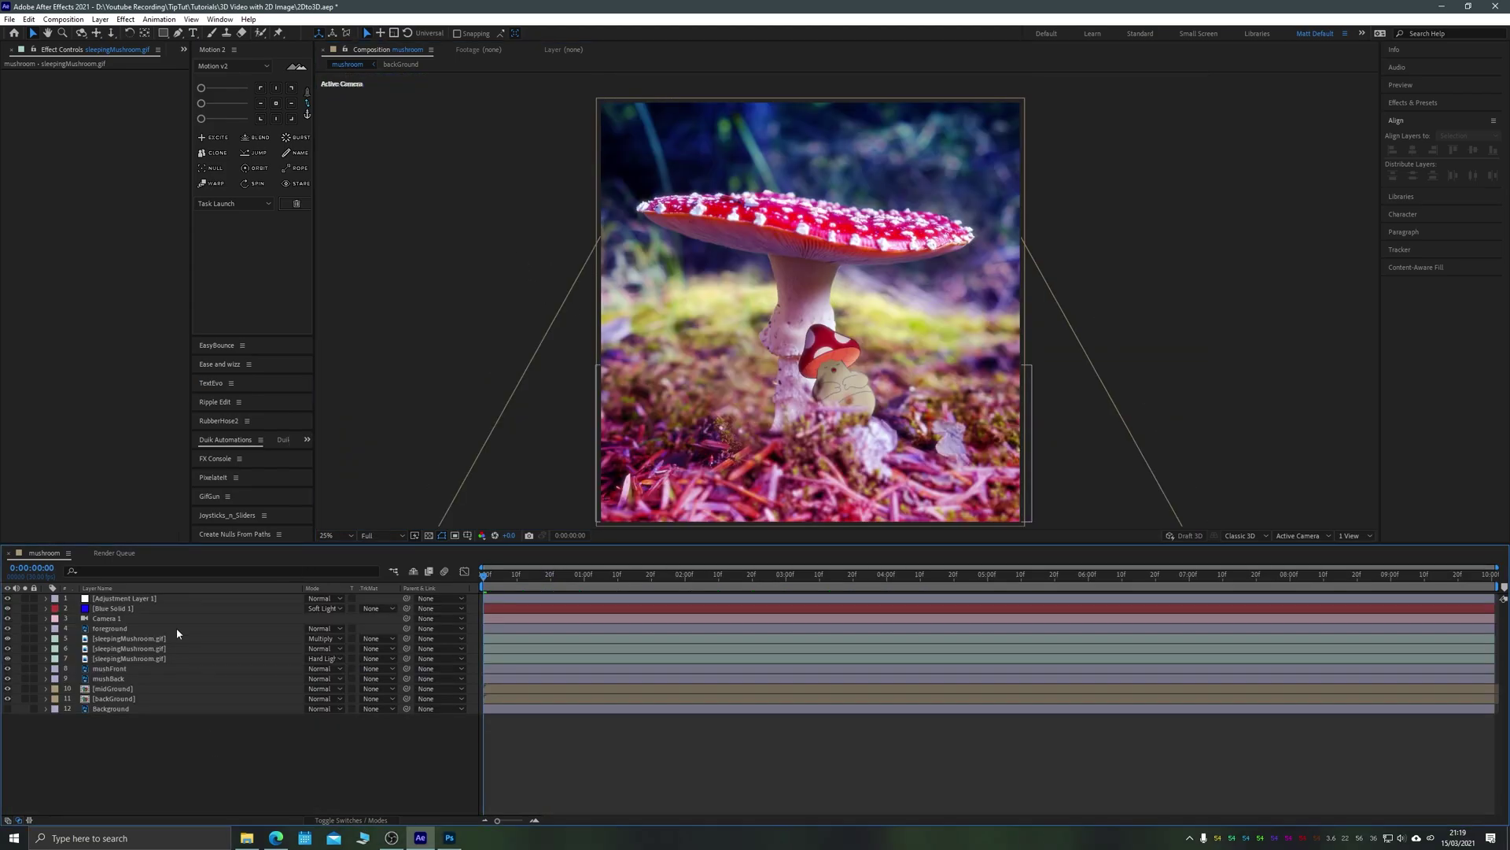
Create a second adjustment layer above Adjustment Layer 1.
left_click(127, 599)
key("ctrl+alt+y")
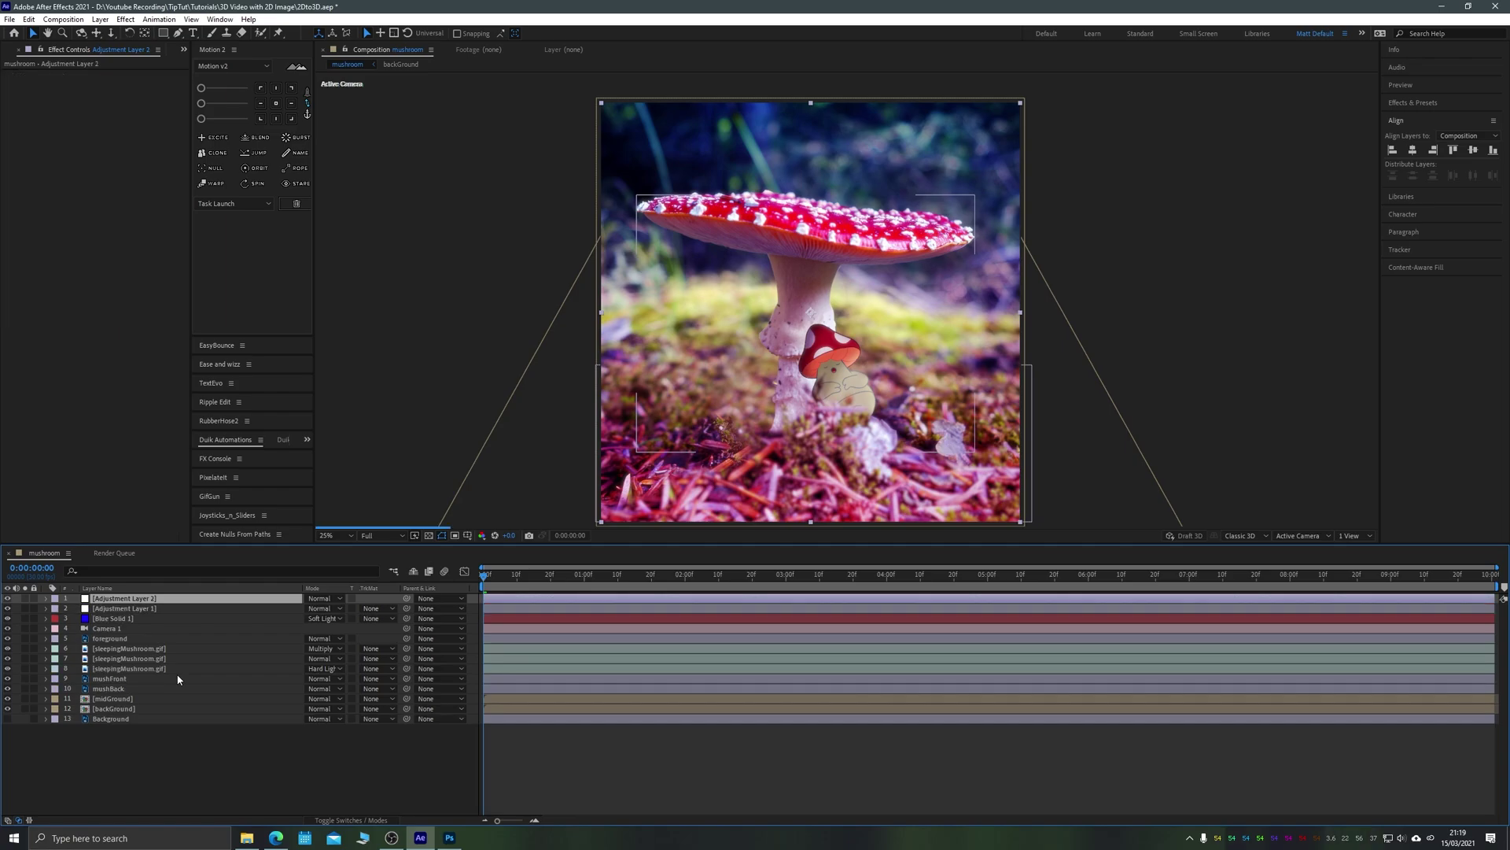
Try to find a tilt shift effect for Adjustment Layer 2.
key("ctrl+space")
type("tilt")
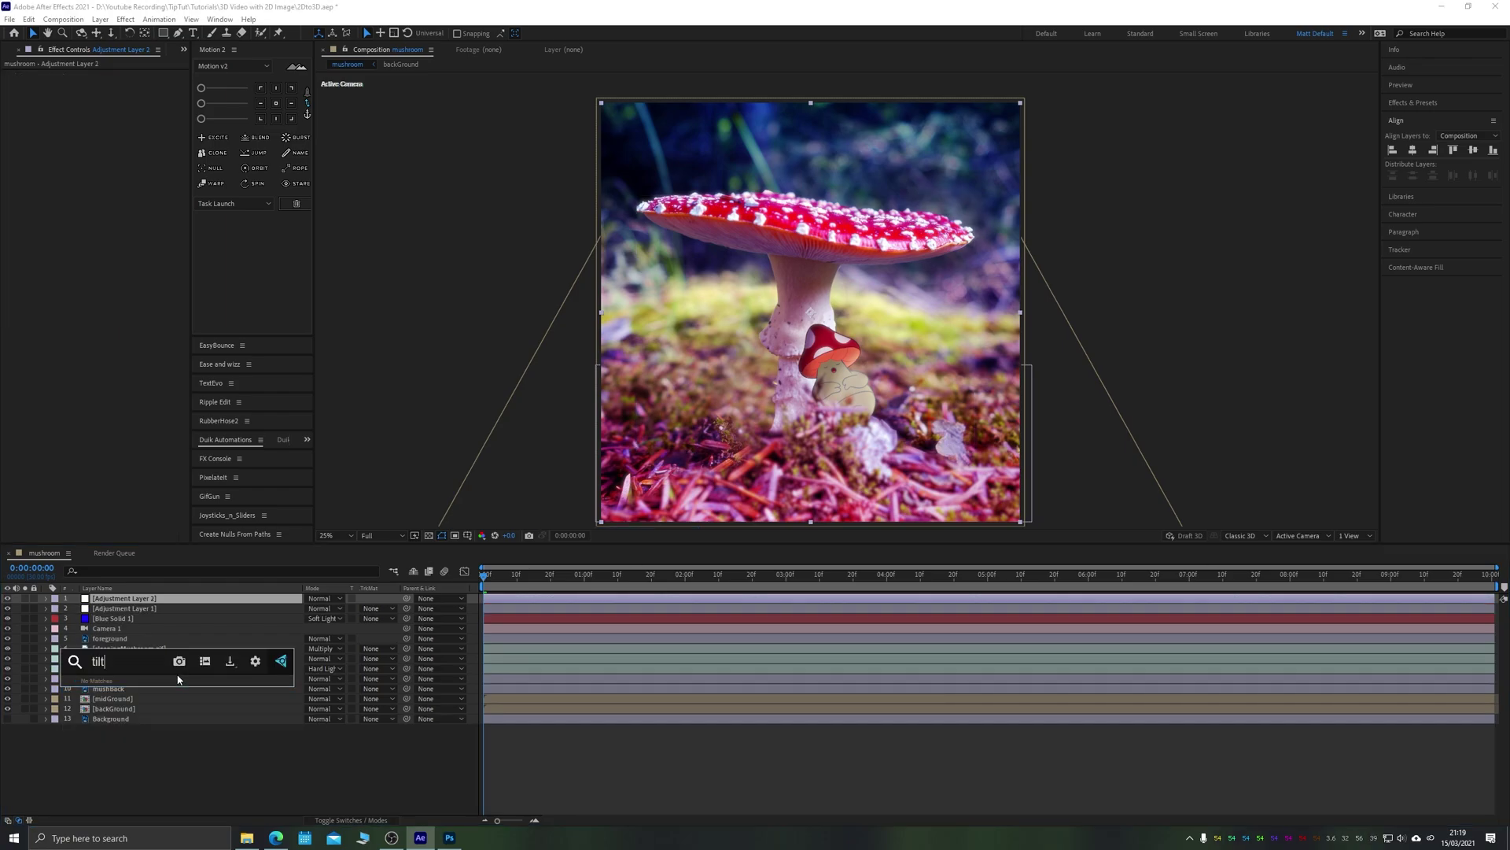
type(" shif")
key("BackSpace")
key("BackSpace")
key("BackSpace")
key("BackSpace")
key("BackSpace")
key("BackSpace")
key("BackSpace")
key("BackSpace")
key("BackSpace")
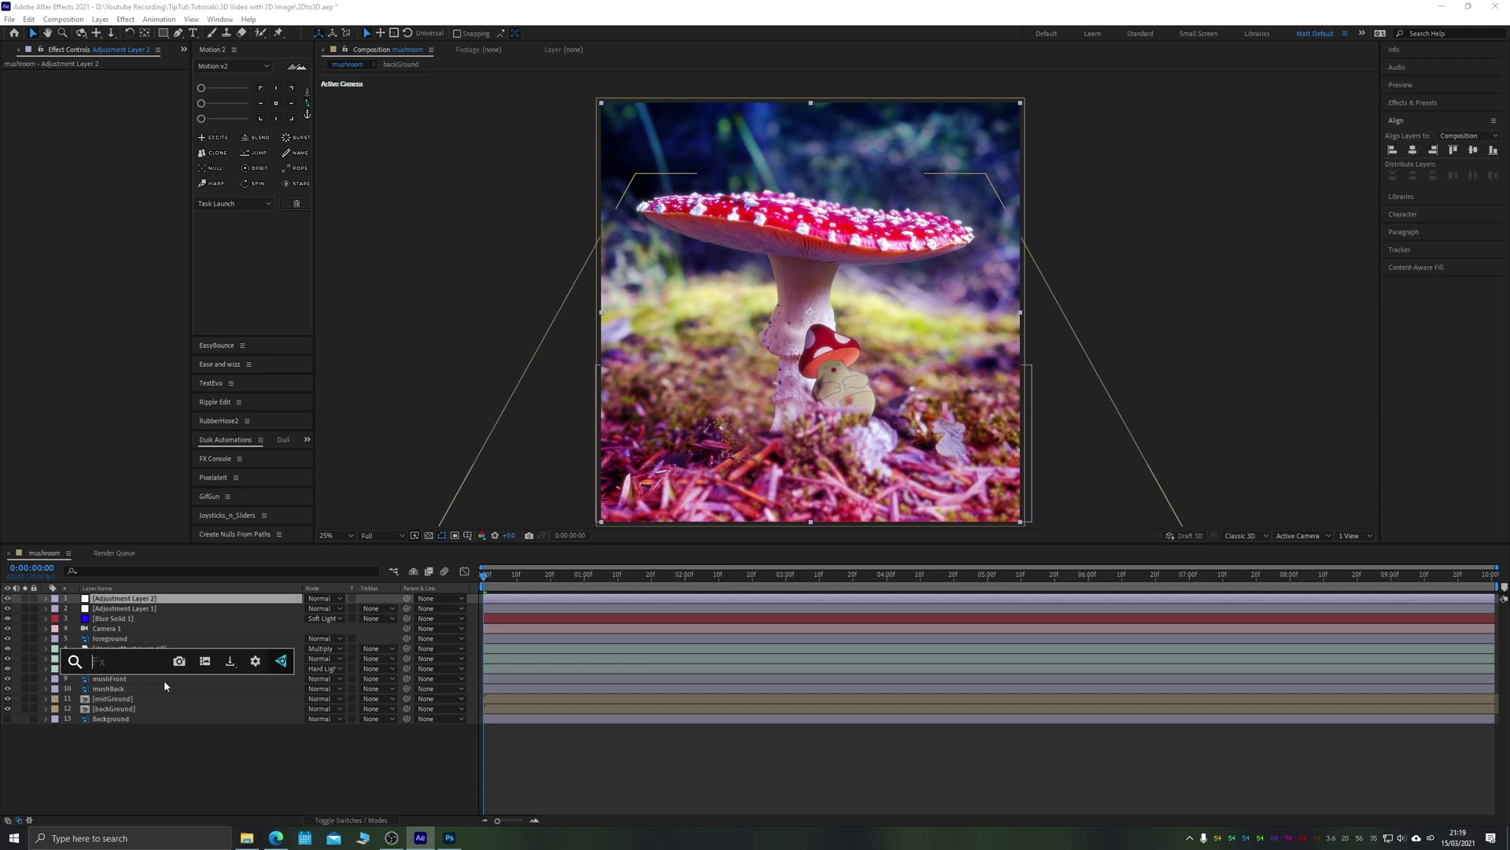
Apply the Gaussian Blur effect to Adjustment Layer 2 and set its blurriness to 200.
type("gauss")
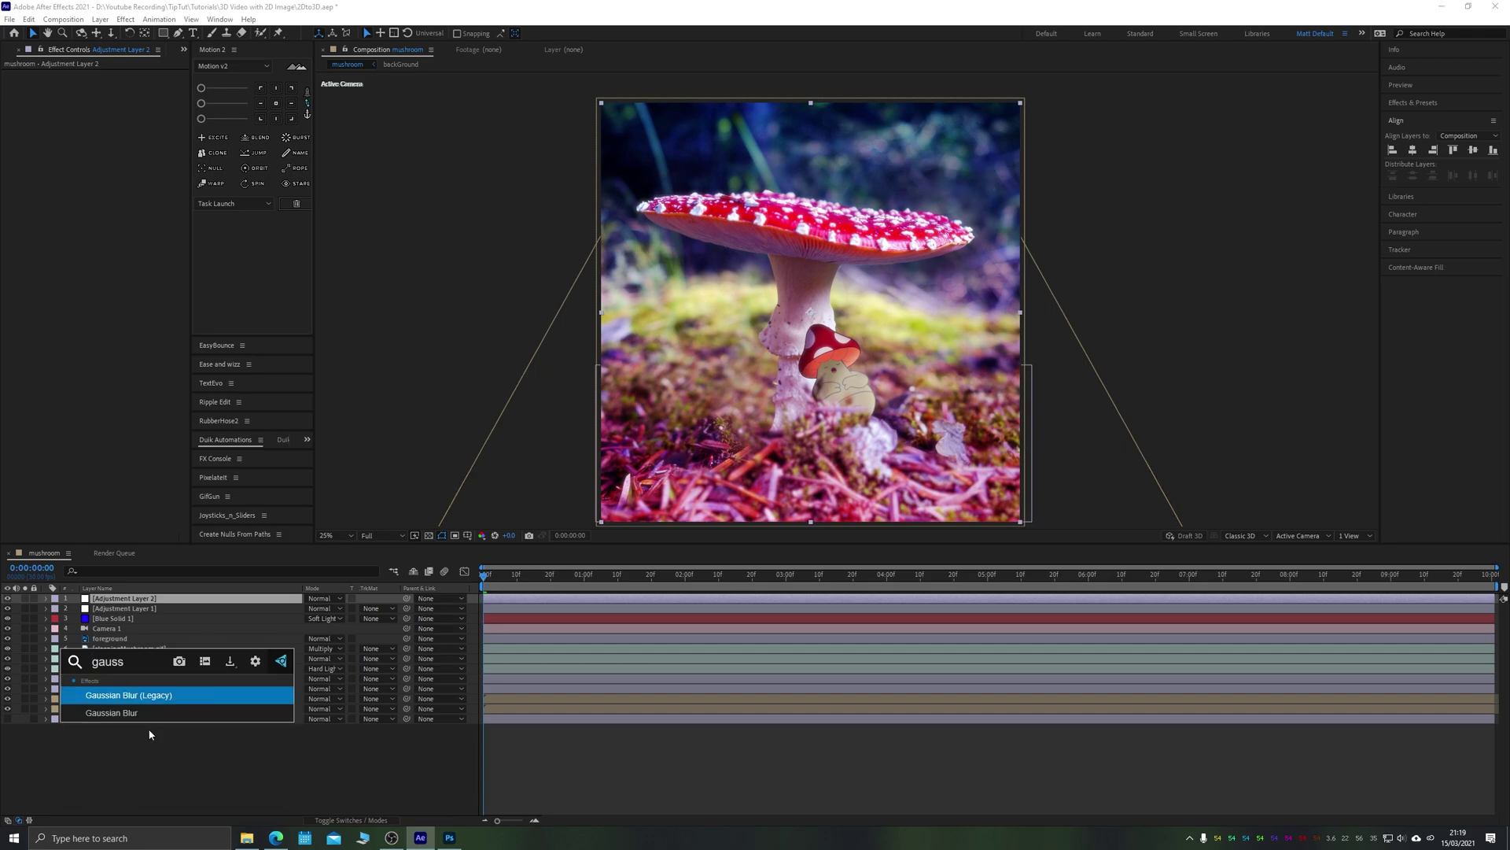
left_click(169, 712)
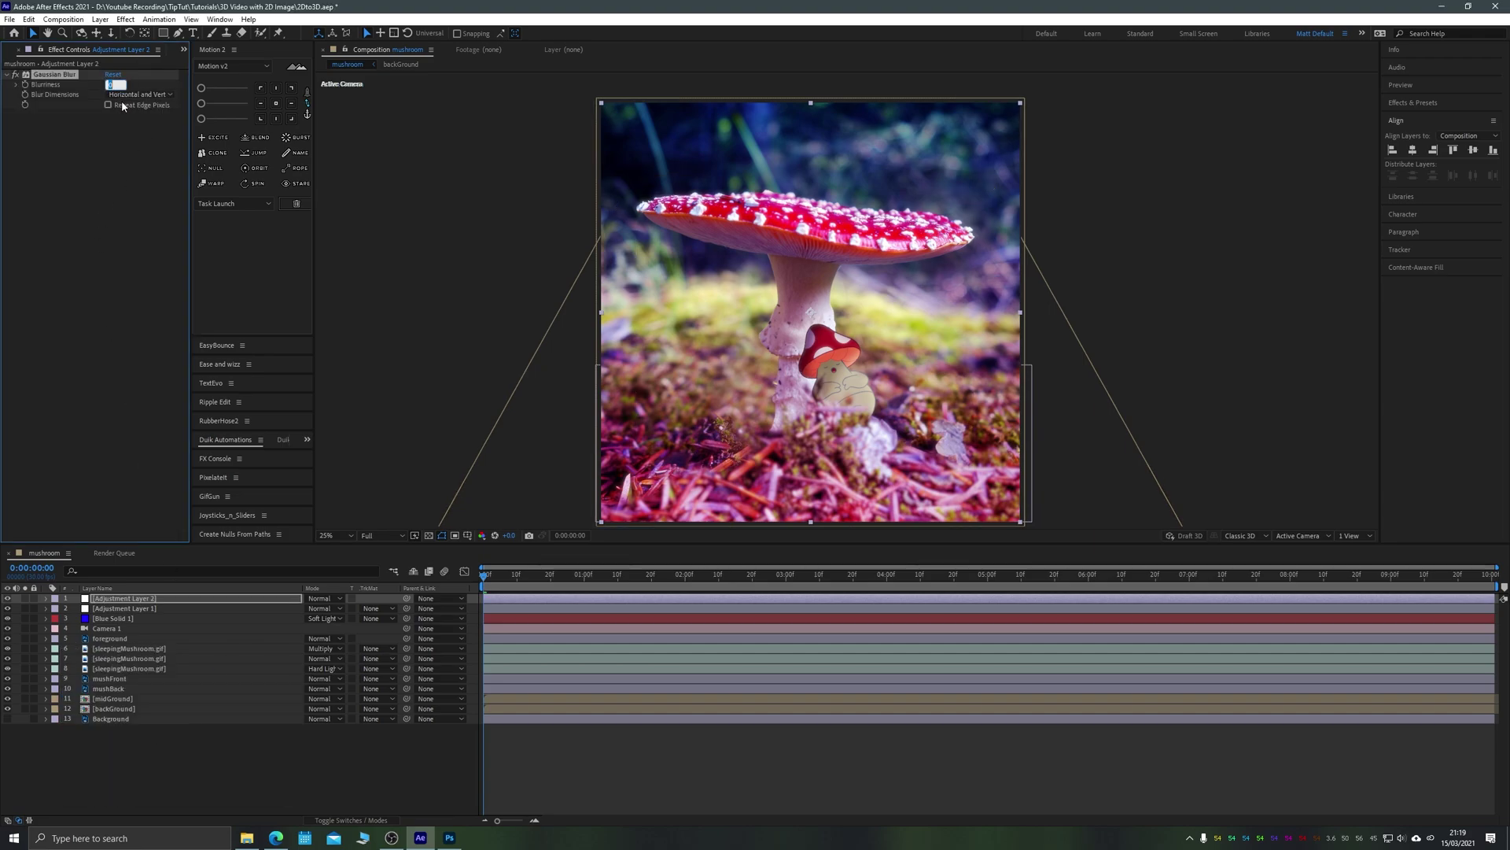
key("Return")
Add a layer-sized ellipse mask to Adjustment Layer 2 and flatten it by pulling its upper and lower points inward.
scroll(884, 315, "down", 1)
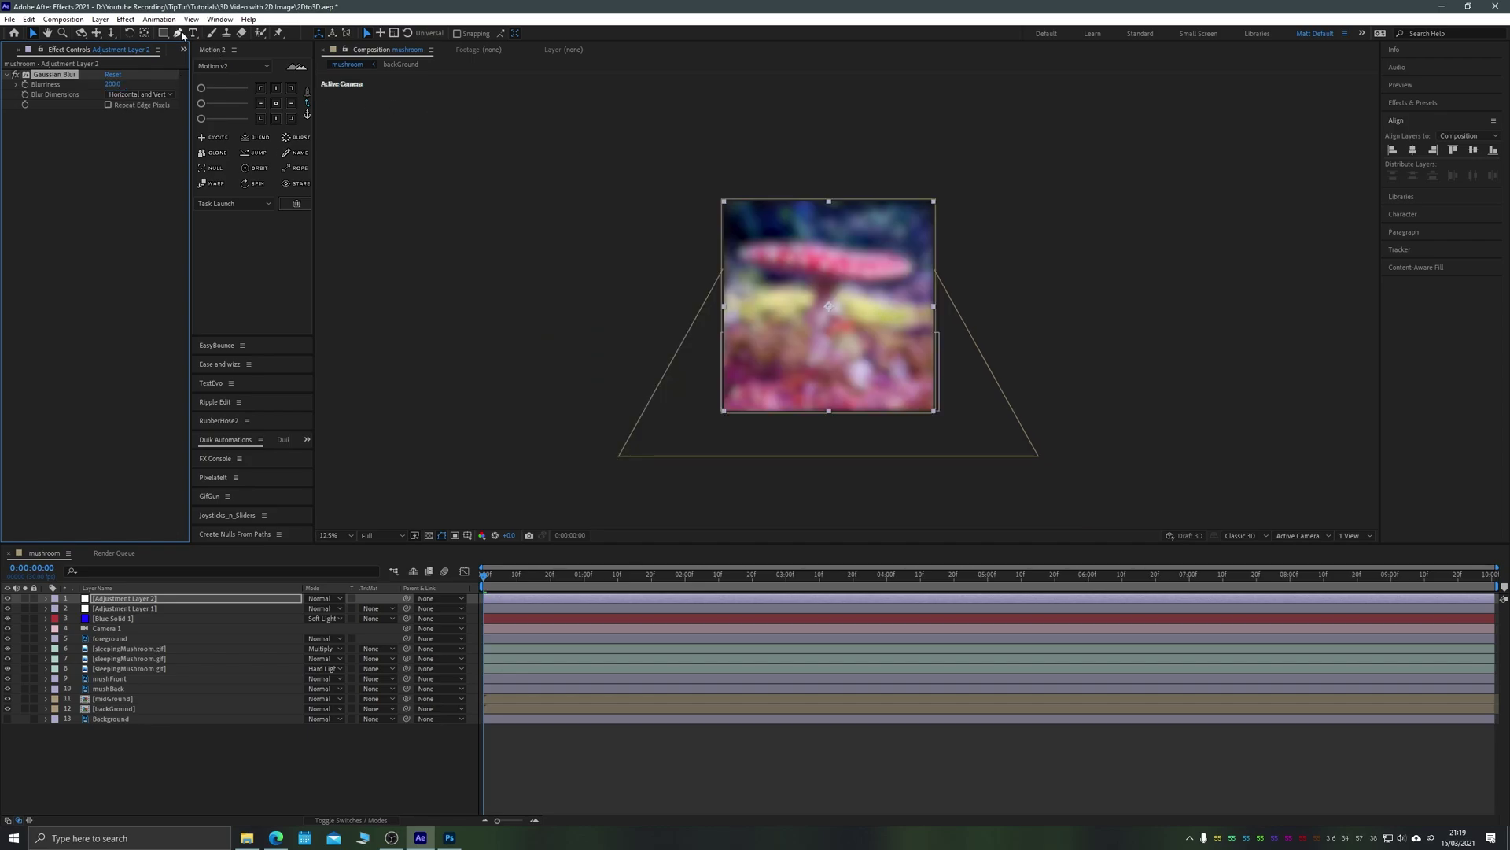
left_click_drag(167, 35, 196, 66)
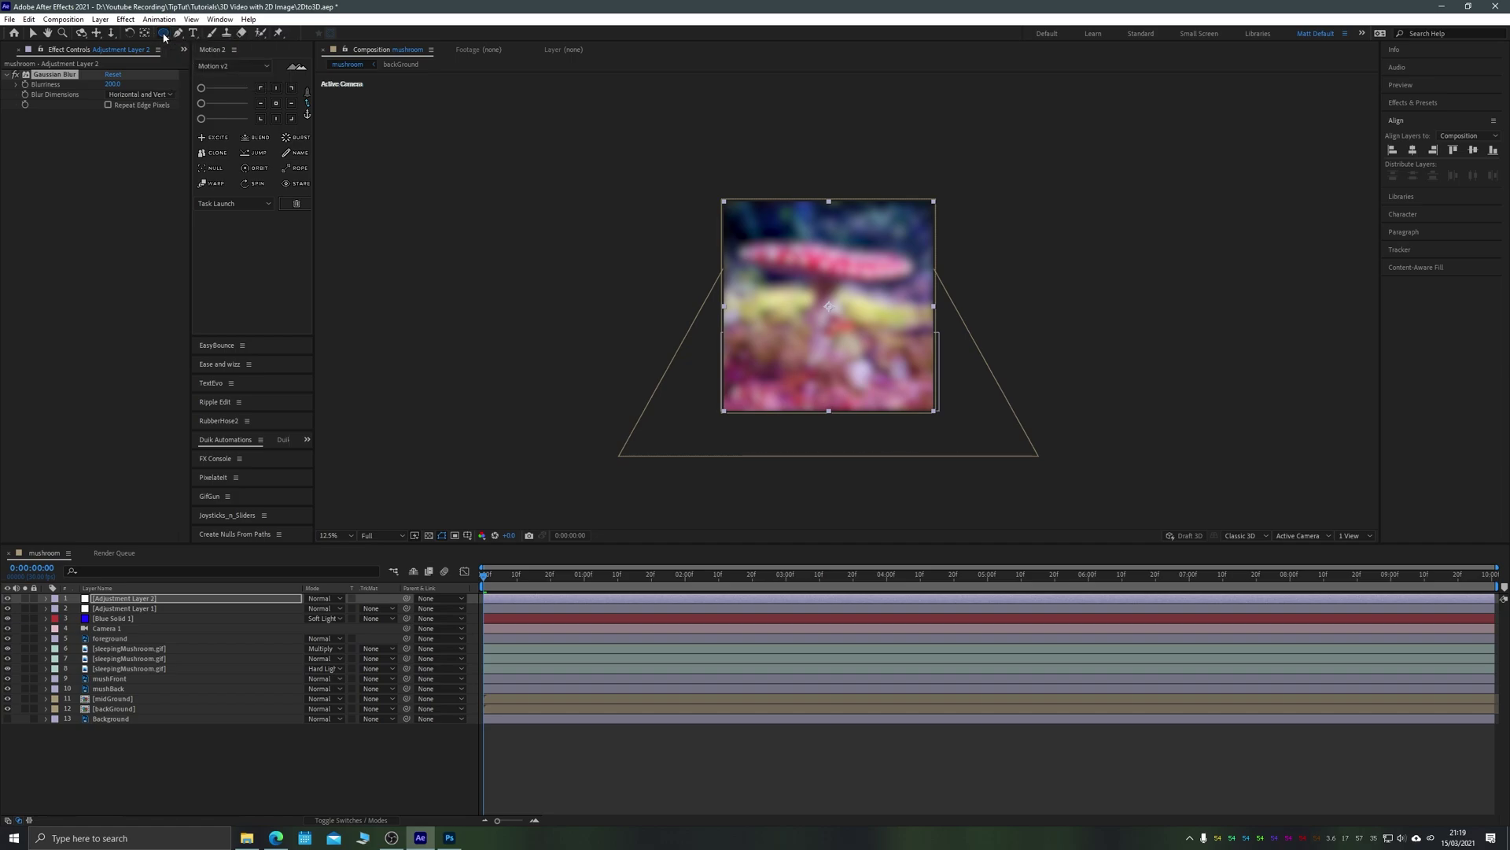
double_click(165, 34)
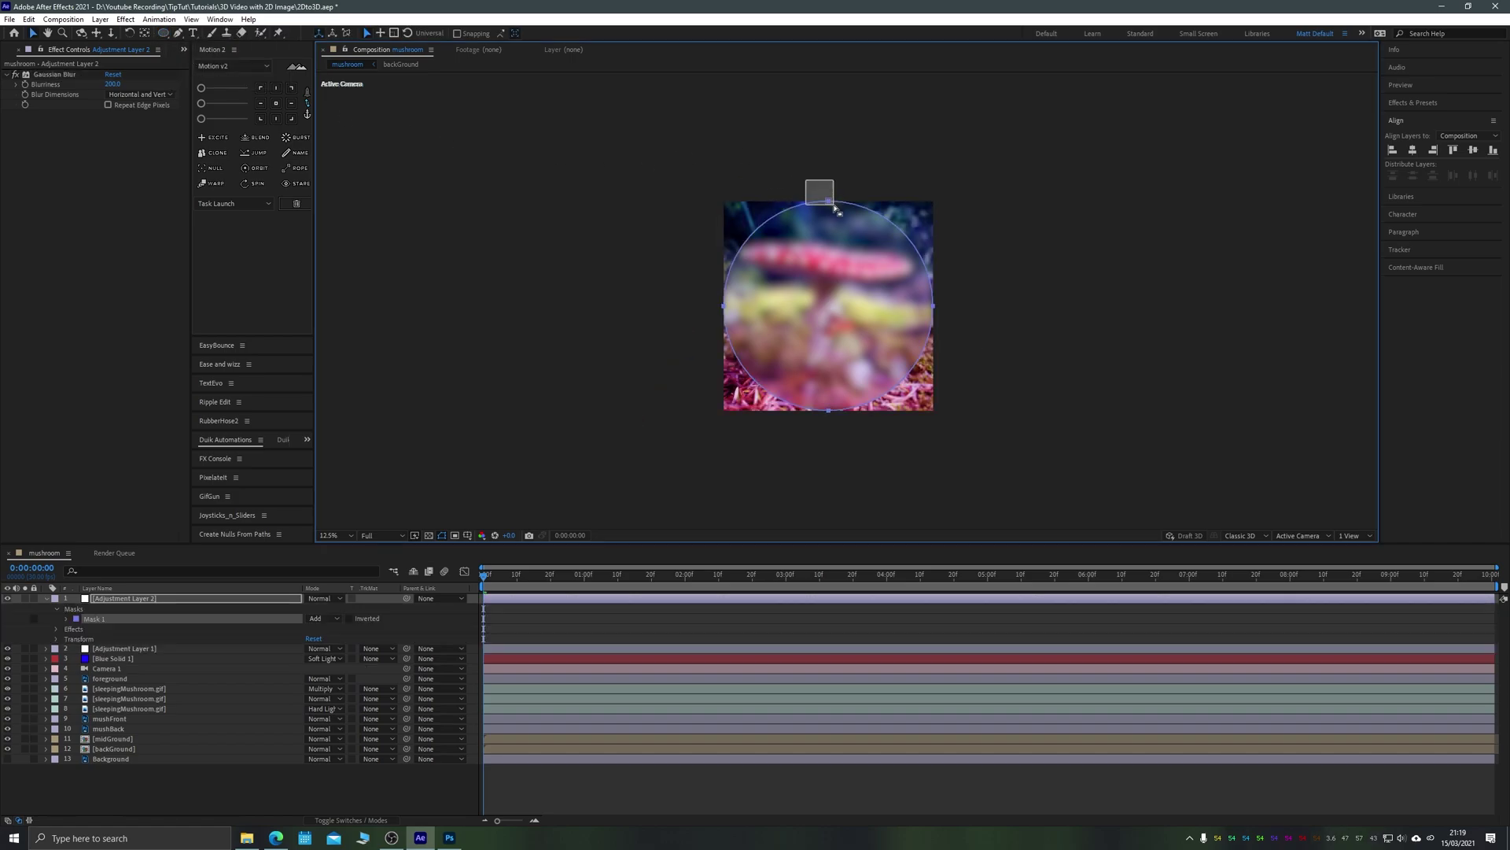
left_click_drag(829, 201, 830, 243)
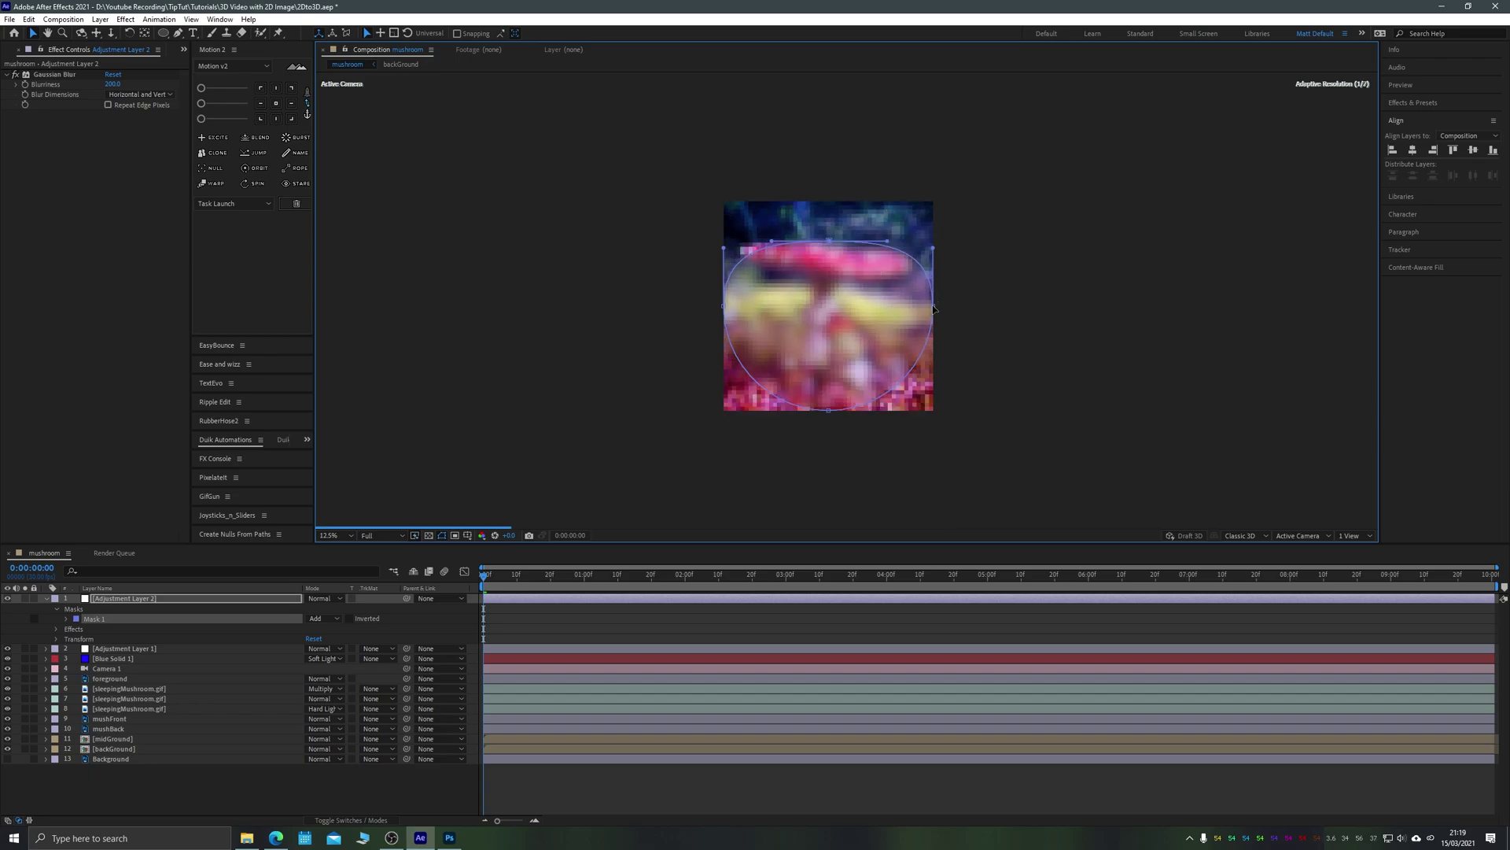
left_click_drag(828, 410, 829, 385)
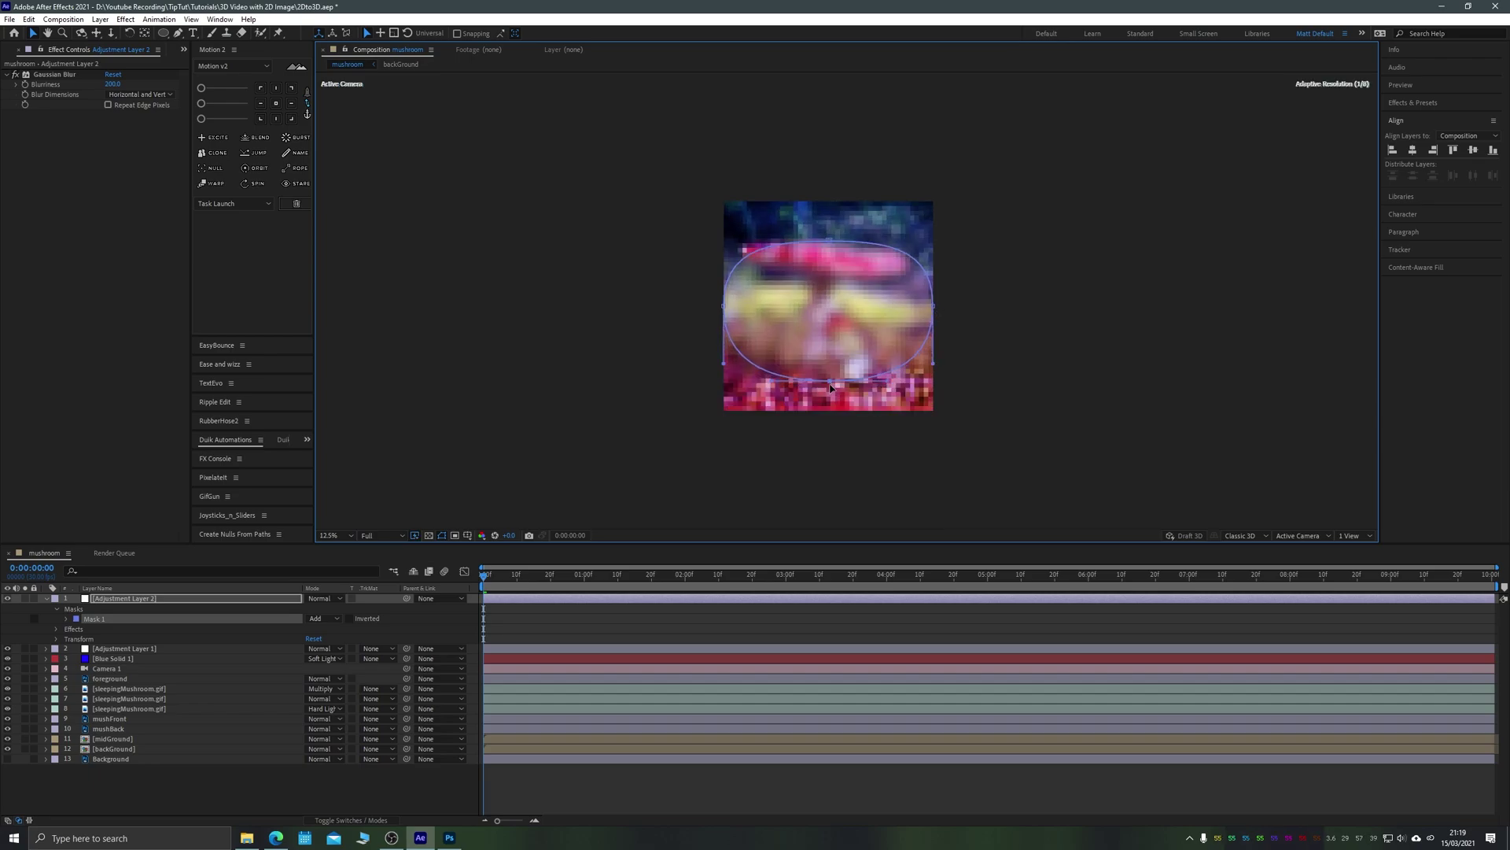
Rotate the ellipse mask diagonally from lower left to upper right and stretch it beyond the image's upper-right corner.
left_click(738, 356)
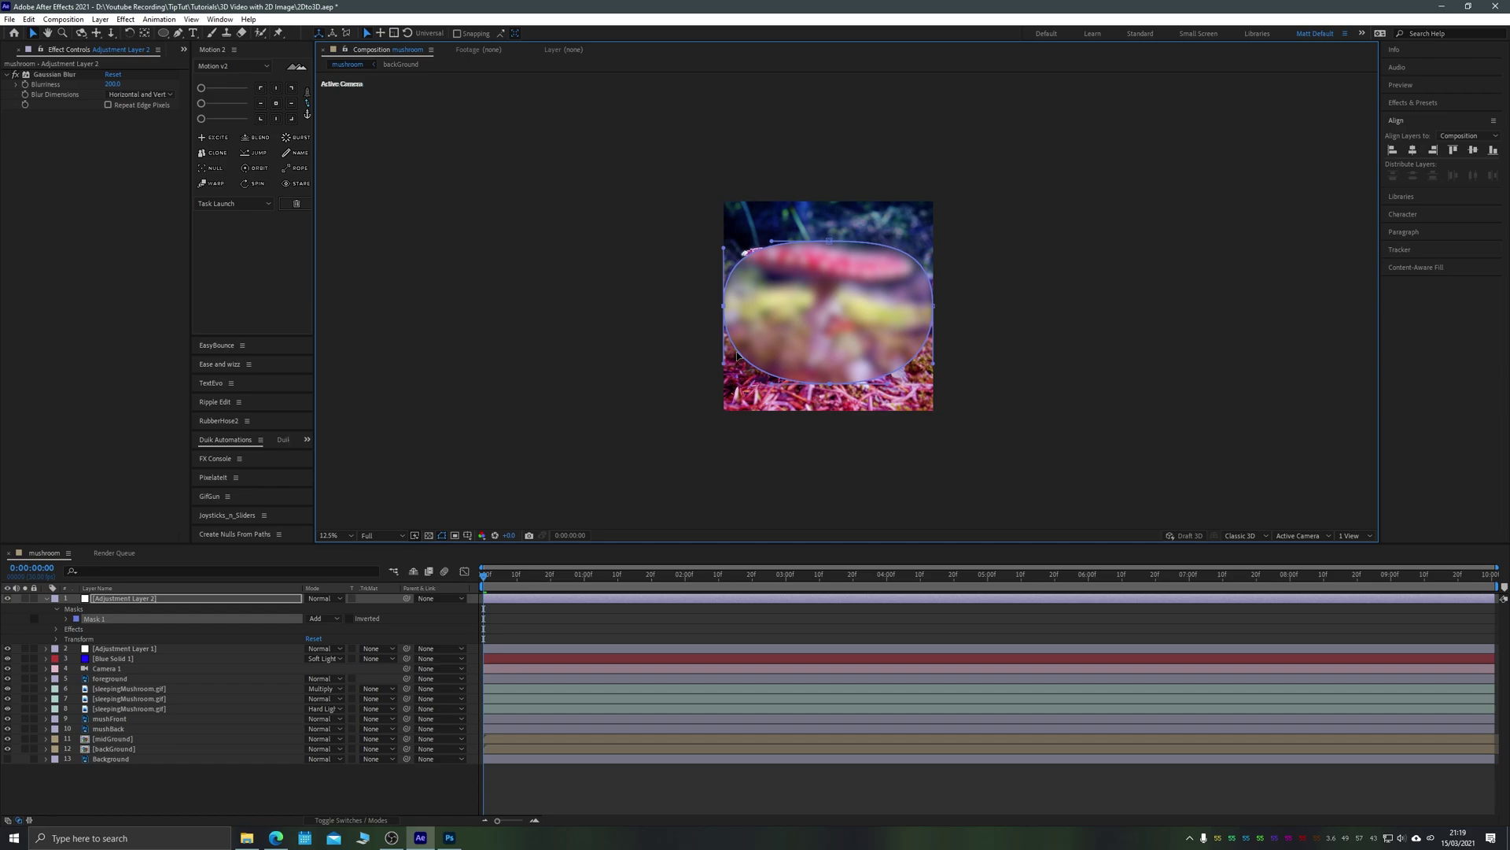
double_click(732, 336)
left_click_drag(715, 239, 710, 409)
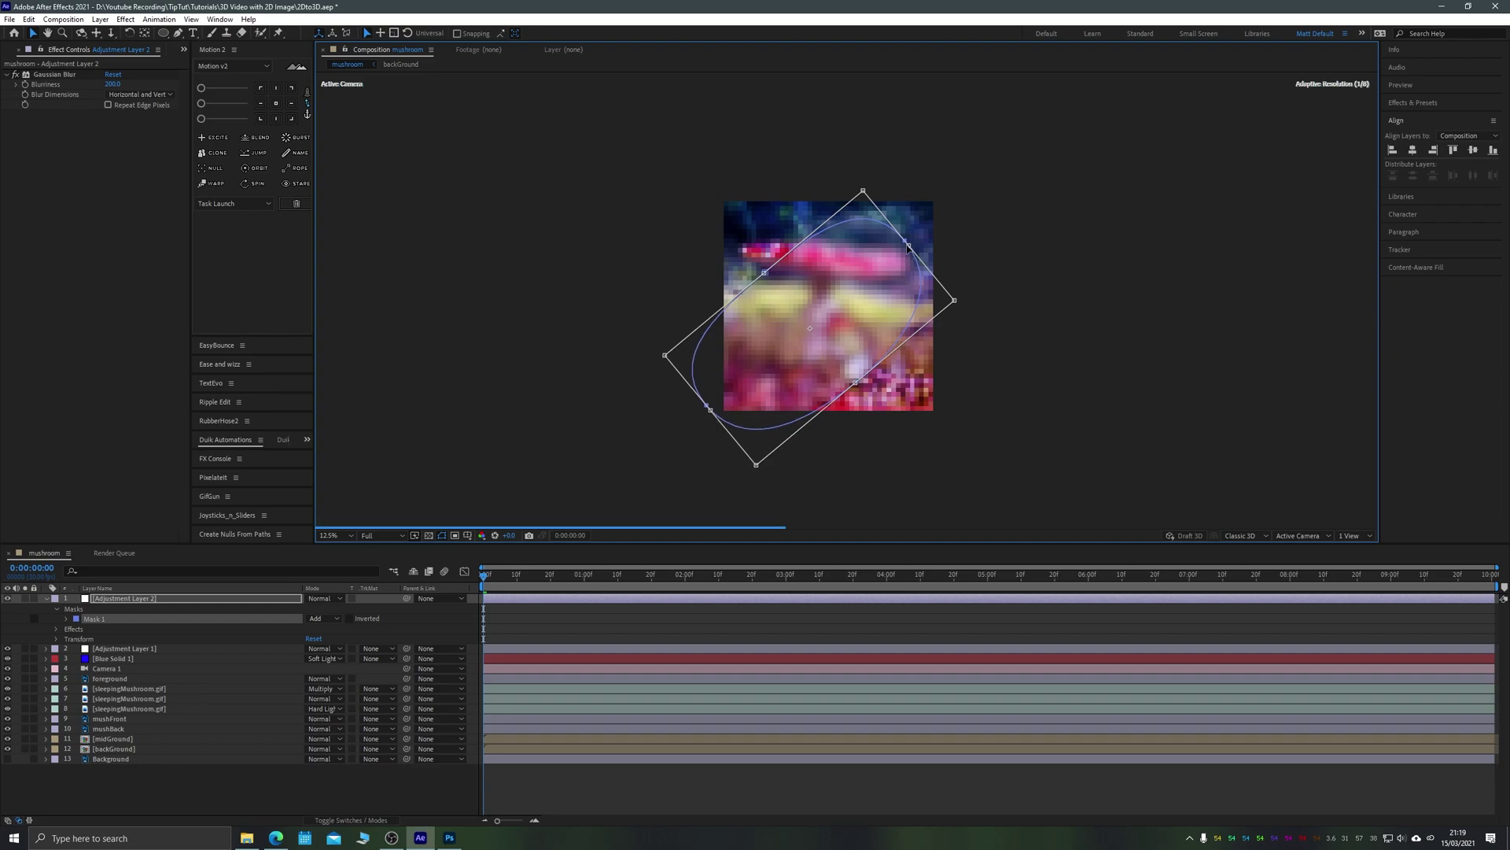
left_click_drag(909, 245, 962, 202)
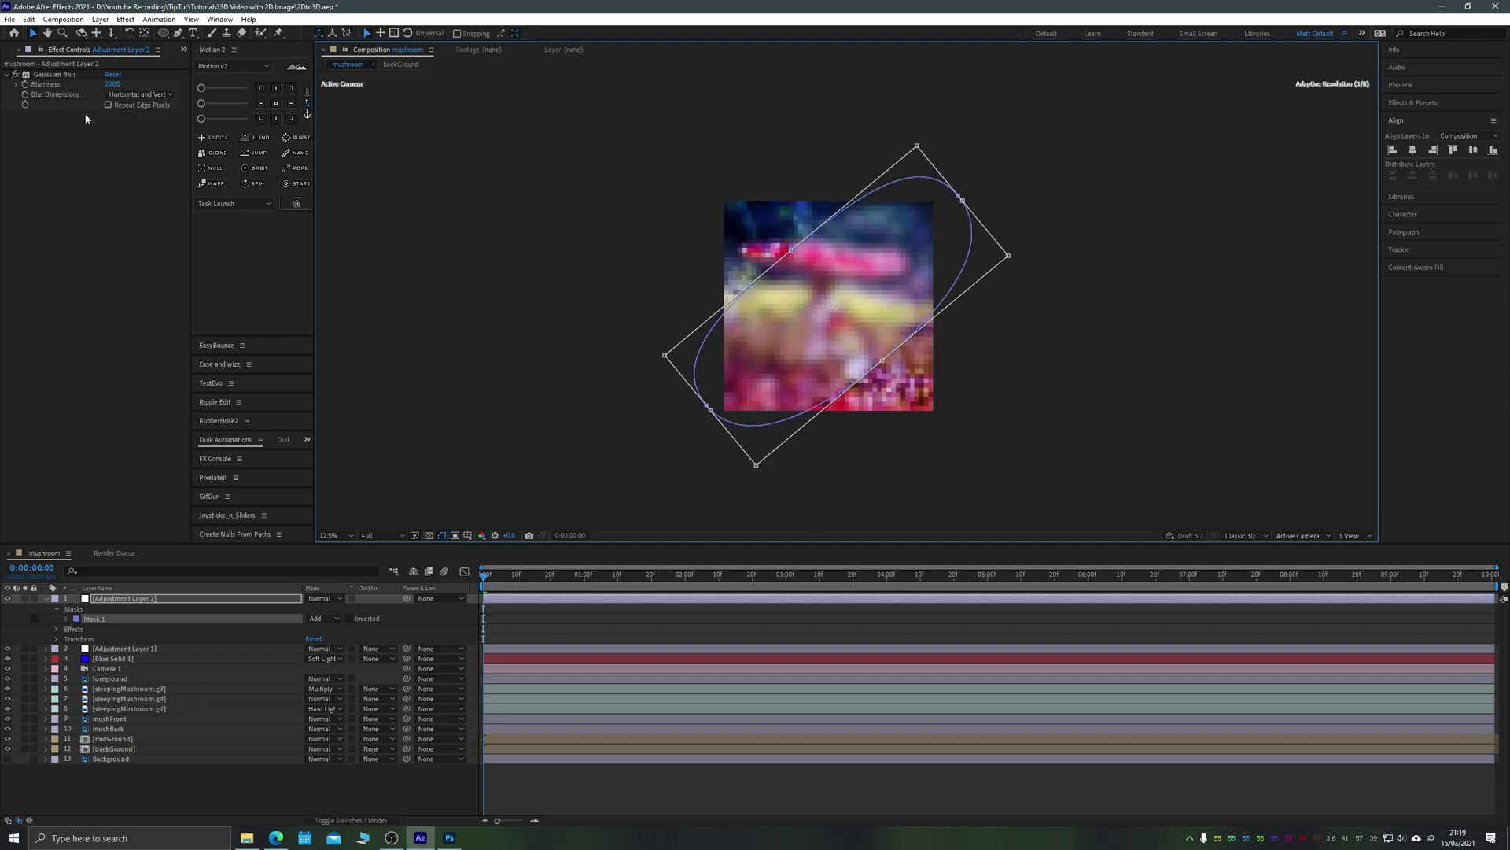
key("Return")
Set the mask's mode to Subtract and its feather to 200 pixels.
left_click(322, 618)
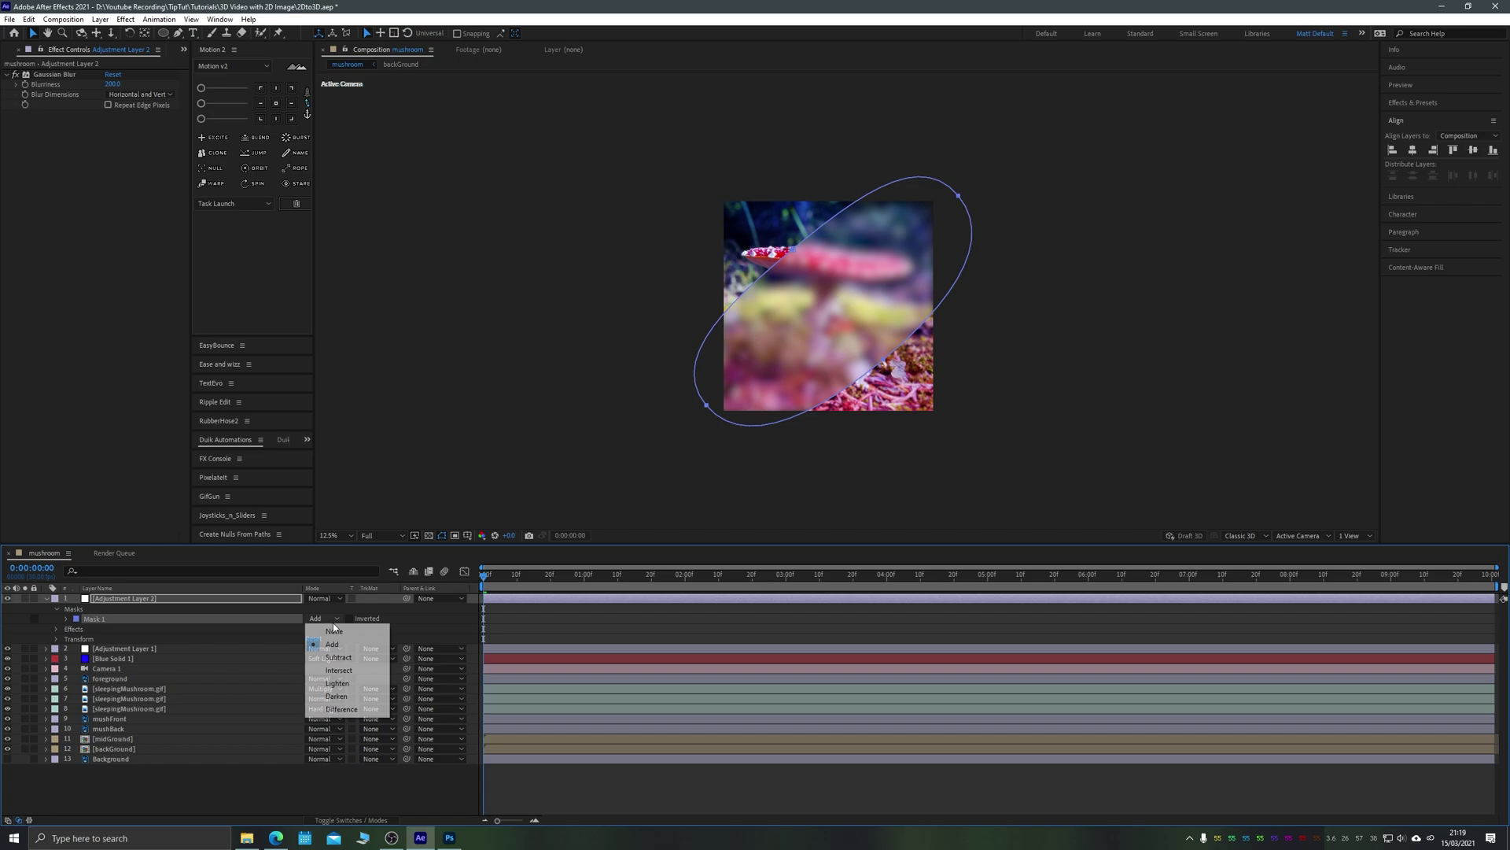
left_click(323, 657)
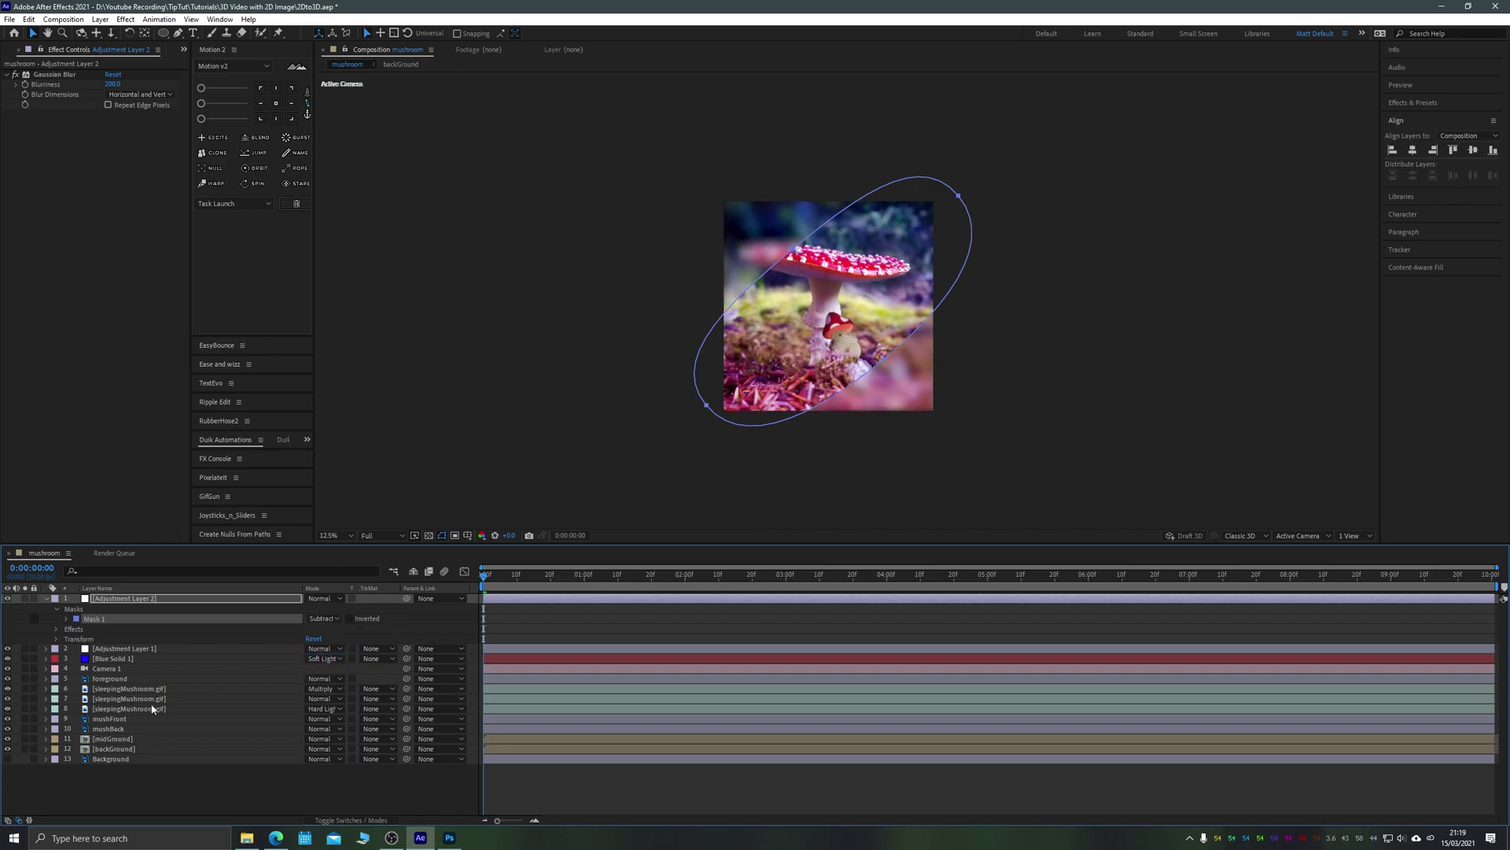
key("f")
left_click_drag(323, 620, 391, 617)
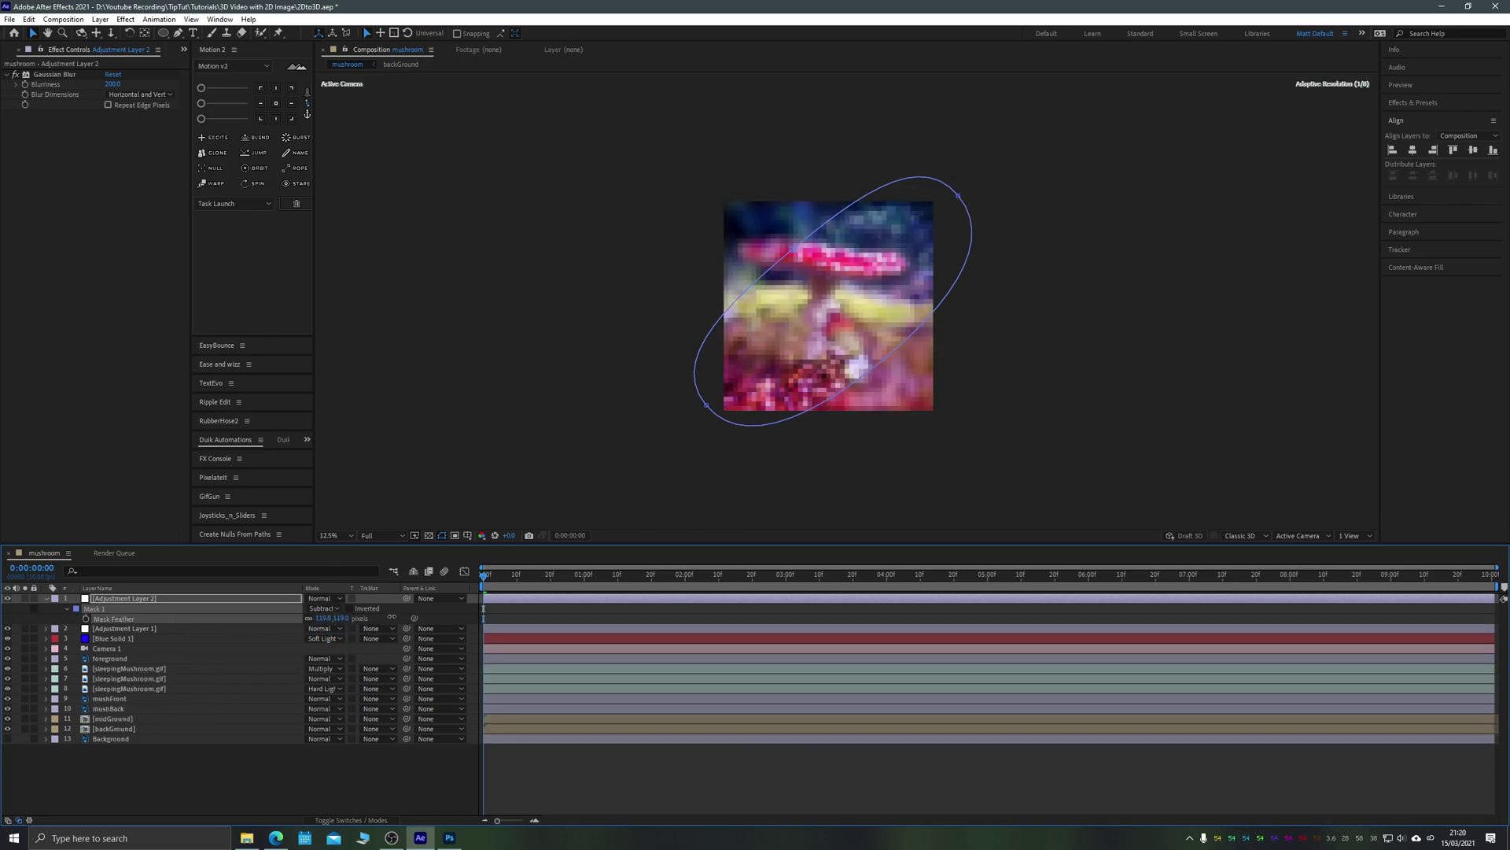
left_click(323, 619)
type("200")
key("Return")
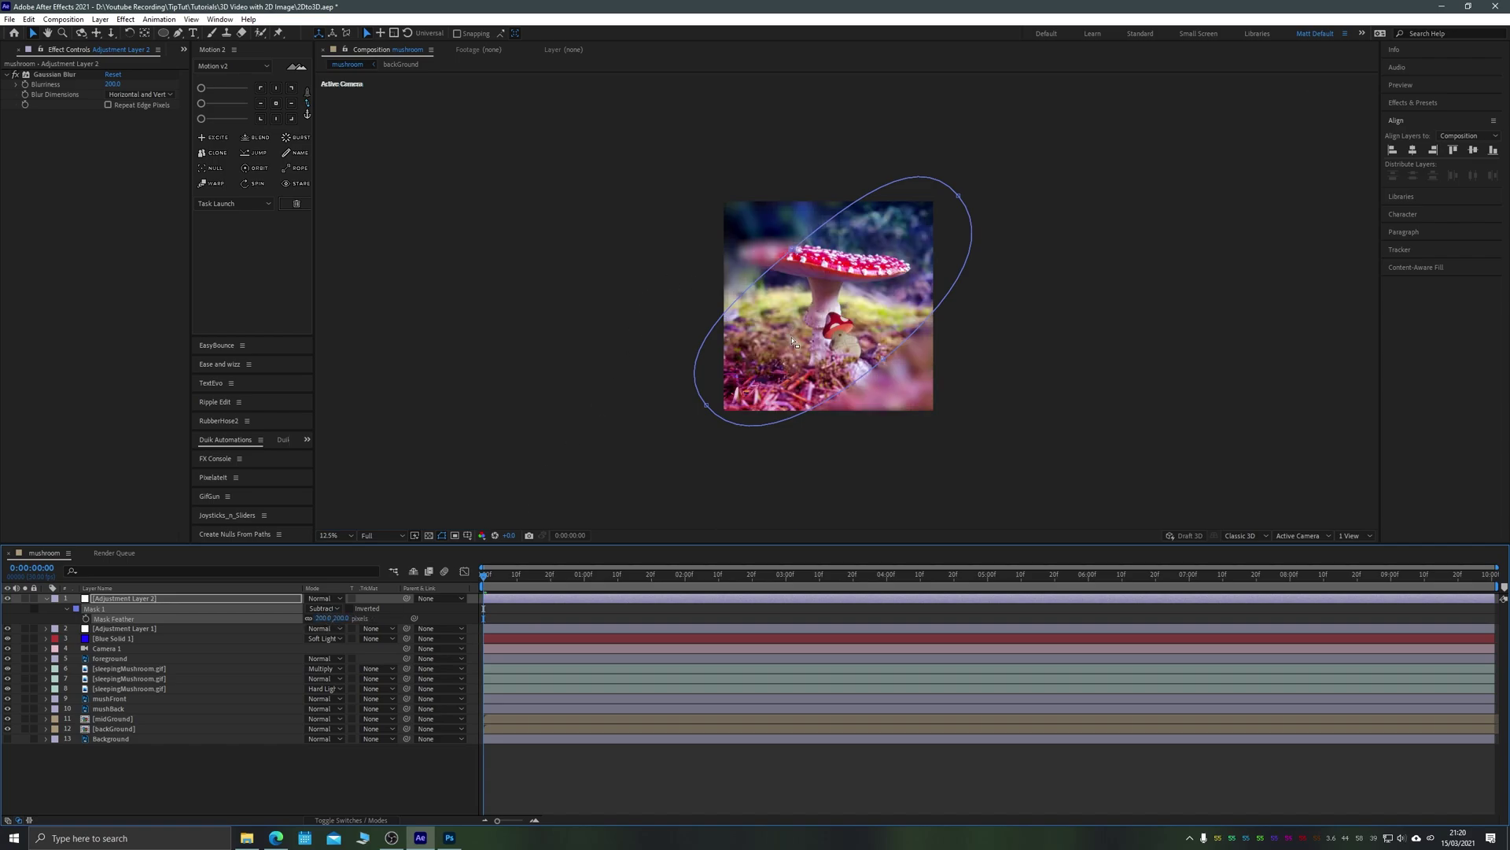
Reshape the mask into a wider, flatter tilted ellipse that leaves the whole mushroom cap and the sleeping character unblurred.
left_click(706, 405)
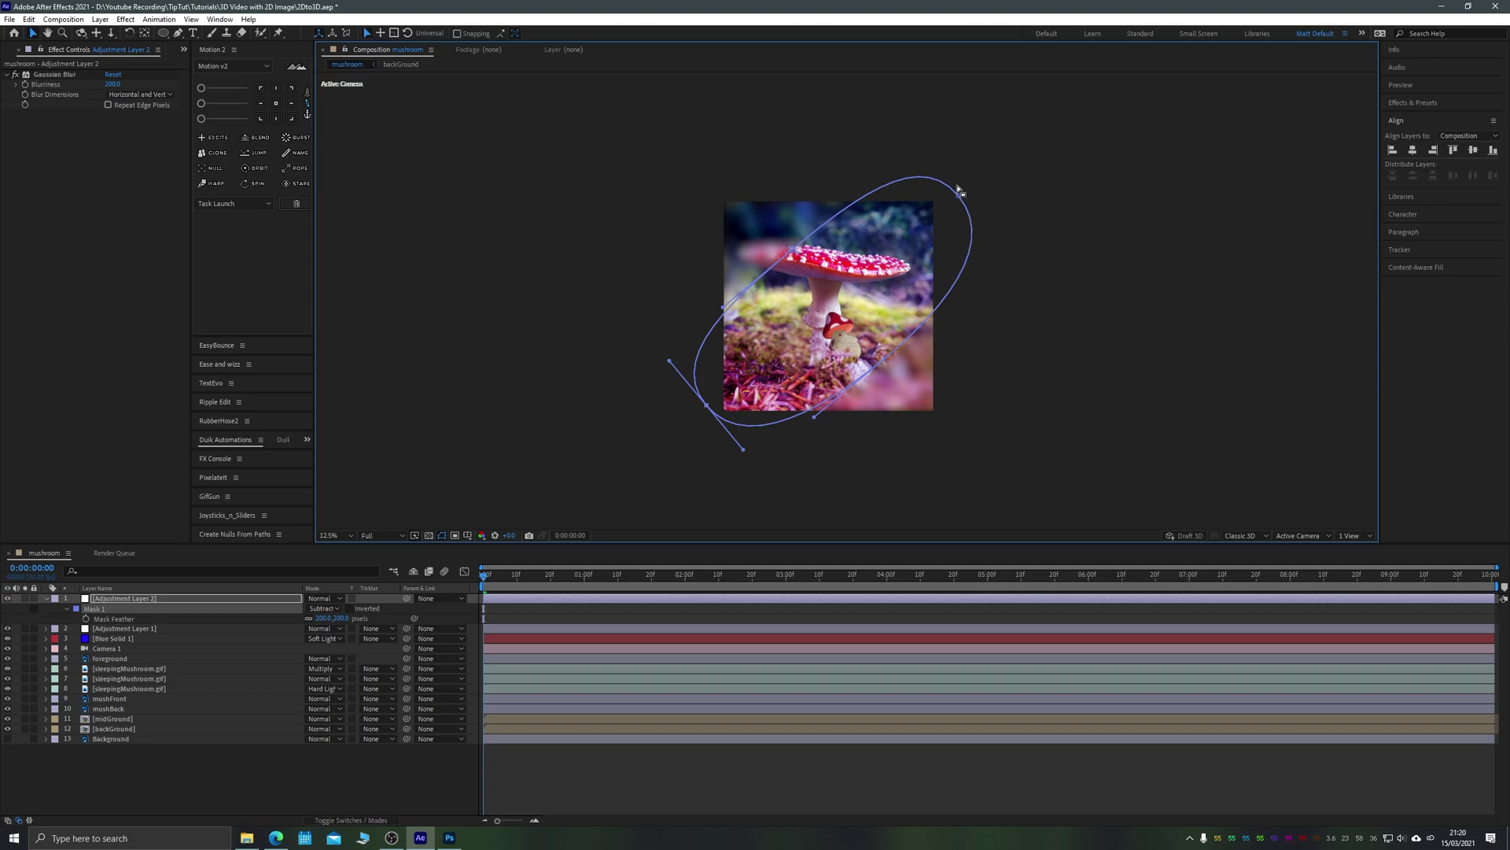
left_click_drag(952, 176, 998, 238)
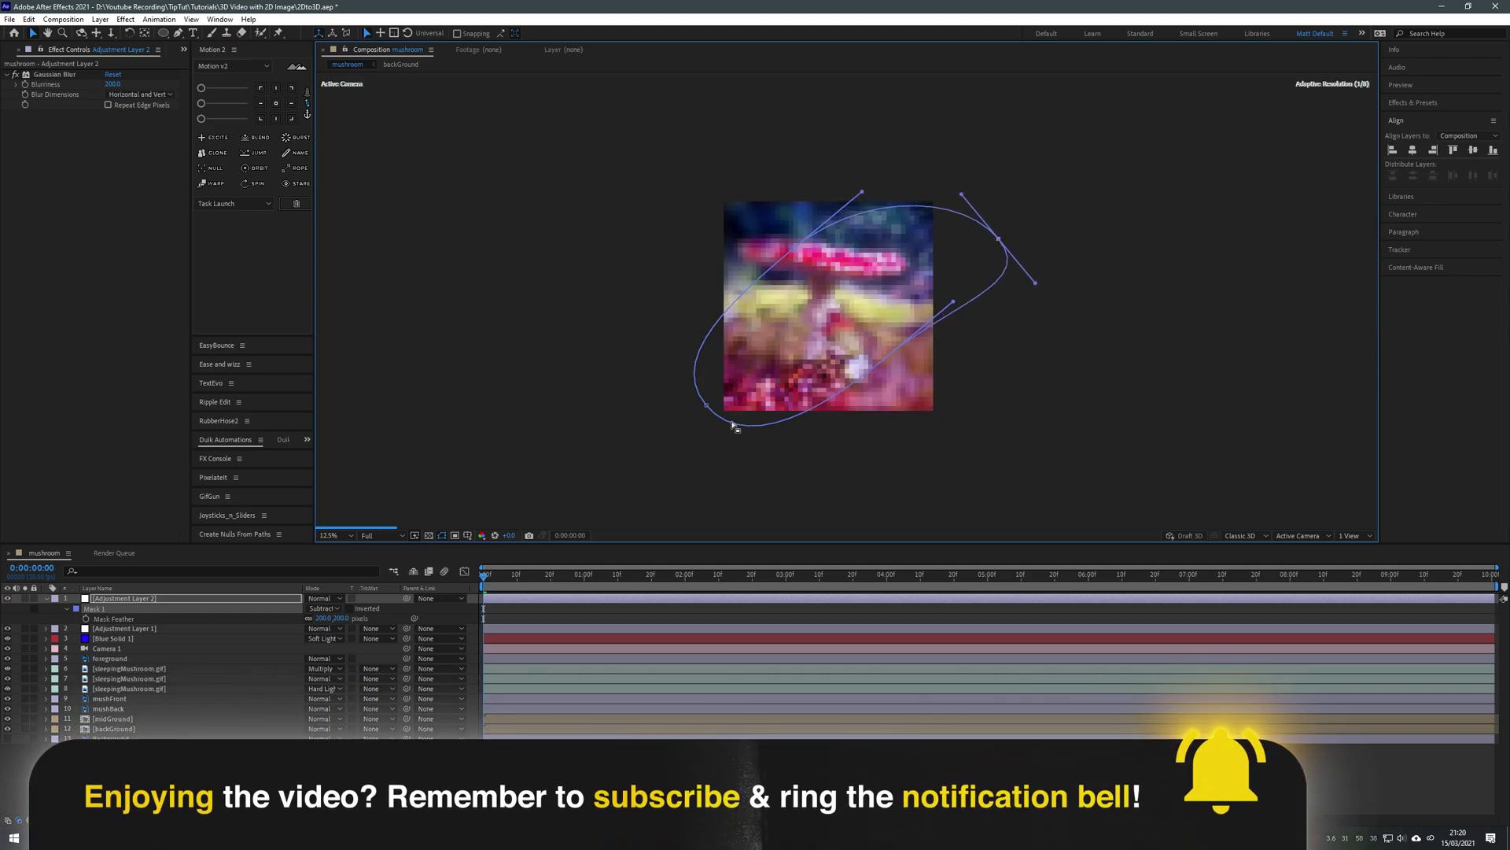
left_click_drag(707, 405, 642, 379)
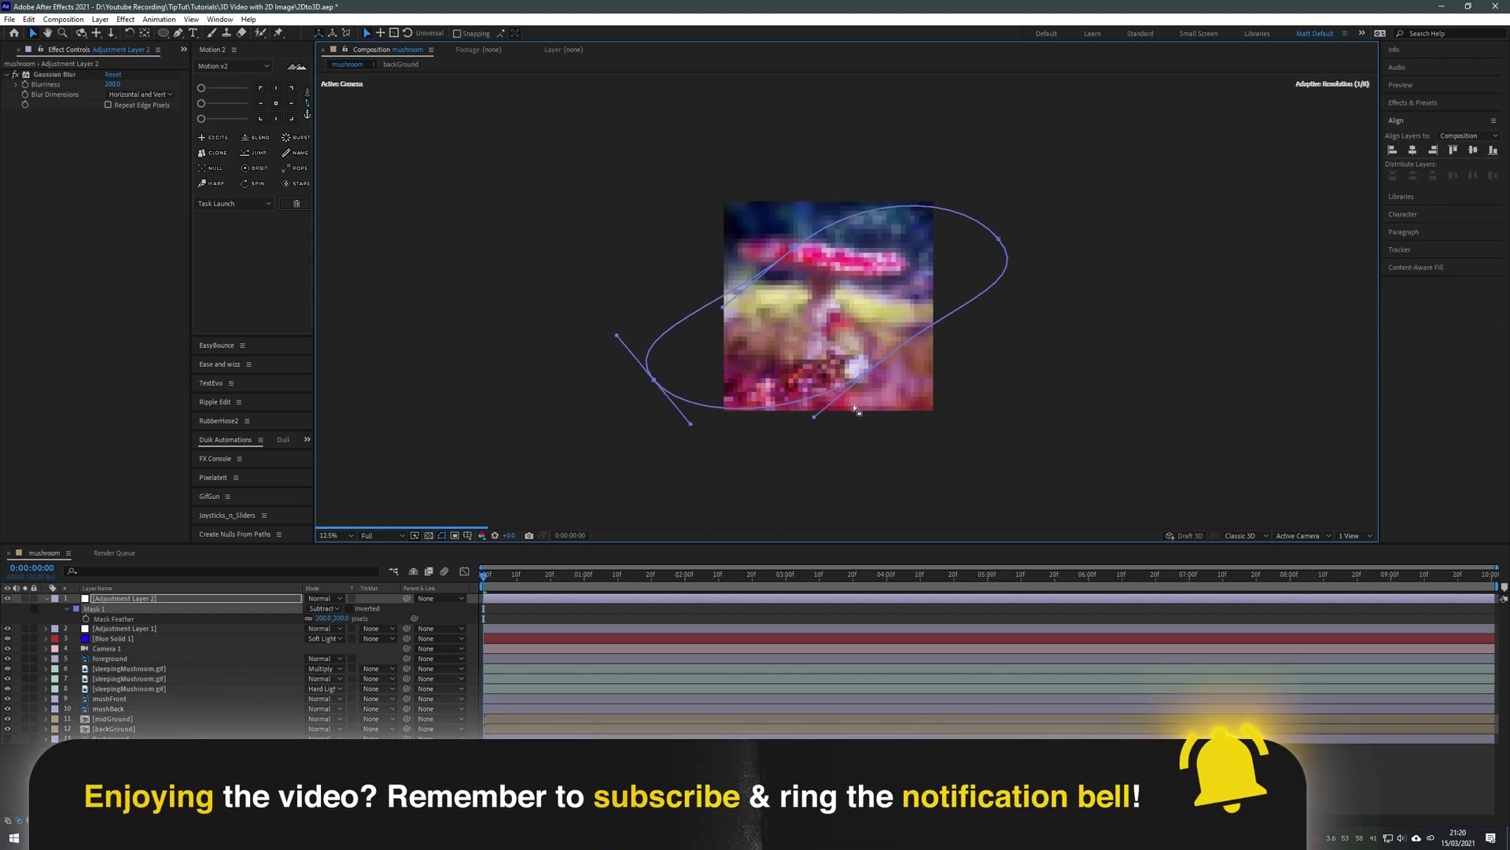
left_click_drag(796, 413, 784, 411)
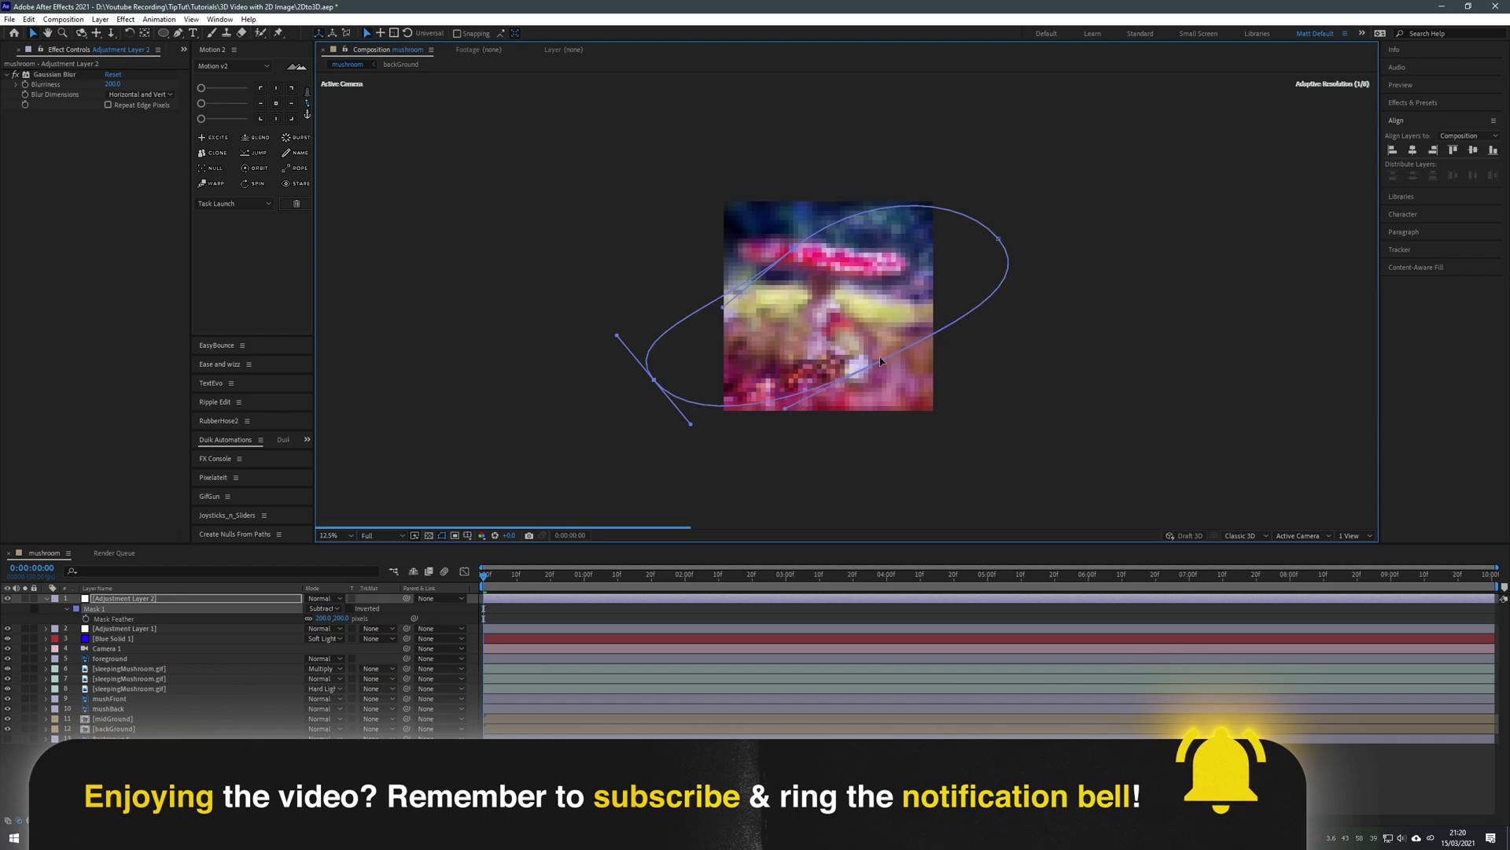
left_click_drag(881, 361, 890, 380)
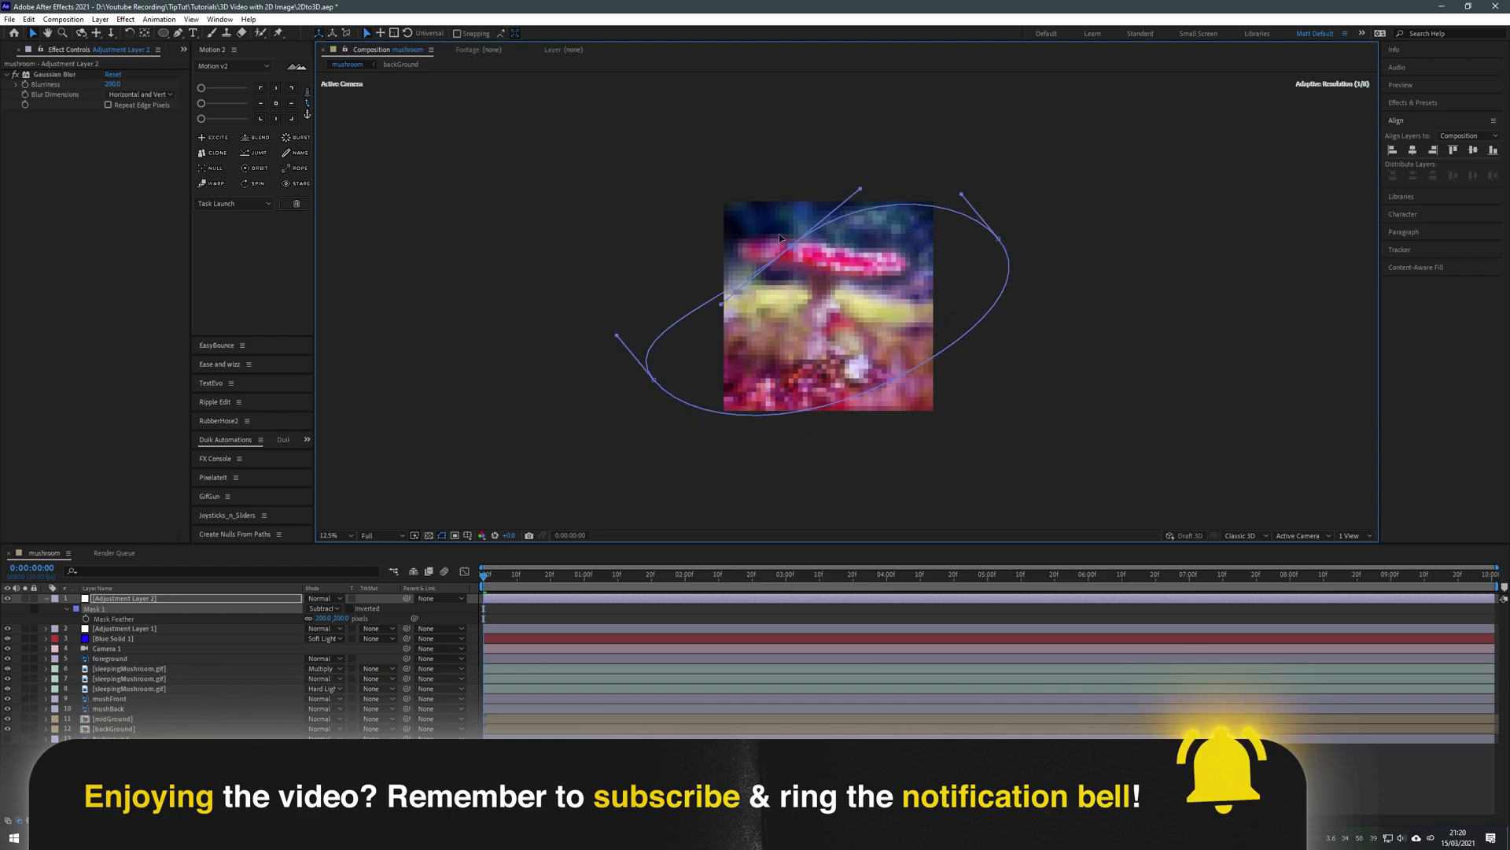
left_click_drag(778, 234, 696, 267)
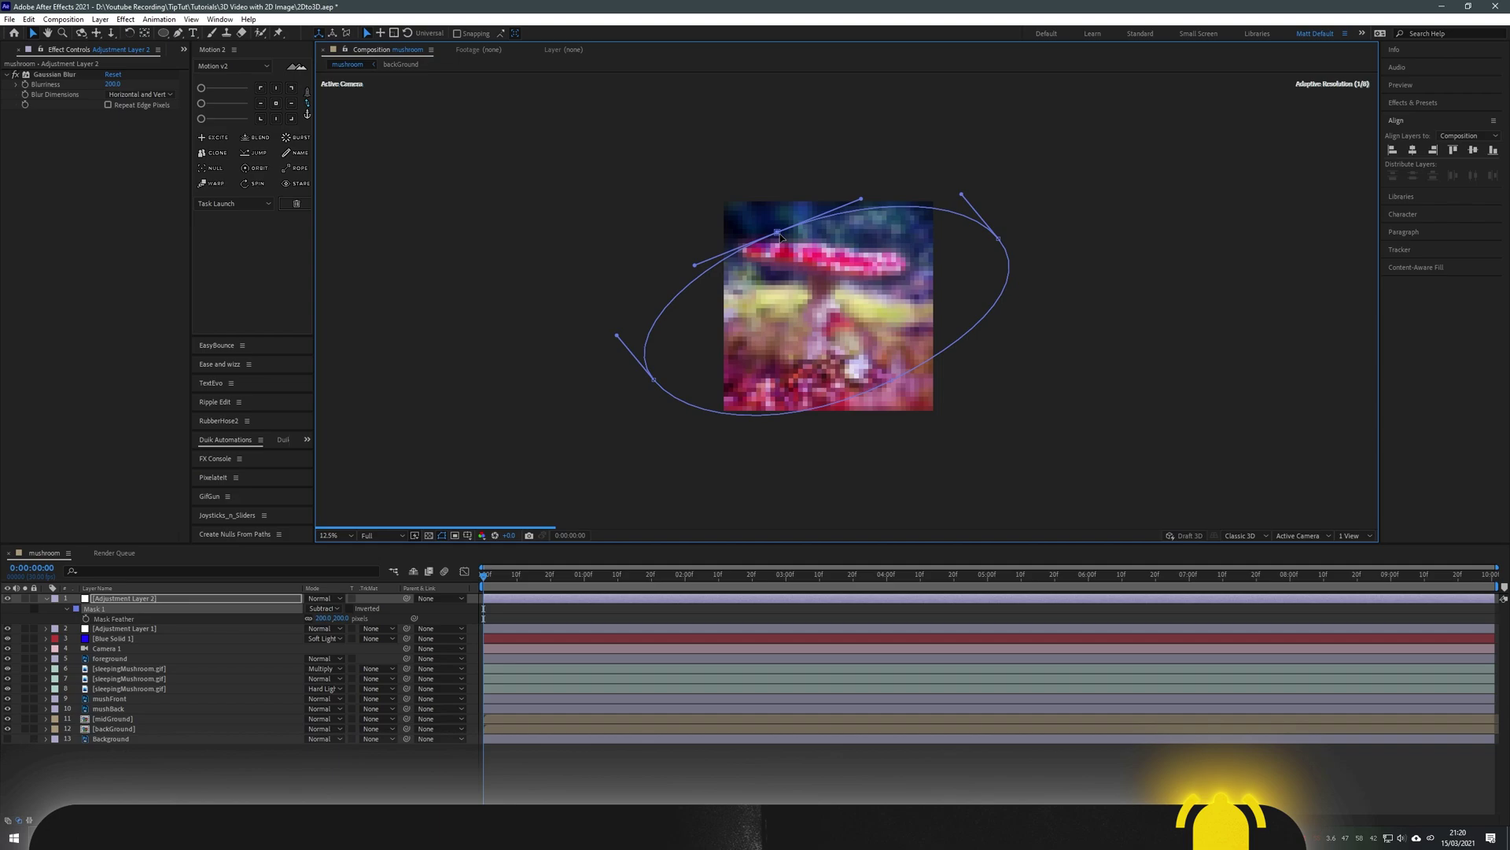
left_click_drag(778, 233, 782, 229)
left_click(47, 74)
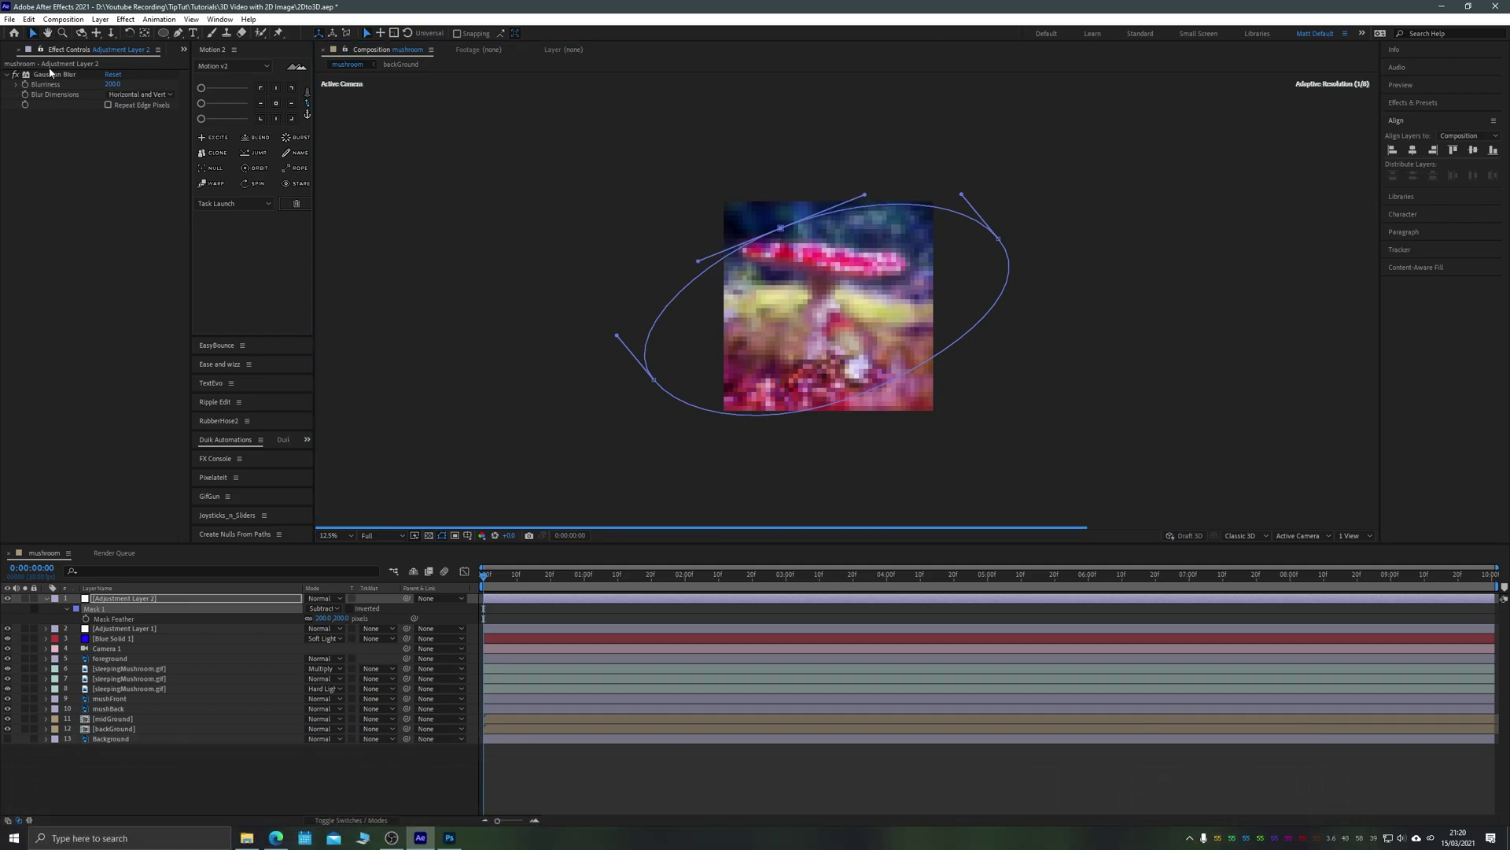
left_click(172, 752)
left_click(110, 599)
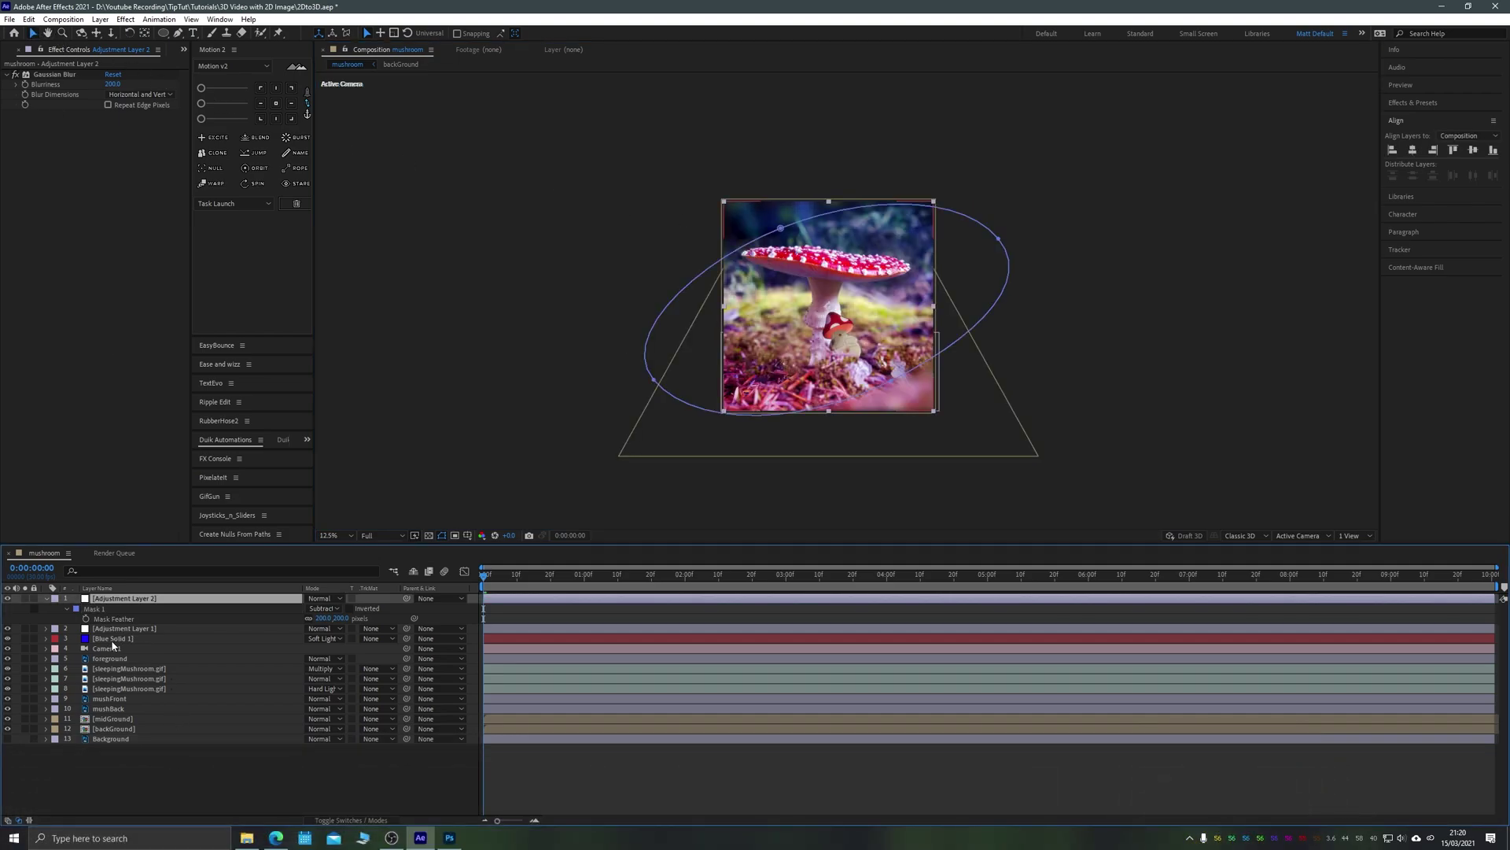
Add the expression wiggle(1,15); to Camera 1's Position and return to the first frame.
left_click(114, 648)
key("p")
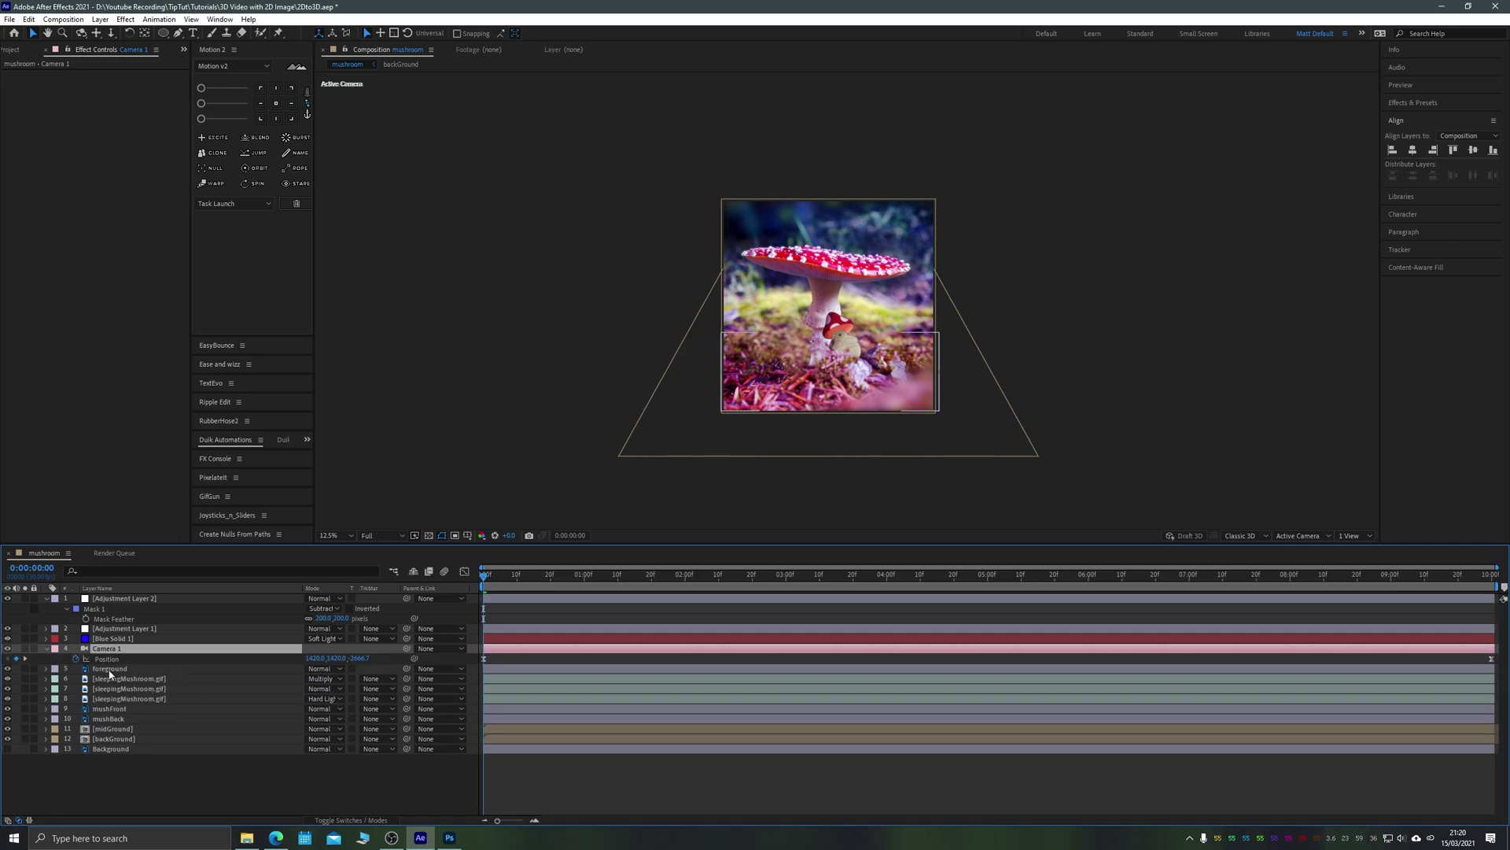
left_click(77, 659, "alt")
type("wiggle()")
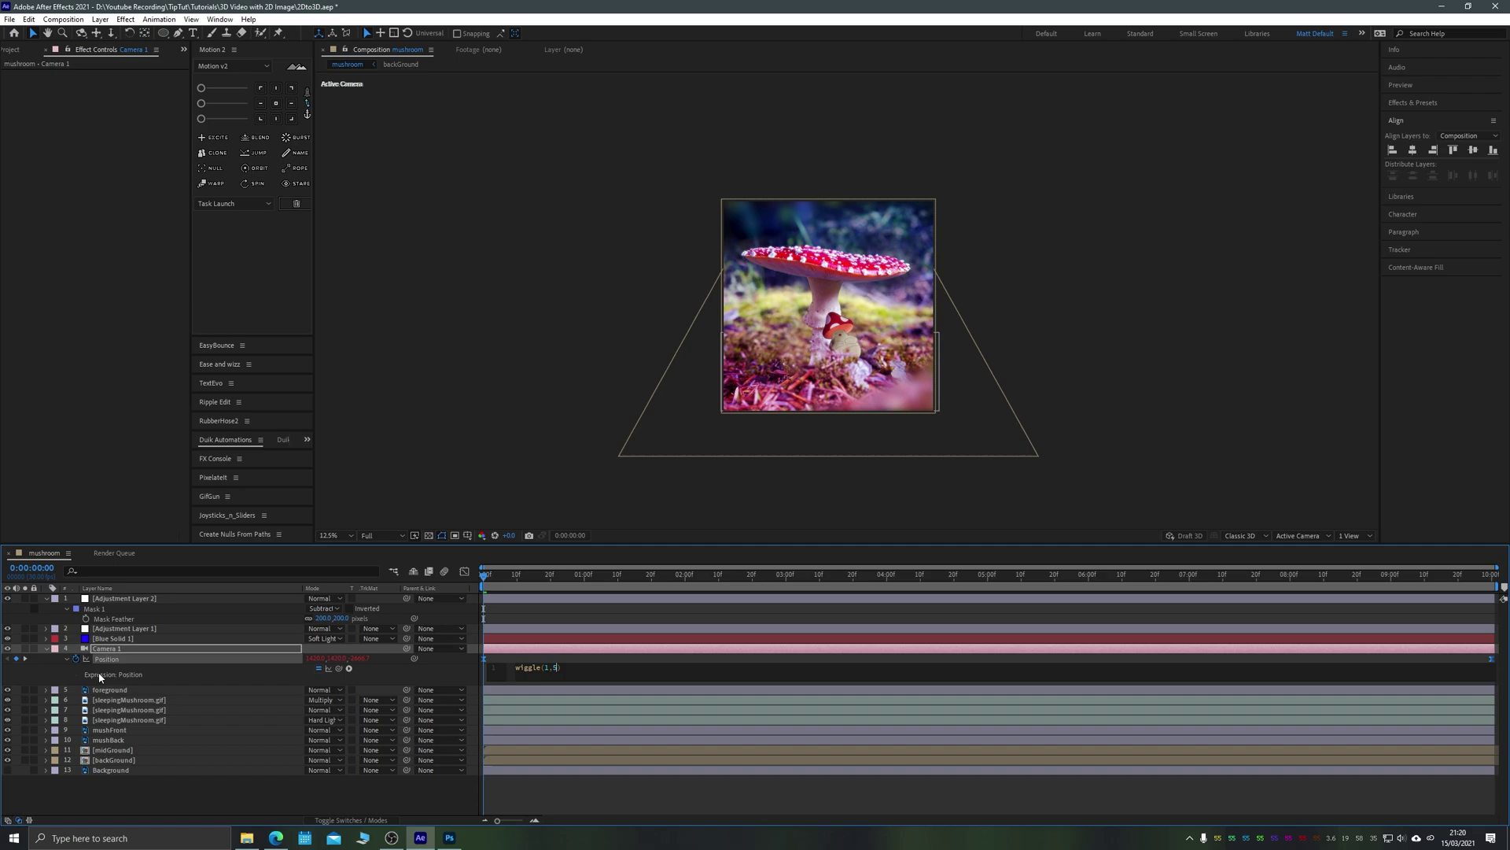
key("BackSpace")
key("Right")
type(";")
left_click(607, 786)
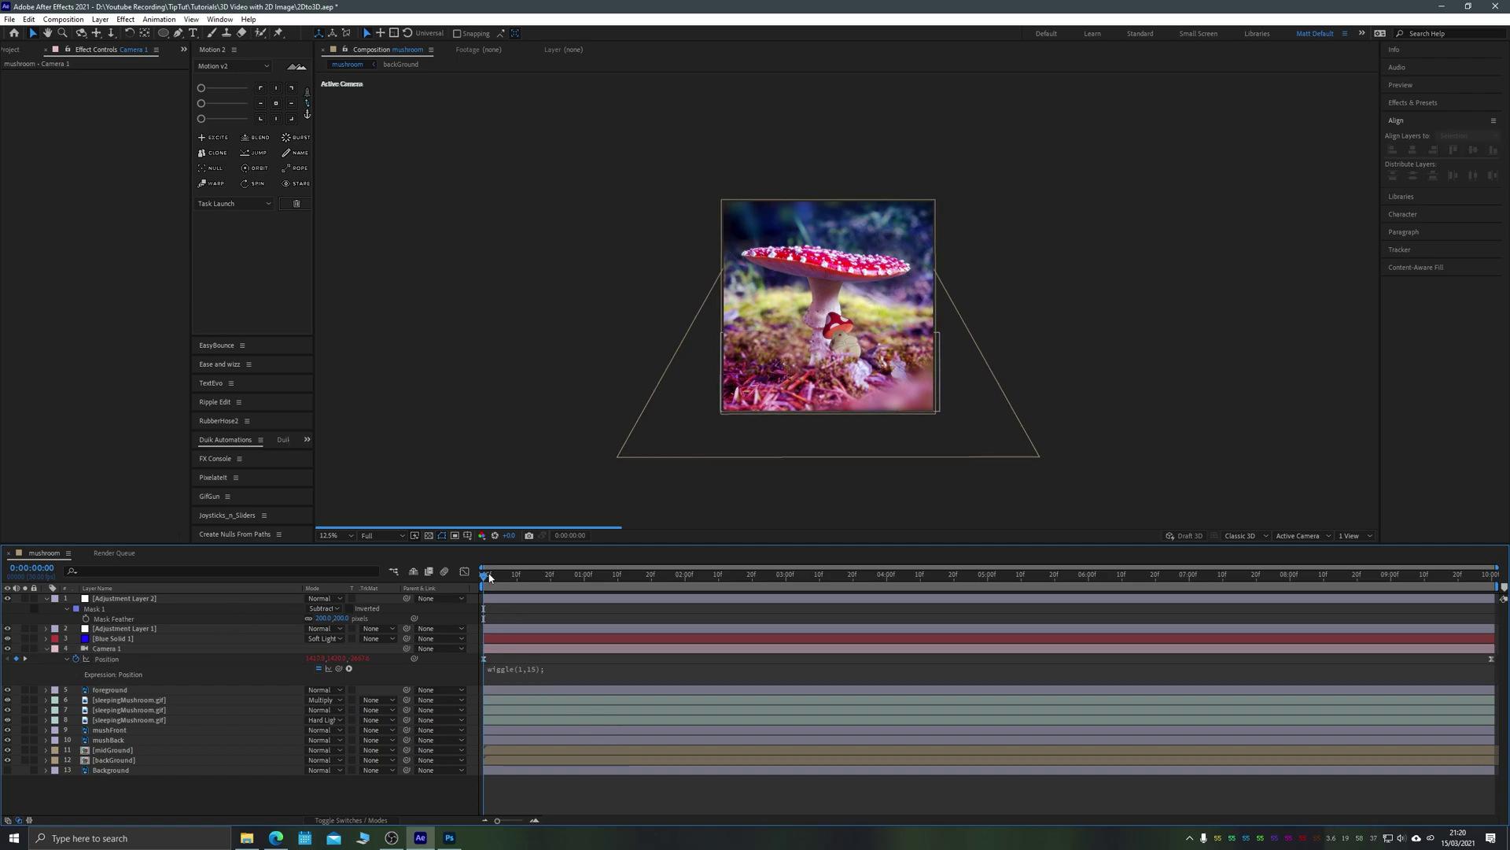
left_click_drag(489, 573, 462, 576)
left_click(523, 363)
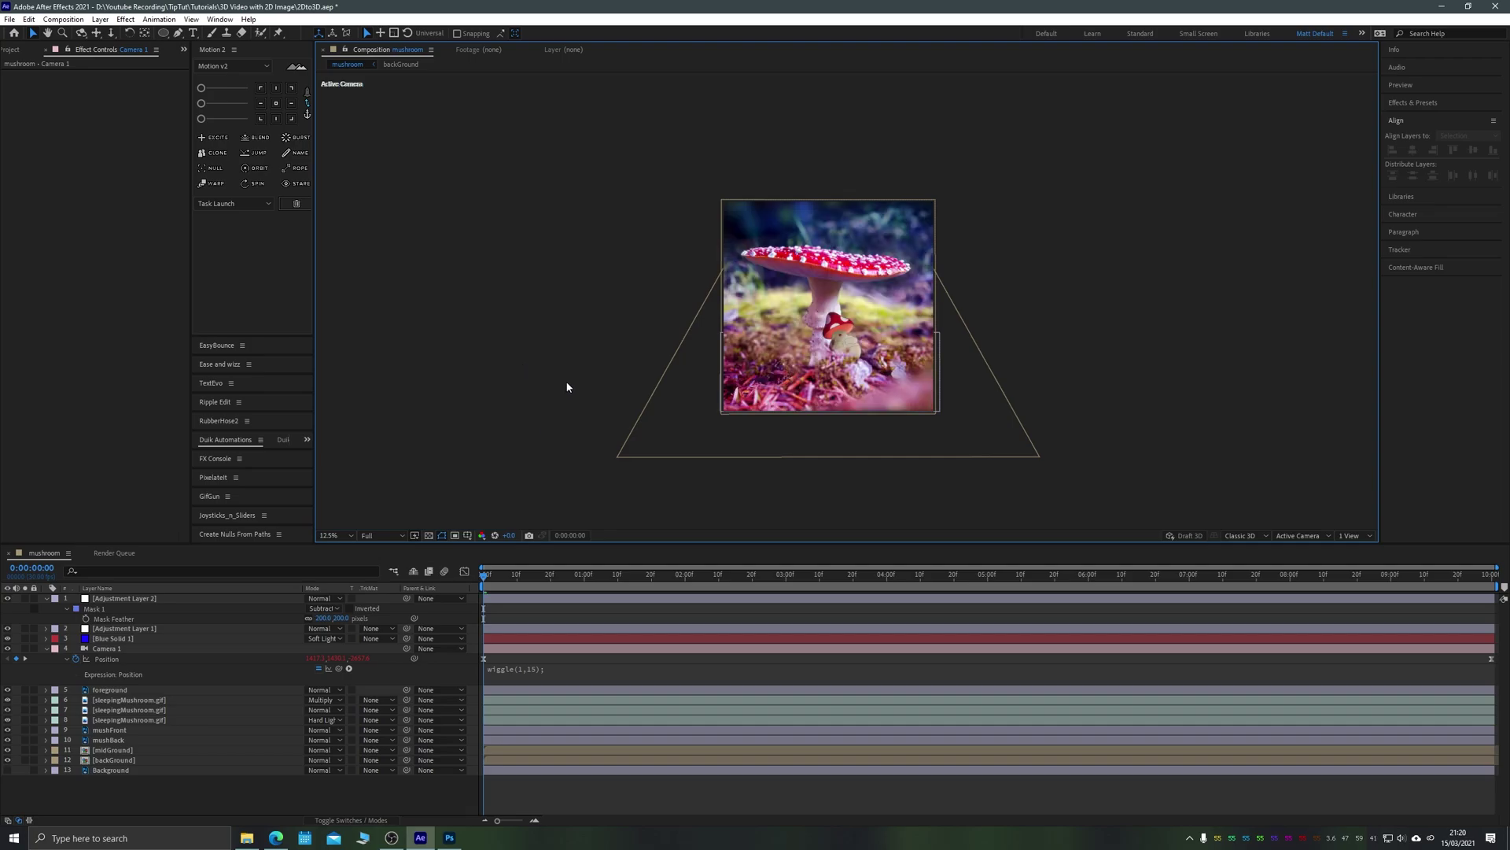
Increase the feather of Adjustment Layer 2's mask to 1000 pixels.
key("period")
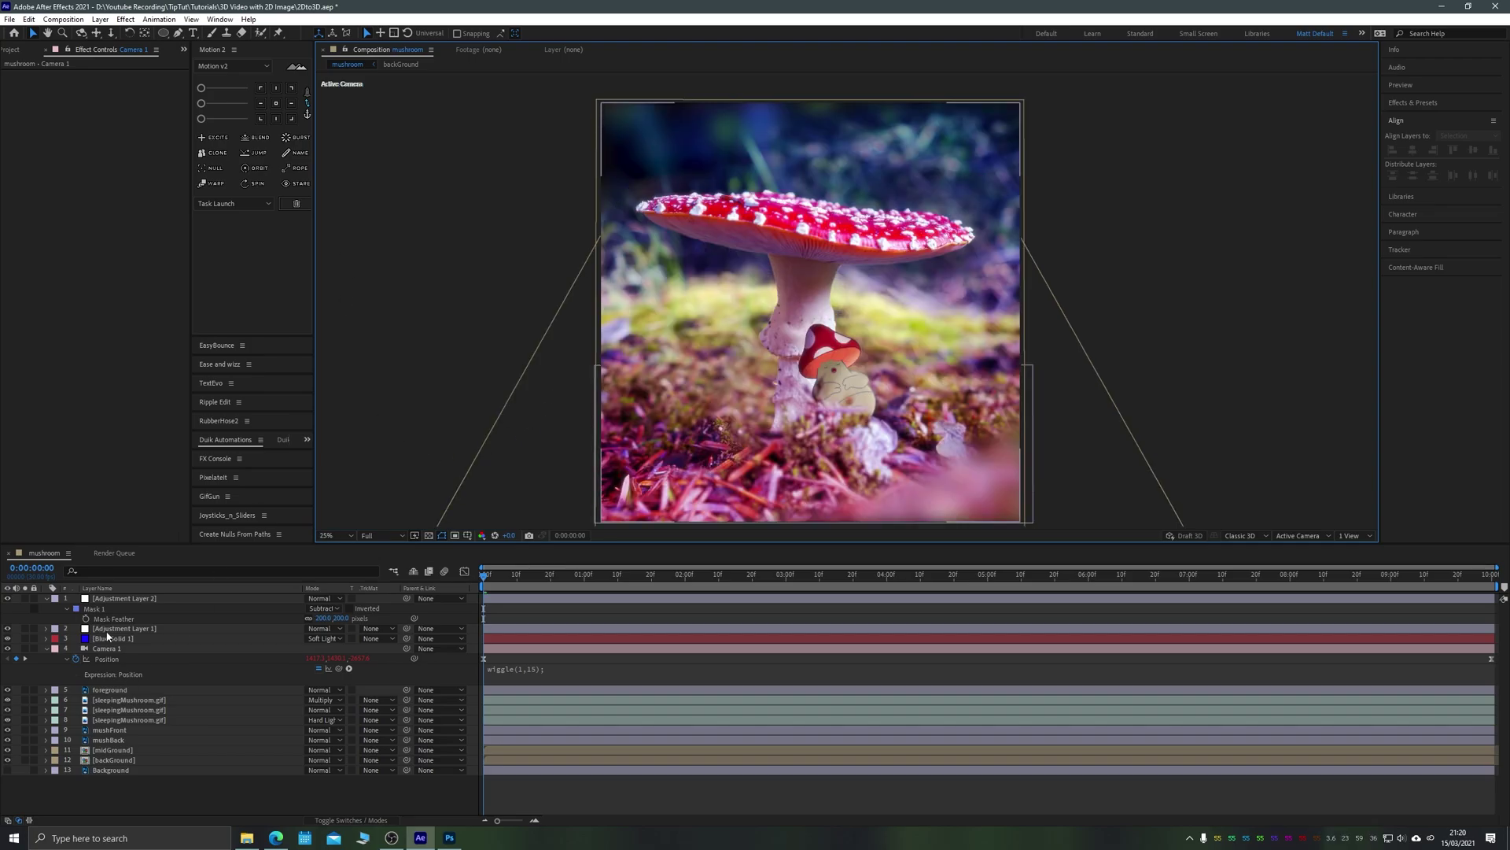
left_click(322, 616)
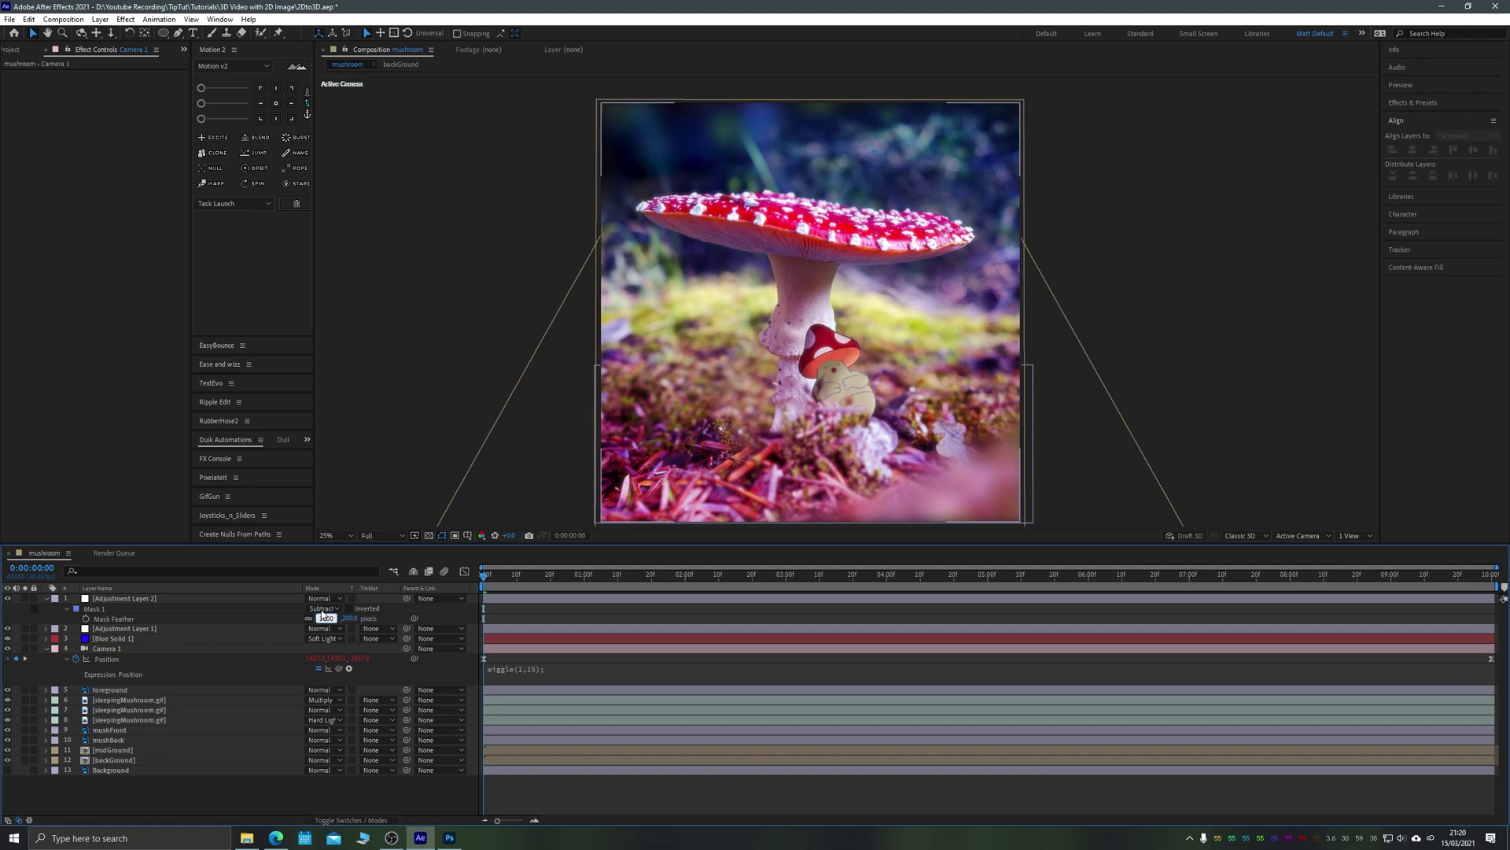
key("Return")
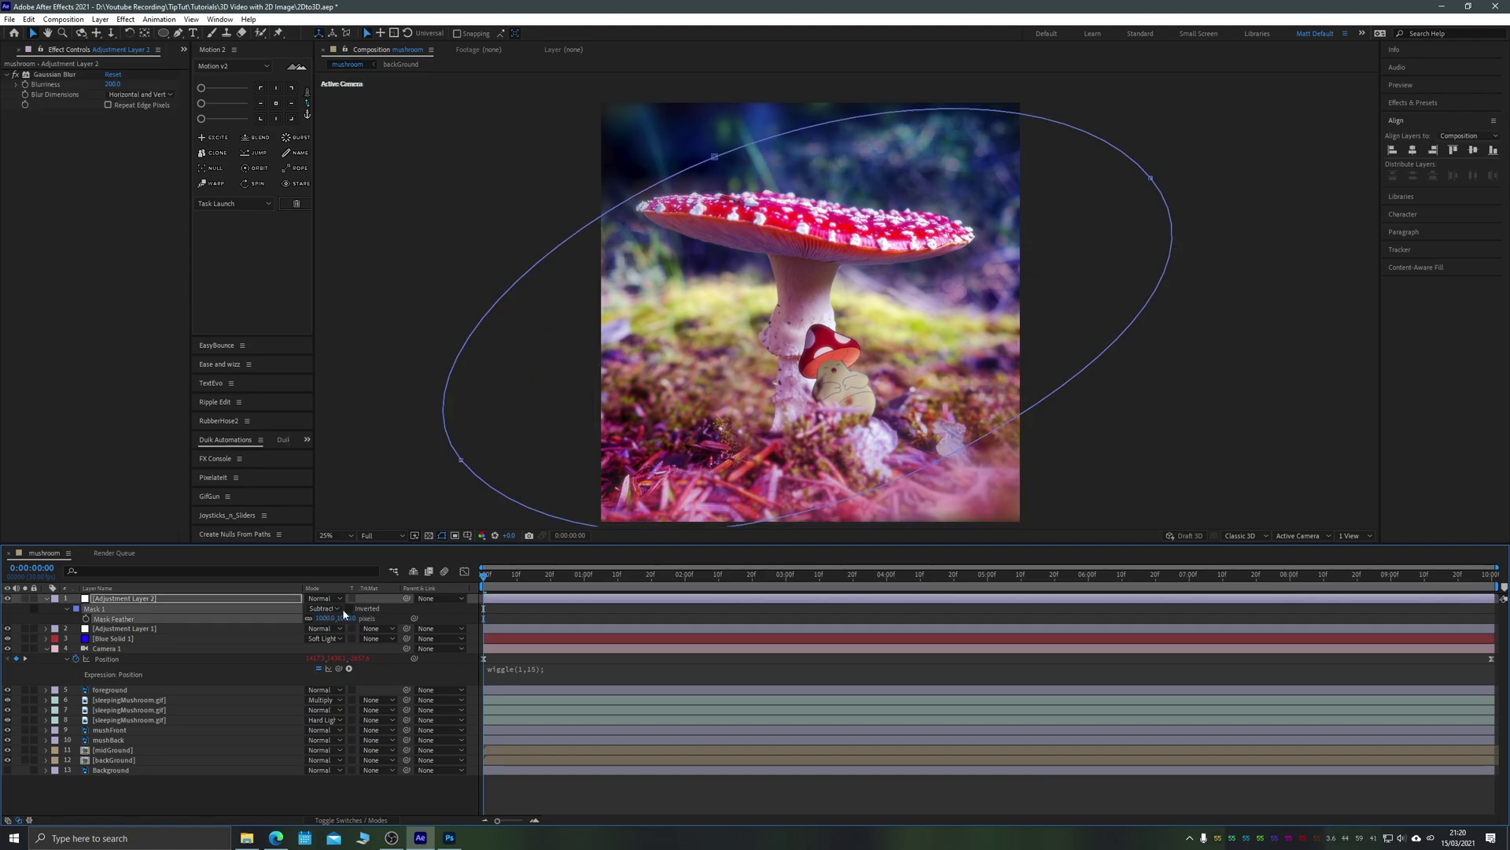
left_click(427, 220)
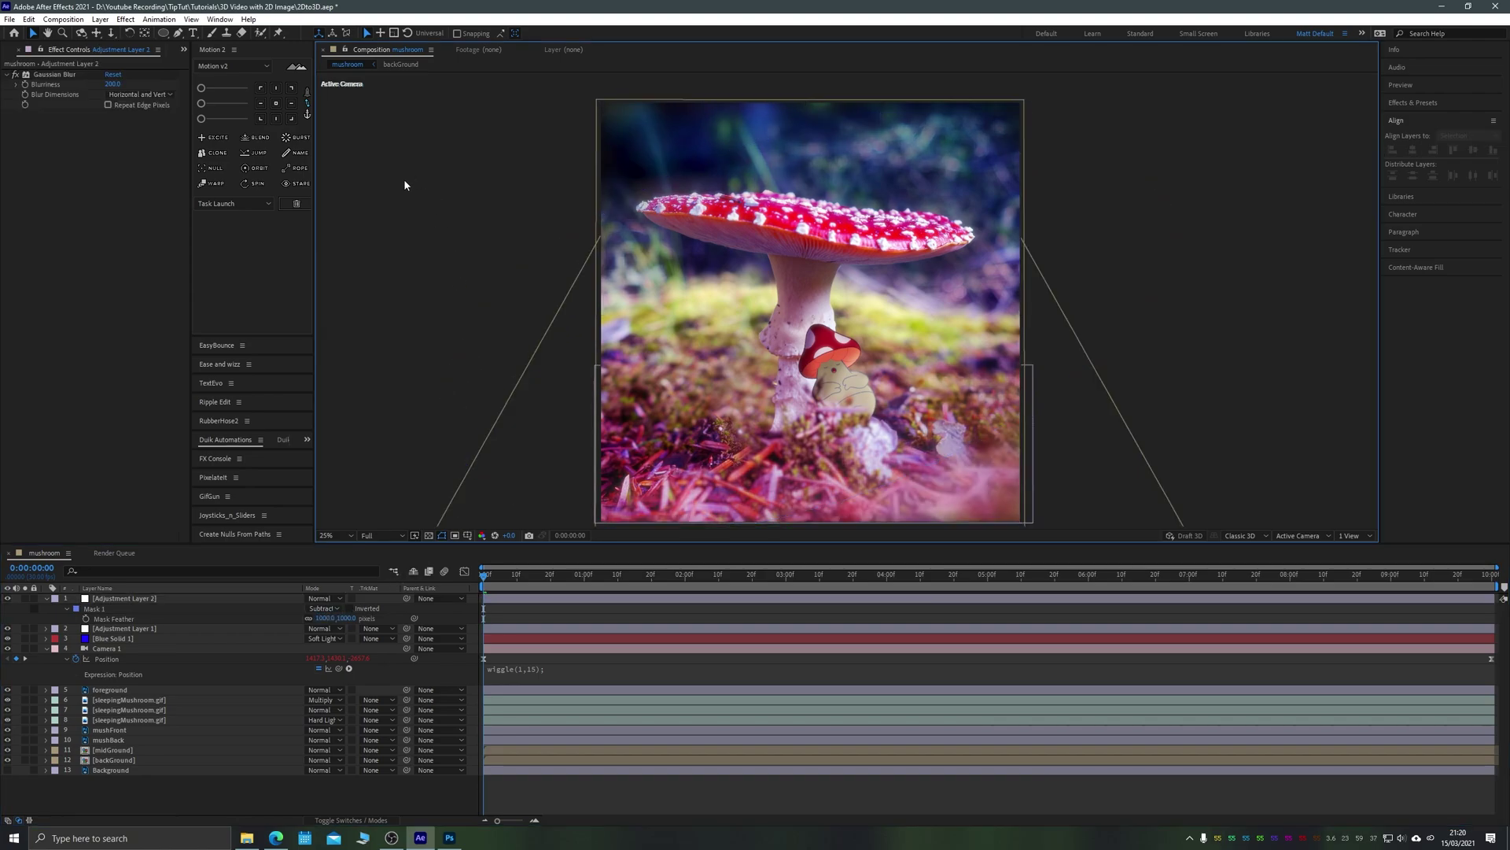
Create a composition-sized solid in a very dark blue-grey above Adjustment Layer 2.
left_click(132, 601)
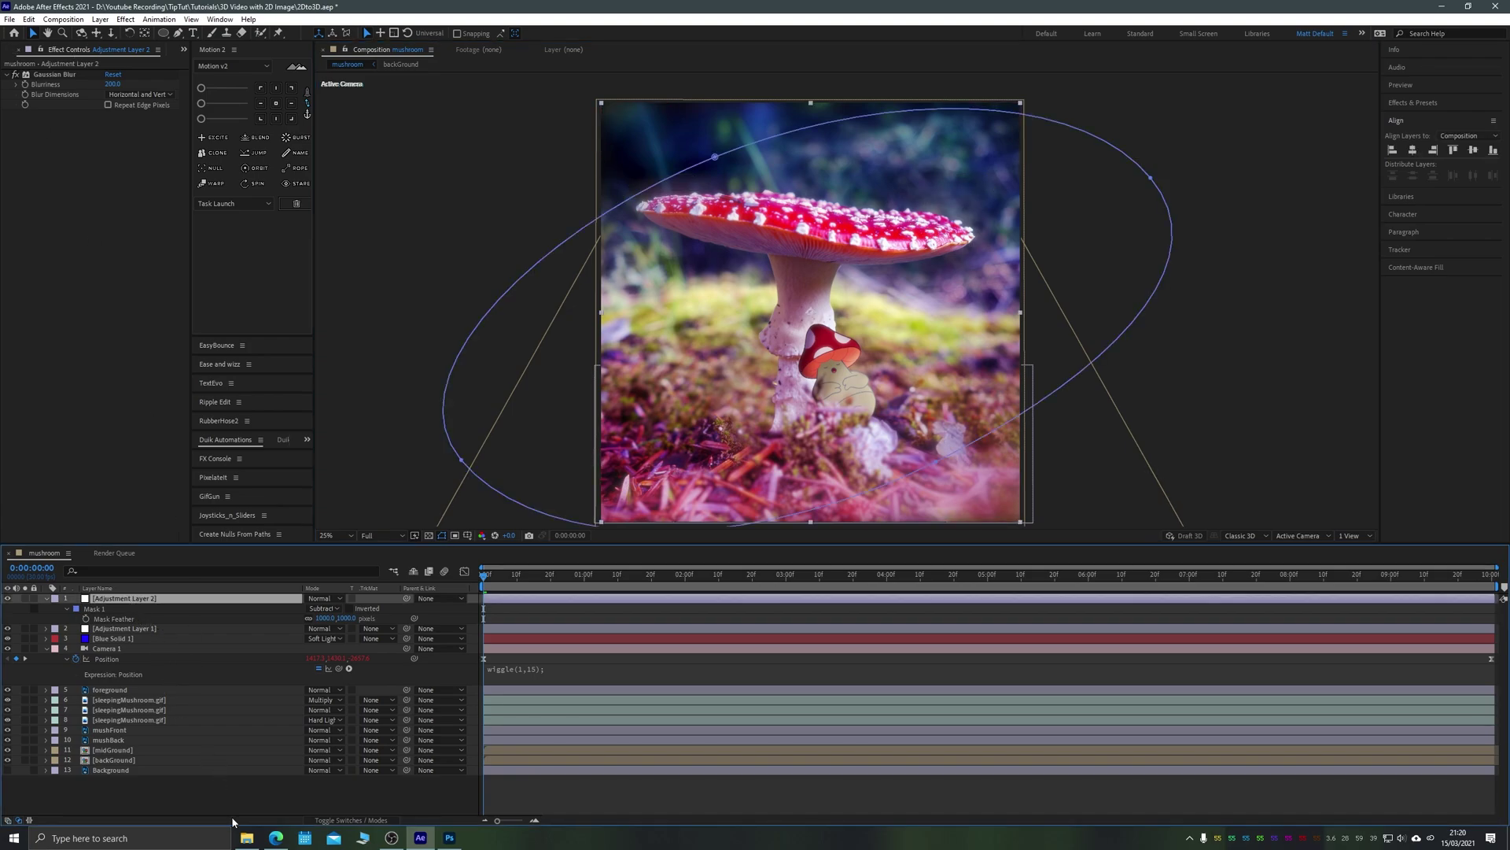
key("ctrl+y")
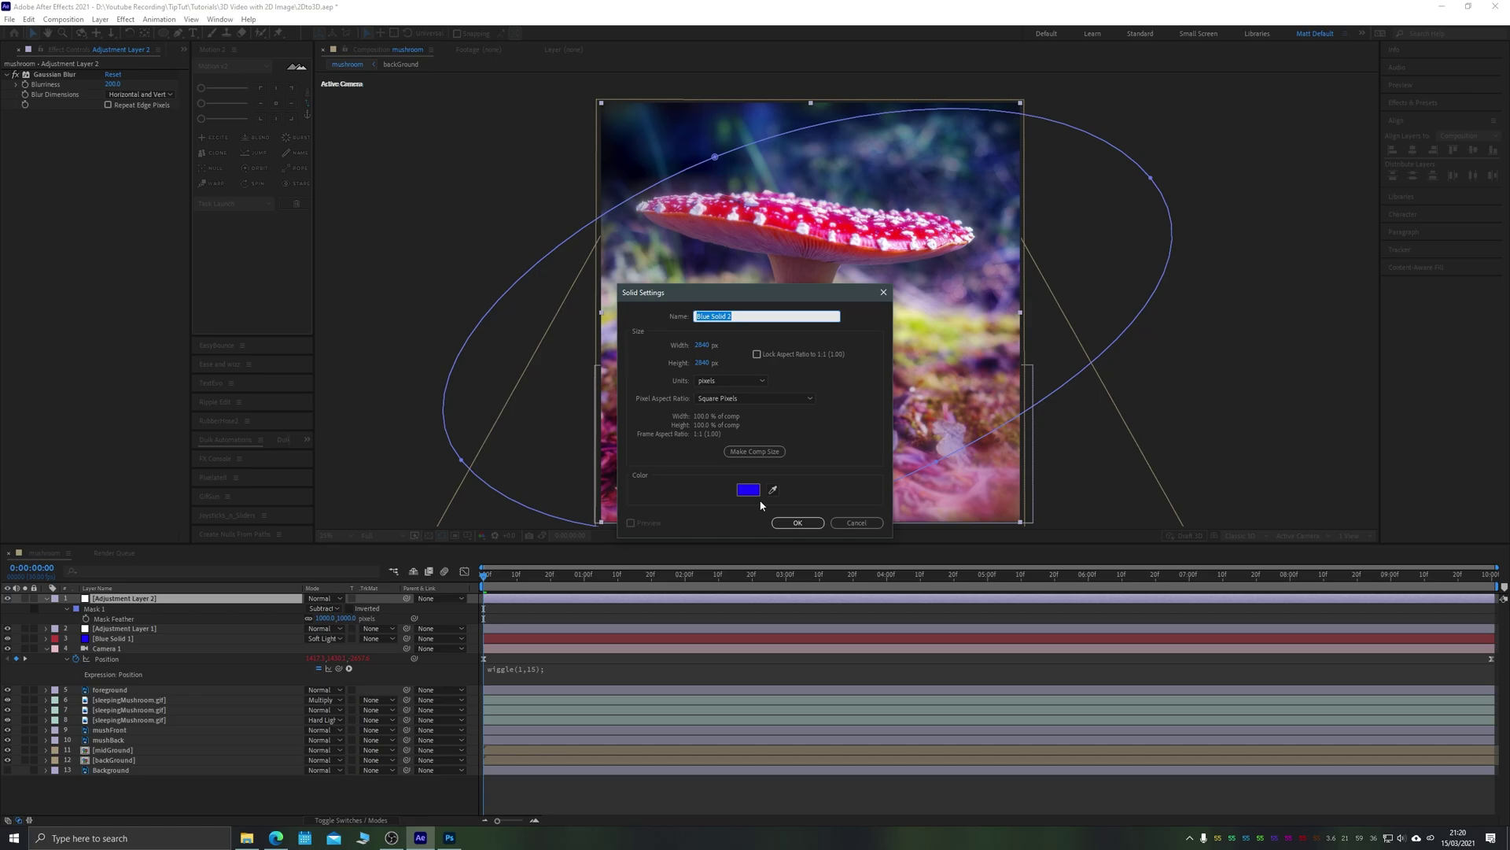
left_click(748, 489)
left_click(1275, 254)
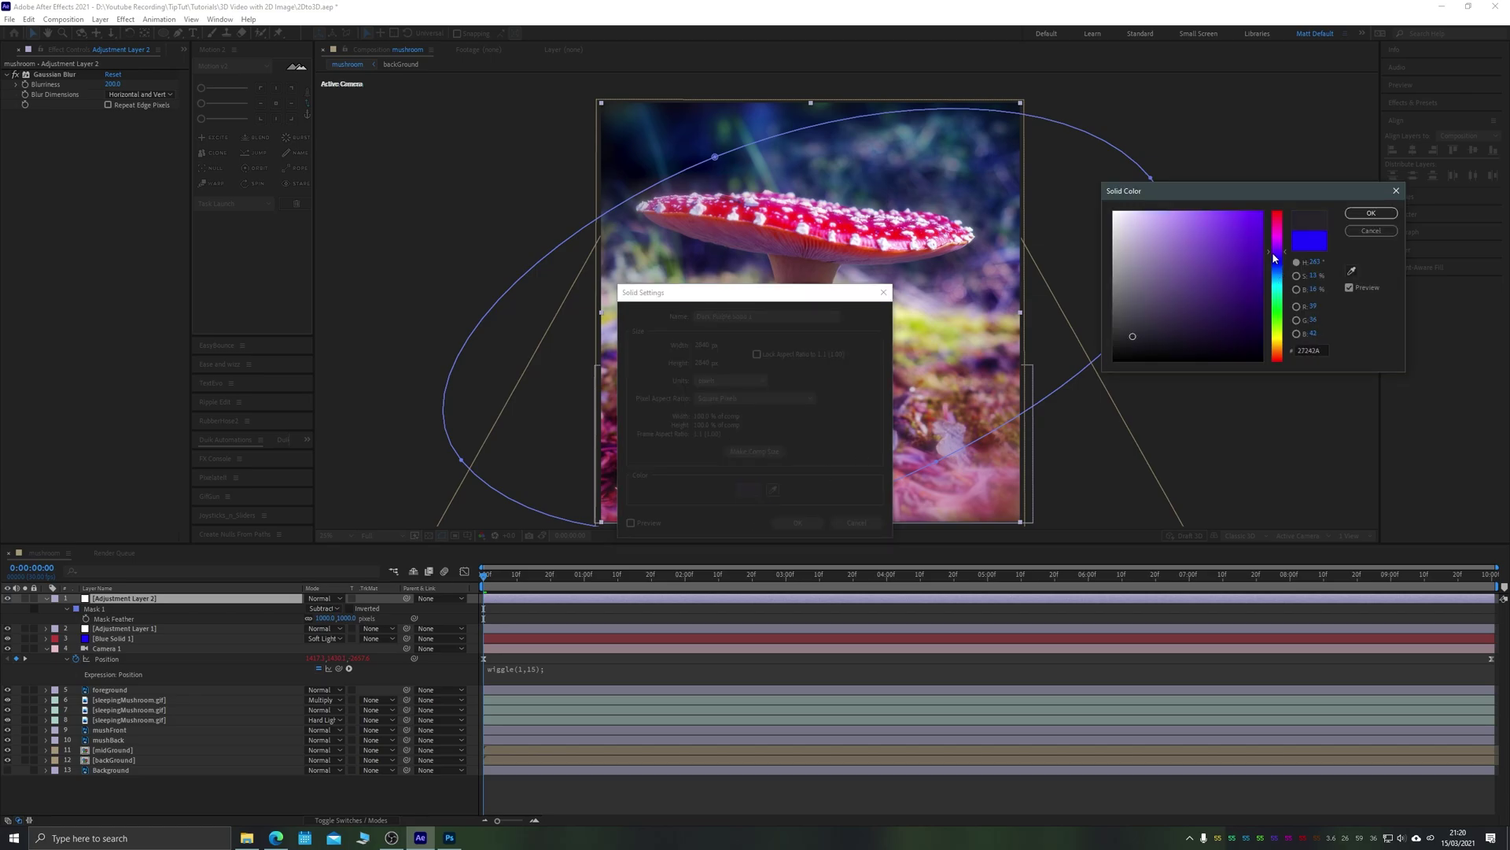
key("Return")
key("Return")
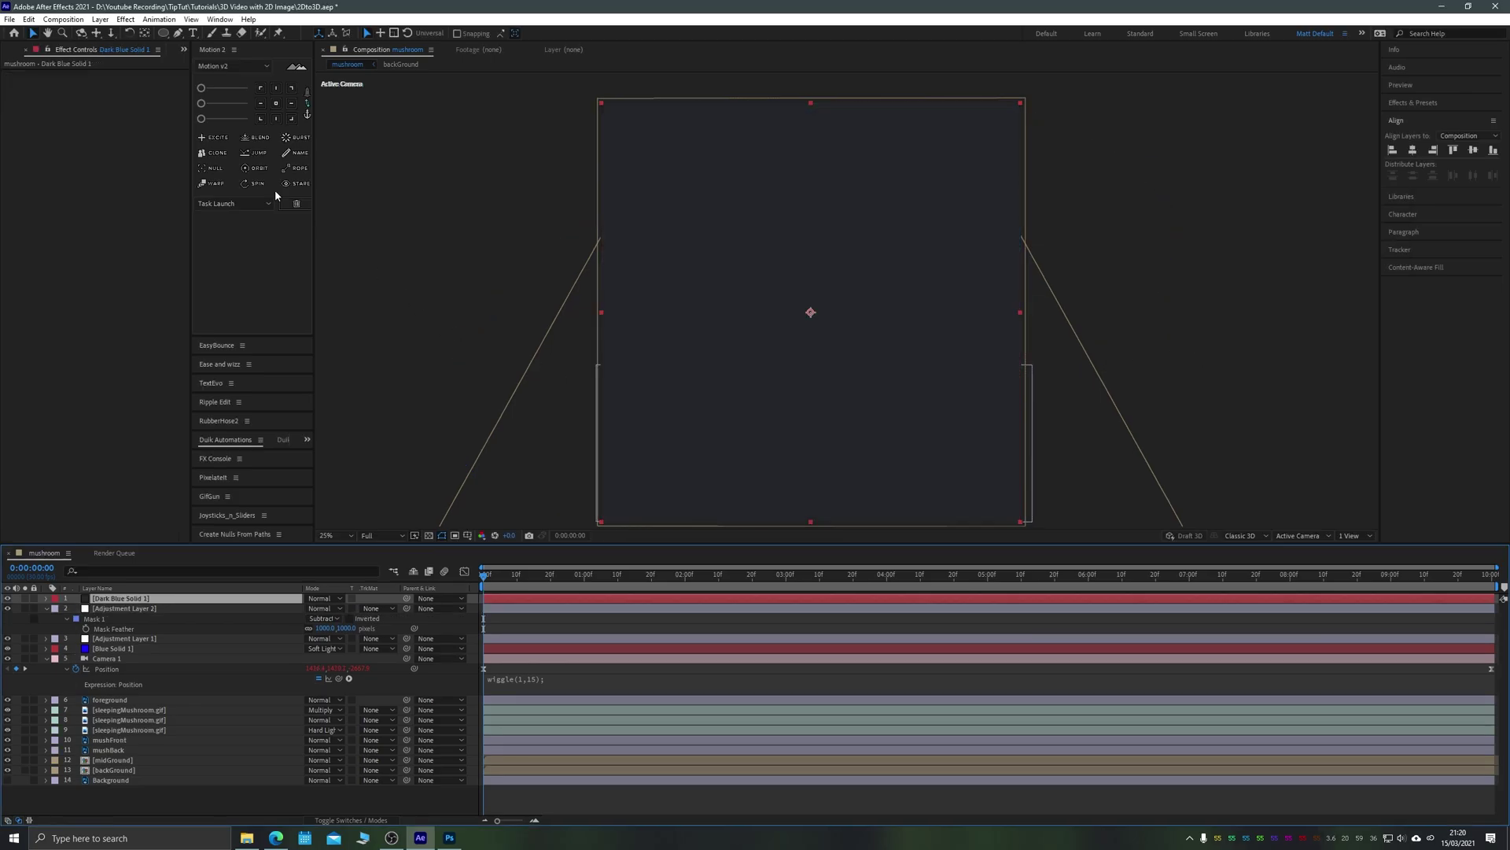
Add a full-frame elliptical mask to the dark solid, set to Subtract with a feather of about 363 pixels.
double_click(166, 35)
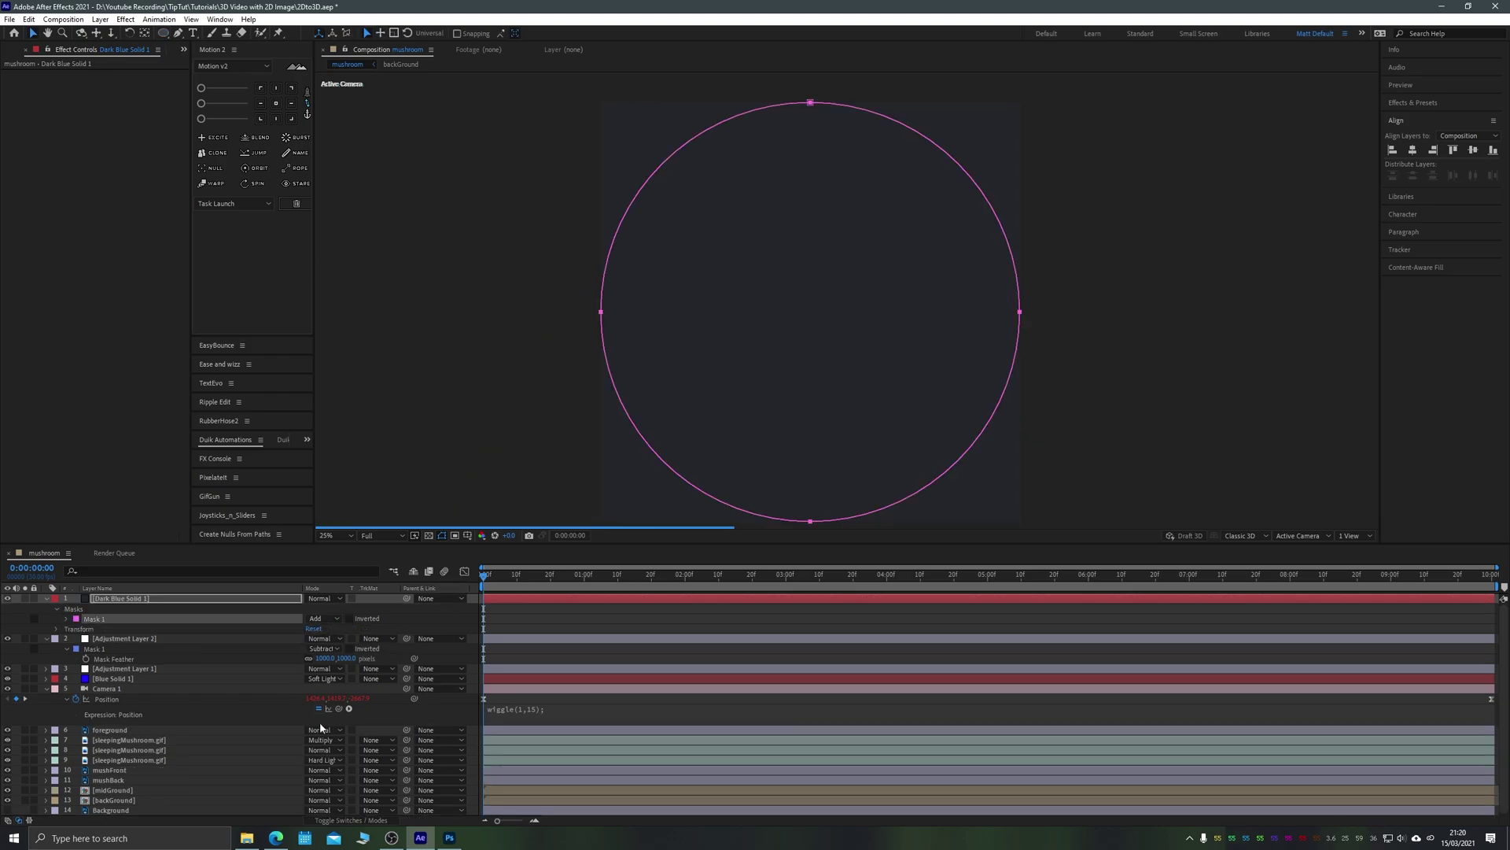
left_click(319, 619)
left_click(326, 655)
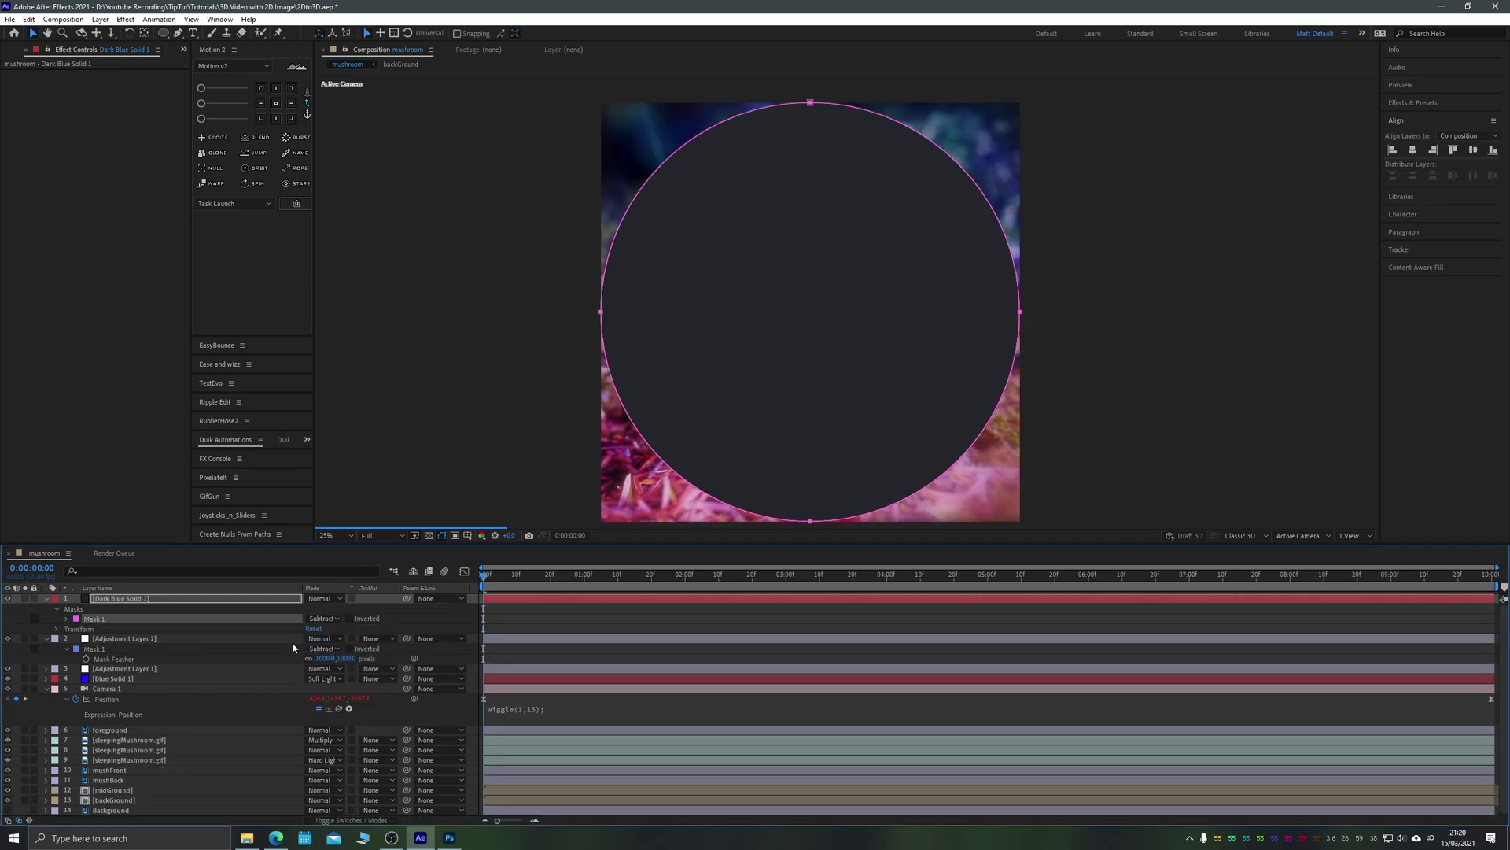
key("f")
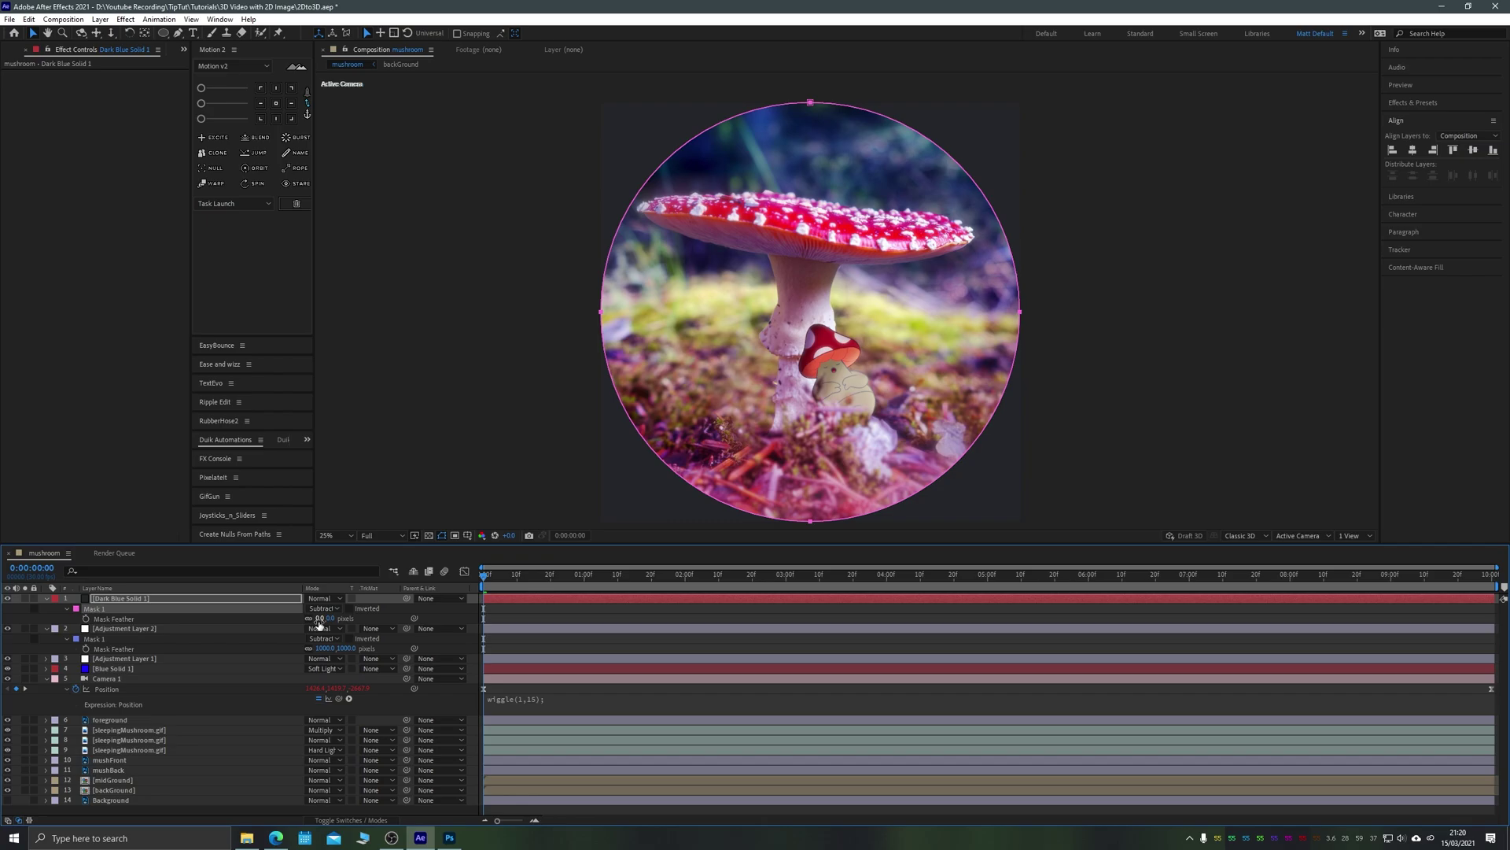
left_click_drag(319, 618, 489, 617)
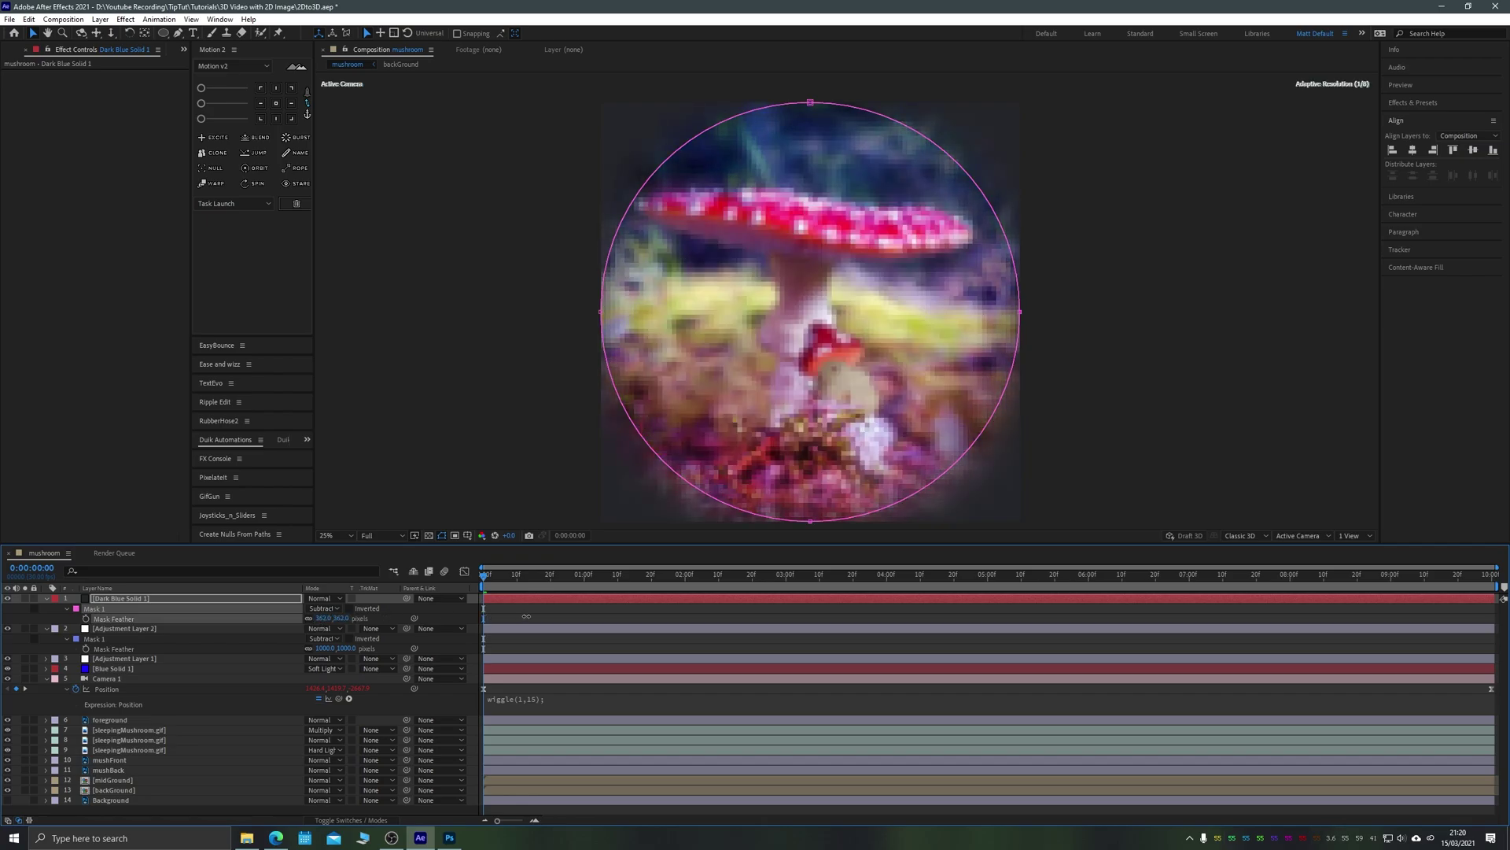
Set the dark vignette solid's blending mode to Multiply and scale it up to about 119%.
left_click(329, 599)
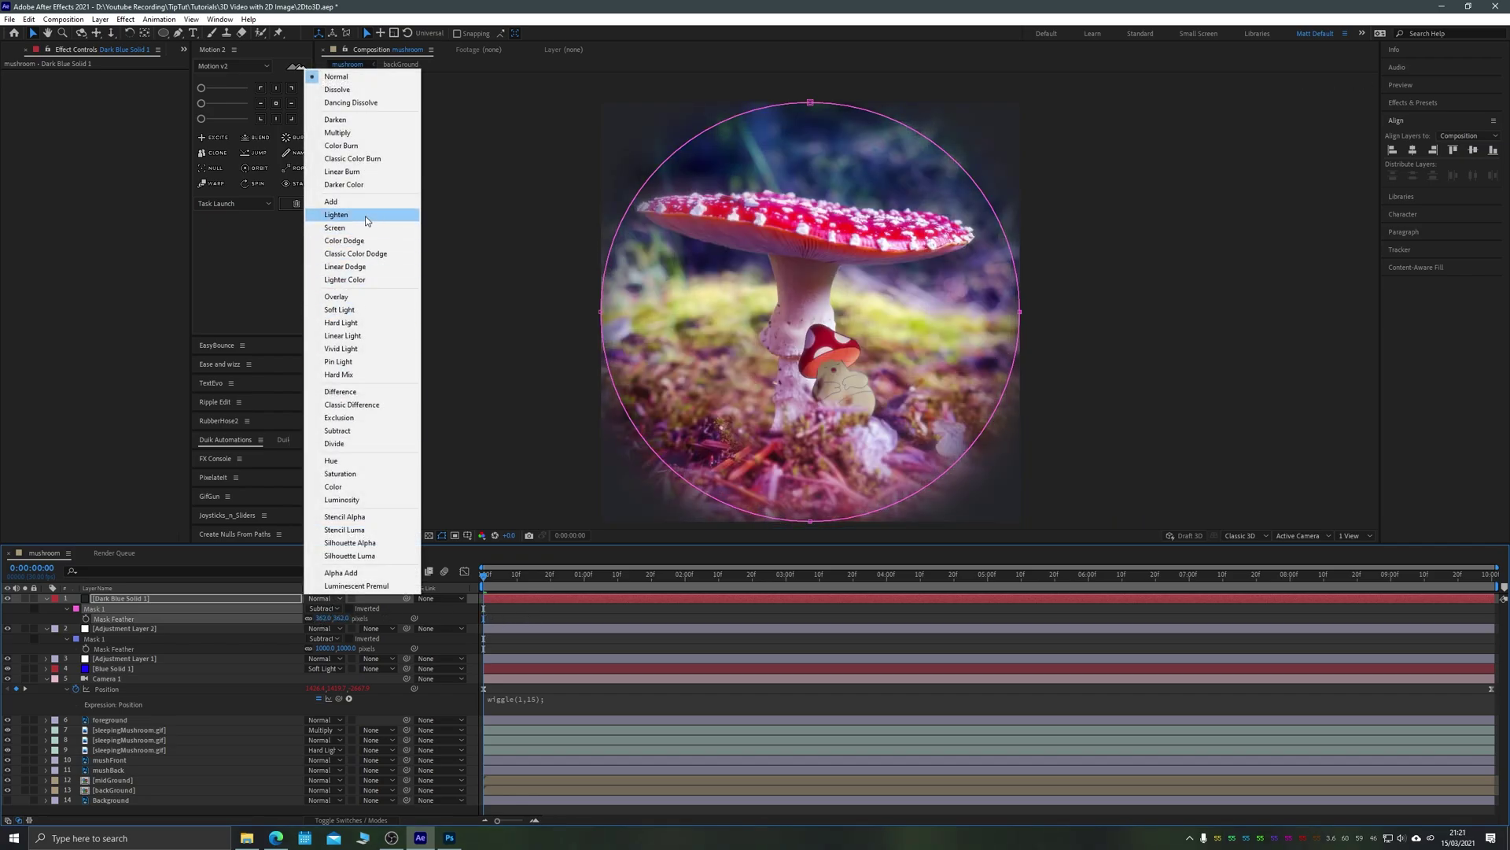
left_click(357, 133)
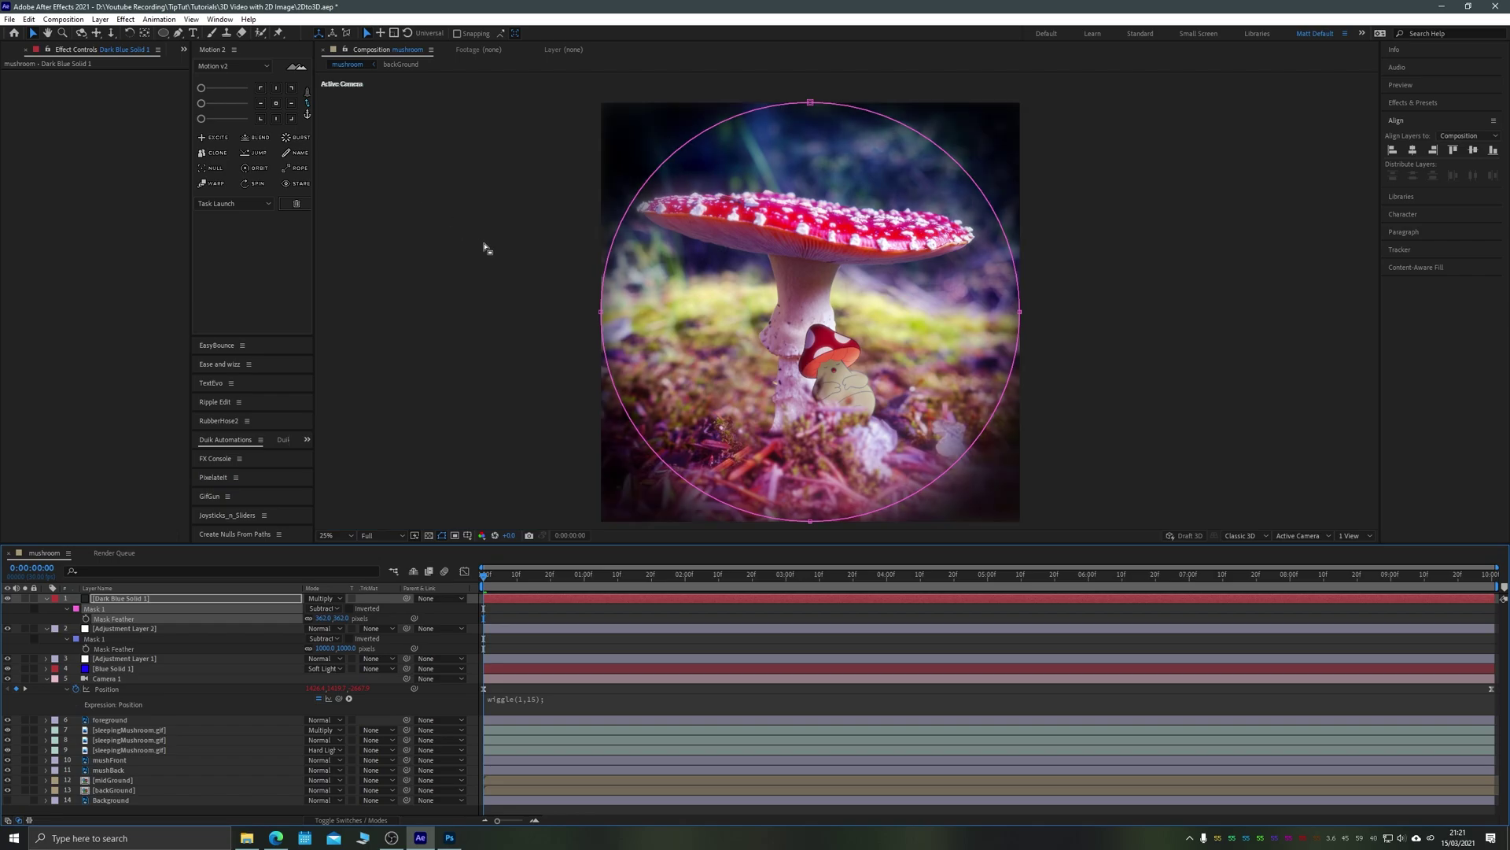
key("s")
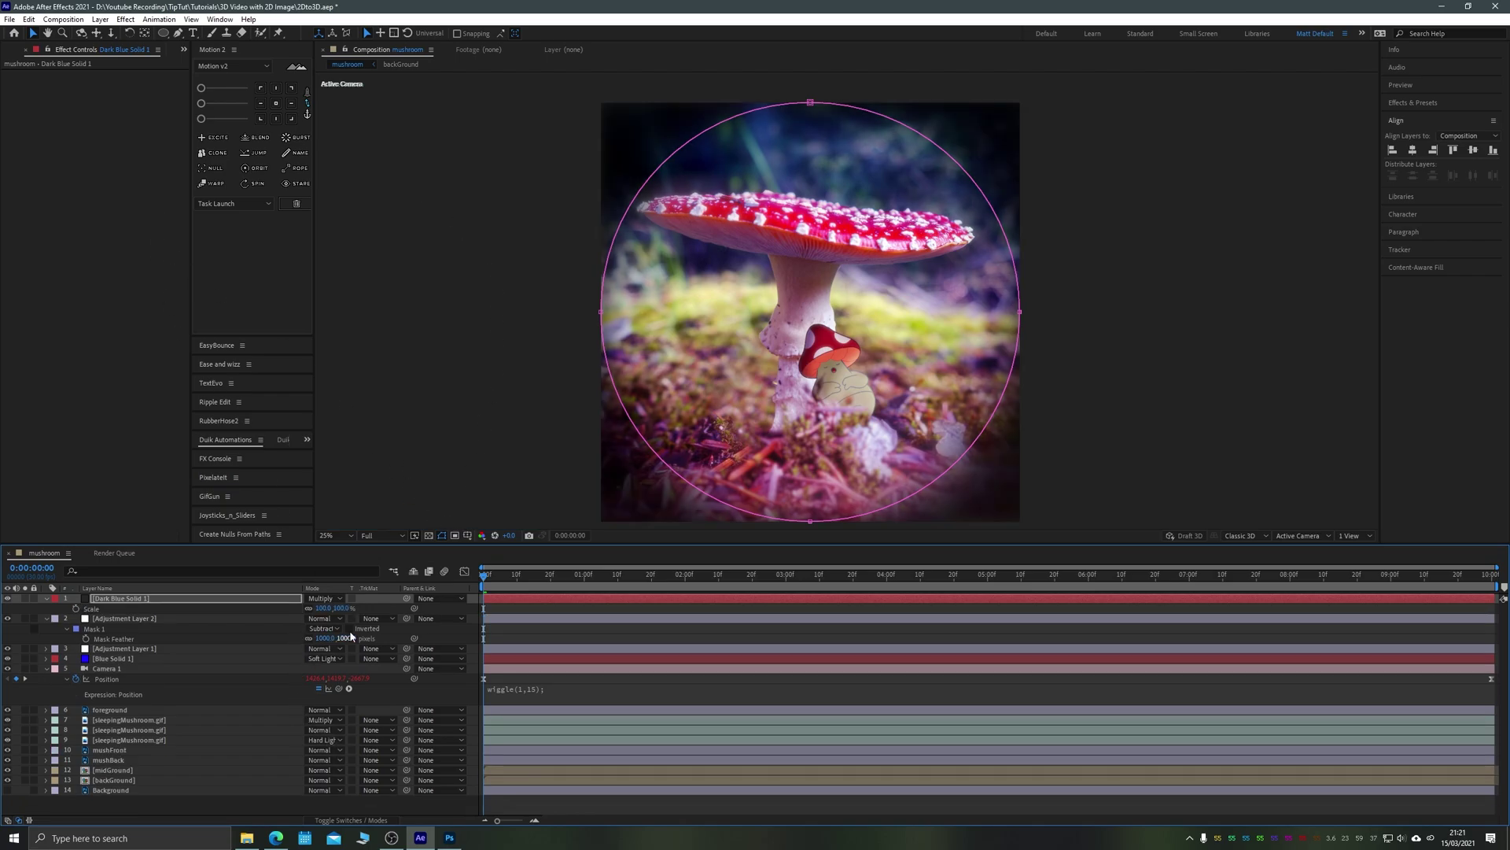
left_click_drag(321, 608, 340, 608)
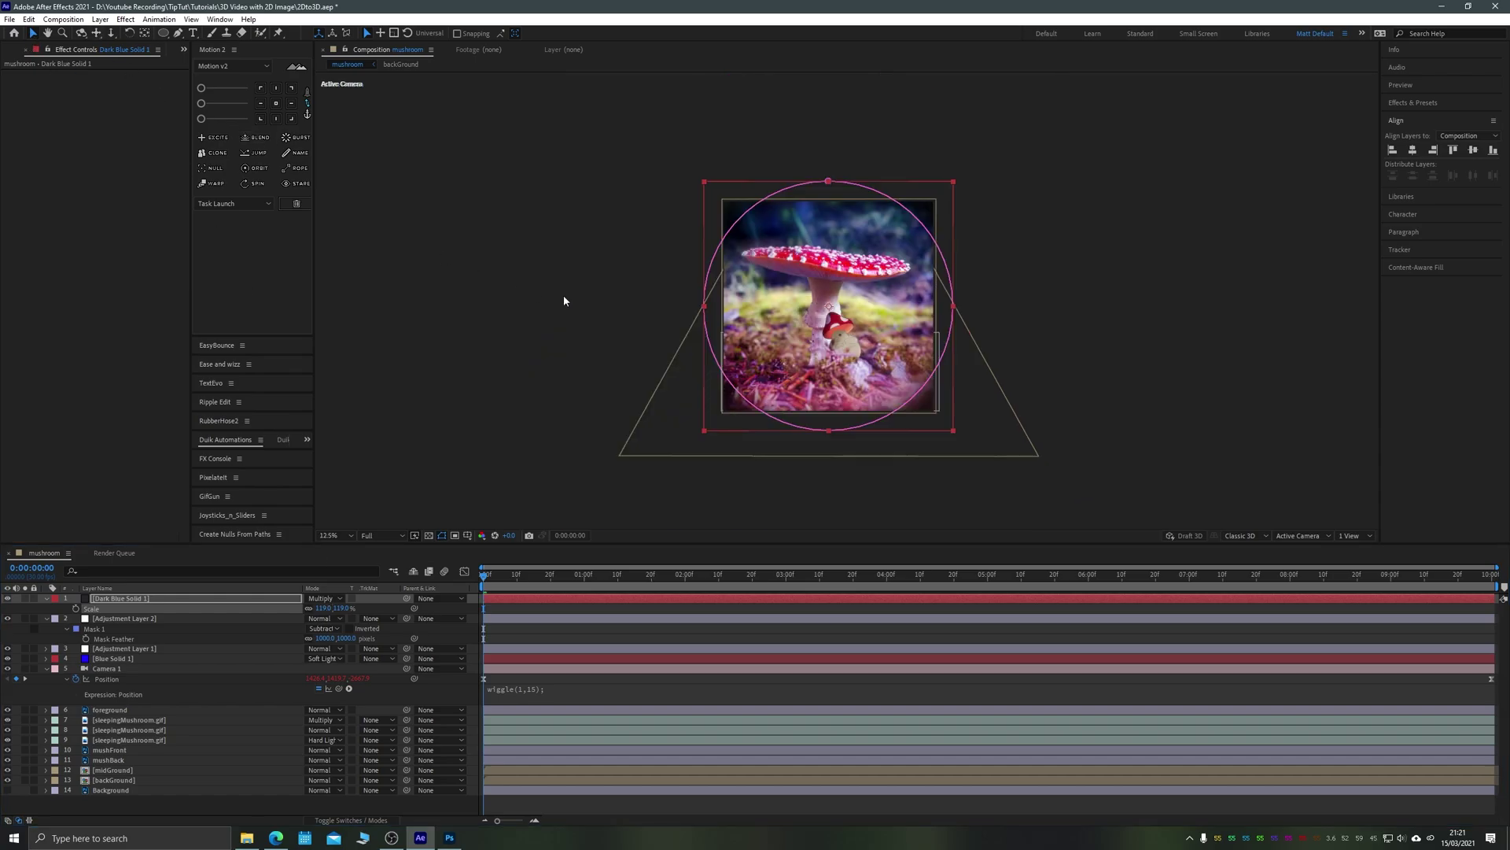
key("comma")
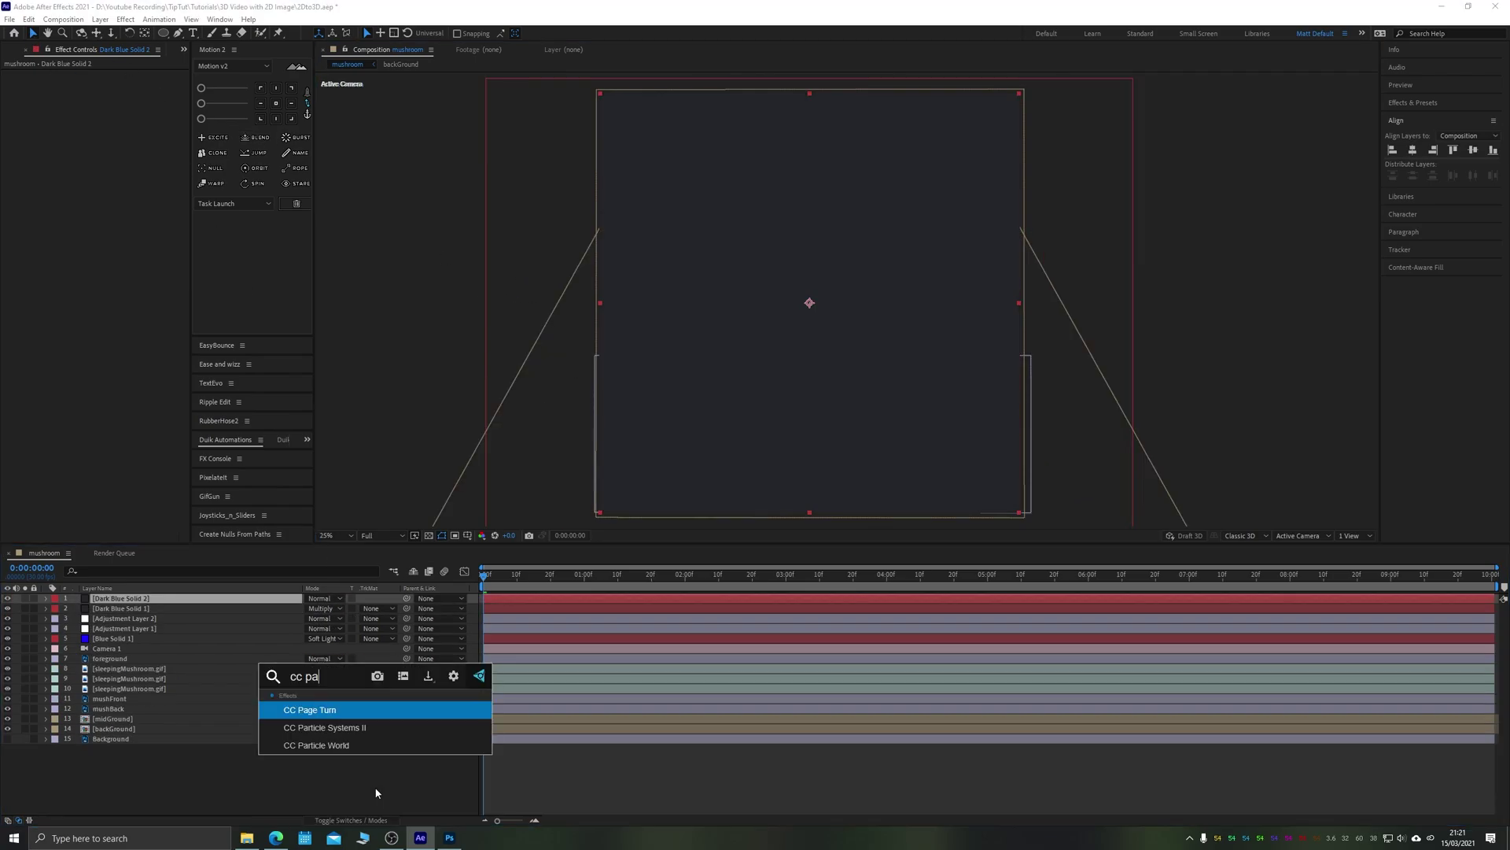
Apply CC Particle World to a second dark solid and set its Physics animation to Direction Axis.
key("Return")
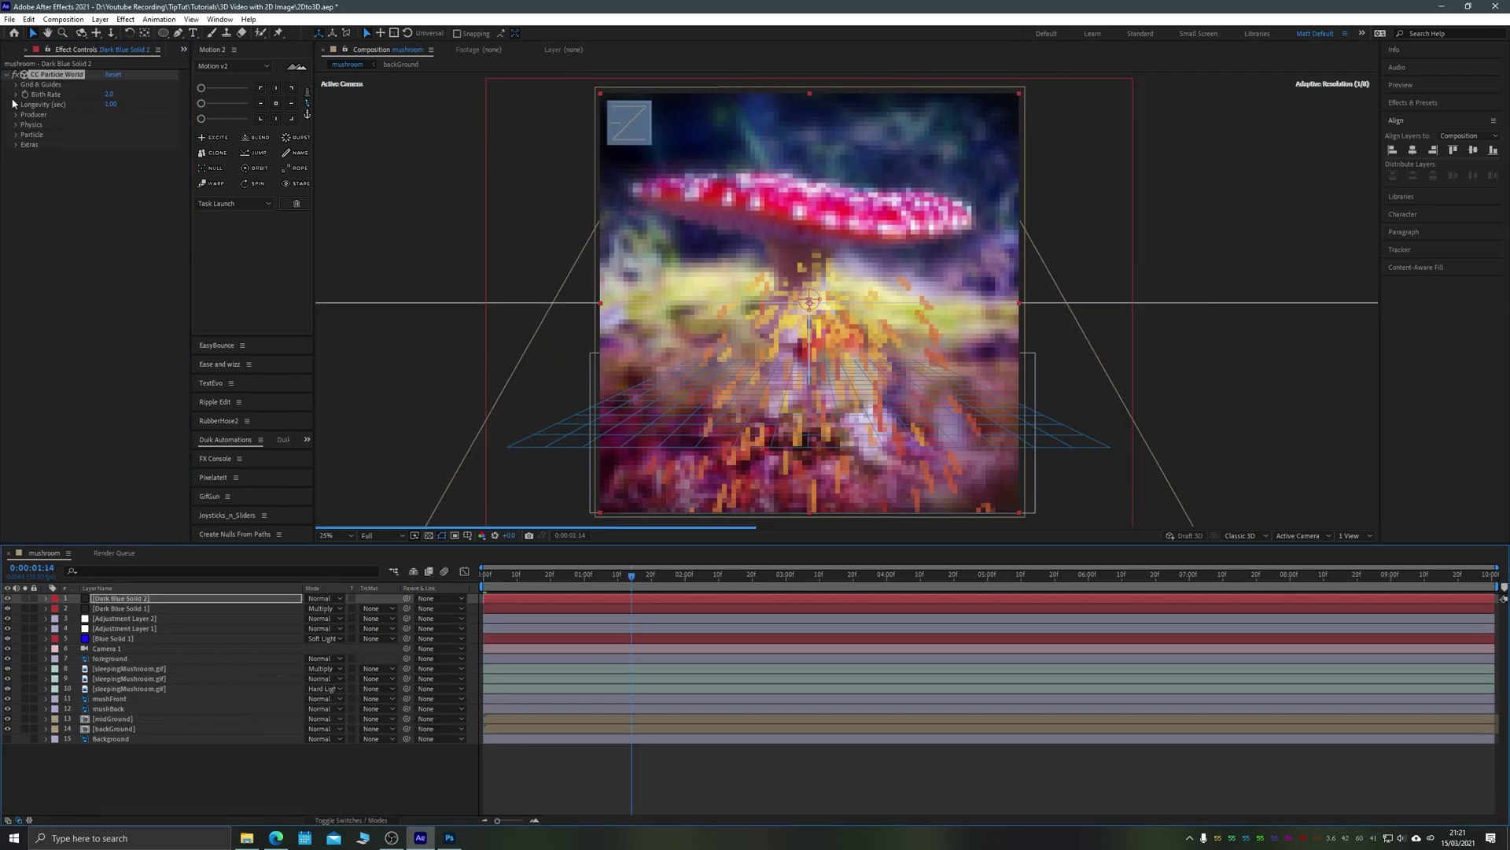
left_click(140, 194)
left_click(145, 221)
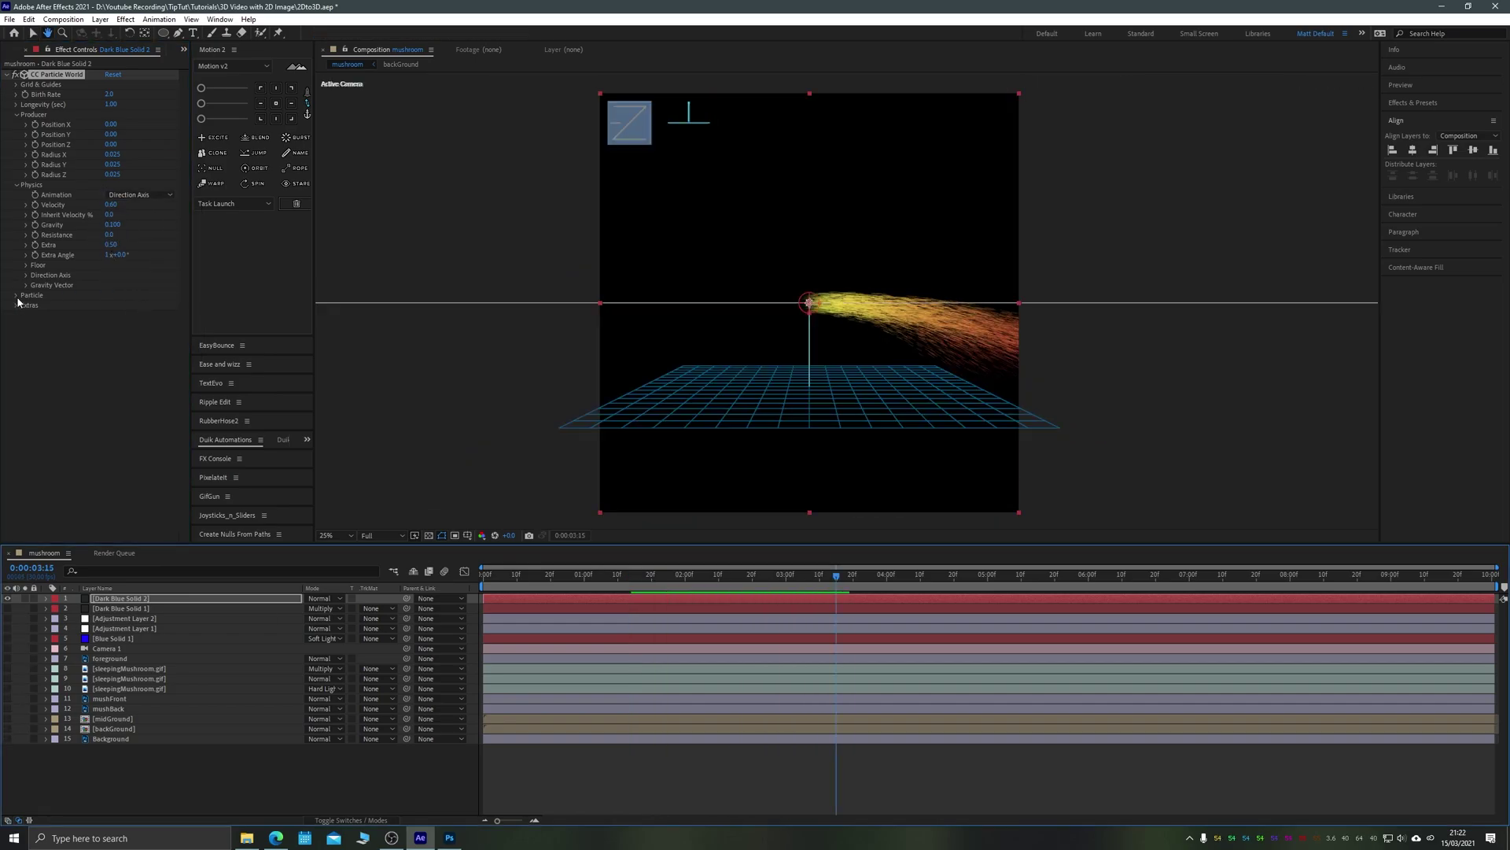
Style the particles as faded spheres with birth size 0.200, death size 0.400, a near-white birth color and a yellow death color.
left_click(15, 295)
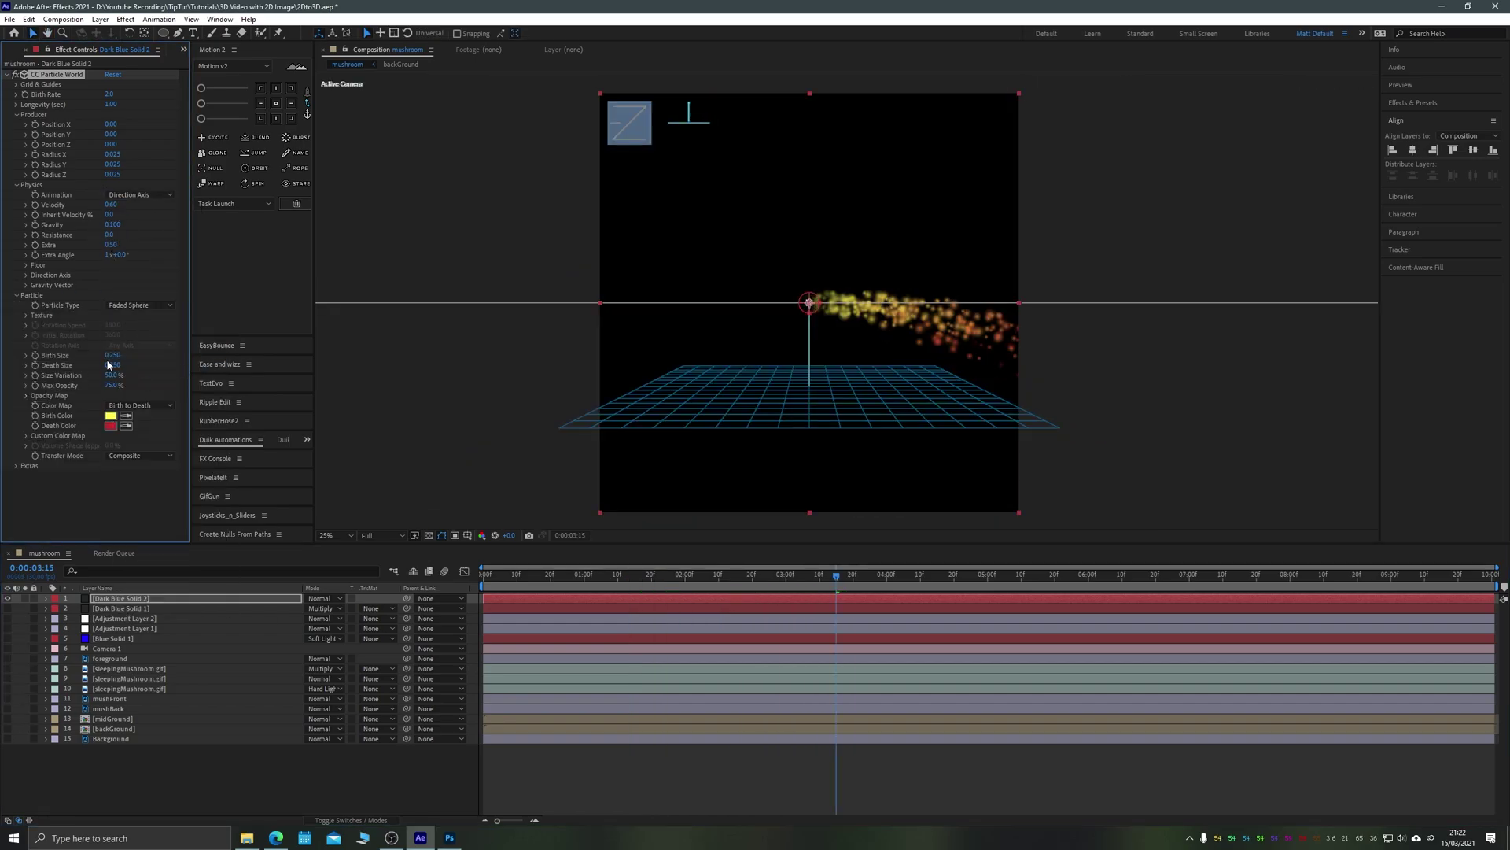
left_click(111, 415)
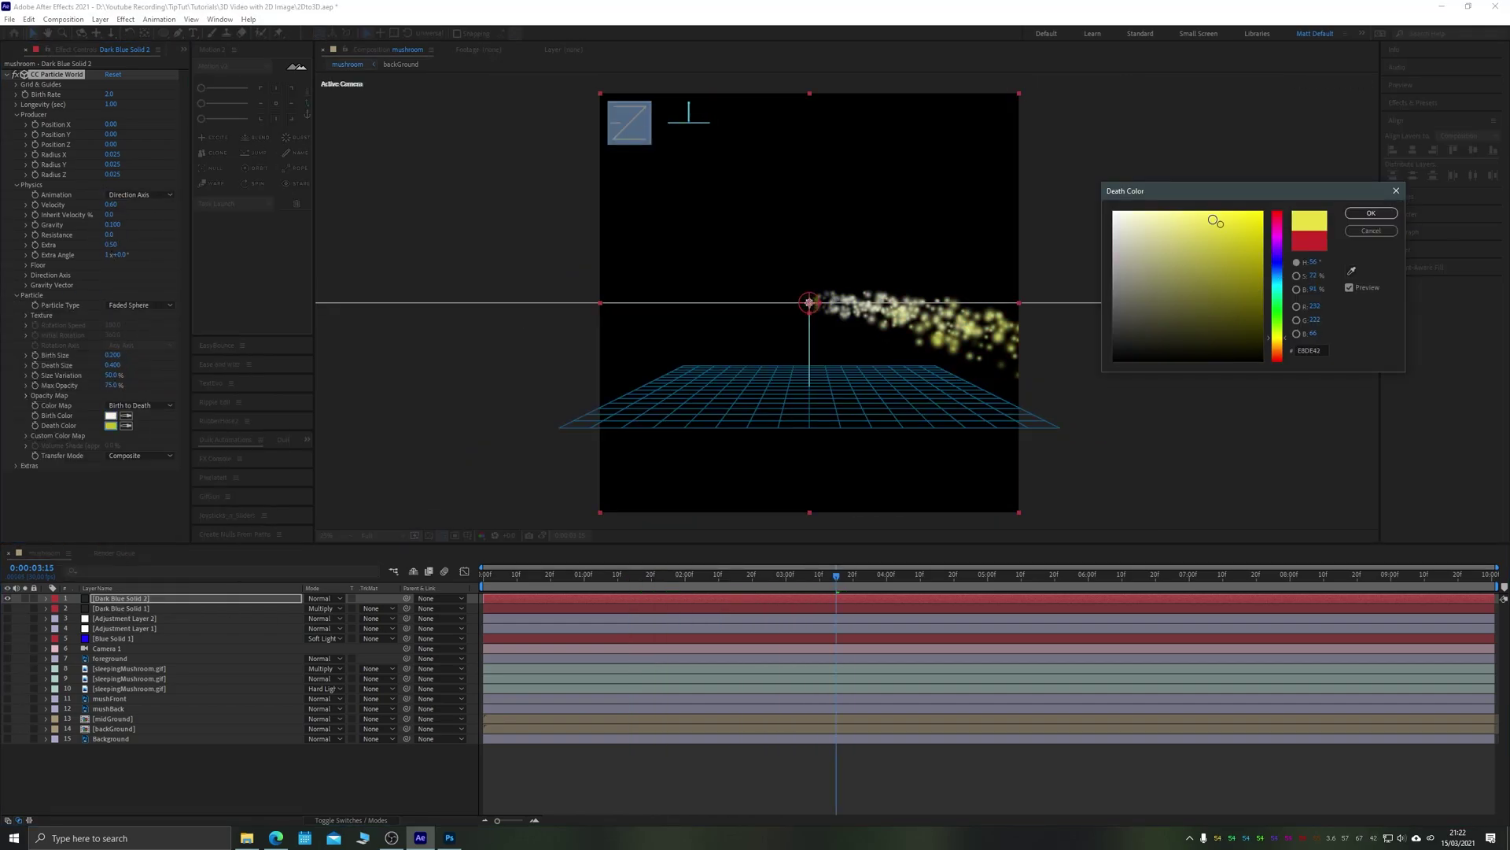
key("Return")
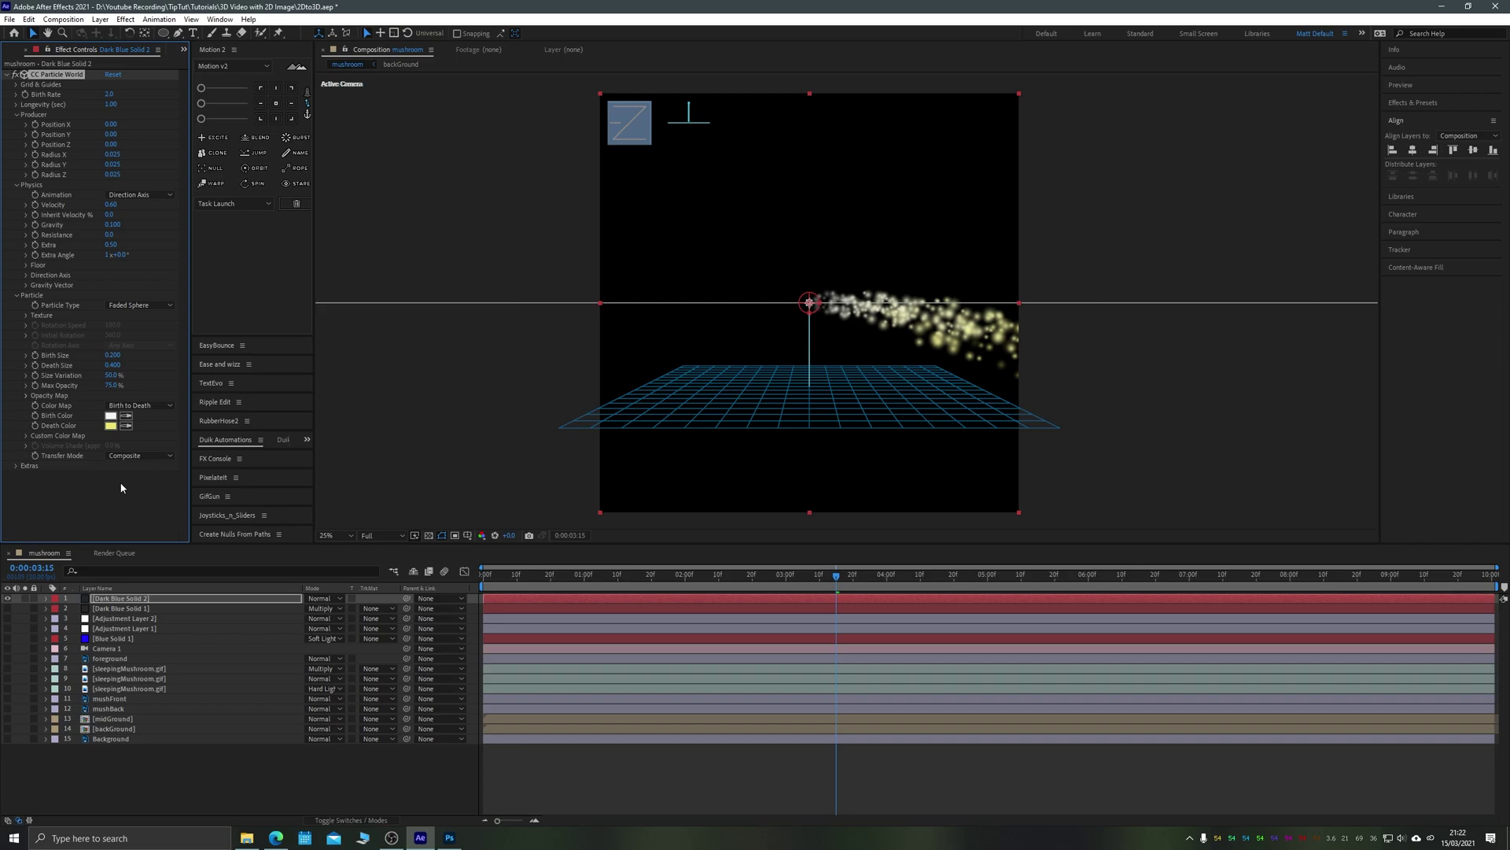
left_click(16, 295)
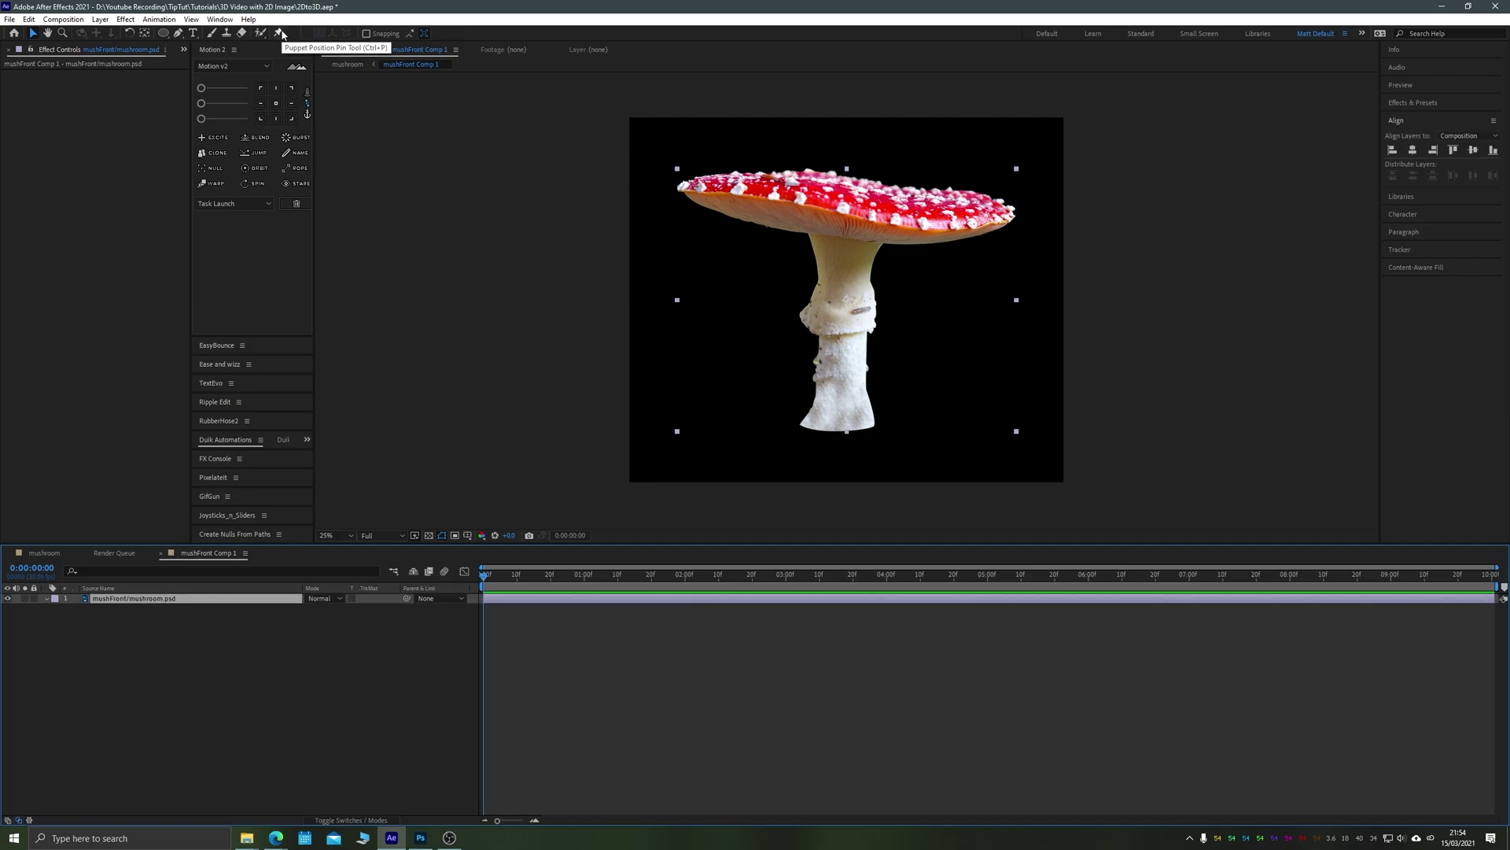
Place Puppet Position pins on the mushroom at the stem base, mid-stem and cap.
left_click(279, 33)
left_click(843, 421)
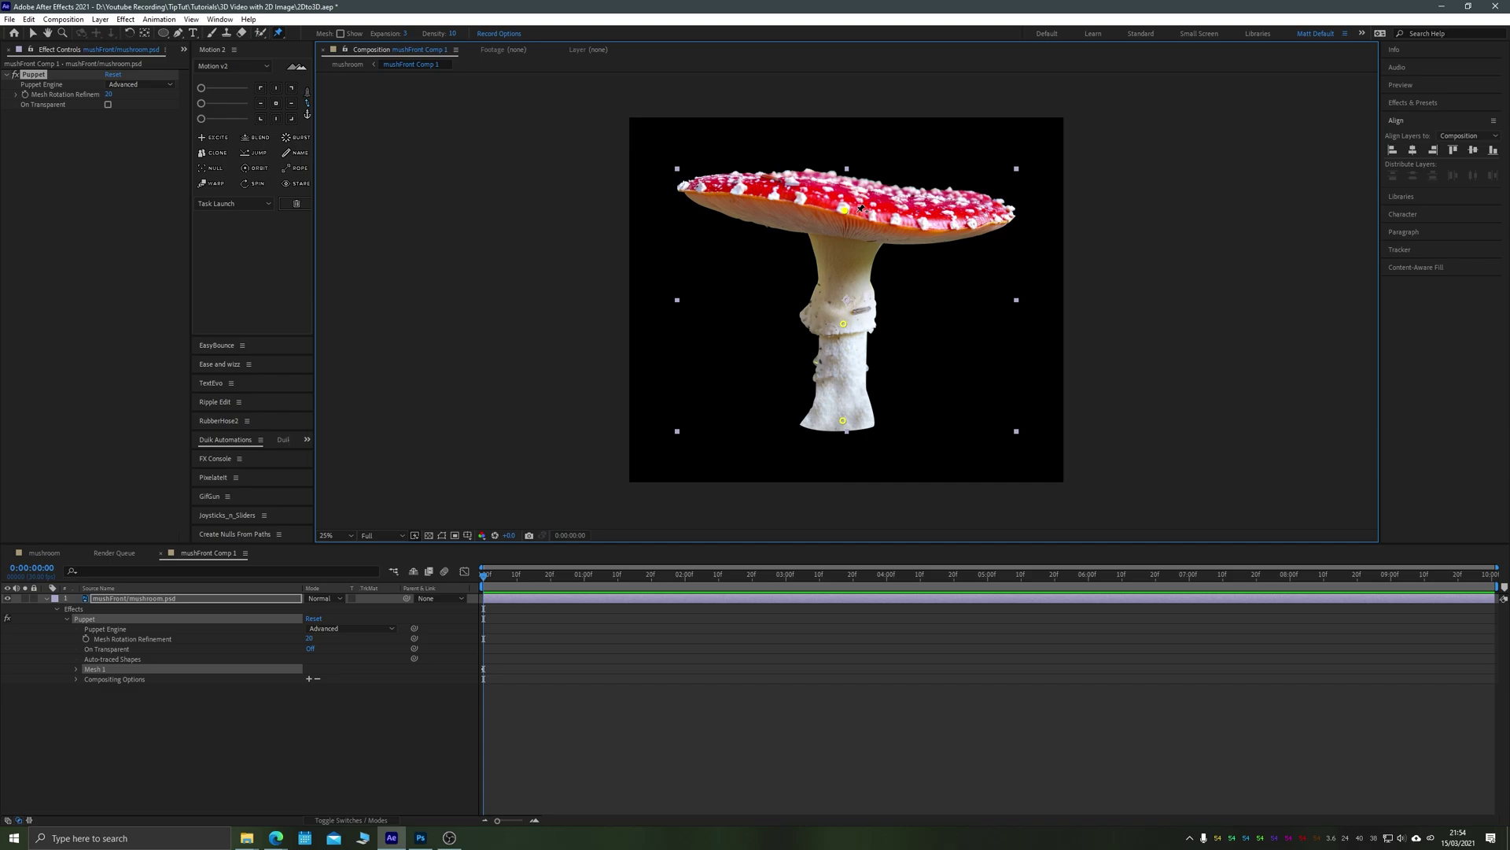
mouse_move(844, 211)
left_mouse_down()
mouse_move(826, 212)
mouse_move(864, 211)
mouse_move(844, 209)
left_mouse_up()
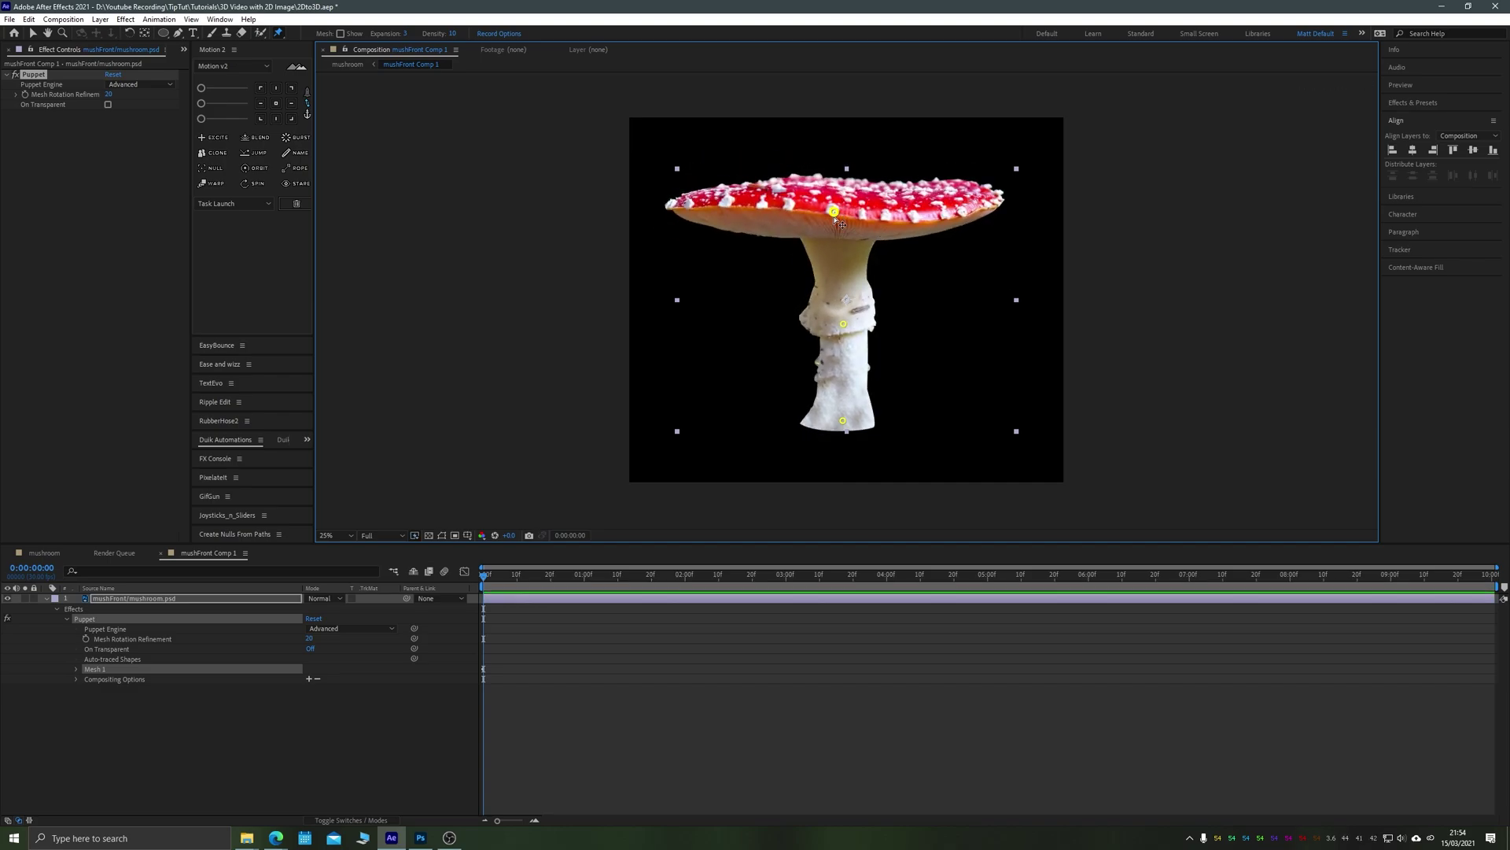
Add Puppet Starch pins to both lower corners of the stem and try bending the mushroom with the cap pin.
left_click(282, 33)
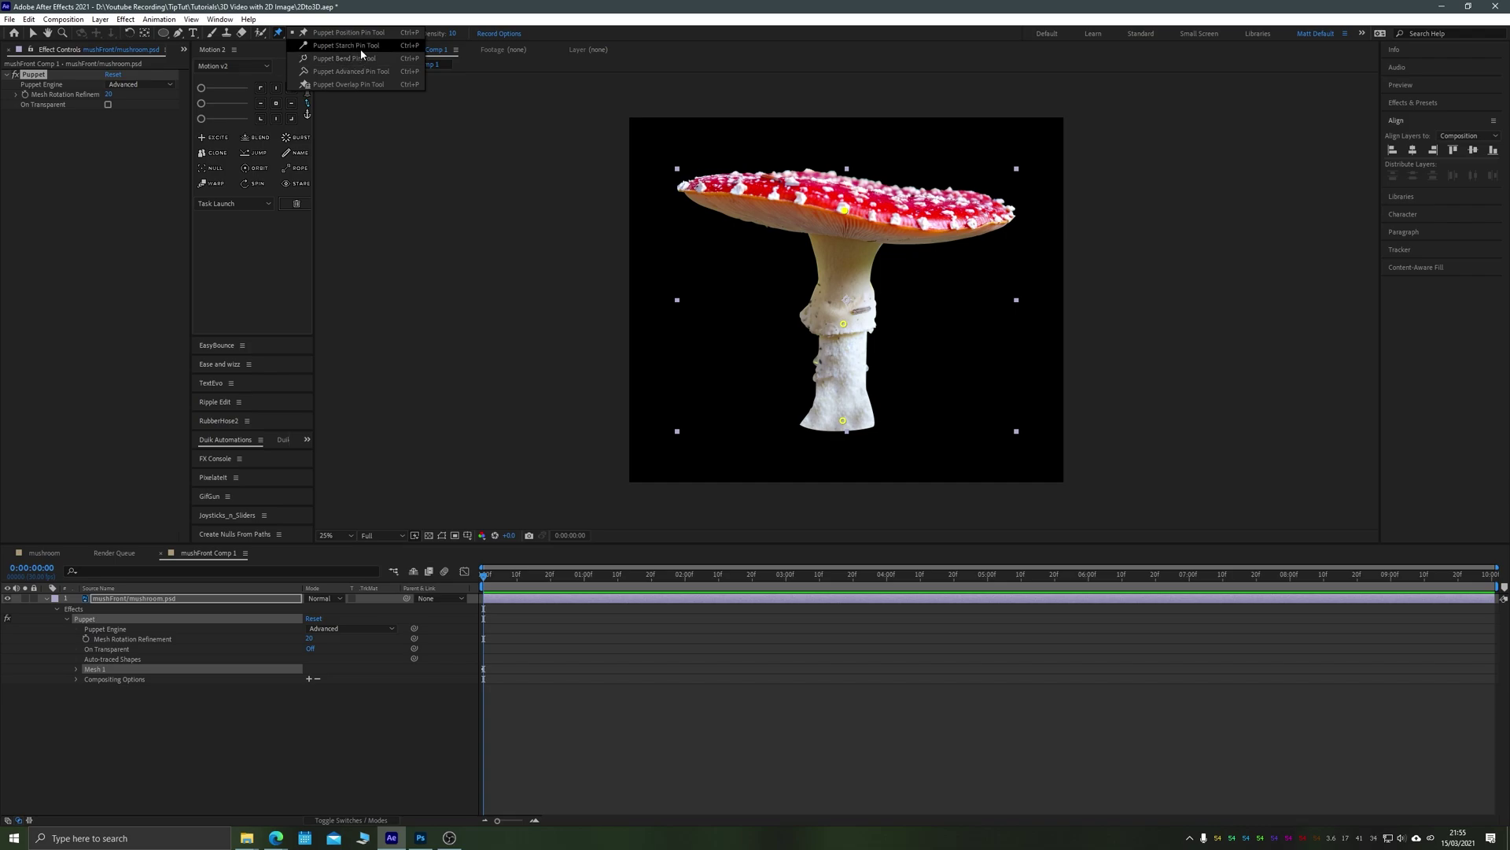
left_click(361, 47)
left_click(801, 424)
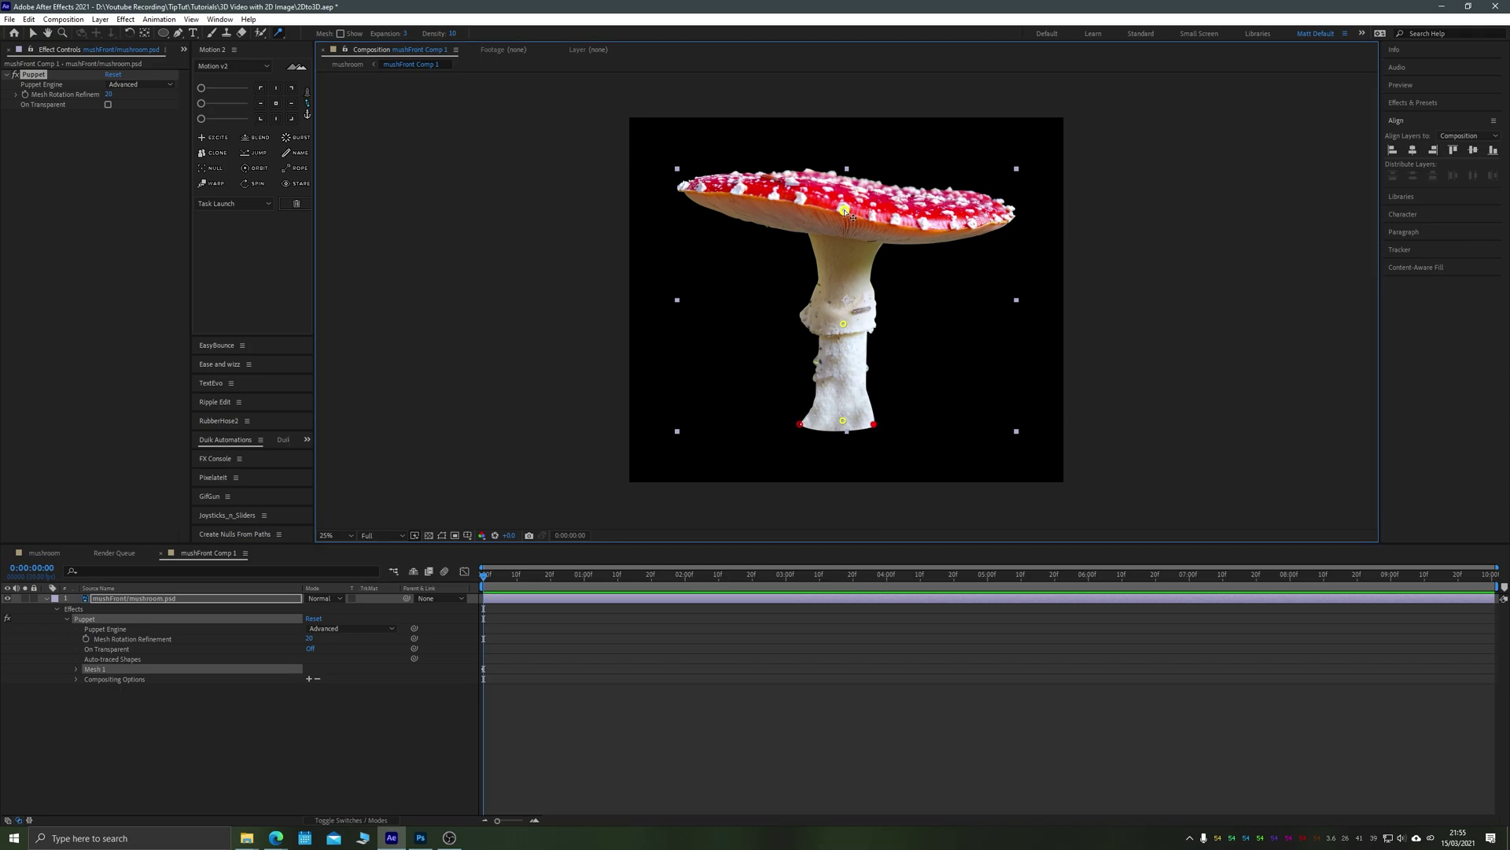
left_click_drag(842, 209, 921, 201)
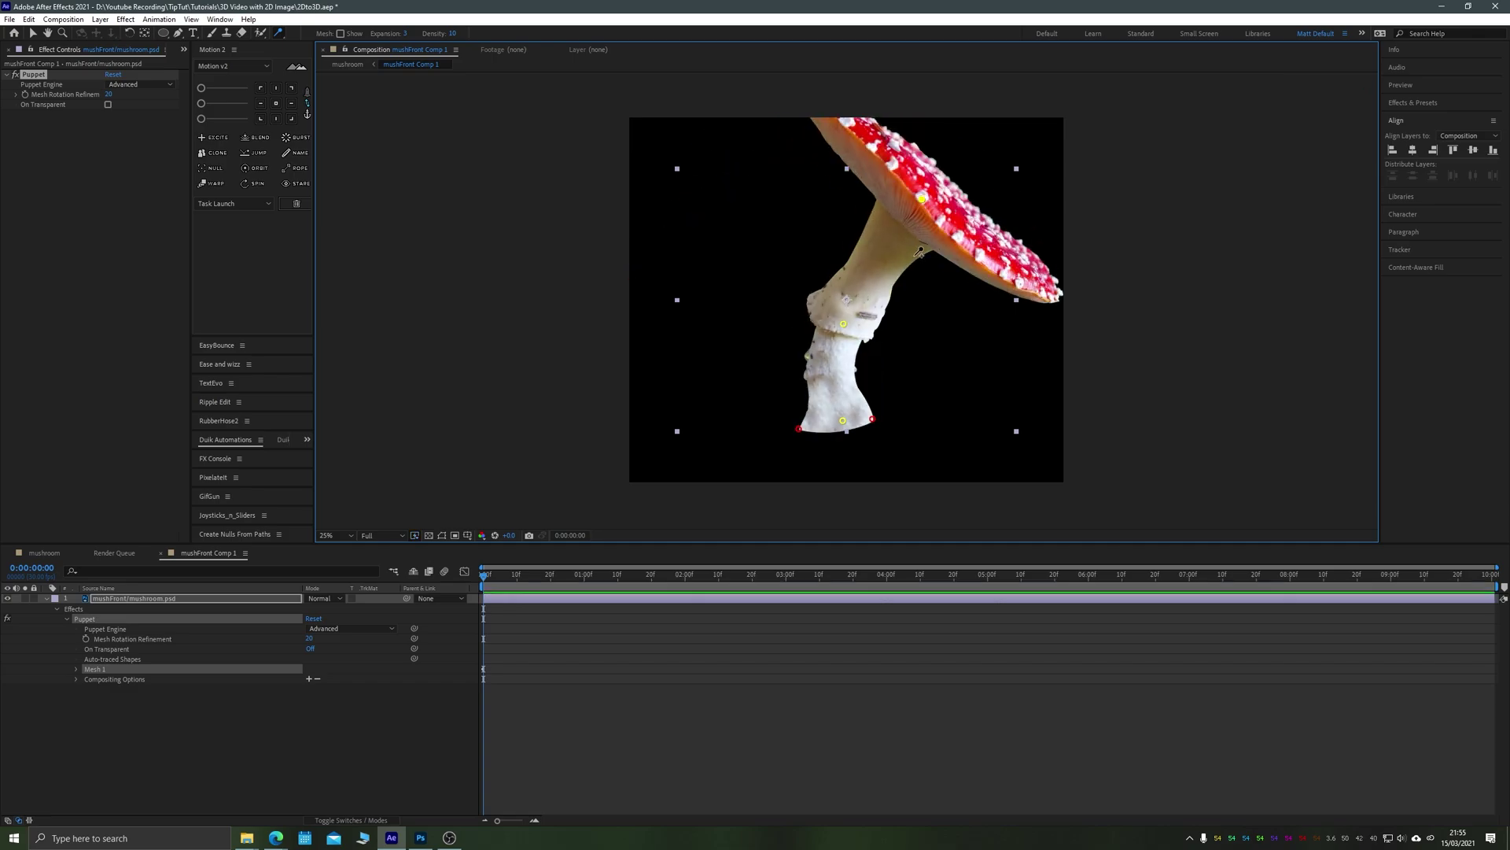
key("ctrl+z")
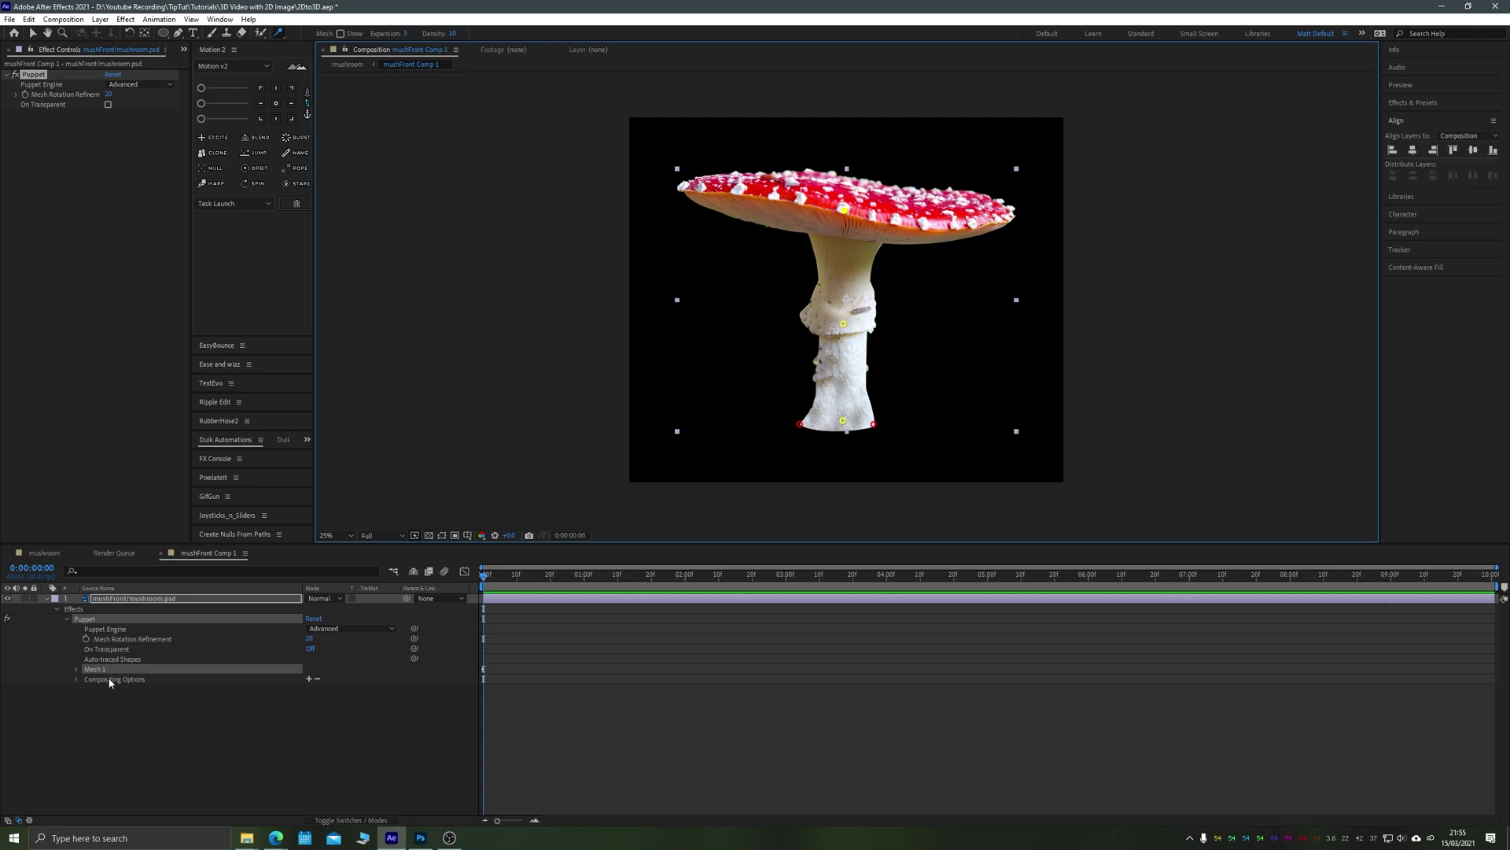
Show the puppet pin keyframes and animate the cap pin swaying sideways at 2 and 4 seconds, returning at 6 seconds.
key("u")
left_click(684, 575)
mouse_move(843, 211)
left_mouse_down()
mouse_move(856, 211)
mouse_move(831, 212)
left_mouse_up()
left_click(886, 576)
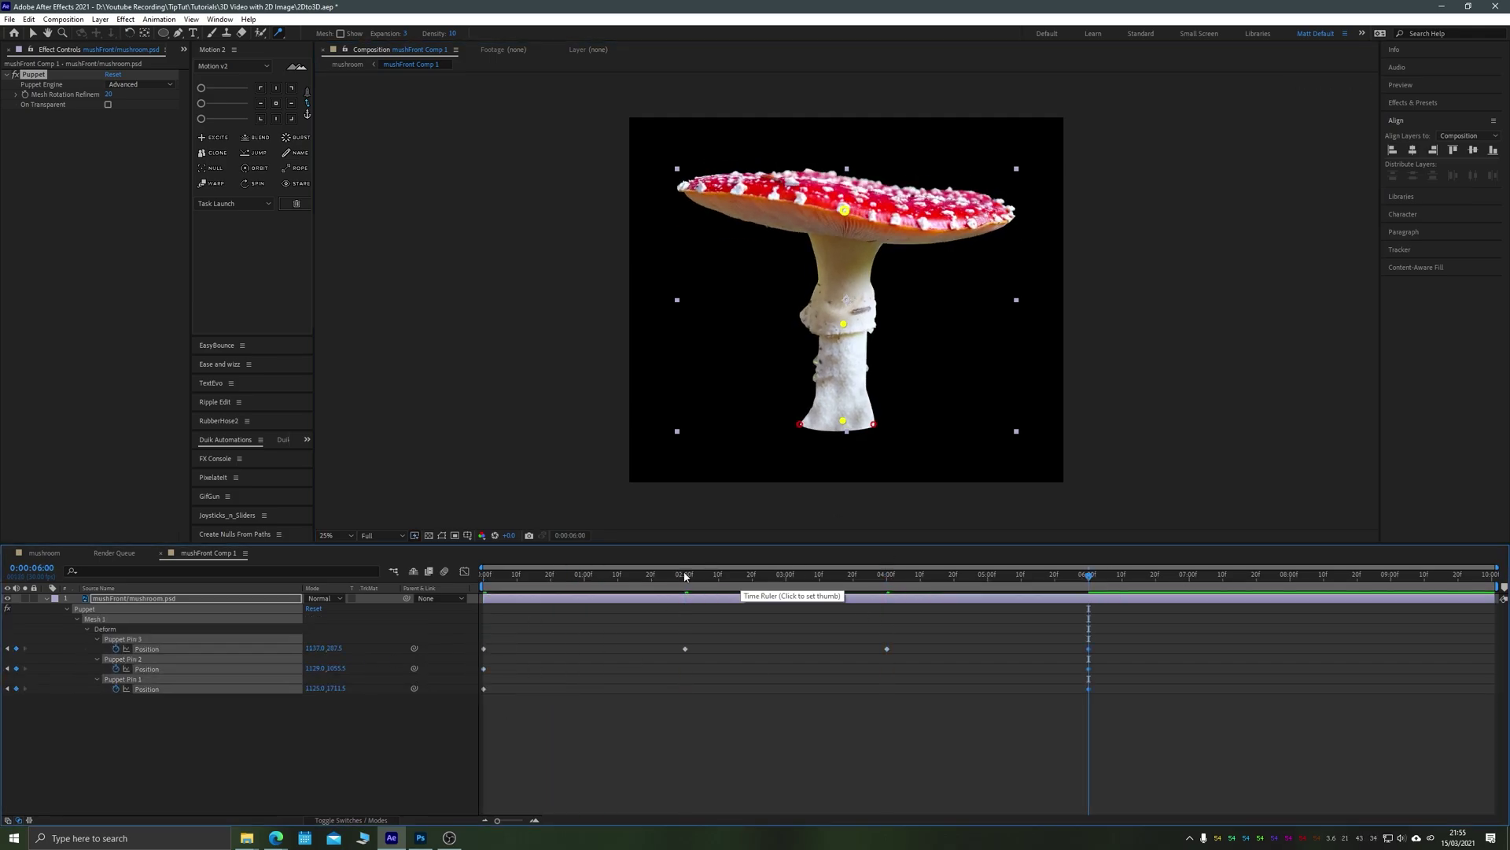
Keyframe the mid-stem pin at 2 and 4 seconds, shifting it slightly opposite to the cap's sway, and adjust the base pin.
left_click(686, 575)
key("v")
left_click_drag(844, 323, 838, 324)
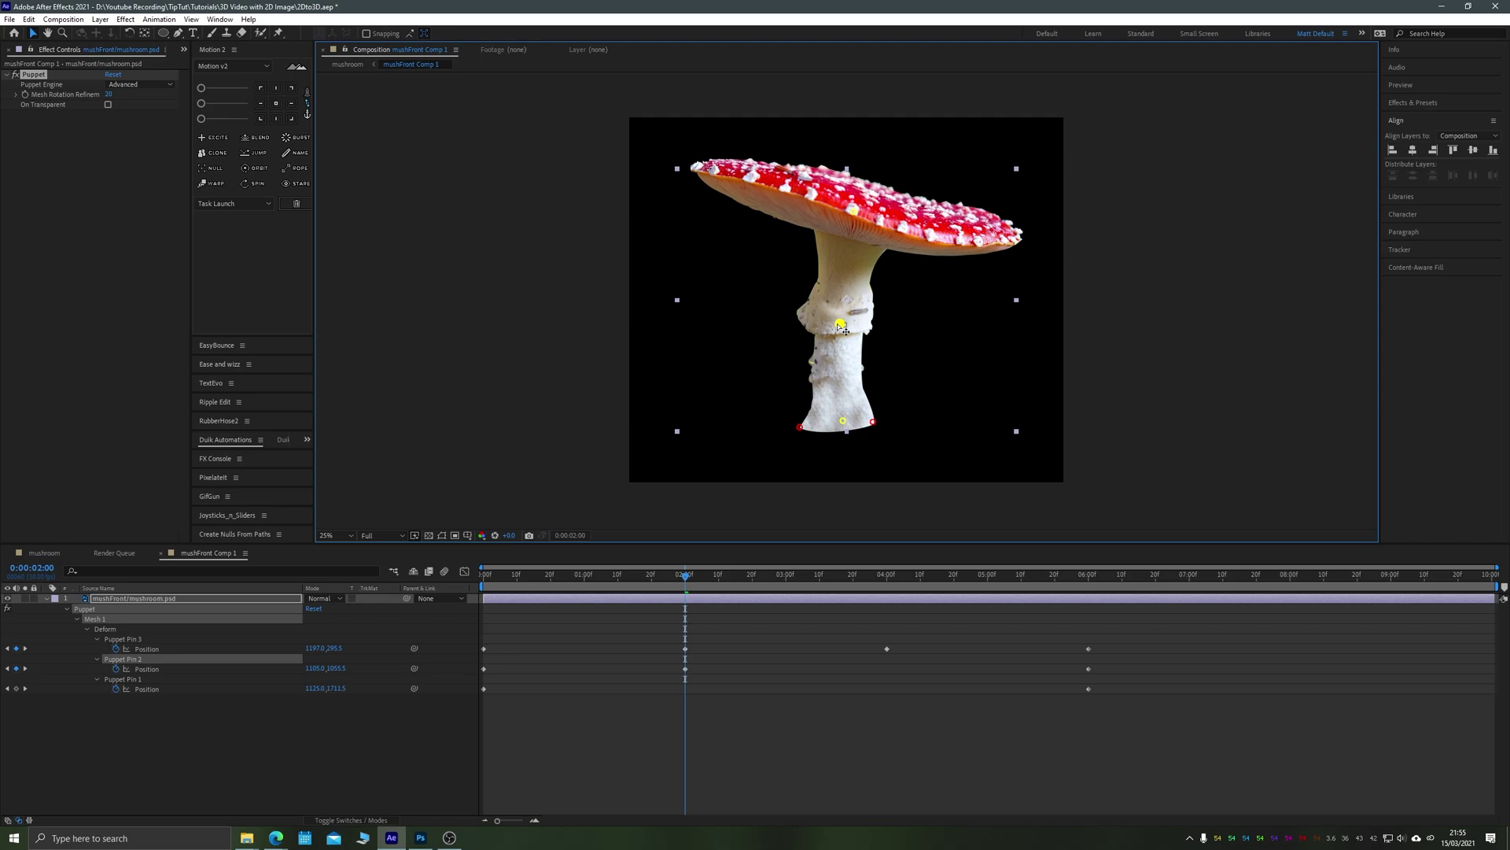
left_click(843, 420)
left_click_drag(685, 575, 886, 563)
left_click_drag(841, 323, 849, 323)
left_click(842, 420)
Apply Easy Ease to the pin keyframes and compress the whole sway to end at 3 seconds.
key("F9")
key("space")
left_click_drag(1117, 700, 1162, 758)
left_click_drag(1089, 650, 788, 653)
Try repeating the sway by copying its keyframes and pasting them at 3, 6 and 9 seconds.
left_click(786, 575)
key("ctrl+c")
key("ctrl+v")
left_click_drag(786, 577, 1393, 584)
key("ctrl+v")
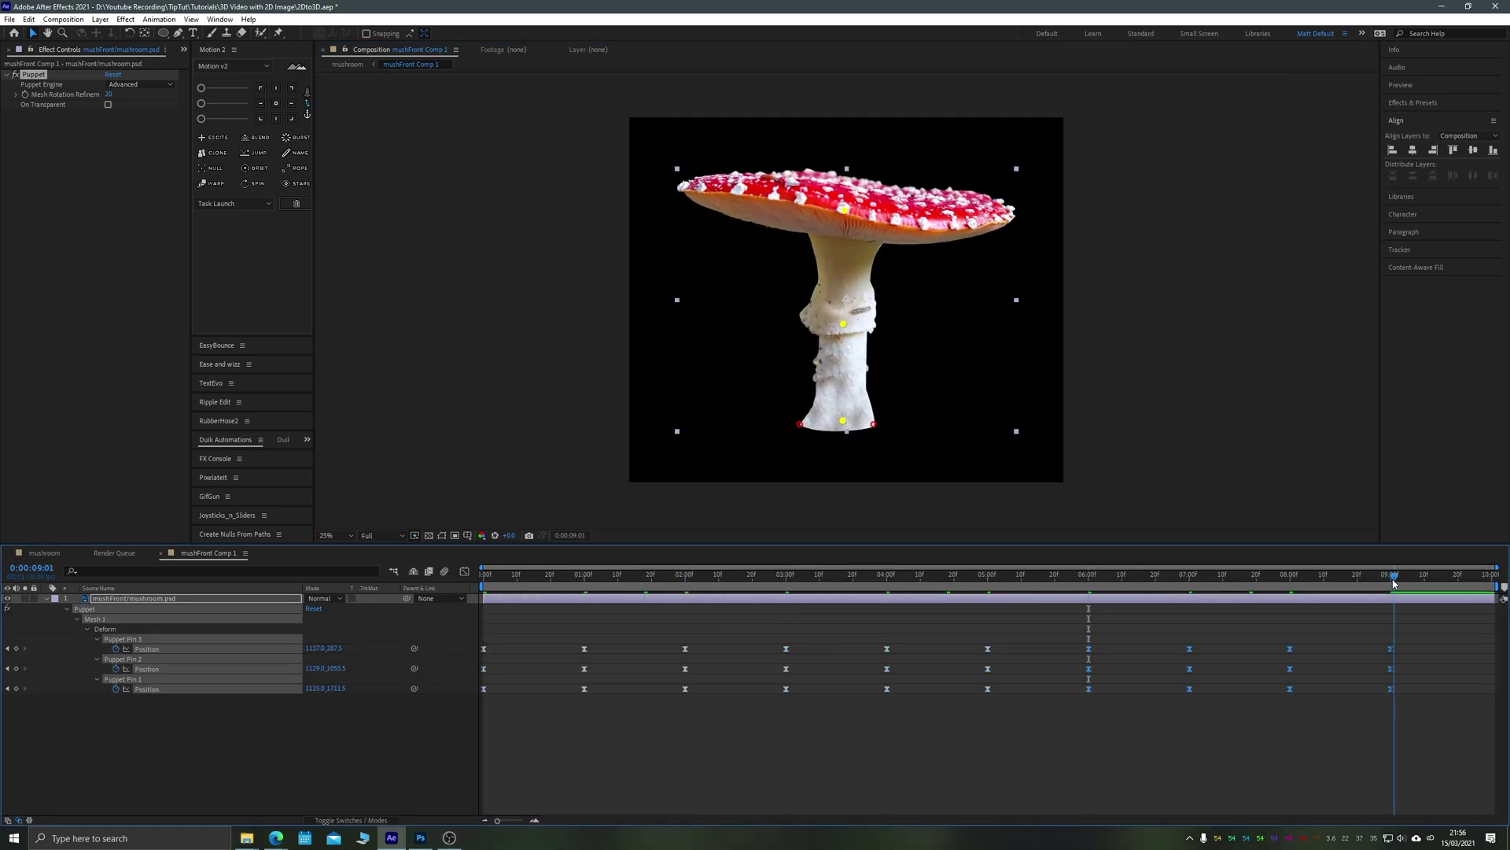
left_click_drag(1393, 584, 1390, 583)
key("ctrl+v")
Set the preview resolution to Quarter and undo the pasted repeats of the sway keyframes.
left_click(383, 535)
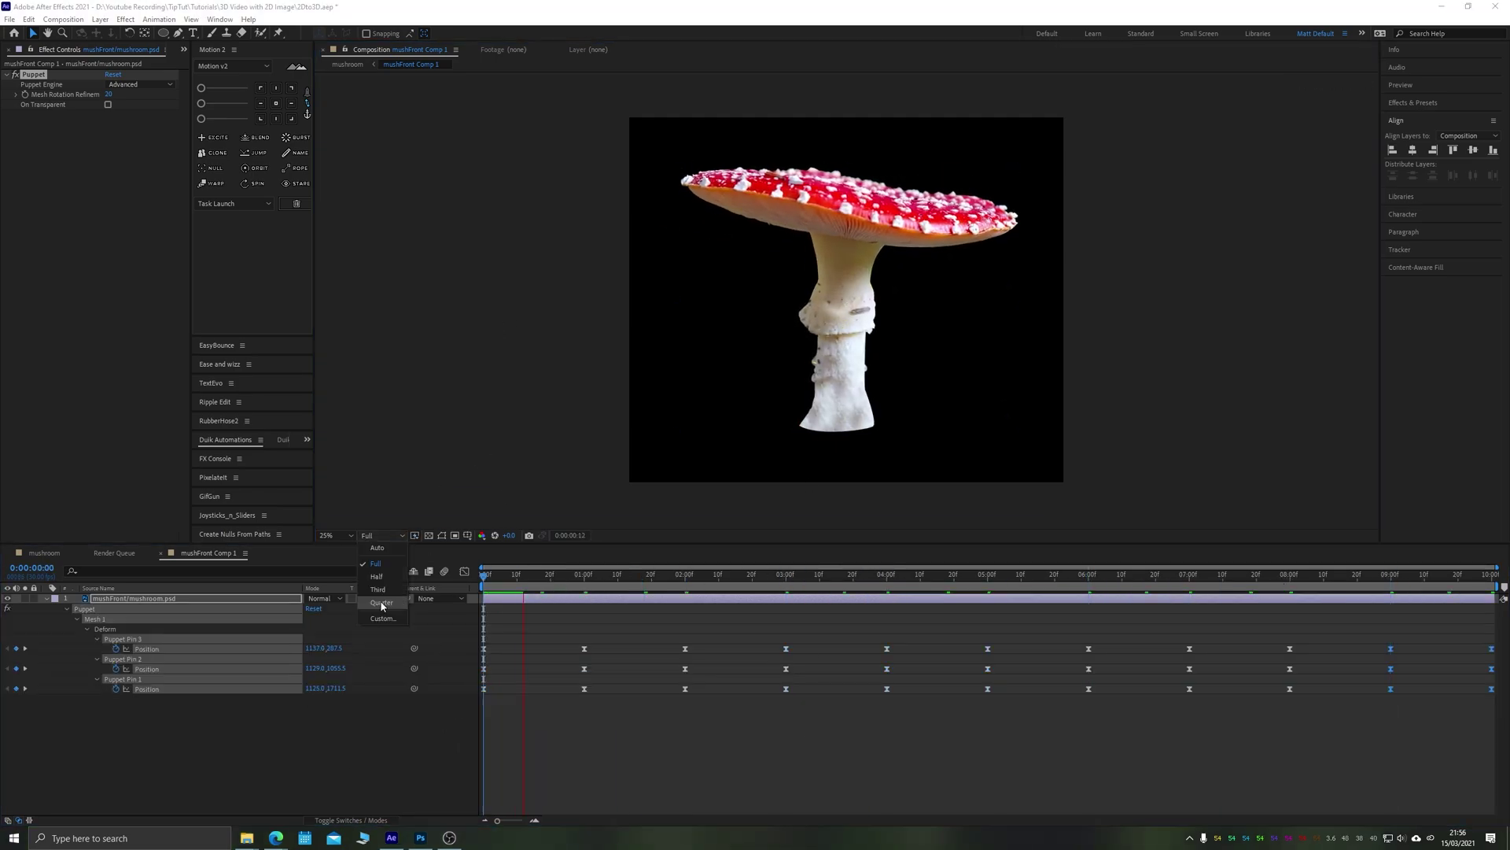
left_click(381, 603)
left_click_drag(496, 580, 786, 580)
key("ctrl+z")
key("ctrl+z")
key("ctrl+z")
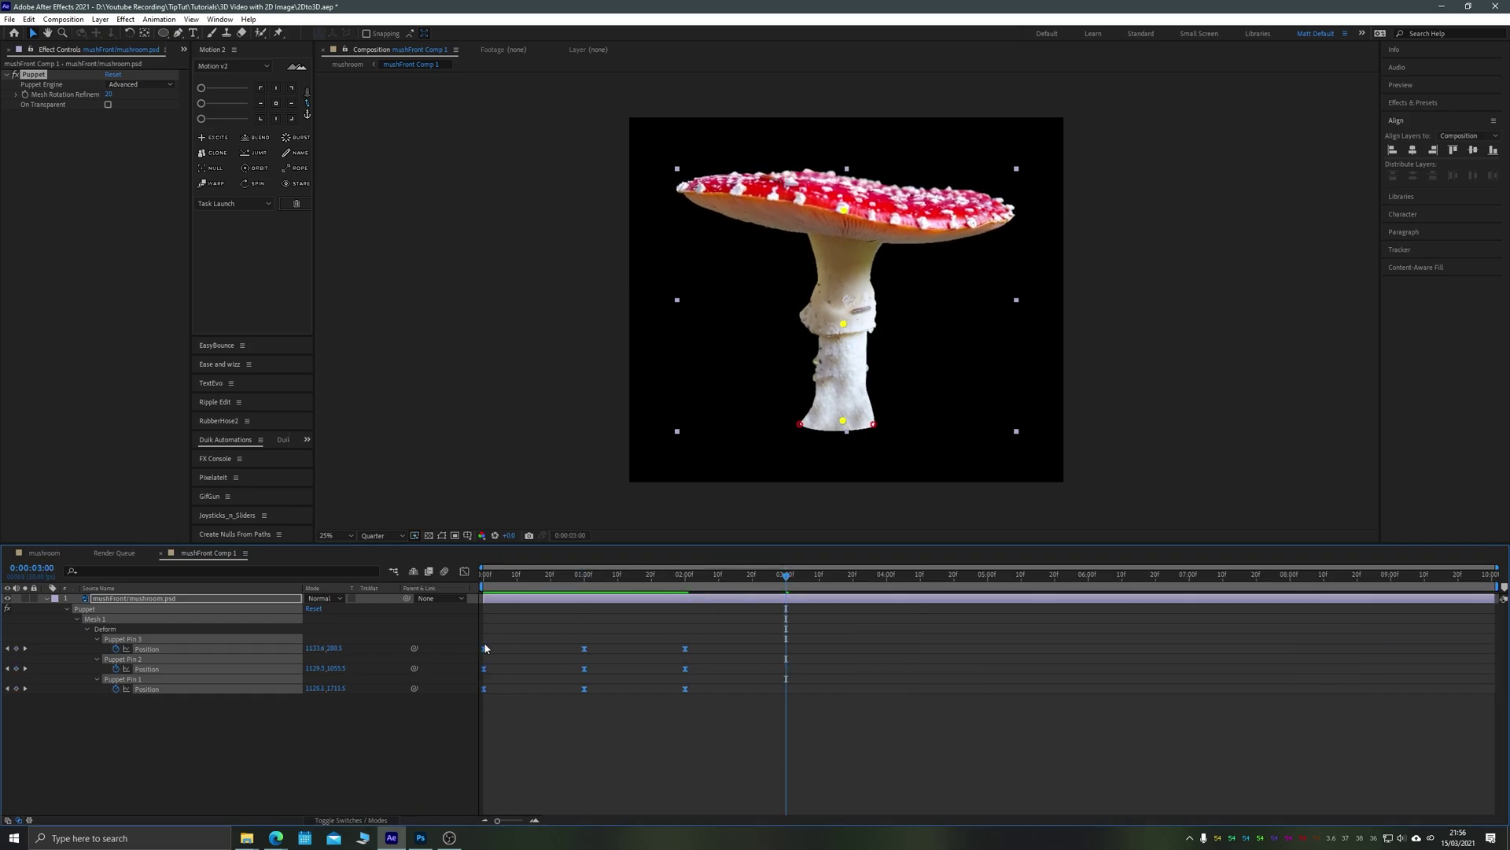
Paste the sway keyframes at 2 and 4 seconds, and stretch the pin animation to end at 10 seconds with keyframes 2.5 seconds apart.
left_click(685, 576)
key("ctrl+v")
left_click(887, 576)
key("ctrl+v")
left_click_drag(1184, 751, 472, 639)
left_click_drag(1089, 649, 1492, 651)
left_click_drag(1156, 668, 1492, 666)
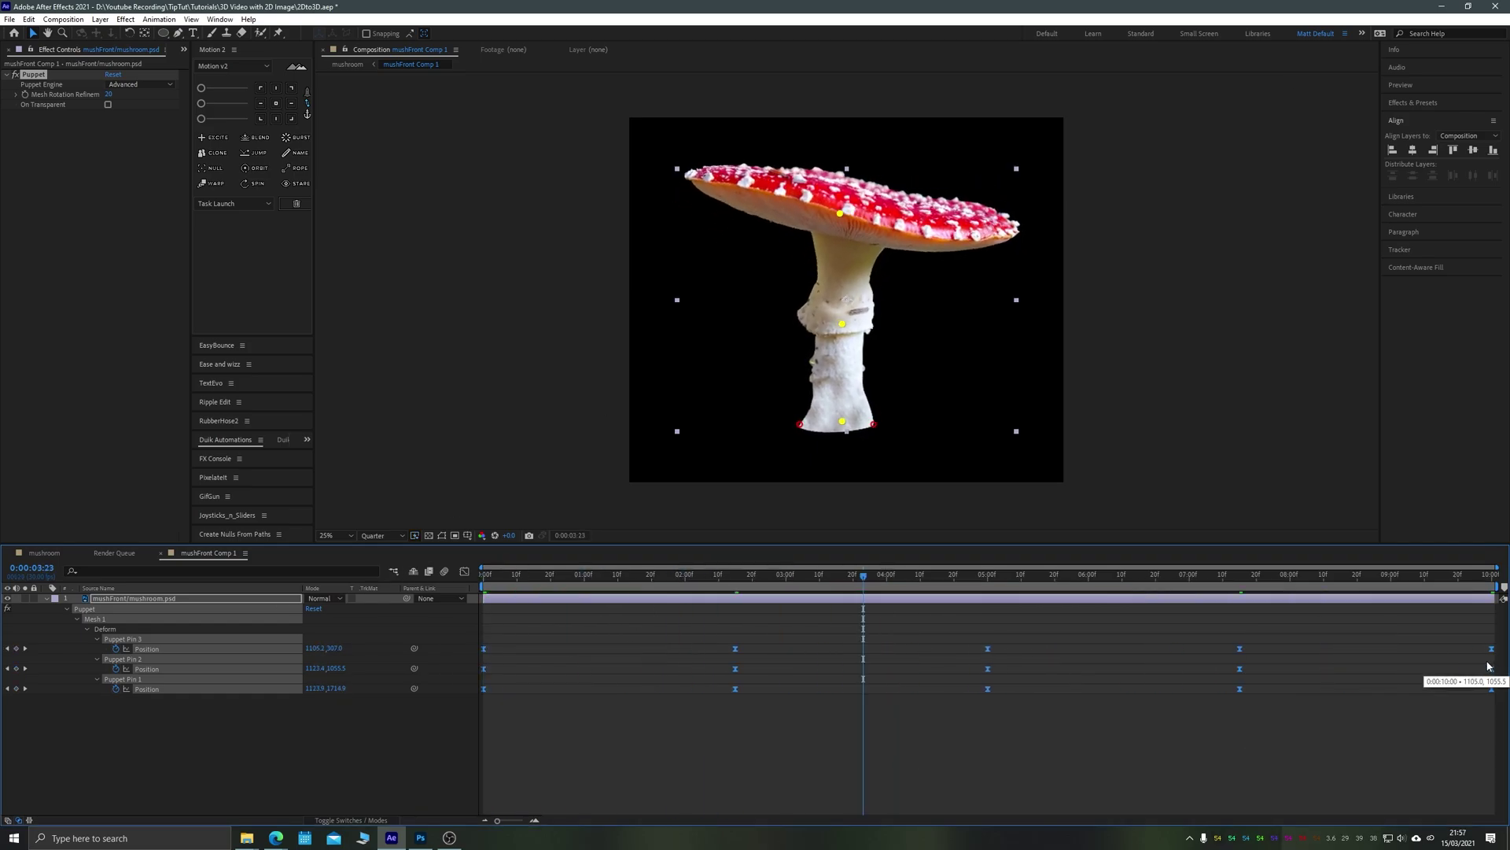
Preview the slowed sway and reduce the cap pin's sideways lean at the 5-second keyframe.
key("space")
left_click(483, 575)
left_click(509, 623)
left_click(483, 648)
left_click(988, 575)
left_click(848, 212)
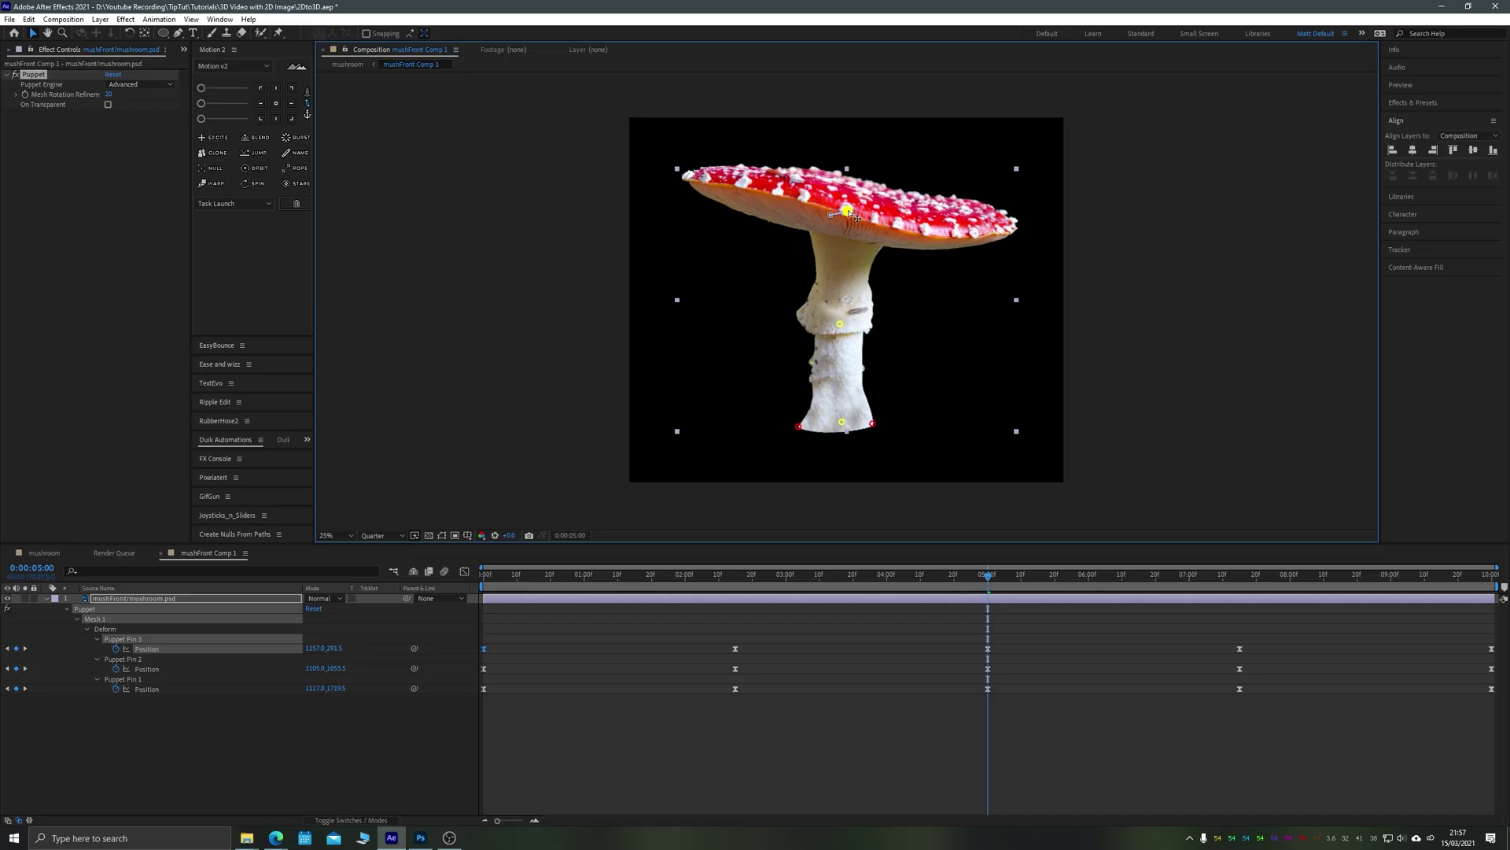